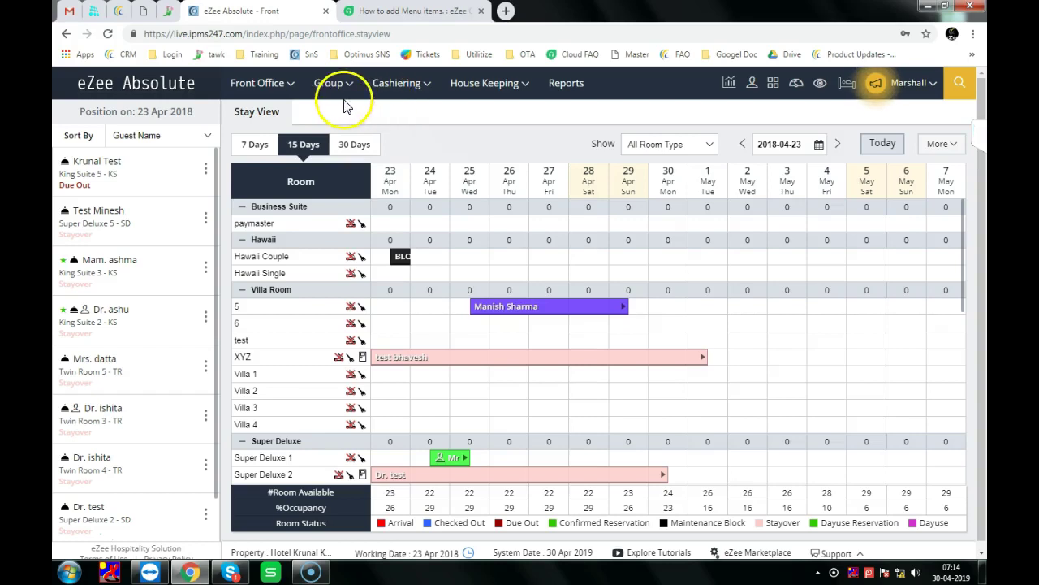
Open the Walk In form from the Front Office functions, examine its fields, and close it without saving.
{"action": "left_click", "coordinate": [278, 86]}
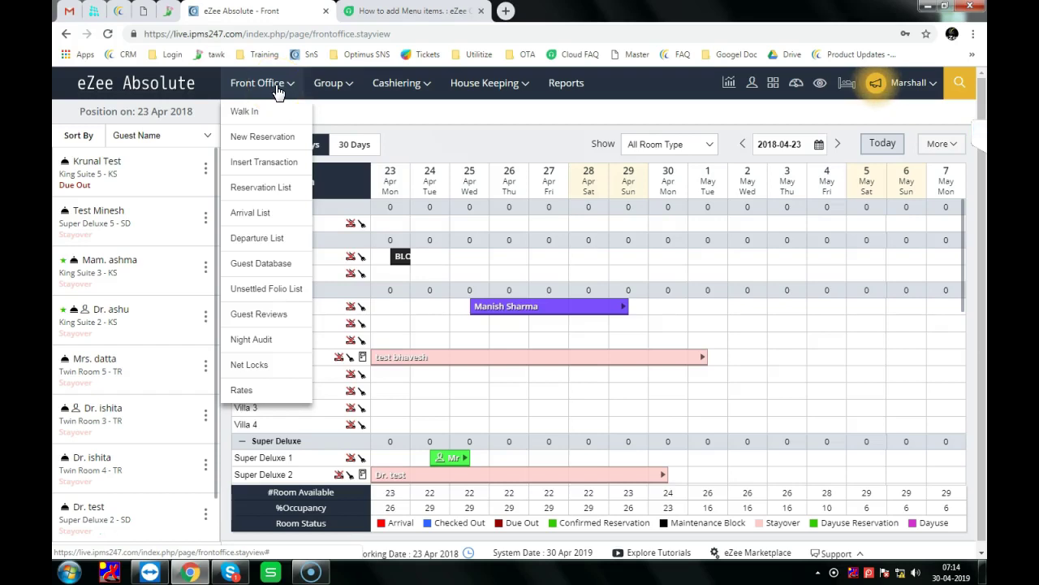
{"action": "left_click", "coordinate": [277, 95]}
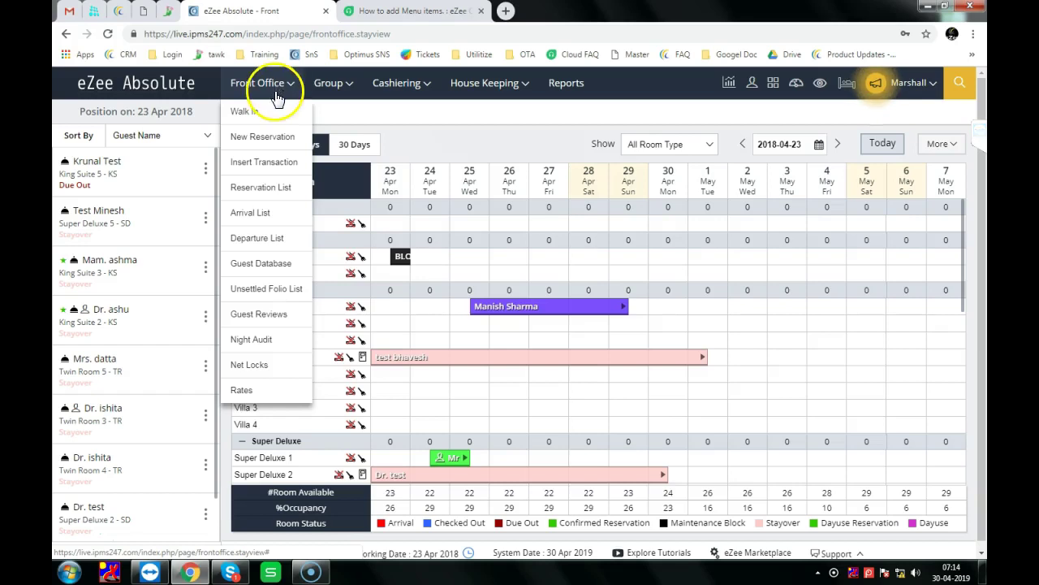
{"action": "left_click", "coordinate": [256, 129]}
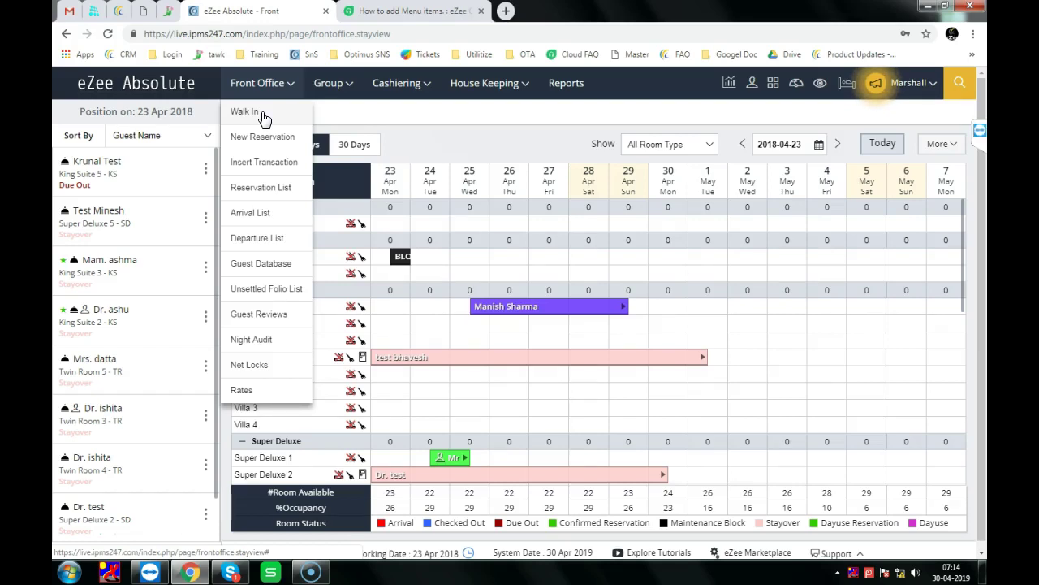
{"action": "left_click", "coordinate": [264, 118]}
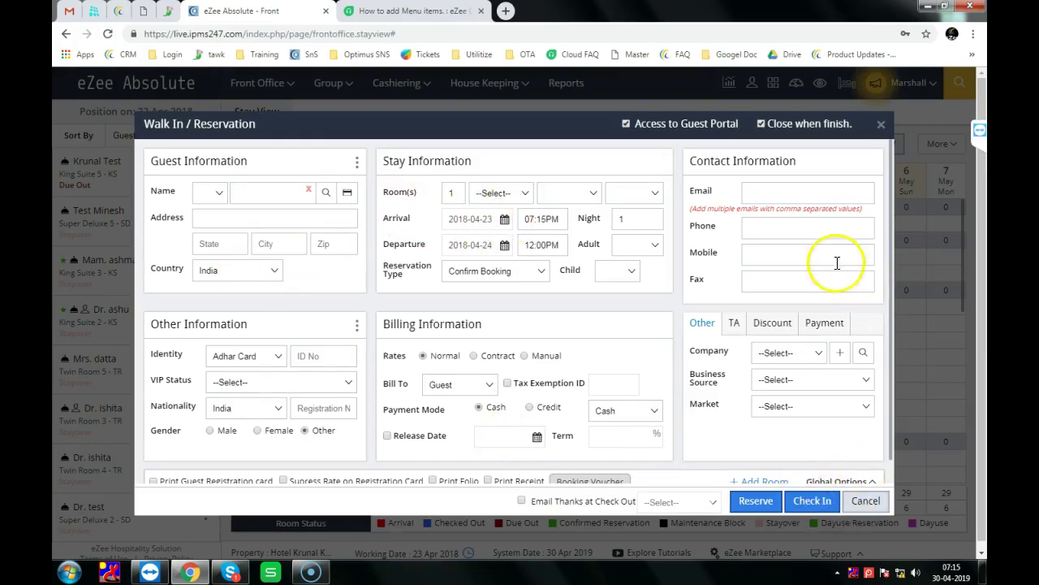
{"action": "left_click", "coordinate": [881, 126]}
Open a New Reservation form, browse the future arrival dates in its calendar, and close it without saving.
{"action": "left_click", "coordinate": [252, 82]}
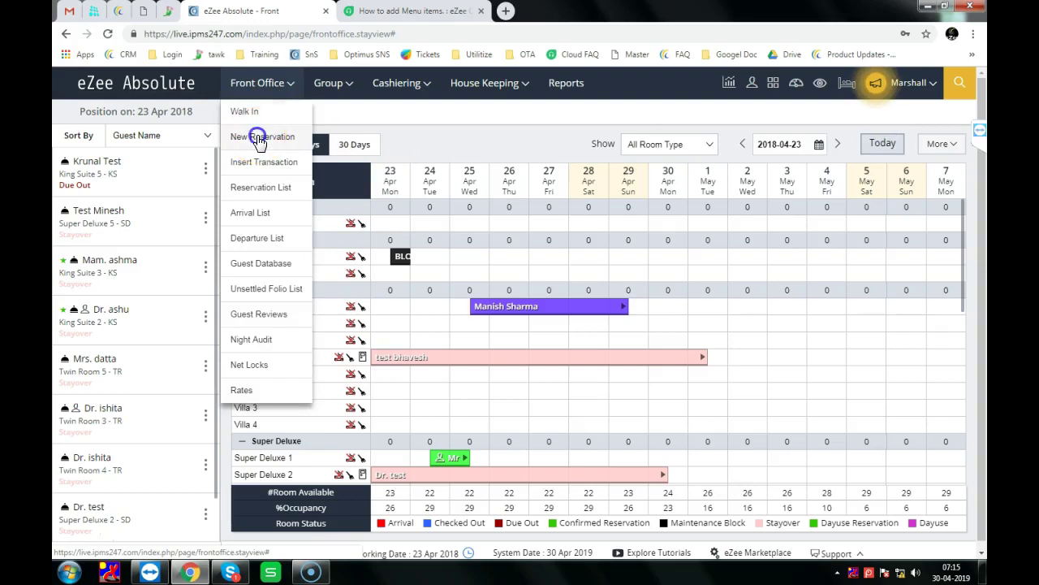
{"action": "left_click", "coordinate": [259, 140]}
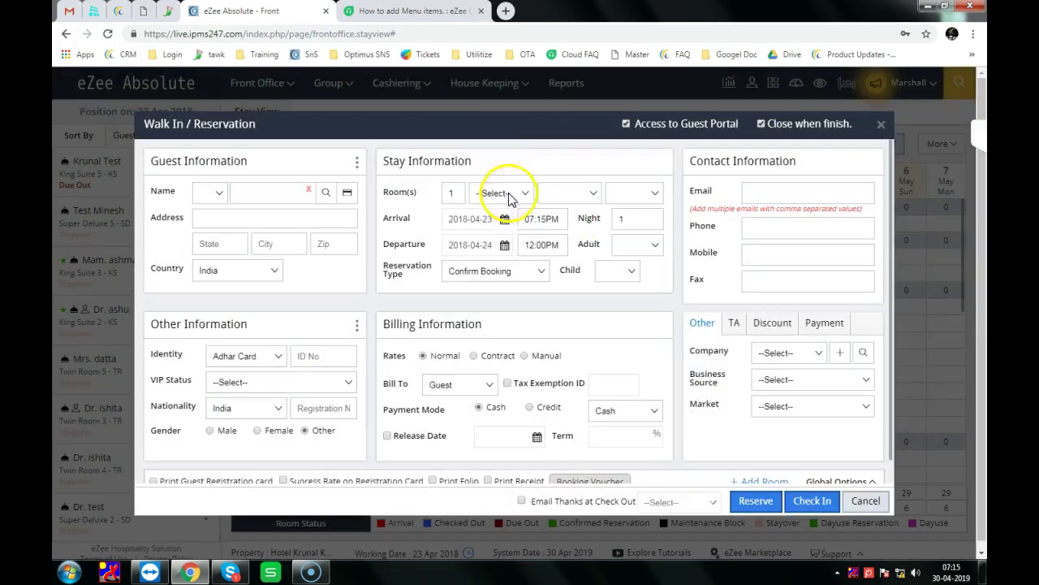
{"action": "left_click", "coordinate": [504, 219]}
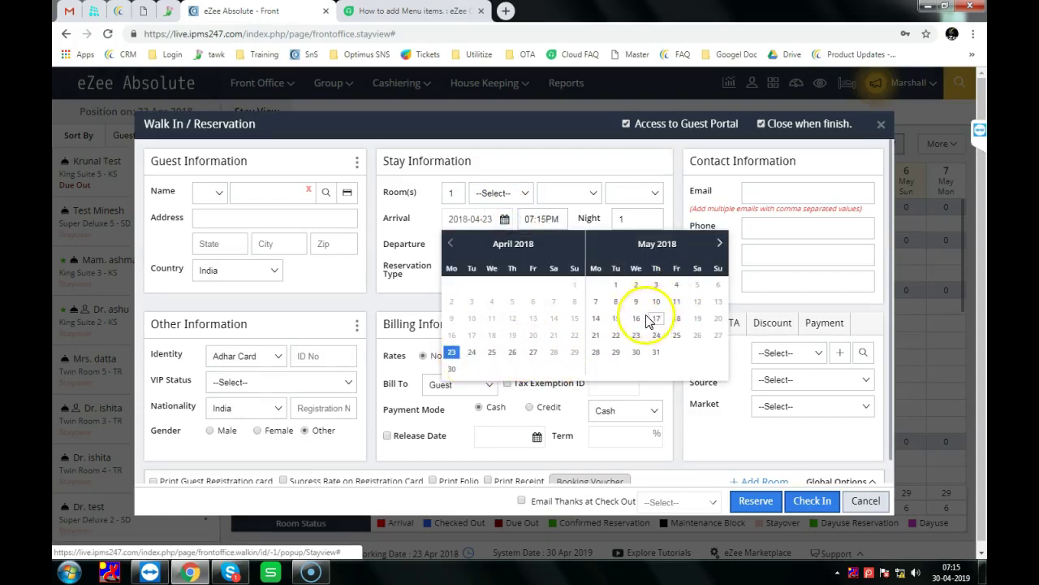
{"action": "left_click", "coordinate": [720, 244]}
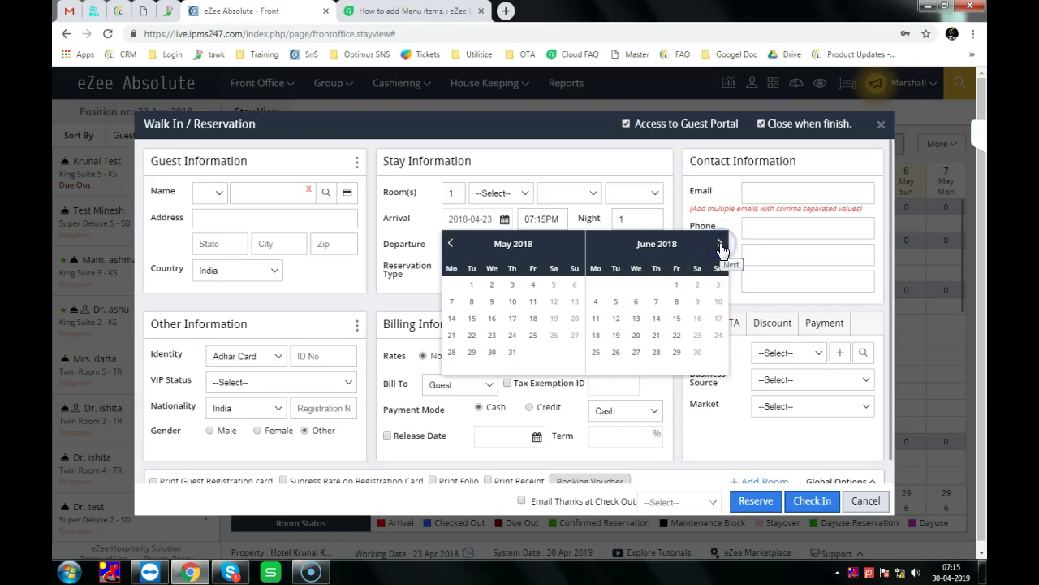
{"action": "triple_click", "coordinate": [593, 154]}
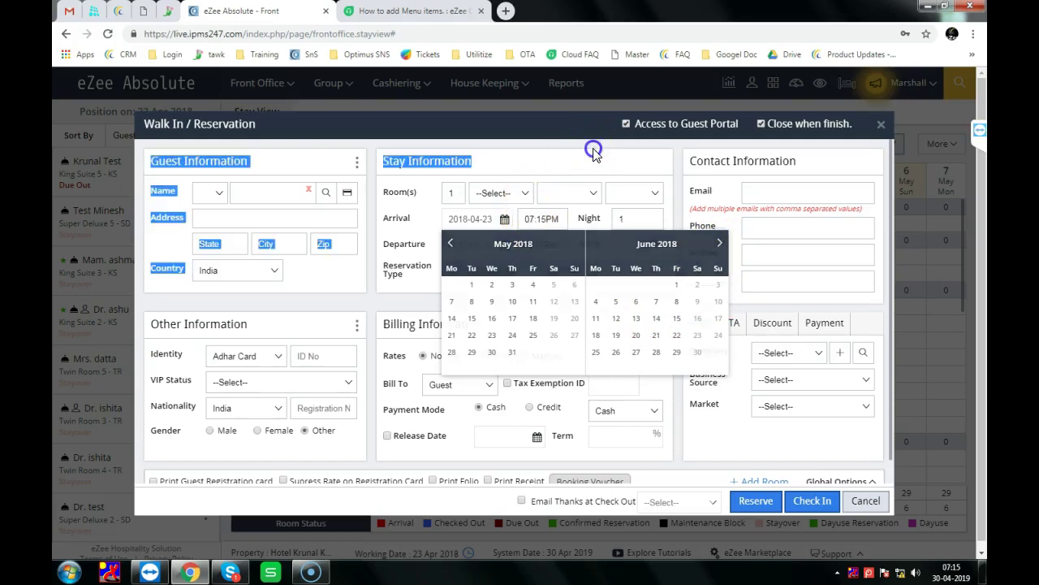
{"action": "left_click", "coordinate": [271, 172]}
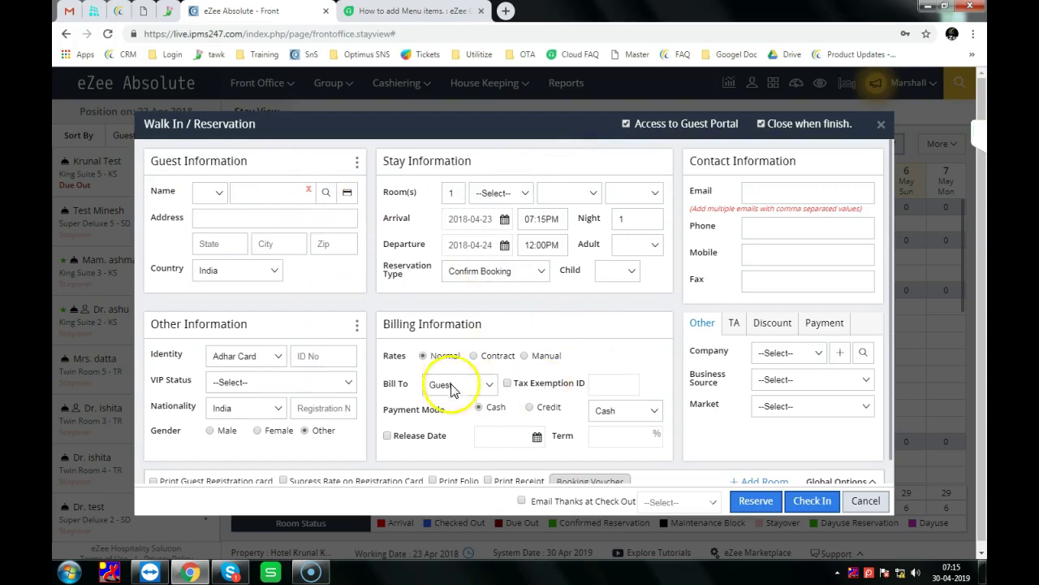
{"action": "left_click", "coordinate": [883, 125]}
Open the Insert Transaction form, examine its guest name field and selectable past arrival dates, and close it without saving.
{"action": "mouse_move", "coordinate": [283, 89]}
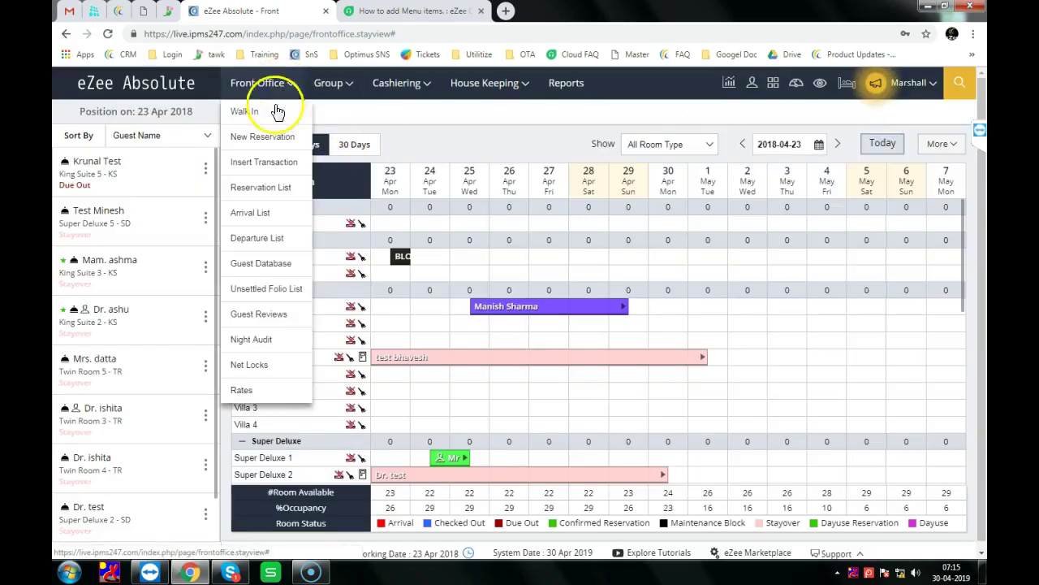
{"action": "left_click", "coordinate": [261, 167]}
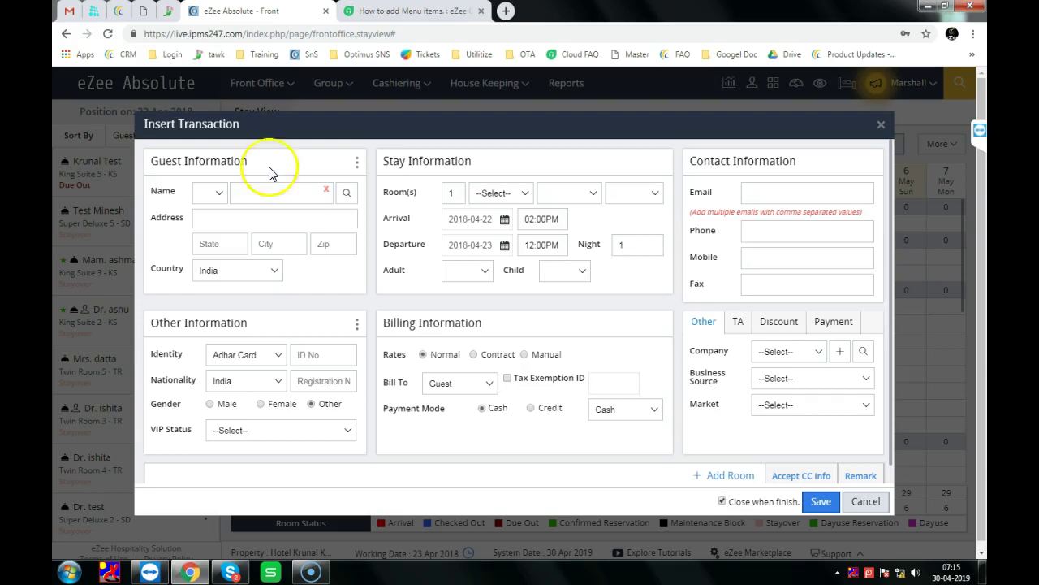
{"action": "left_click", "coordinate": [505, 221]}
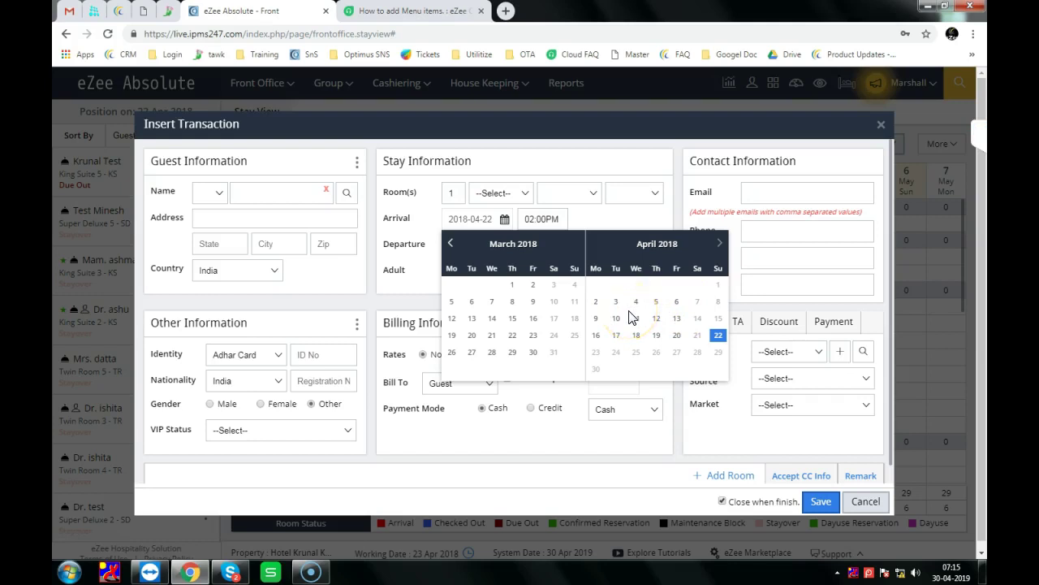
{"action": "left_click", "coordinate": [645, 161]}
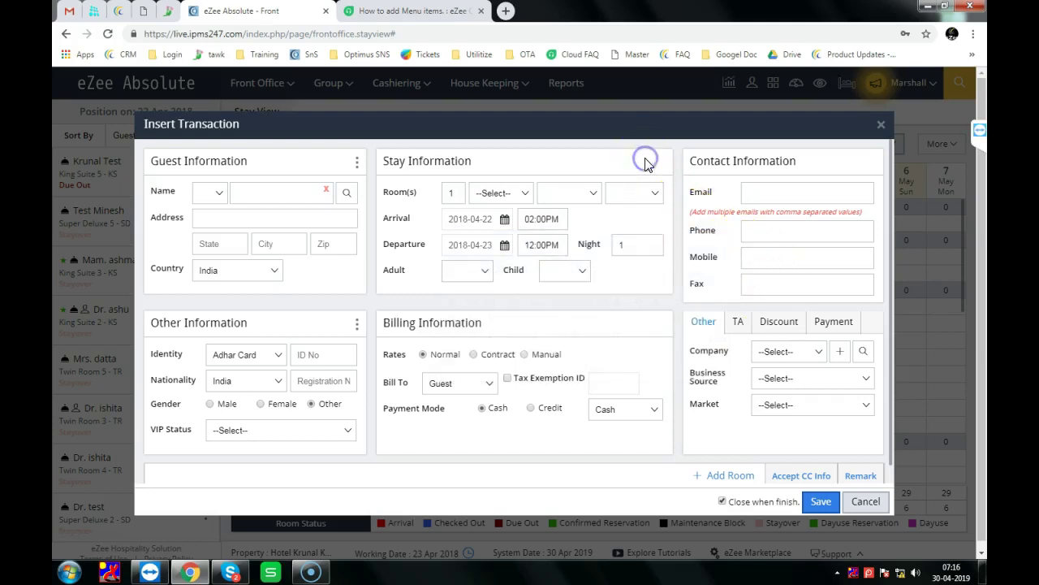
{"action": "left_click", "coordinate": [210, 195]}
{"action": "left_click", "coordinate": [274, 191]}
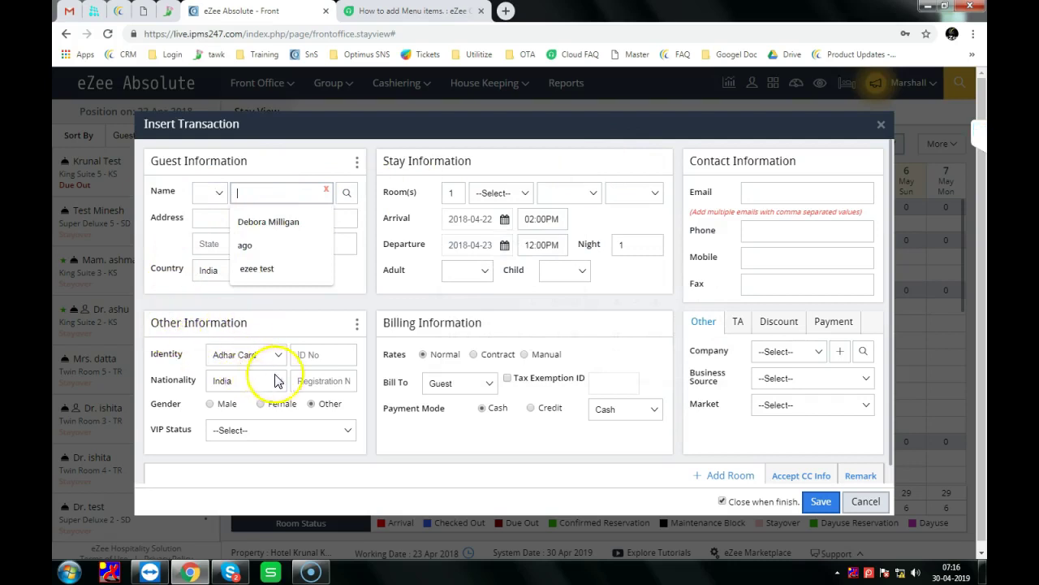
{"action": "left_click", "coordinate": [505, 220]}
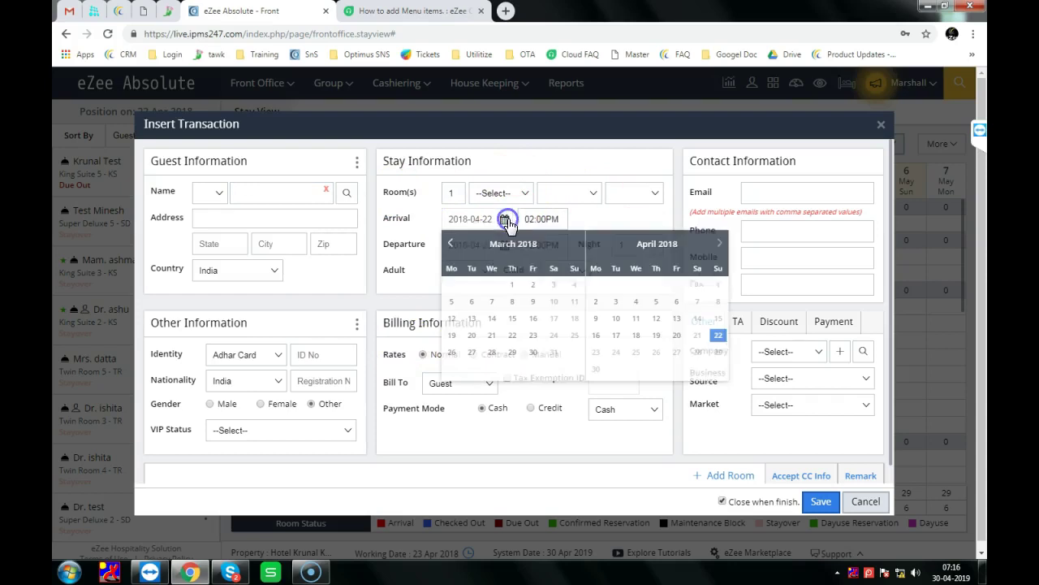
{"action": "left_click", "coordinate": [596, 139]}
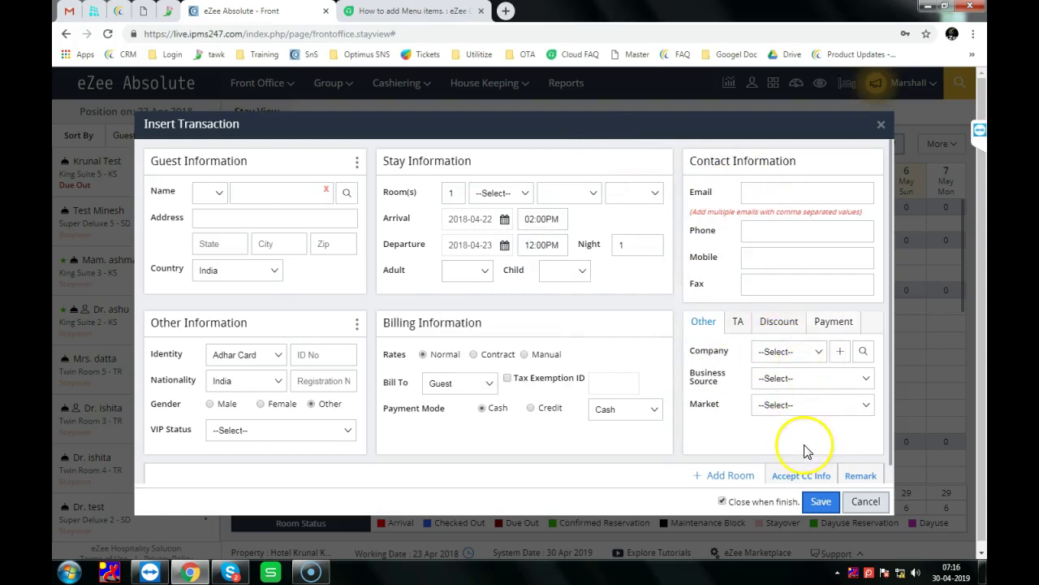
{"action": "left_click", "coordinate": [881, 124]}
Open the Reservation List and examine the actions available for the Super Deluxe 1 reservation.
{"action": "left_click", "coordinate": [260, 83]}
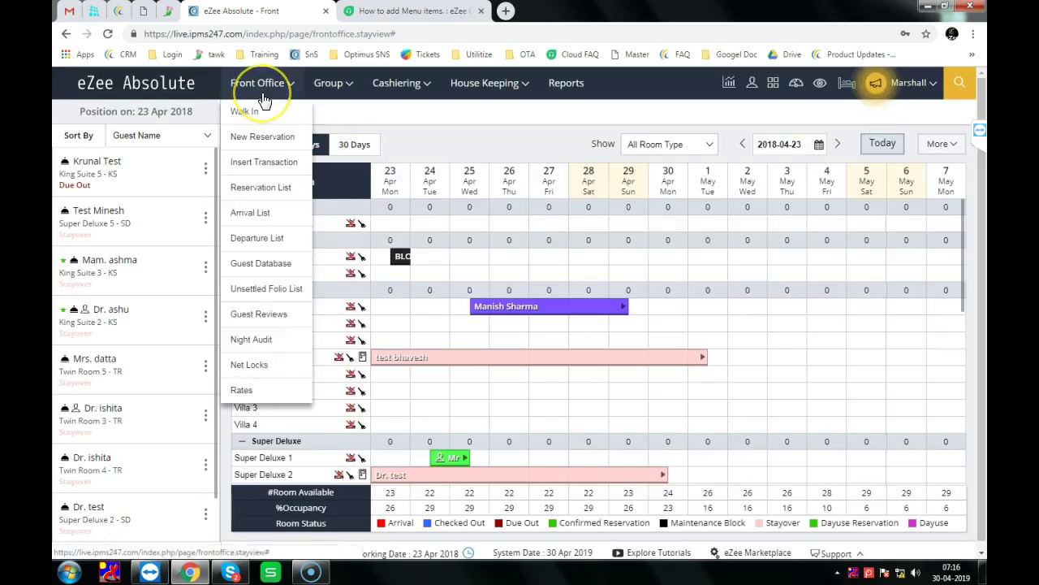
{"action": "left_click", "coordinate": [259, 189]}
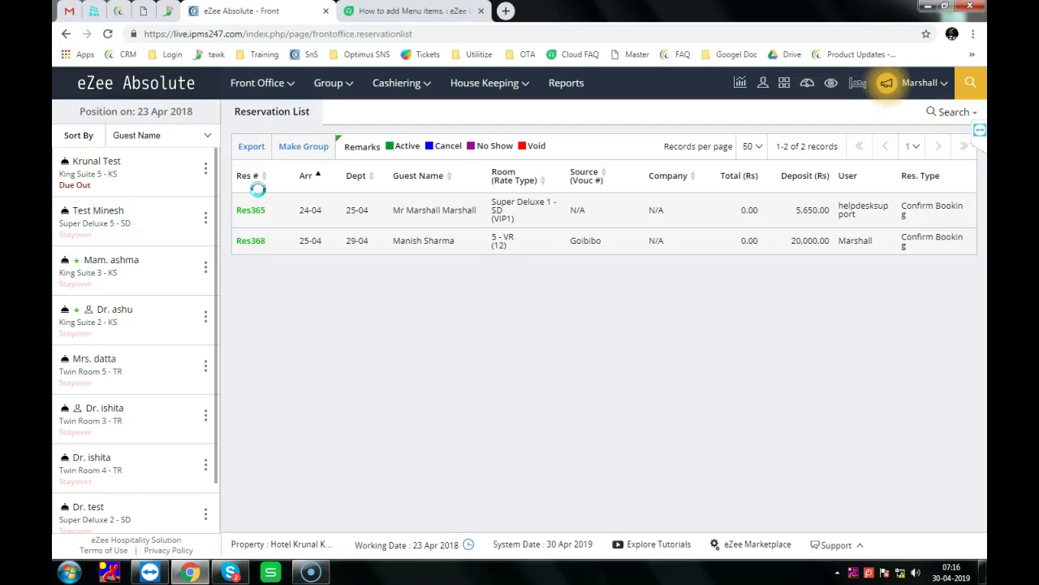
{"action": "right_click", "coordinate": [599, 213]}
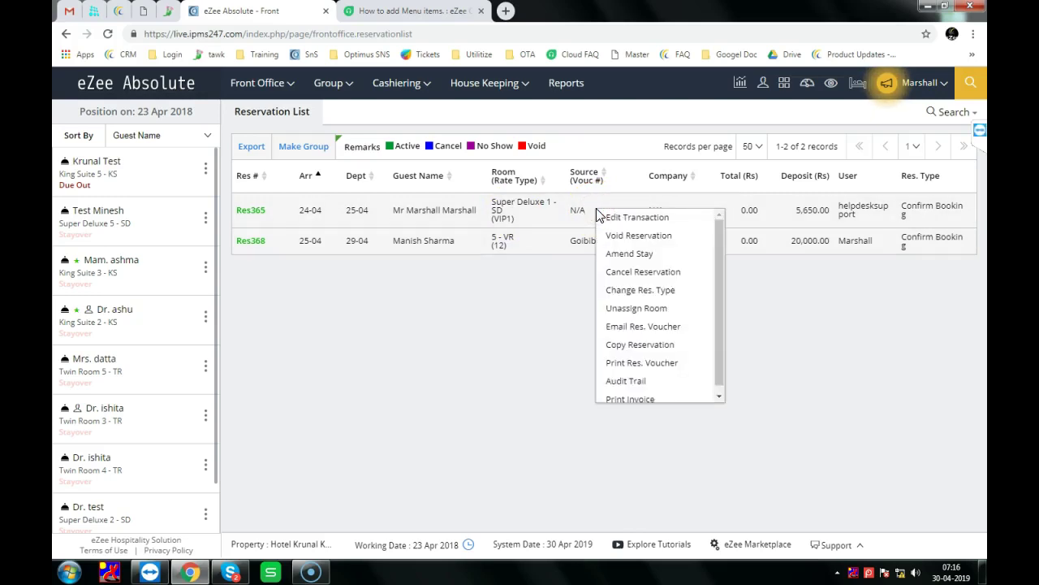
{"action": "left_click", "coordinate": [629, 220]}
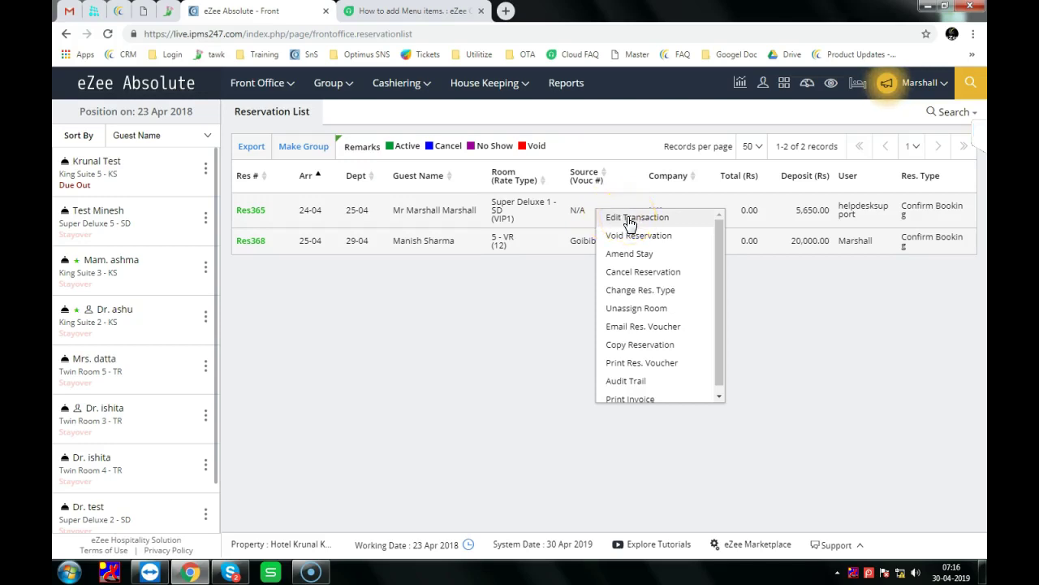
{"action": "left_click", "coordinate": [639, 219]}
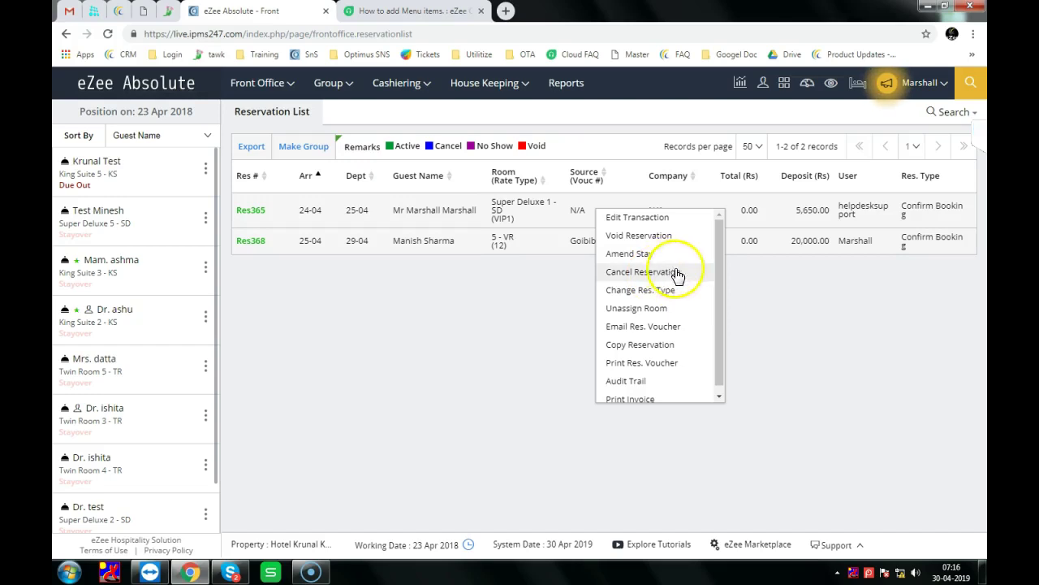
Examine the reservation type choices for the Super Deluxe 1 reservation and close the status dialog without saving.
{"action": "left_click", "coordinate": [653, 298]}
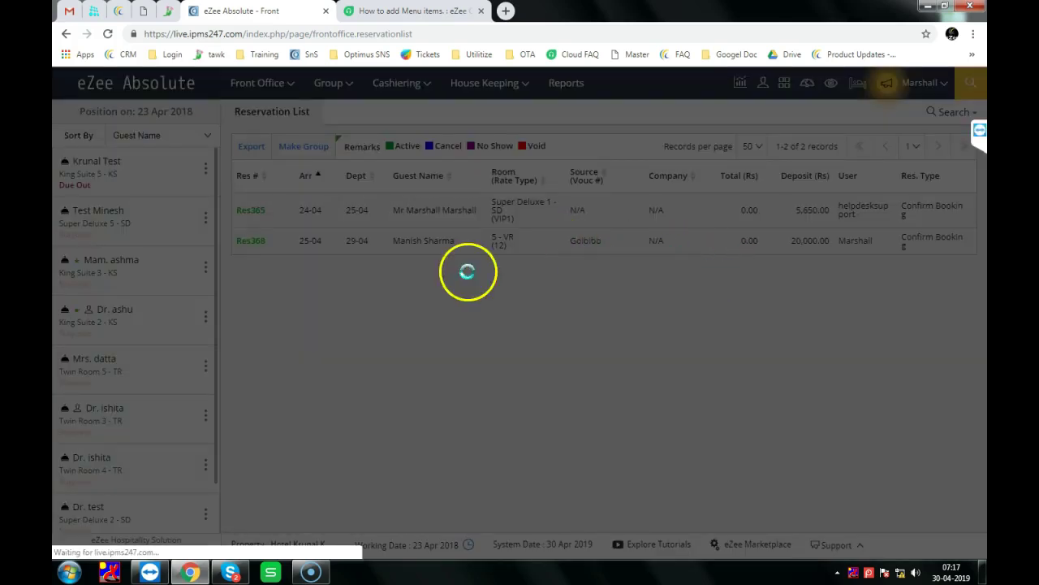
{"action": "left_click", "coordinate": [538, 328]}
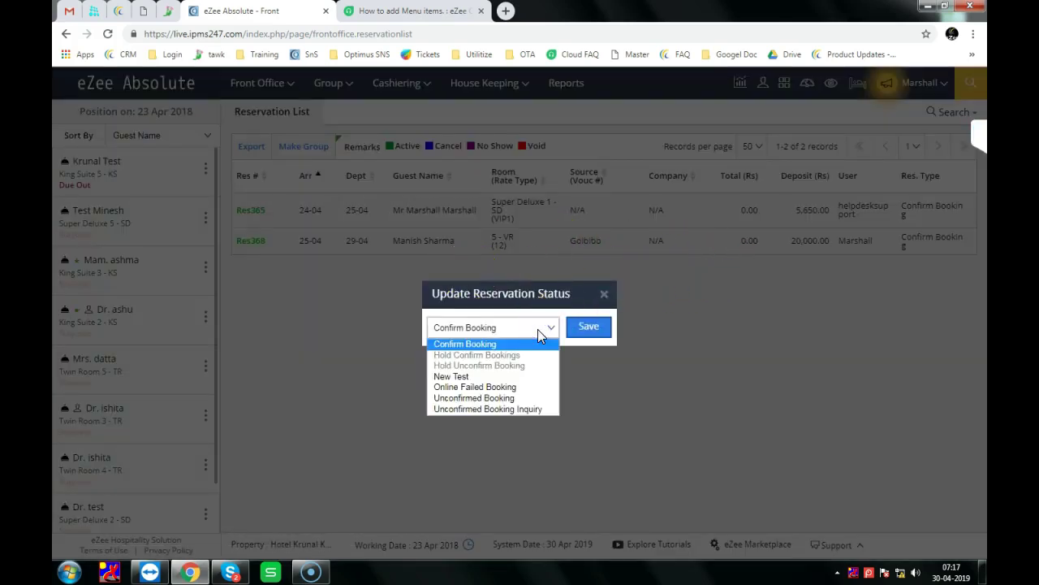
{"action": "left_click", "coordinate": [604, 294]}
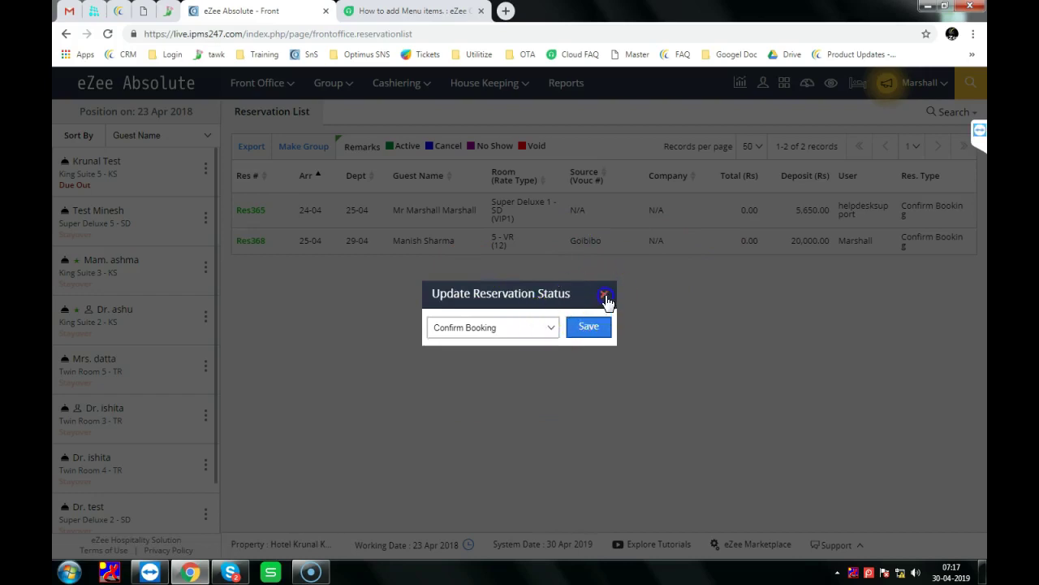
{"action": "left_click", "coordinate": [604, 293]}
Review the full set of actions for the Super Deluxe 1 reservation, through Audit Trail and Print Invoice.
{"action": "right_click", "coordinate": [599, 210]}
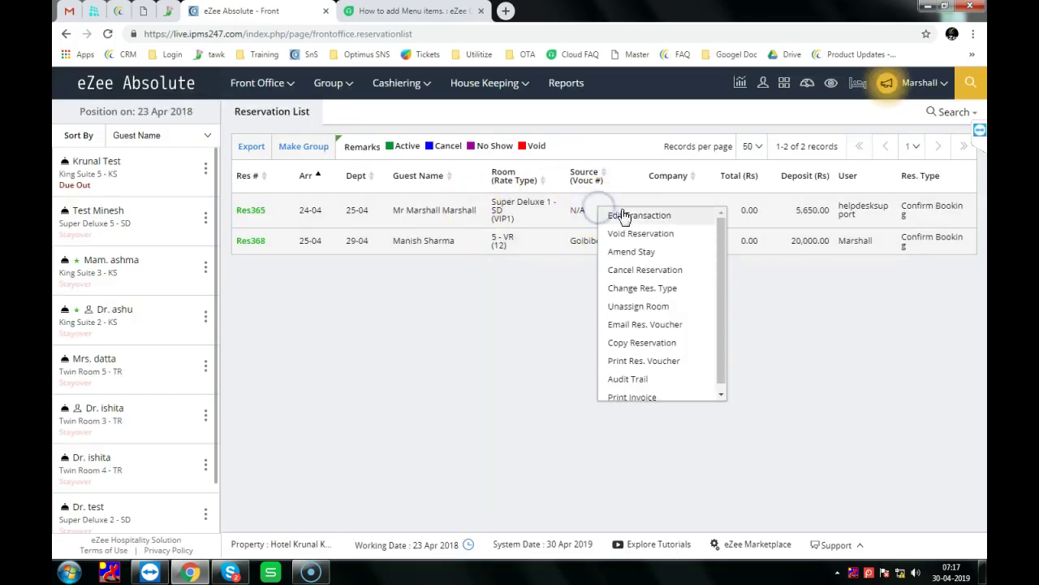
{"action": "scroll", "coordinate": [660, 313], "scroll_direction": "down", "scroll_amount": 1}
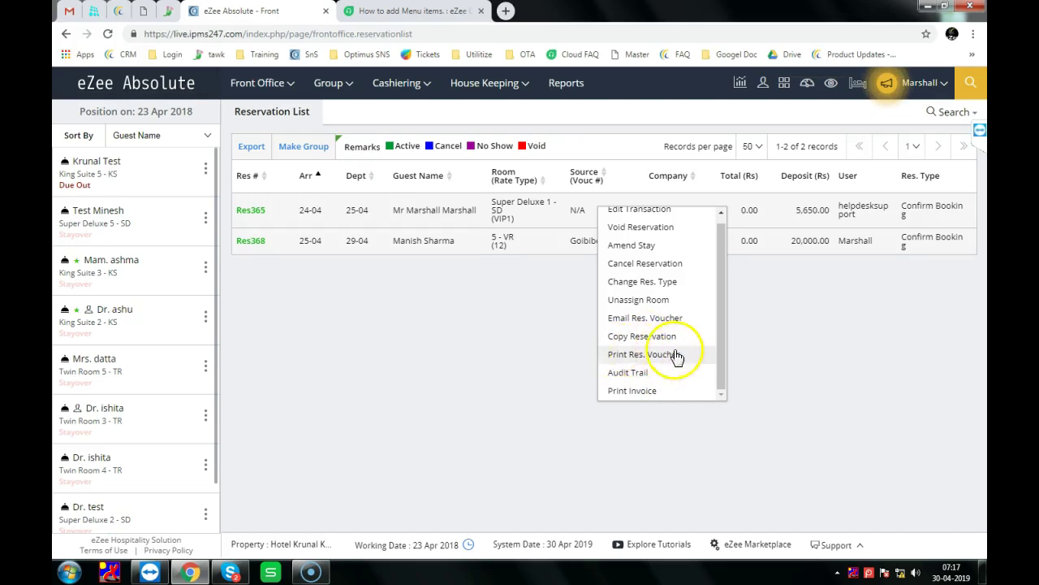
{"action": "left_click", "coordinate": [642, 391]}
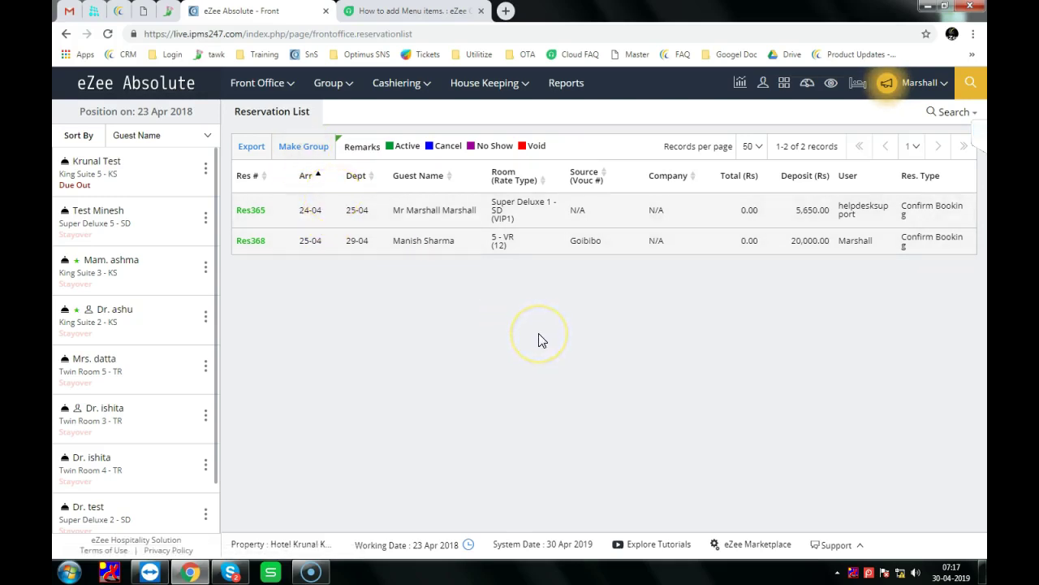
{"action": "left_click", "coordinate": [428, 251]}
{"action": "left_click", "coordinate": [268, 85]}
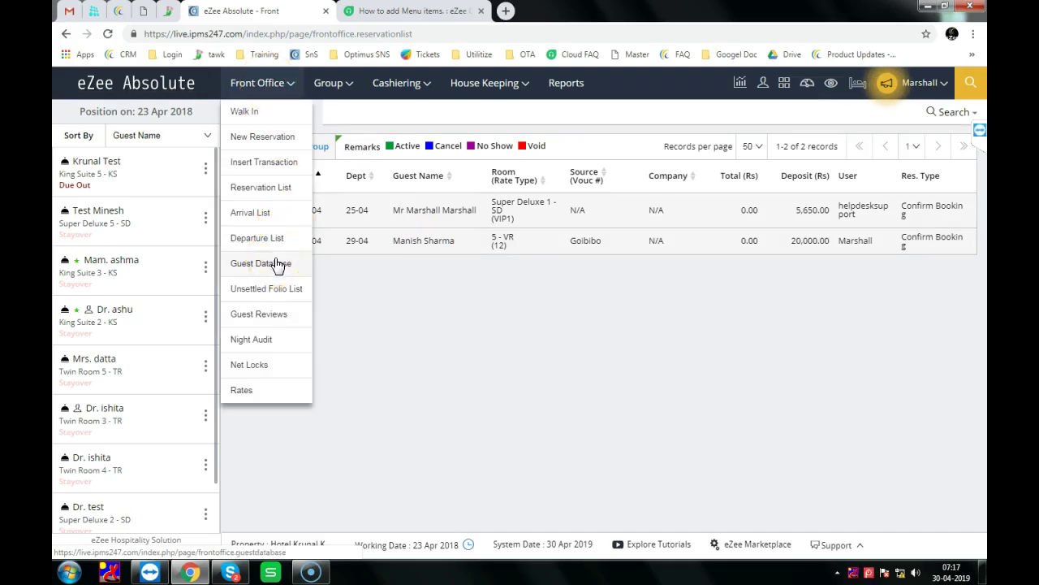
{"action": "left_click", "coordinate": [380, 177]}
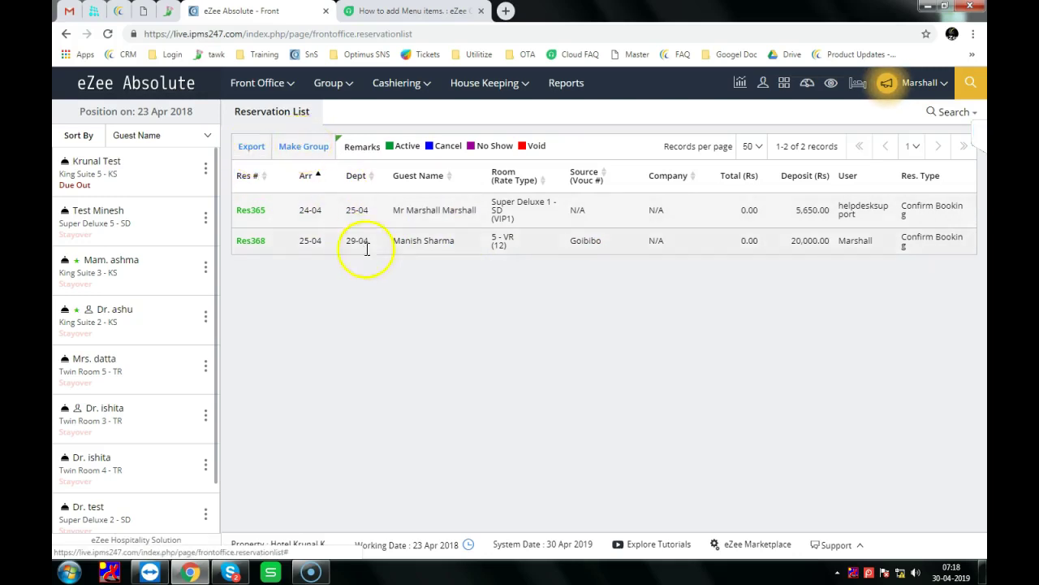
Open Make Group, examine its search fields, try selecting and deselecting the room 5-VR reservation, and cancel the dialog.
{"action": "left_click", "coordinate": [307, 146]}
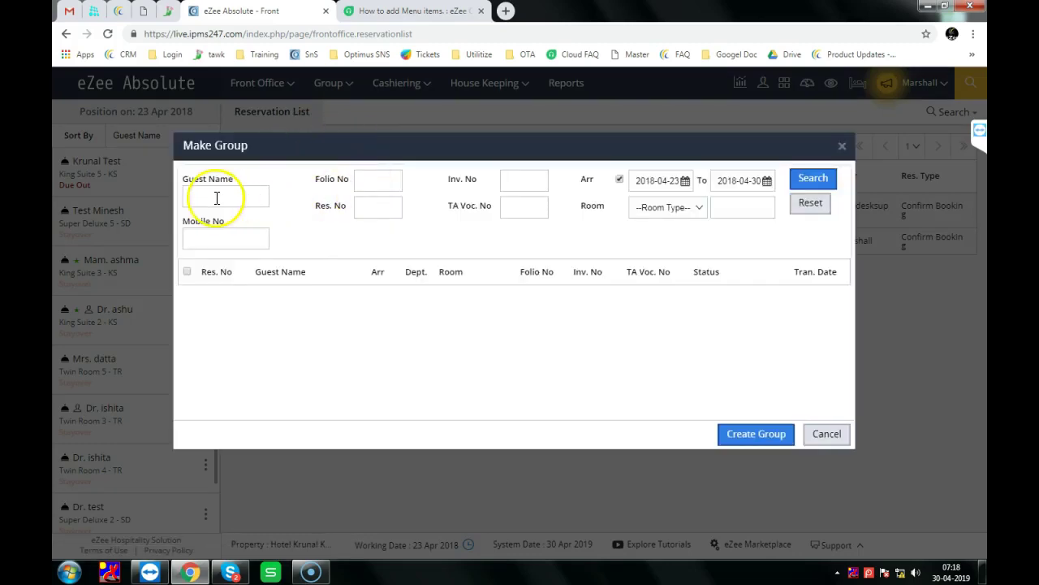
{"action": "left_click", "coordinate": [217, 197]}
{"action": "left_click", "coordinate": [370, 183]}
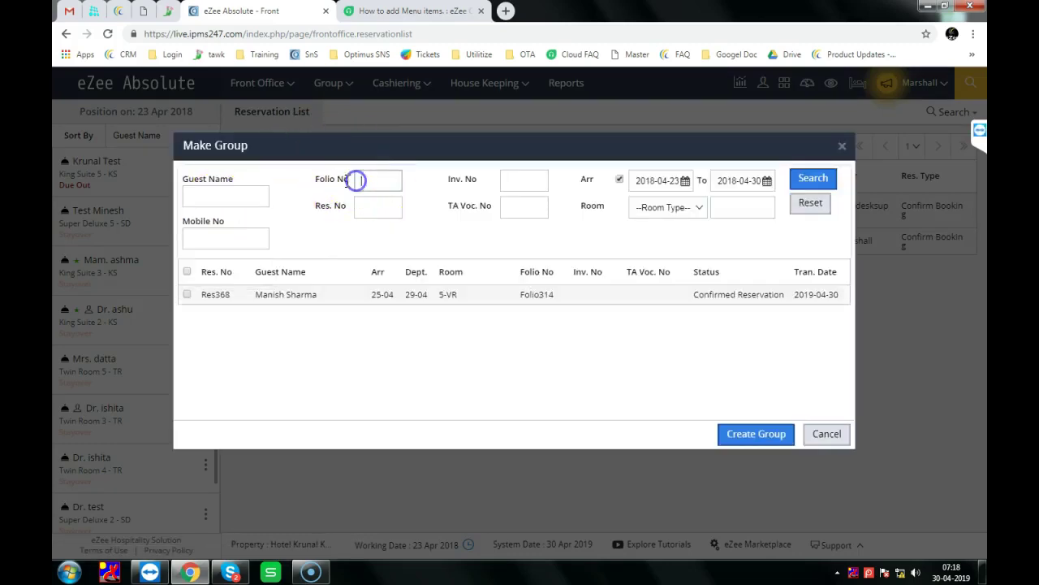
{"action": "left_click", "coordinate": [237, 197]}
{"action": "left_click", "coordinate": [186, 295]}
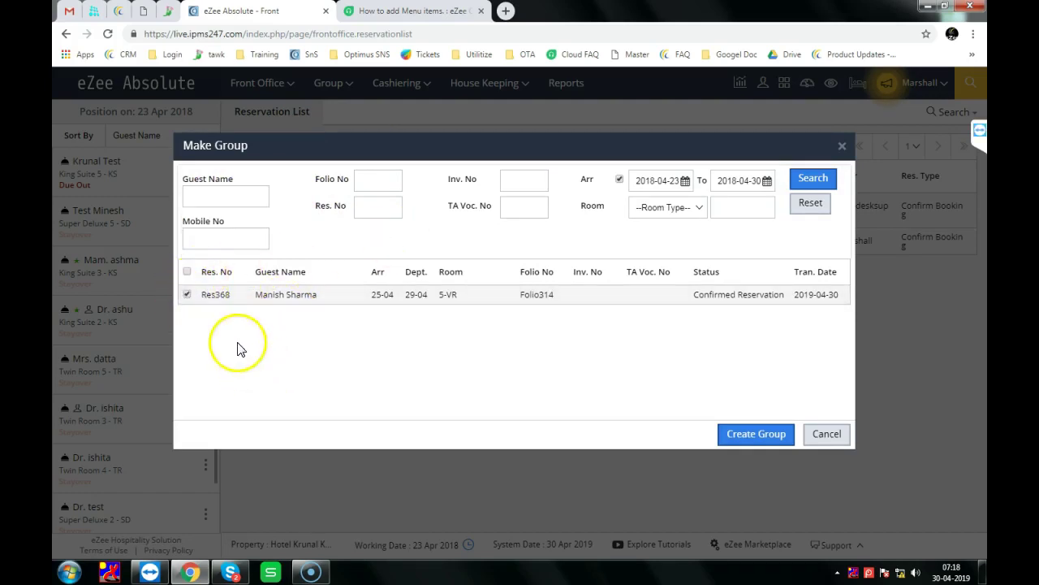
{"action": "left_click", "coordinate": [186, 295]}
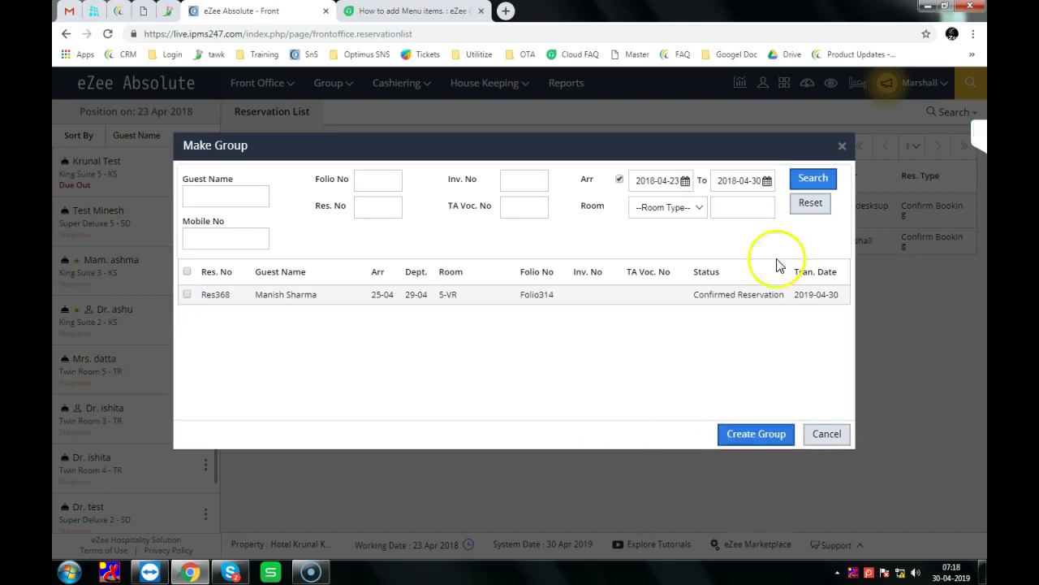
{"action": "left_click", "coordinate": [827, 434]}
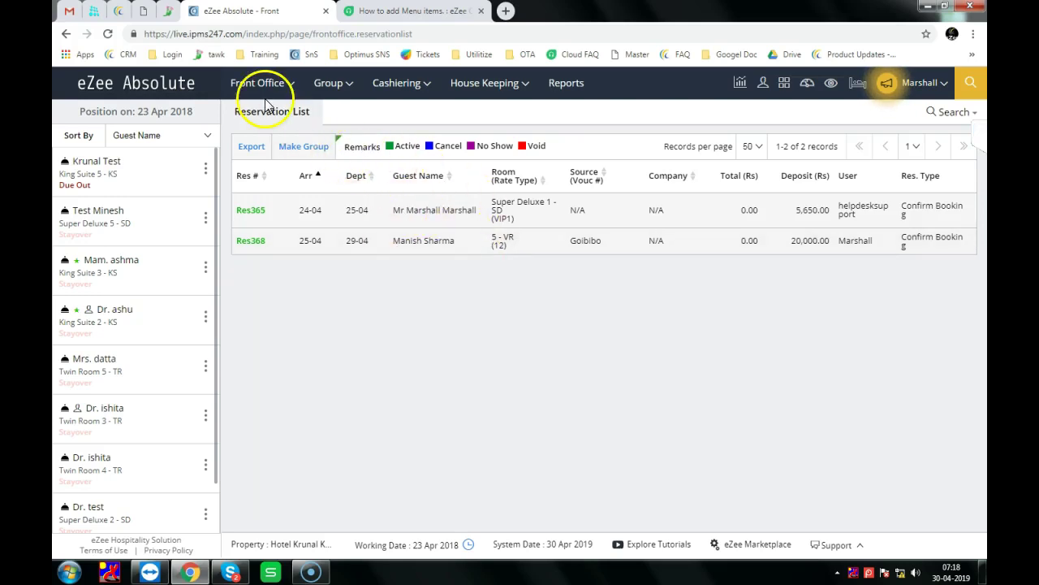
Check the records-per-page choices of the Reservation List and examine its search filters.
{"action": "left_click", "coordinate": [753, 148]}
{"action": "left_click", "coordinate": [752, 149]}
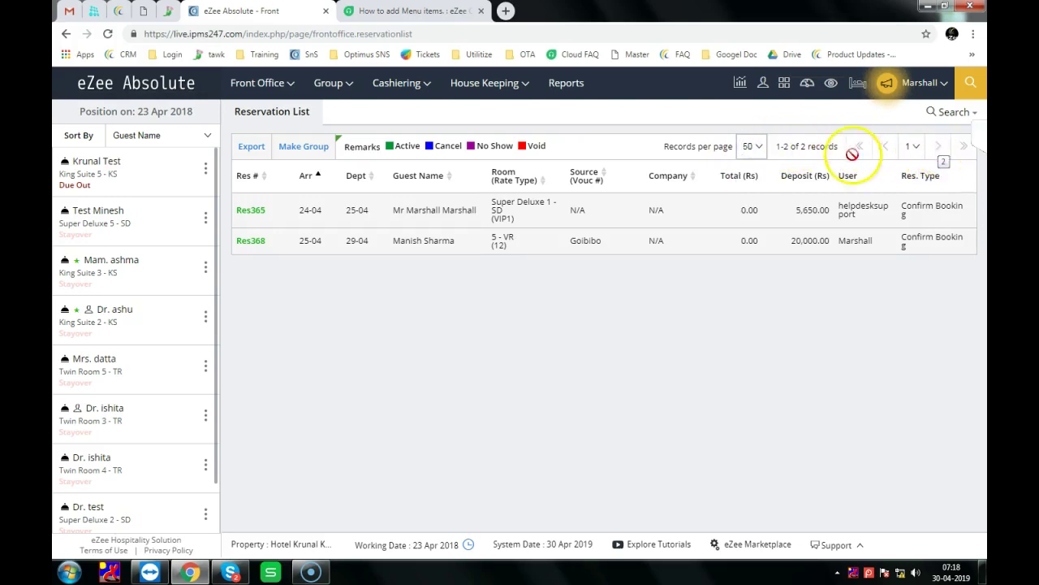
{"action": "left_click", "coordinate": [956, 114]}
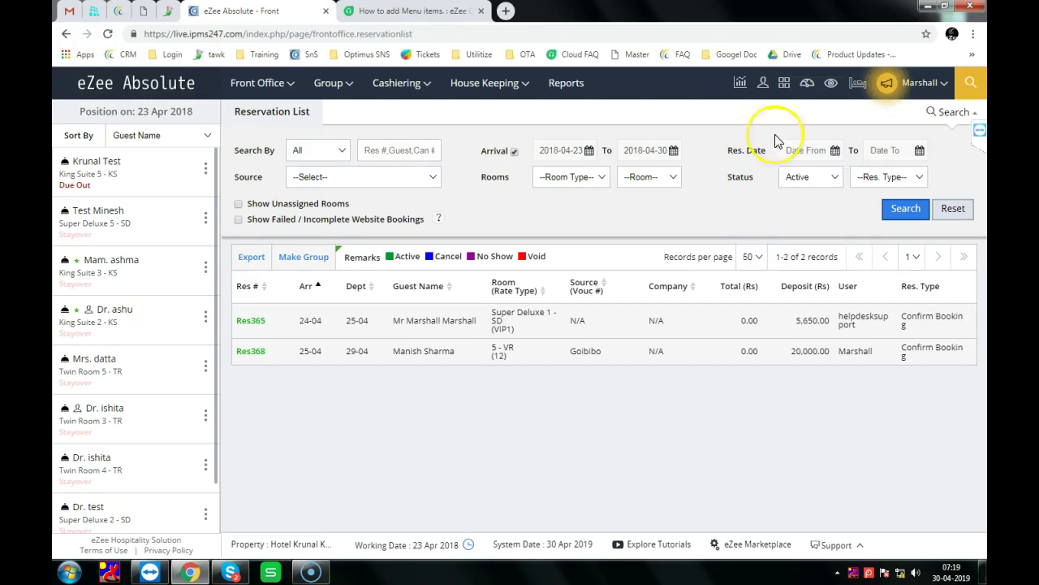
Open the Departure List and review the actions available for the King Suite 5 guest, from Edit Transaction to Print Invoice.
{"action": "left_click", "coordinate": [264, 85]}
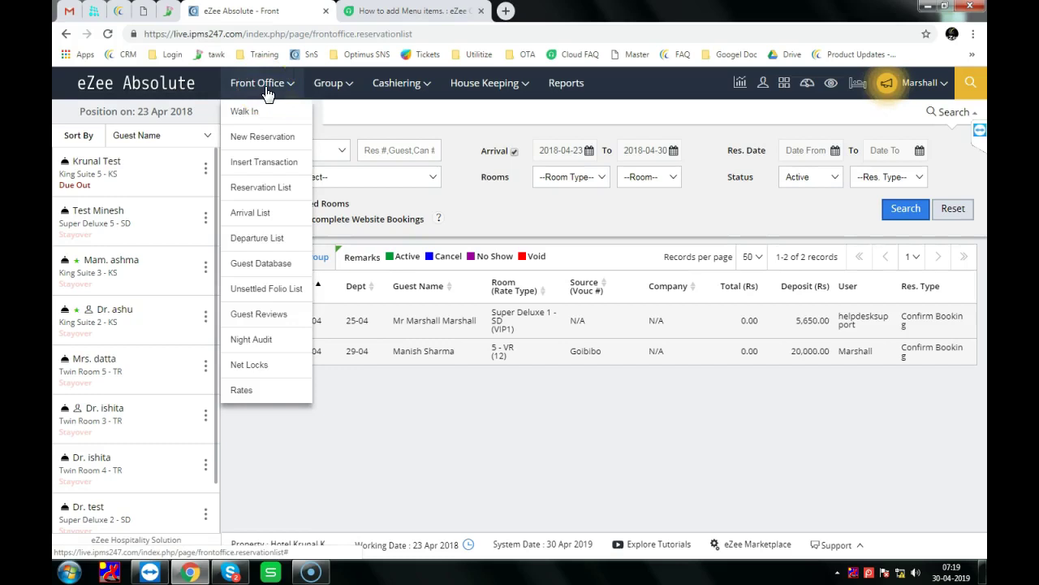
{"action": "left_click", "coordinate": [269, 237]}
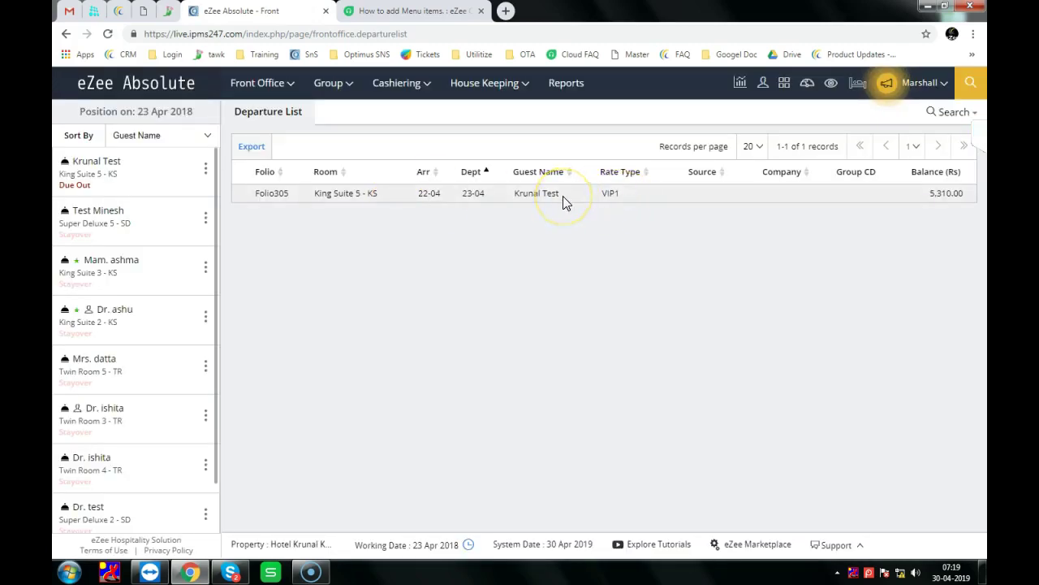
{"action": "right_click", "coordinate": [563, 195]}
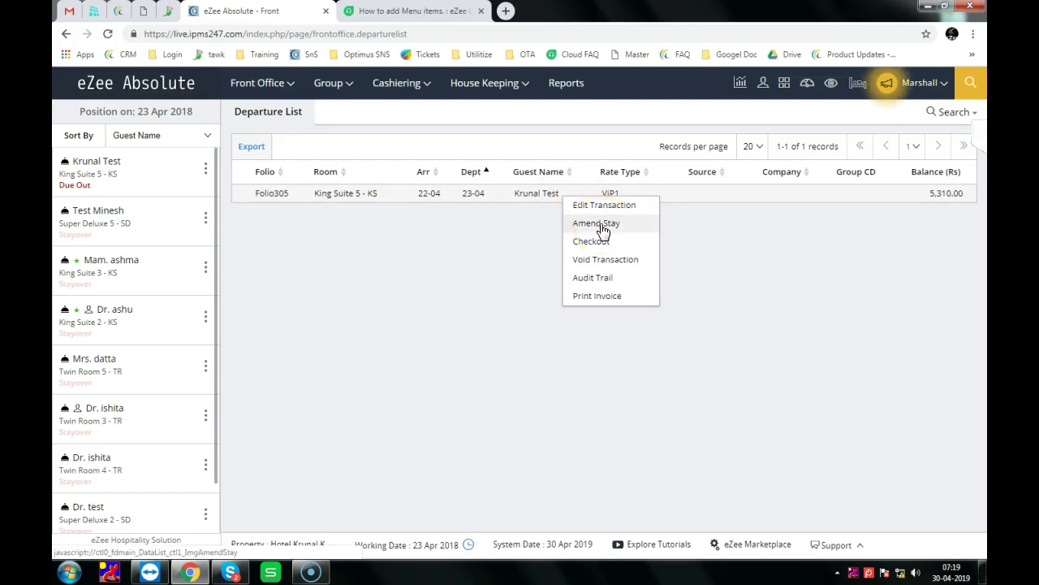
{"action": "left_click", "coordinate": [634, 224]}
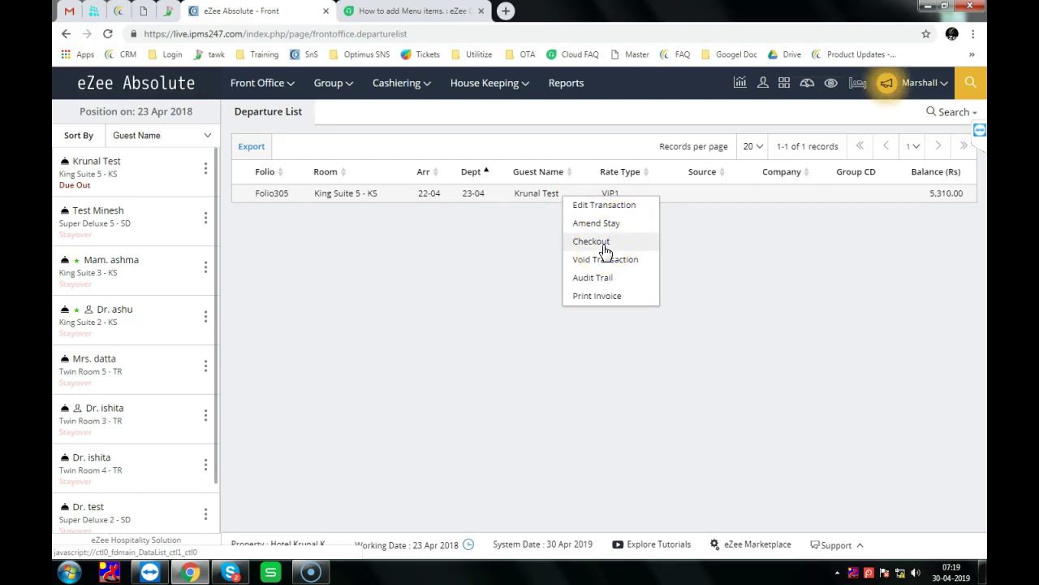
{"action": "left_click", "coordinate": [632, 270]}
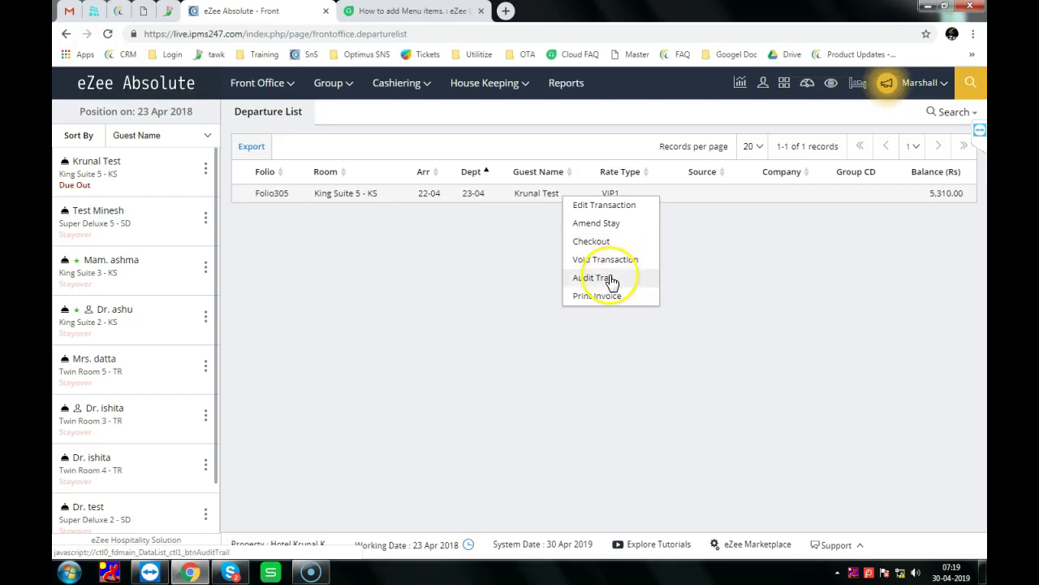
{"action": "left_click", "coordinate": [756, 268]}
Consolidate the second and fourth guest records in the Guest Database, keeping the second record's profile, and confirm the merge.
{"action": "left_click", "coordinate": [271, 83]}
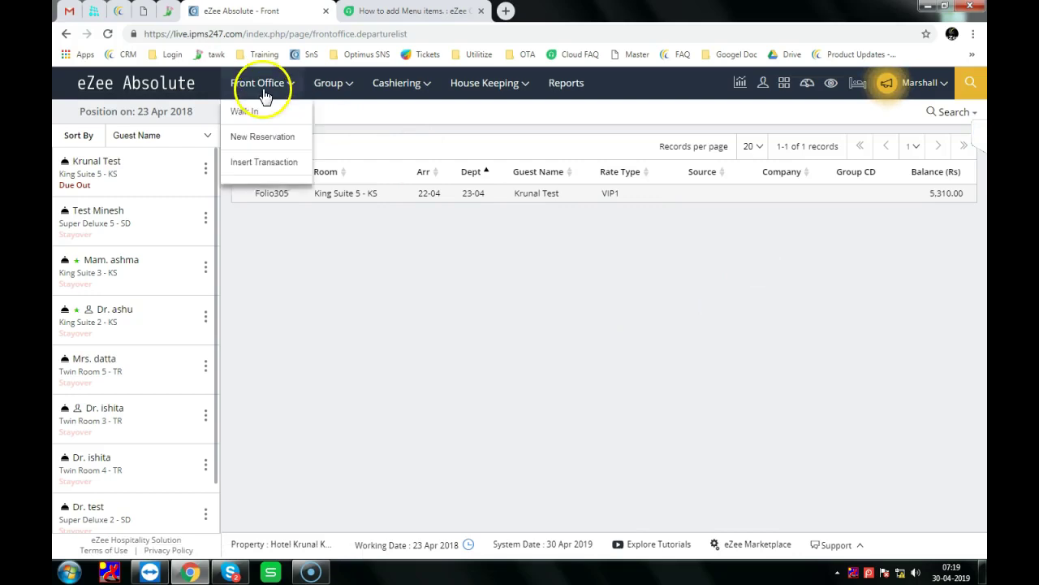
{"action": "left_click", "coordinate": [262, 262]}
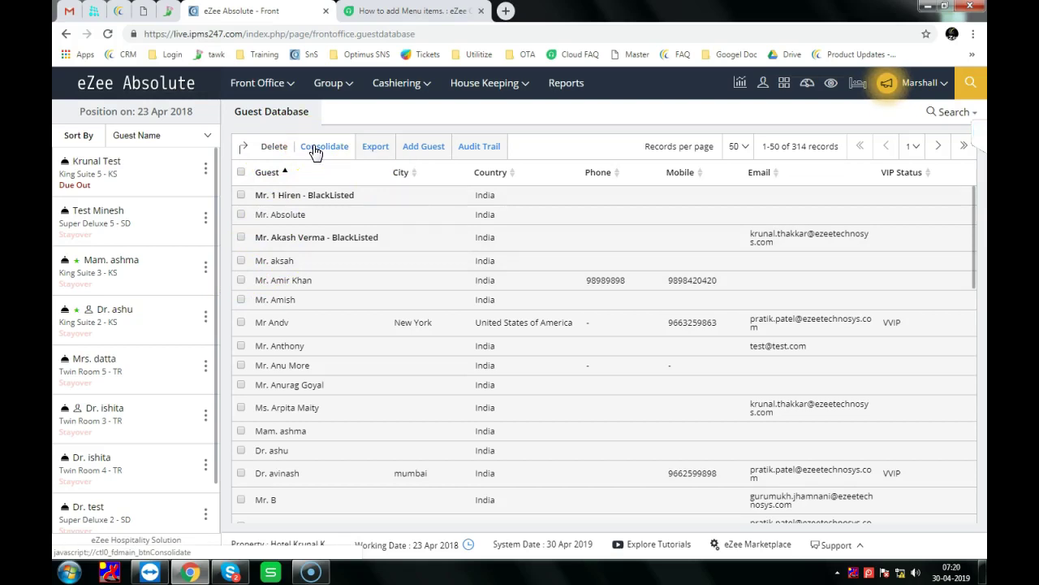
{"action": "left_click", "coordinate": [240, 216]}
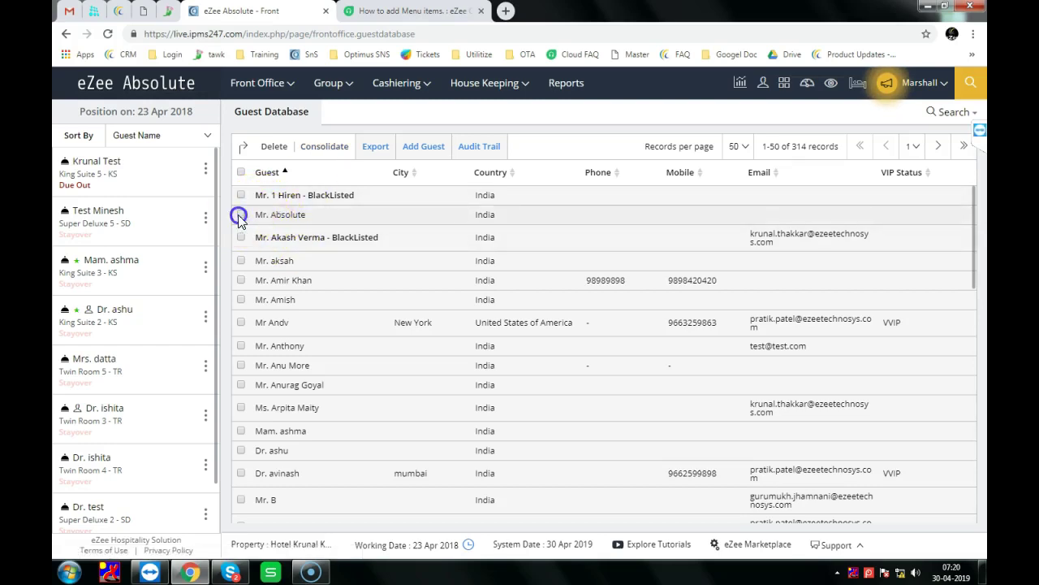
{"action": "left_click", "coordinate": [241, 260]}
{"action": "left_click", "coordinate": [314, 146]}
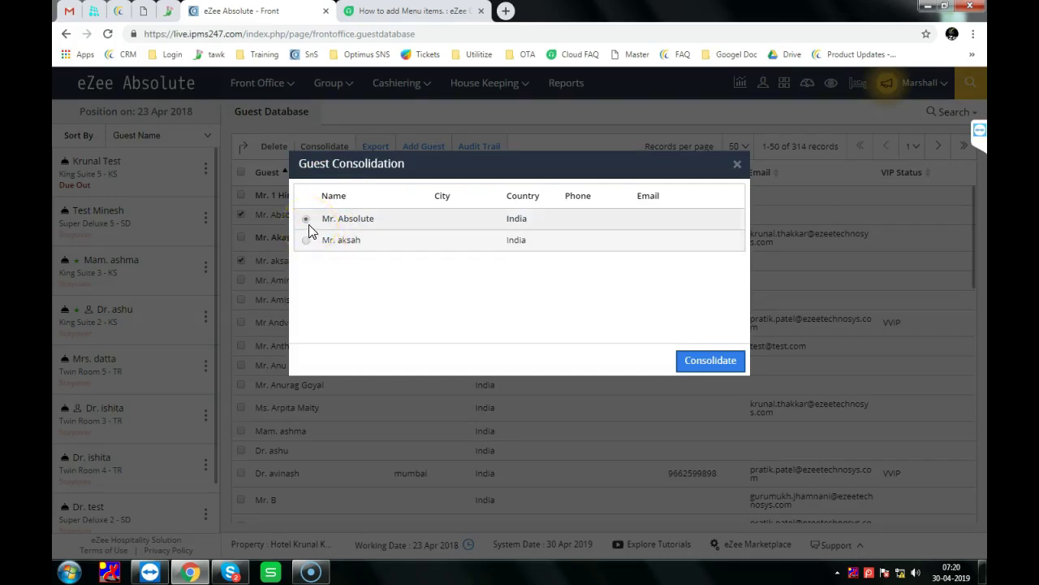
{"action": "left_click", "coordinate": [706, 361]}
{"action": "left_click", "coordinate": [634, 105]}
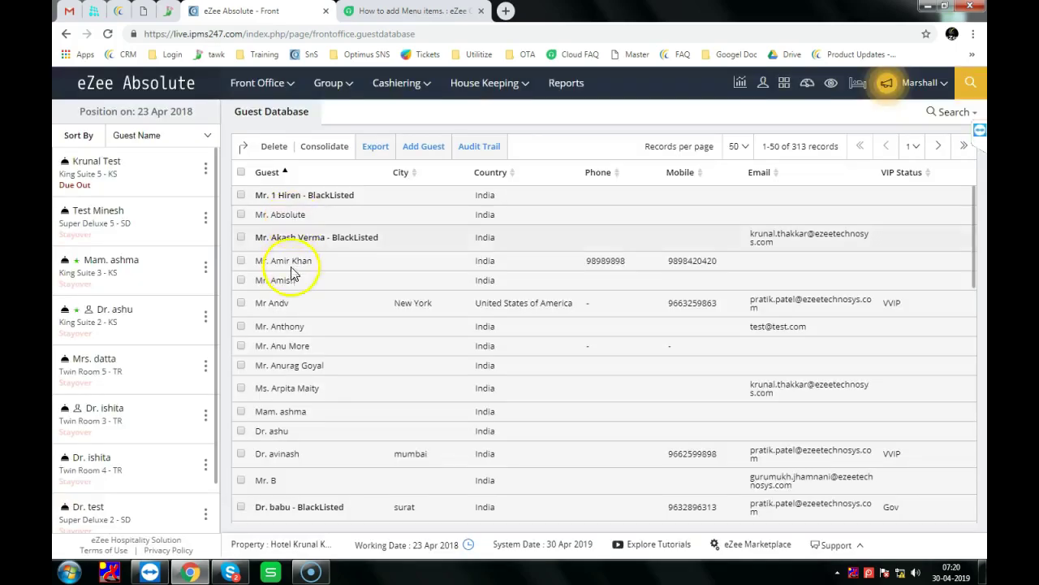
Review the actions available for the fourth guest in the Guest Database and the Export option.
{"action": "left_click", "coordinate": [264, 260]}
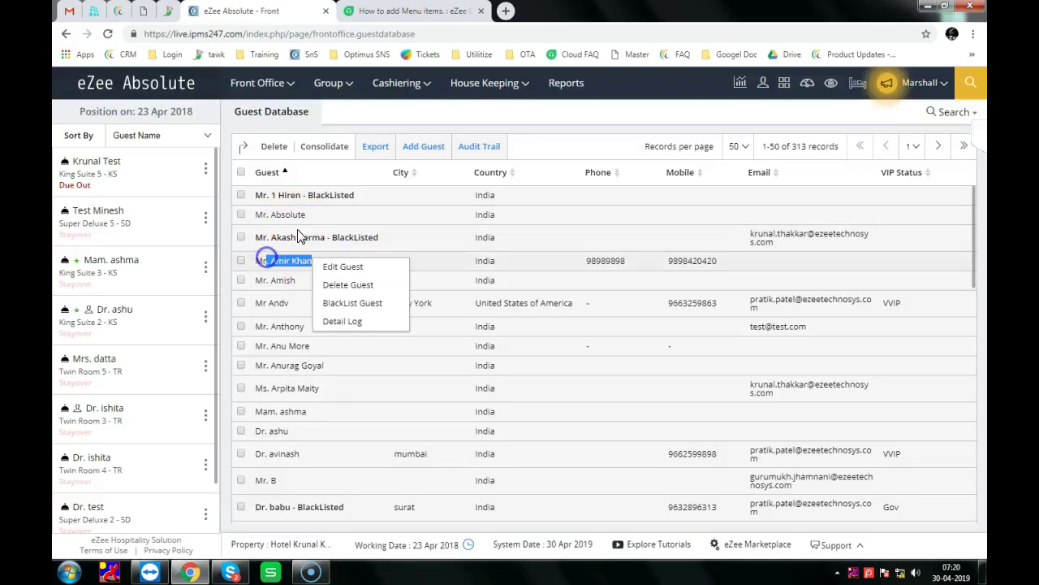
{"action": "left_click", "coordinate": [317, 168]}
{"action": "left_click", "coordinate": [367, 154]}
{"action": "left_click", "coordinate": [373, 155]}
Open the Add Guest form and examine its title choices and guest information fields without entering anything.
{"action": "left_click", "coordinate": [420, 154]}
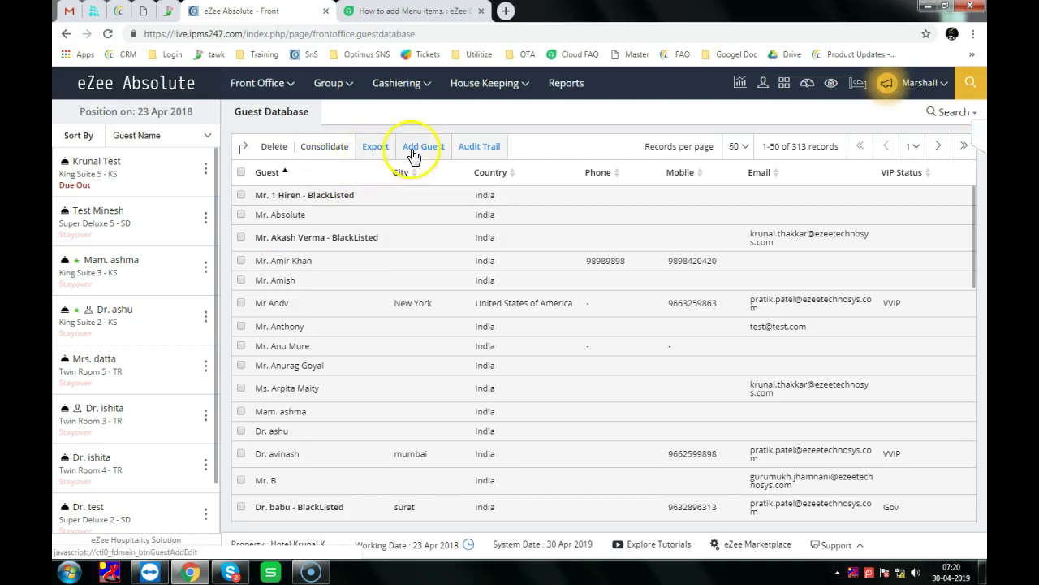
{"action": "left_click", "coordinate": [420, 154]}
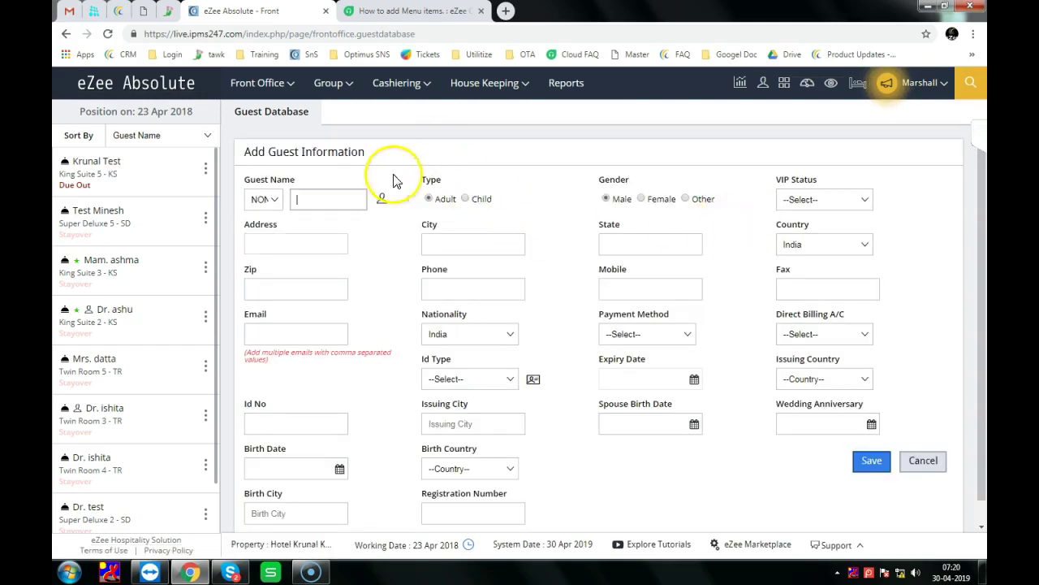
{"action": "left_click", "coordinate": [274, 200]}
{"action": "left_click", "coordinate": [276, 203]}
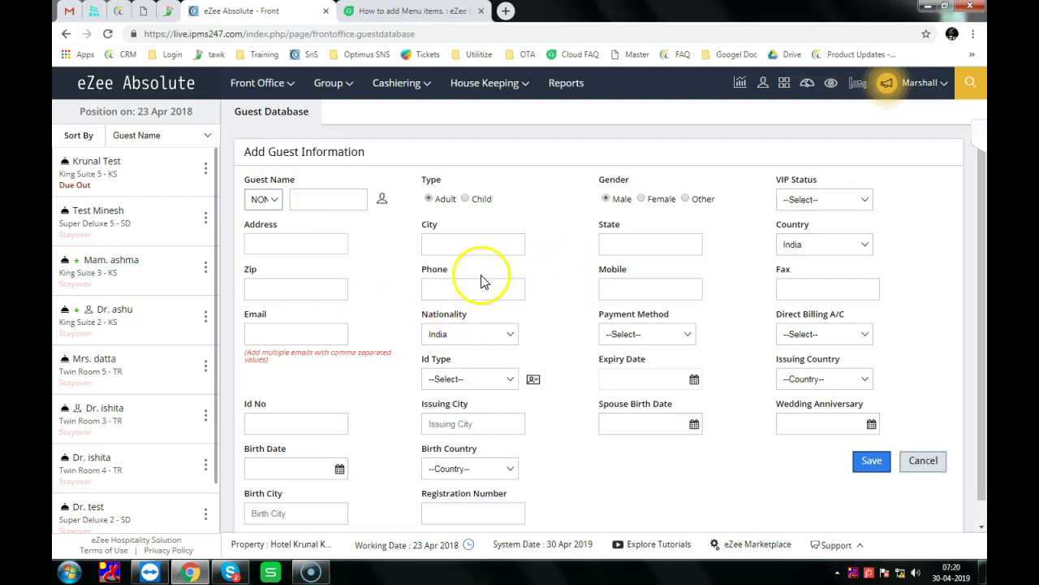
{"action": "scroll", "coordinate": [453, 280], "scroll_direction": "down", "scroll_amount": 1}
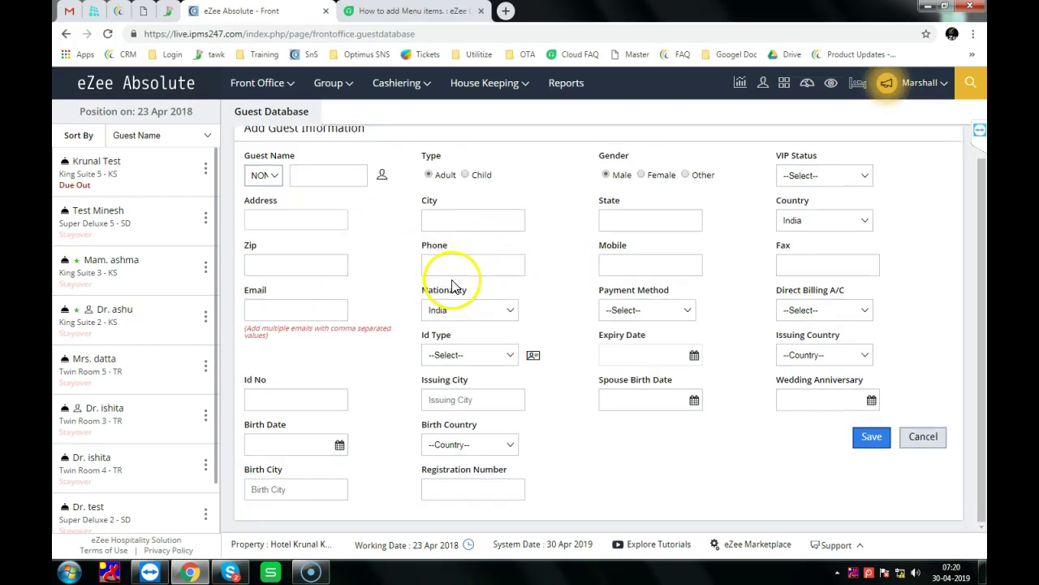
{"action": "scroll", "coordinate": [605, 410], "scroll_direction": "up", "scroll_amount": 1}
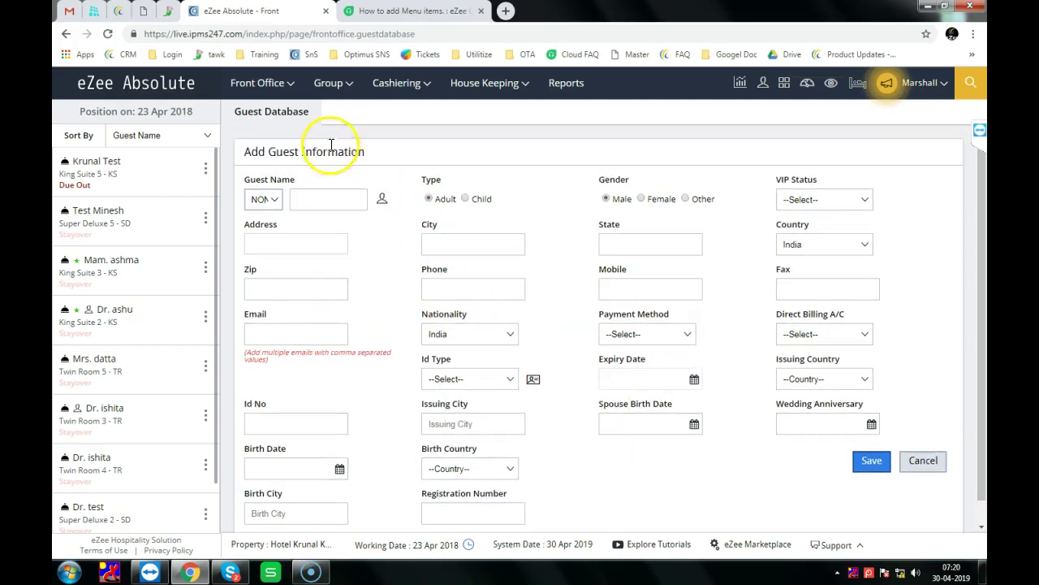
Return to the Guest Database and blacklist the second listed guest with the reason Bad Behaviour.
{"action": "left_click", "coordinate": [272, 84]}
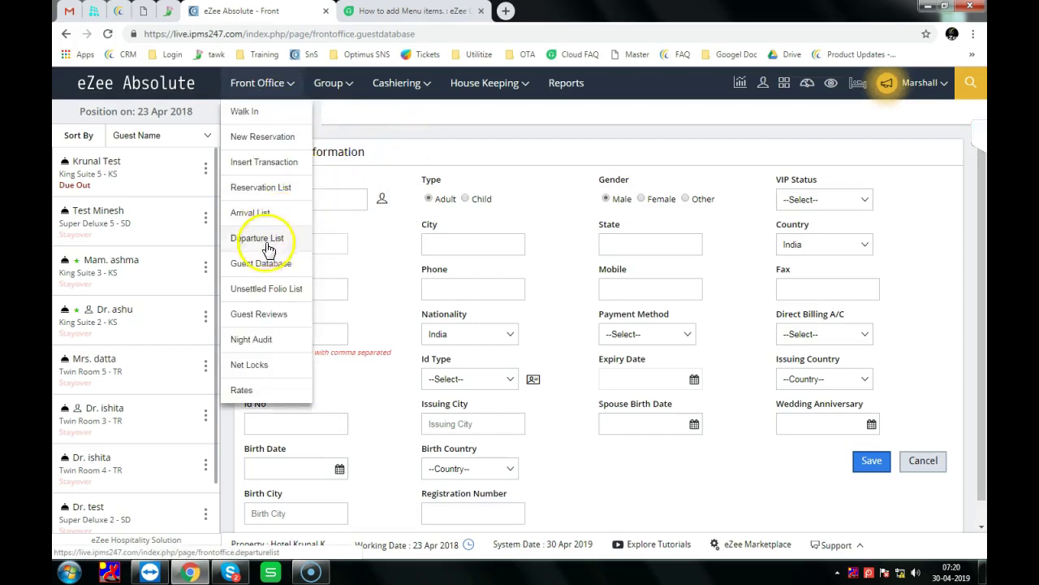
{"action": "left_click", "coordinate": [272, 262]}
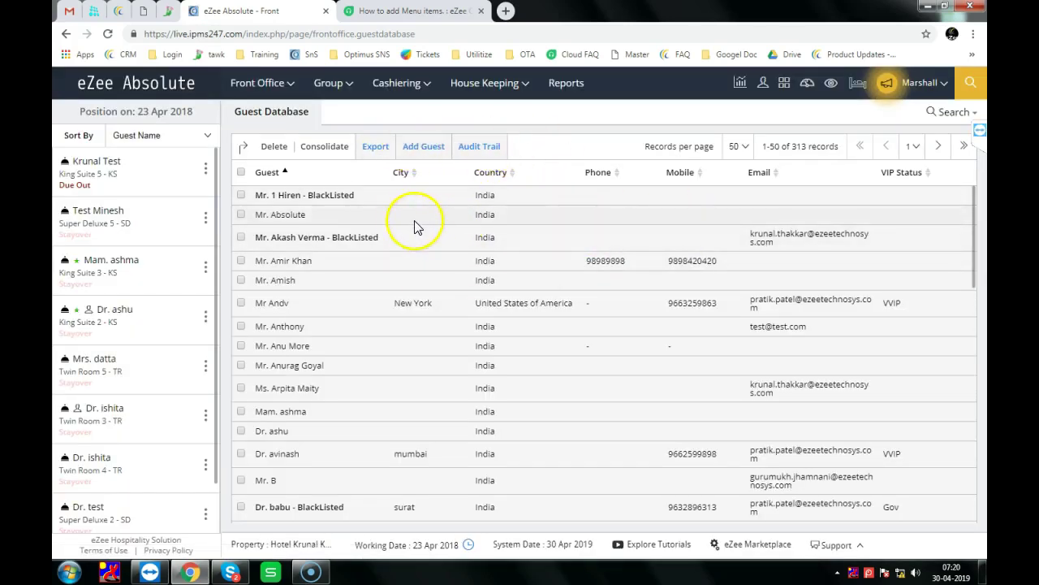
{"action": "right_click", "coordinate": [387, 221]}
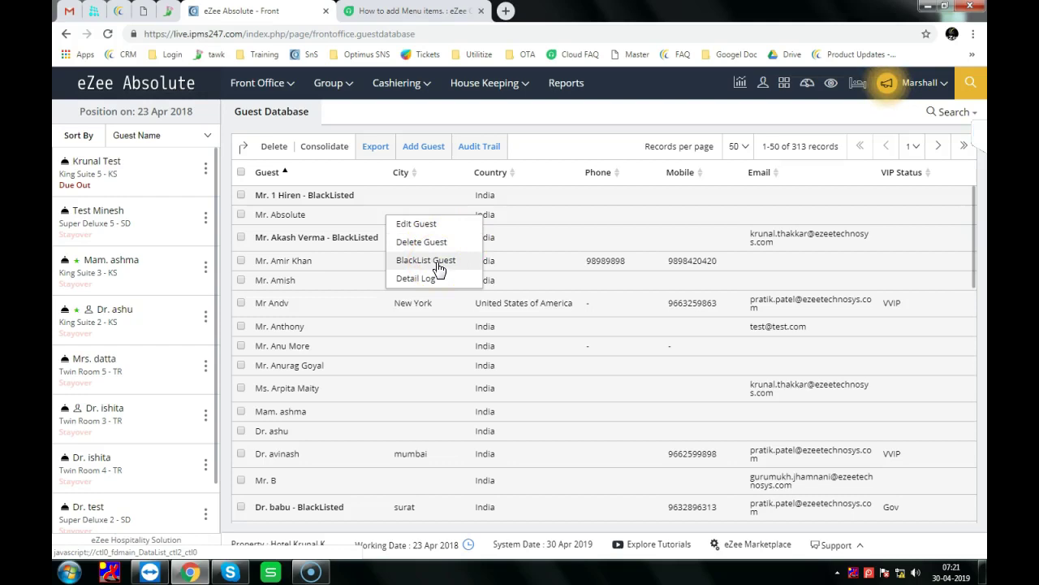
{"action": "left_click", "coordinate": [436, 261]}
{"action": "left_click", "coordinate": [528, 265]}
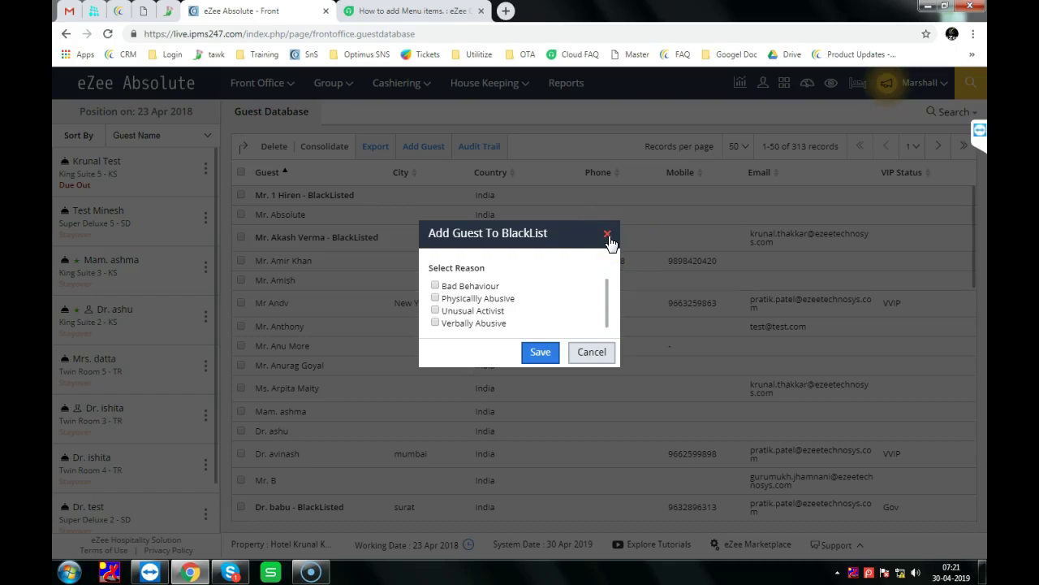
{"action": "left_click", "coordinate": [435, 286]}
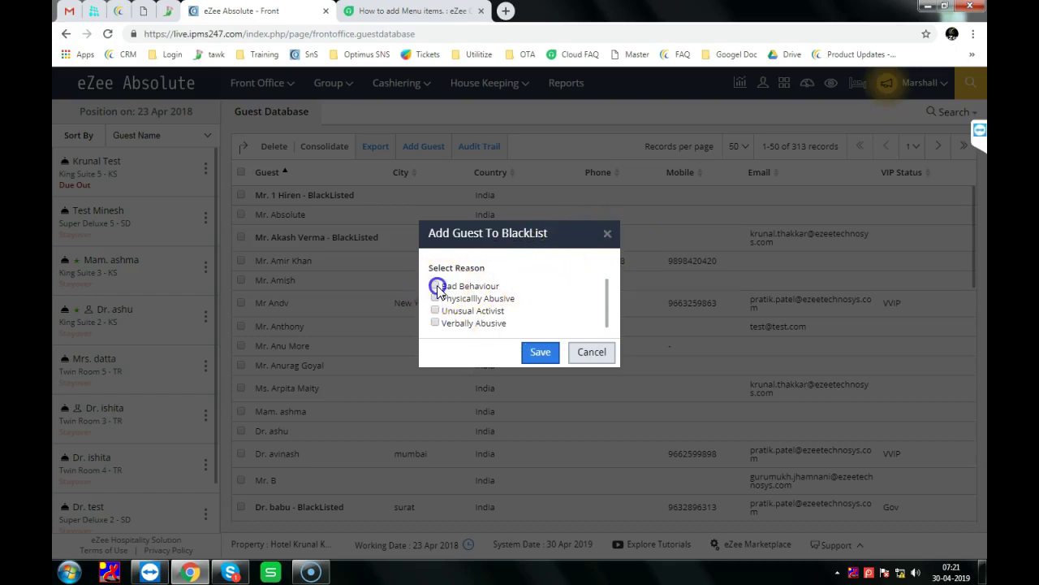
{"action": "left_click", "coordinate": [540, 354]}
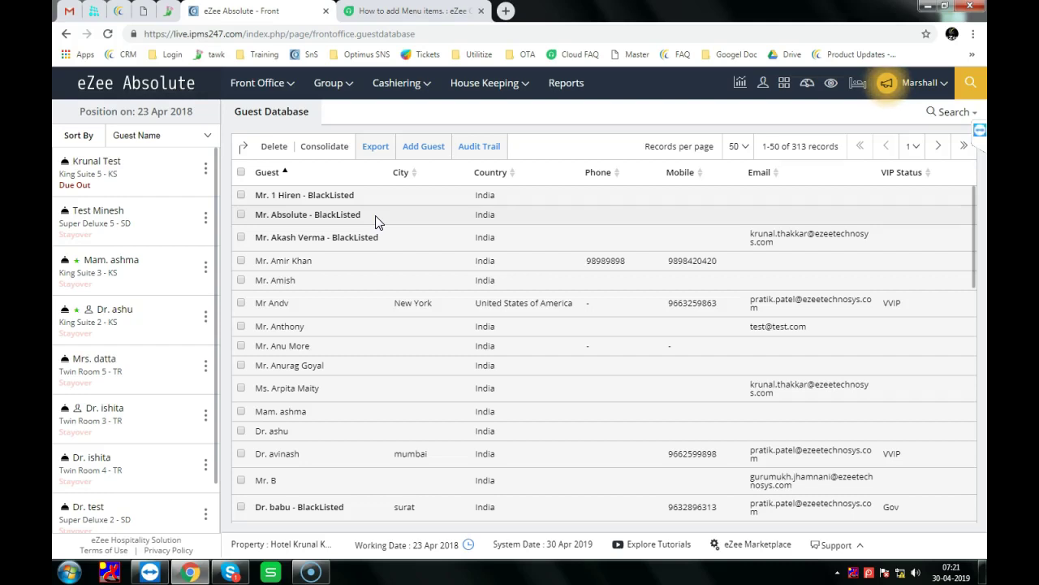
Open the Unsettled Folio List and start settling the first cancelled folio, the one with the Rs 7,000 balance.
{"action": "left_click", "coordinate": [284, 96]}
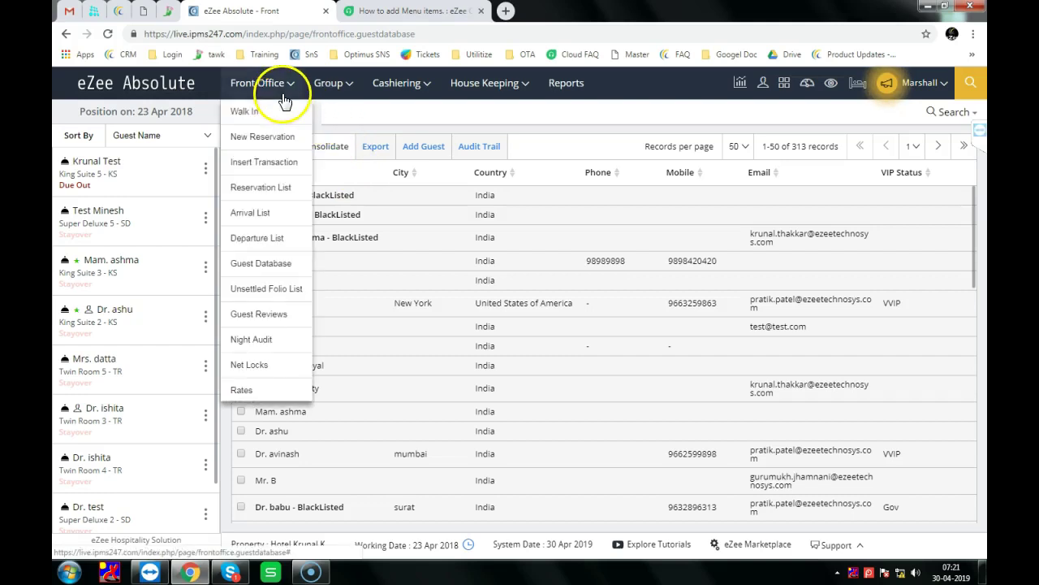
{"action": "left_click", "coordinate": [280, 290]}
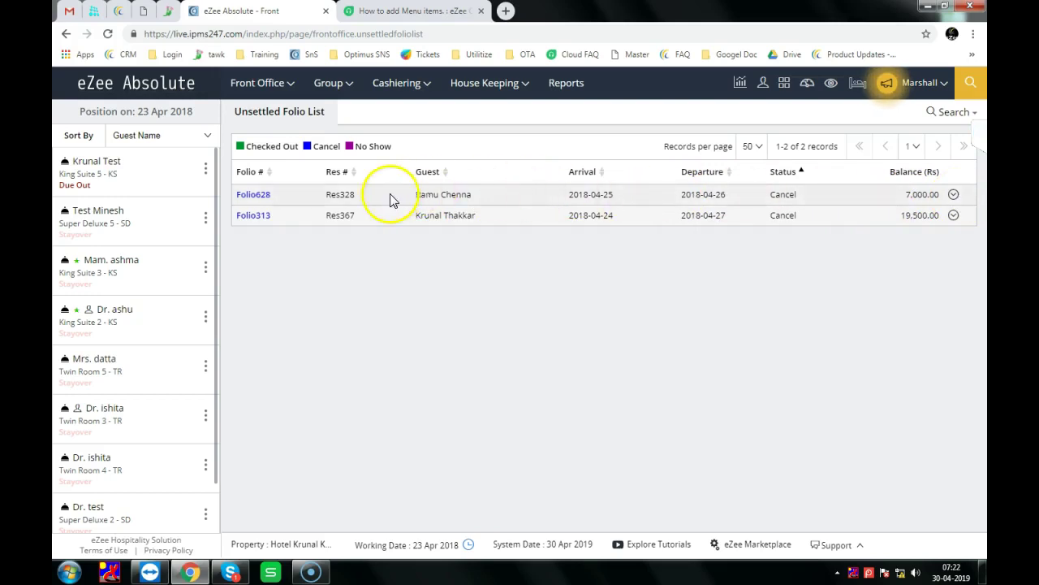
{"action": "left_click", "coordinate": [954, 198]}
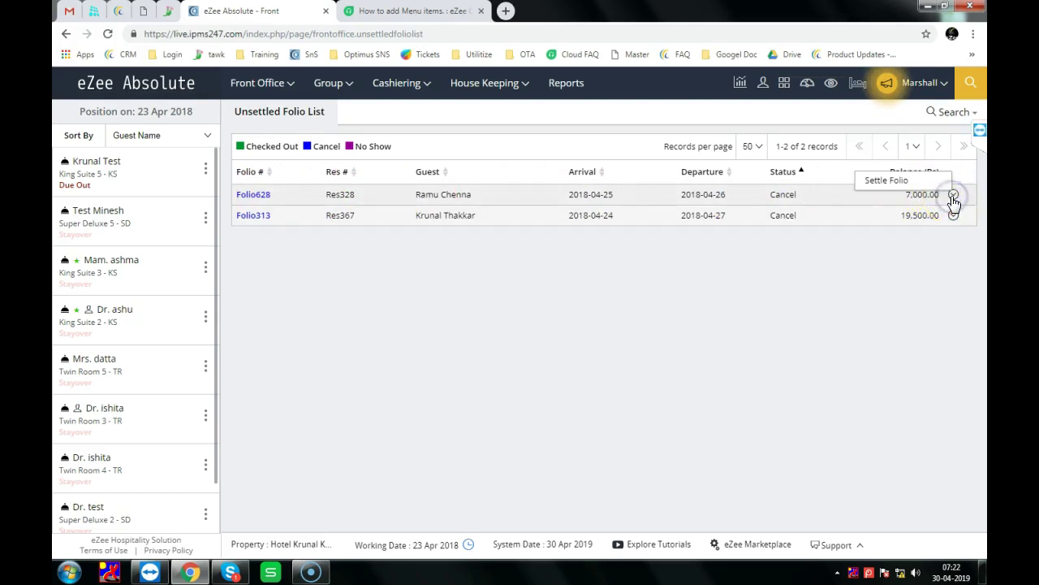
{"action": "left_click", "coordinate": [885, 186]}
{"action": "left_click", "coordinate": [885, 186]}
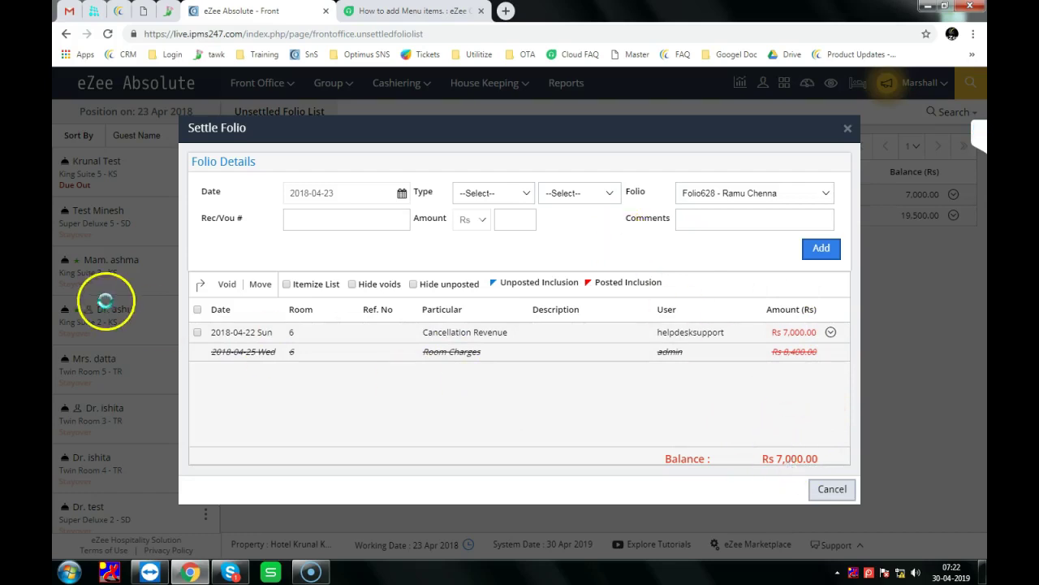
Post a Cash payment of Rs 7000.00 to the folio and close the Settle Folio dialog.
{"action": "left_click", "coordinate": [493, 195]}
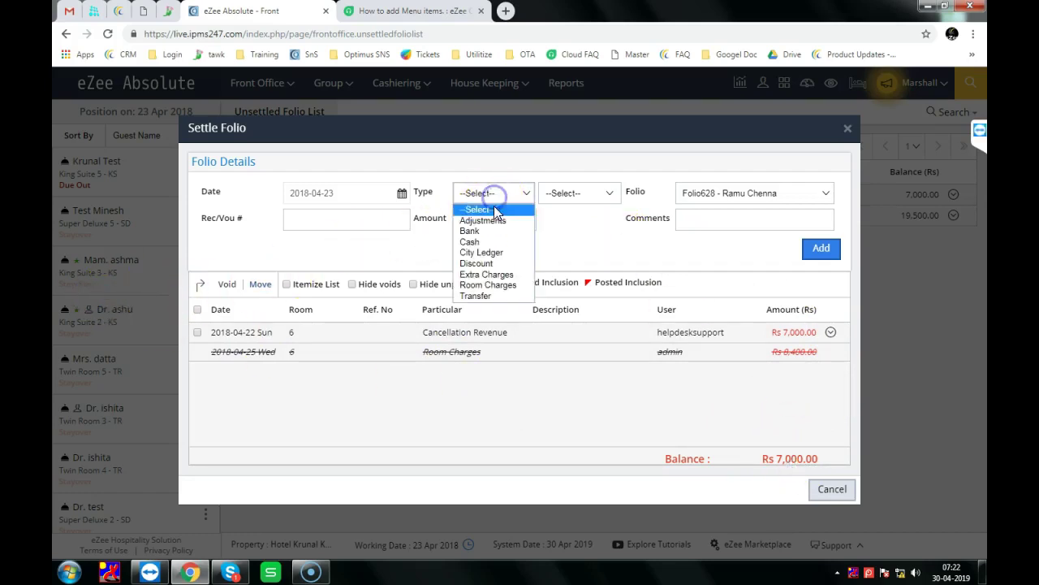
{"action": "left_click", "coordinate": [471, 241]}
{"action": "left_click", "coordinate": [568, 193]}
{"action": "left_click", "coordinate": [568, 231]}
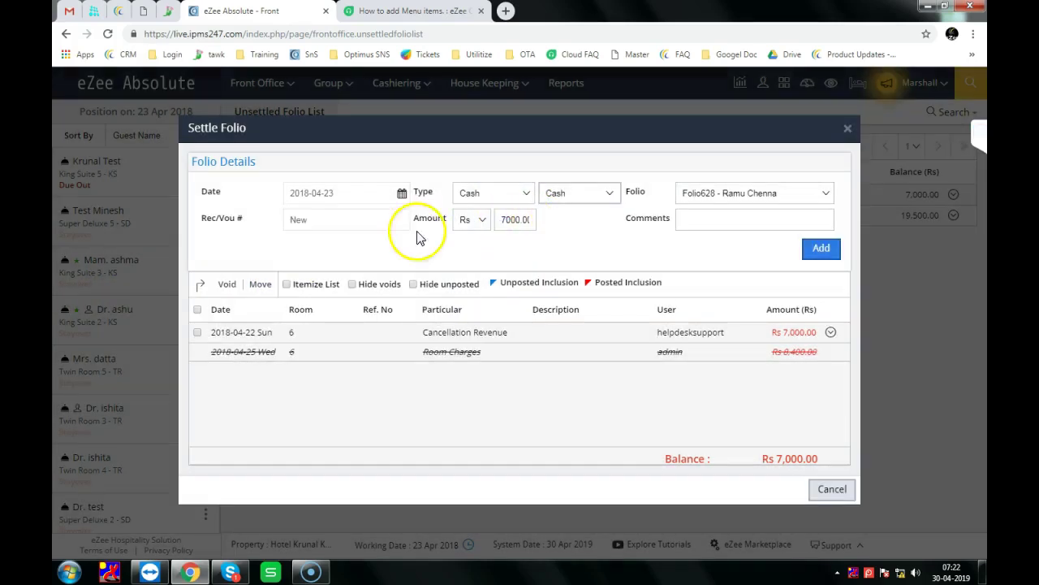
{"action": "left_click", "coordinate": [822, 251]}
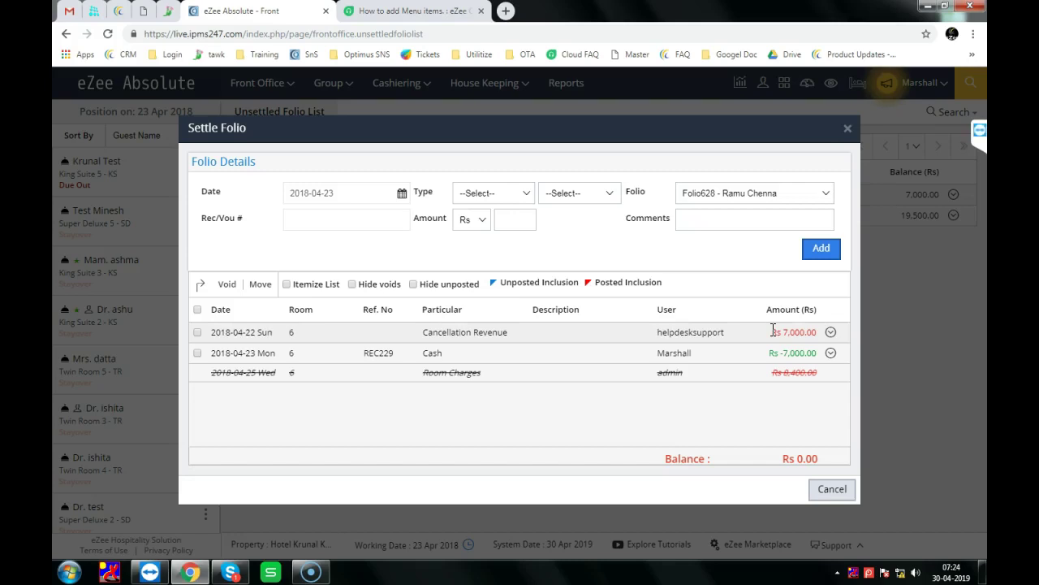
{"action": "left_click", "coordinate": [750, 341]}
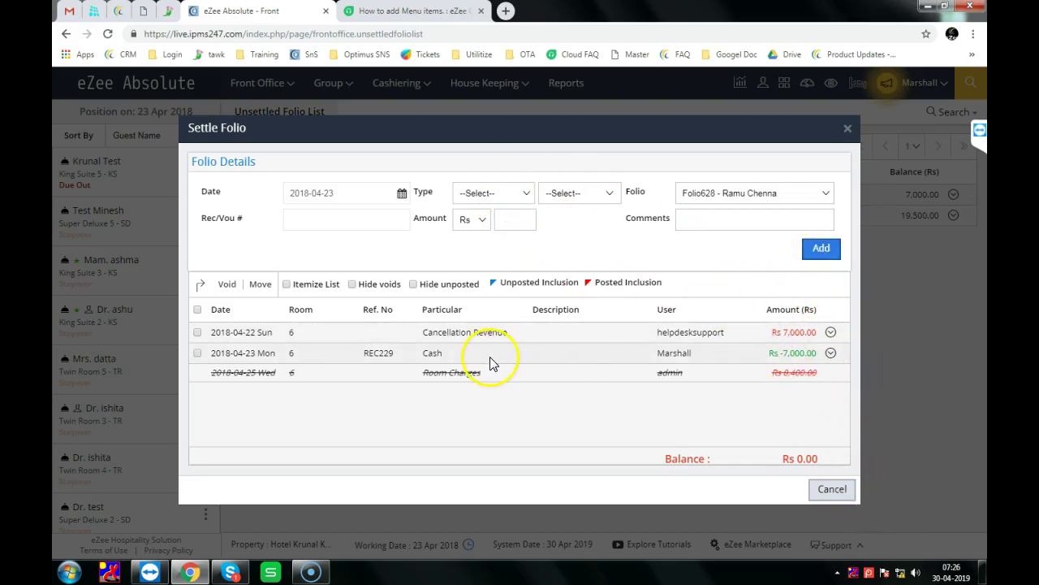
{"action": "left_click", "coordinate": [833, 485]}
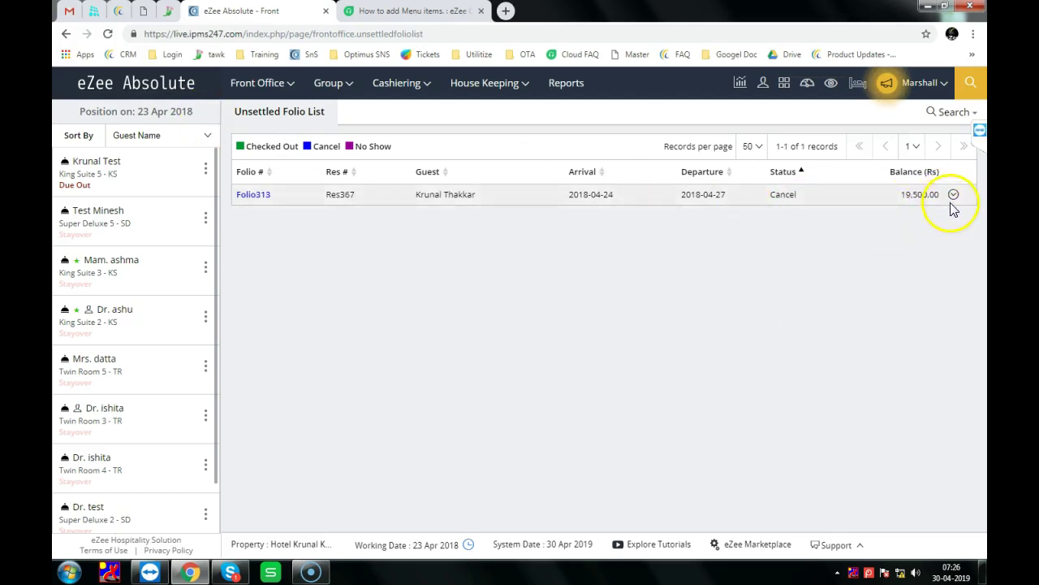
{"action": "left_click", "coordinate": [264, 91]}
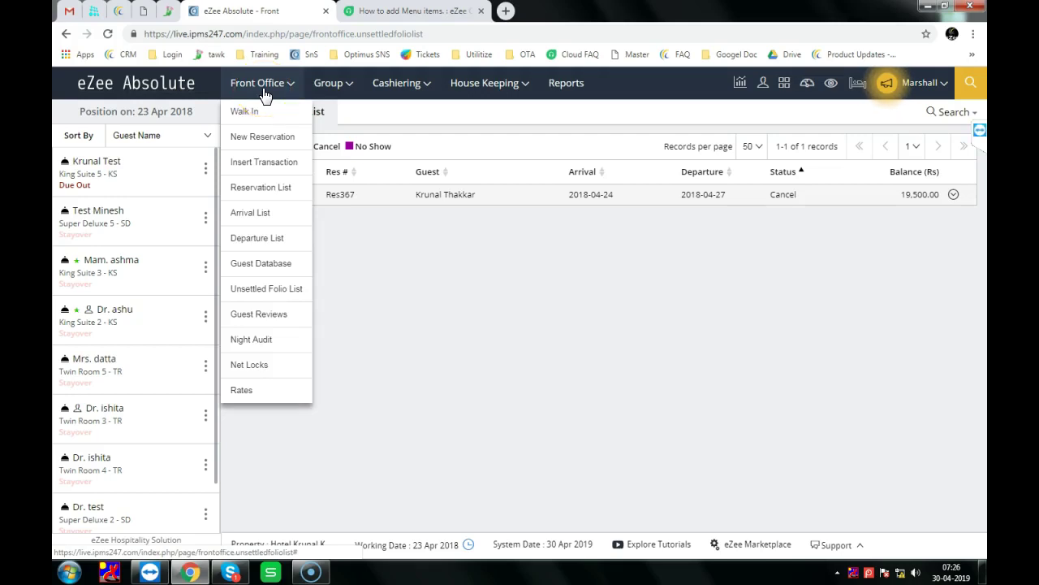
{"action": "left_click", "coordinate": [285, 292]}
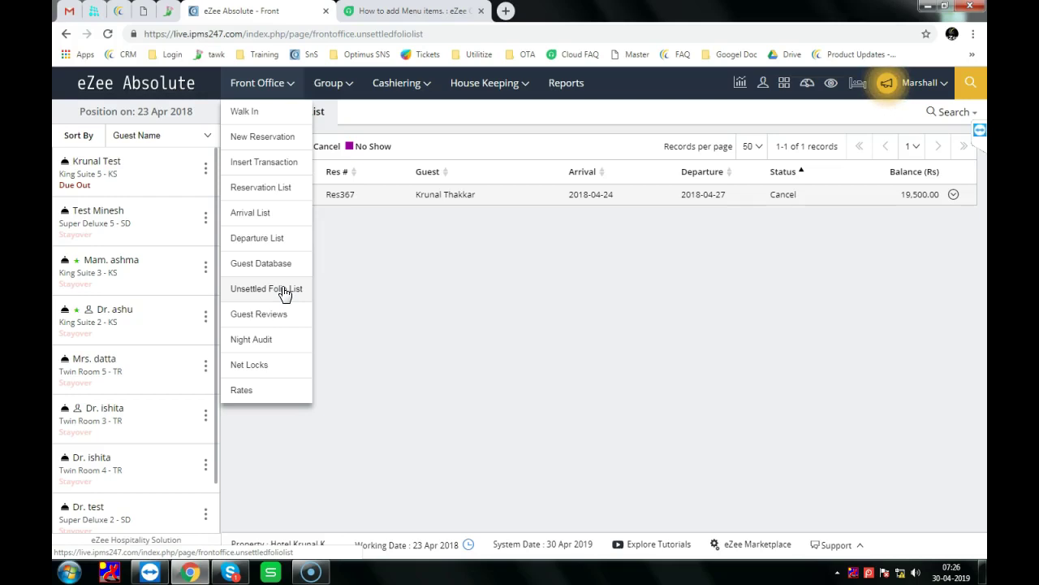
Open Guest Reviews and examine the category ratings and the written reviews with their likes, dislikes and scores.
{"action": "left_click", "coordinate": [275, 319]}
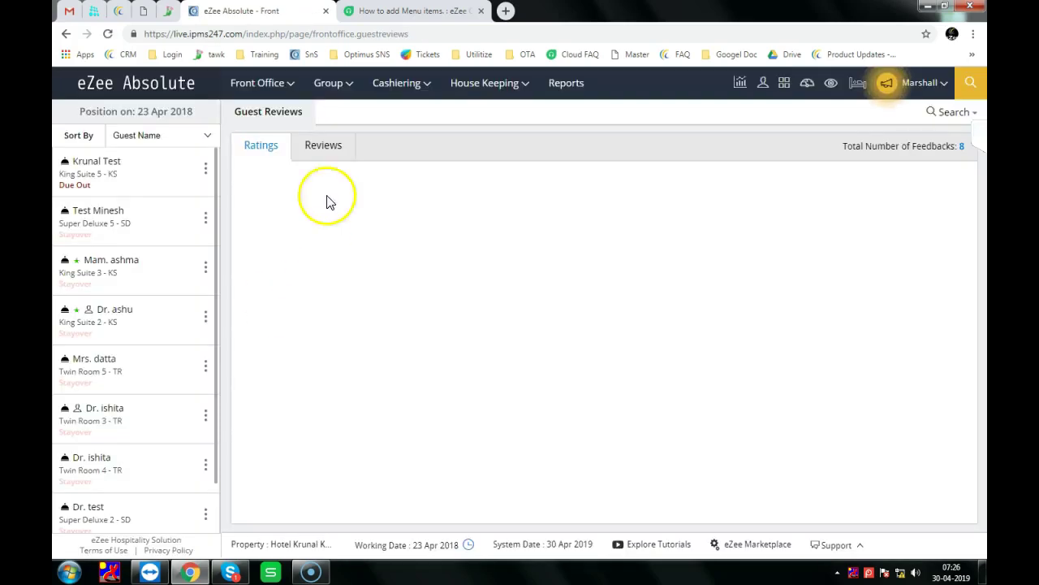
{"action": "left_click", "coordinate": [328, 155]}
{"action": "left_click", "coordinate": [269, 154]}
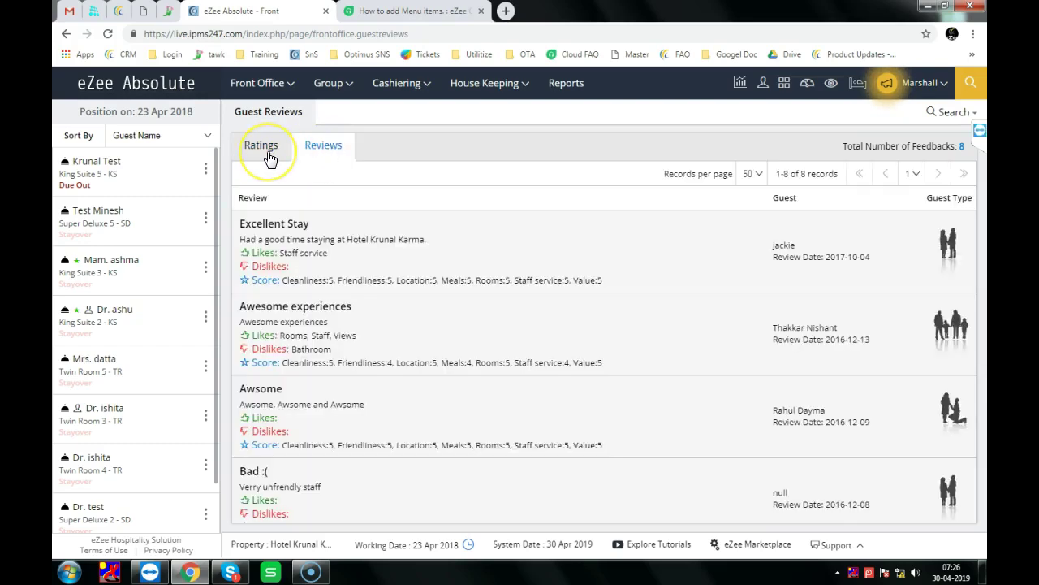
{"action": "left_click", "coordinate": [270, 156]}
{"action": "left_click", "coordinate": [322, 162]}
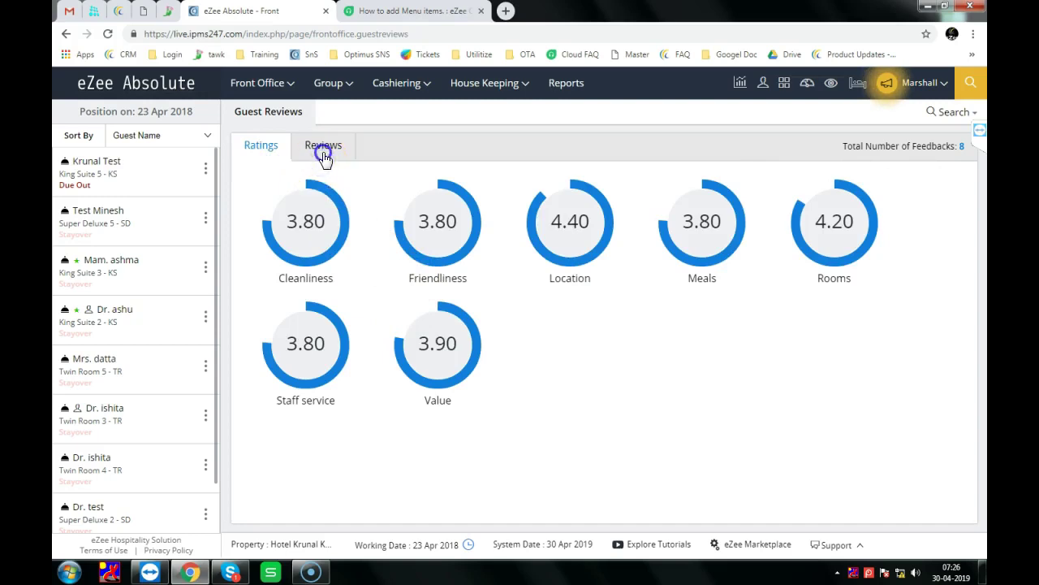
{"action": "scroll", "coordinate": [366, 262], "scroll_direction": "down", "scroll_amount": 2}
{"action": "scroll", "coordinate": [367, 276], "scroll_direction": "down", "scroll_amount": 2}
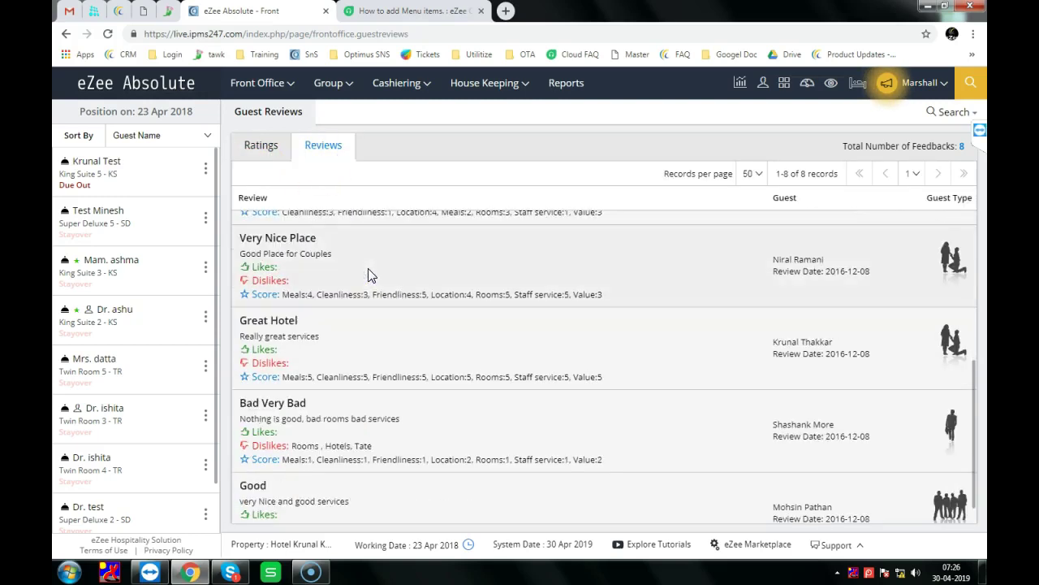
{"action": "scroll", "coordinate": [367, 276], "scroll_direction": "down", "scroll_amount": 1}
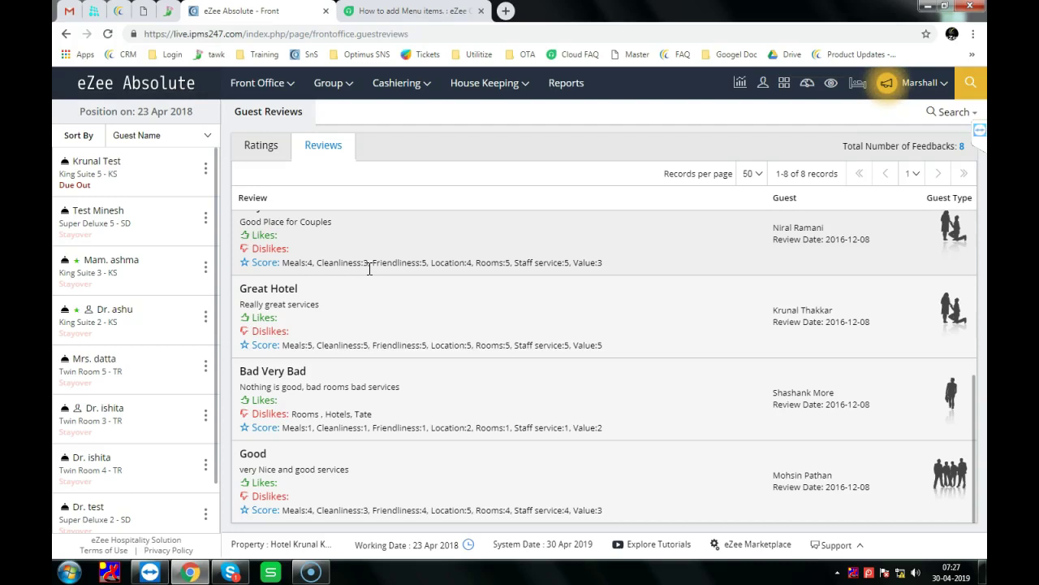
{"action": "scroll", "coordinate": [370, 268], "scroll_direction": "up", "scroll_amount": 5}
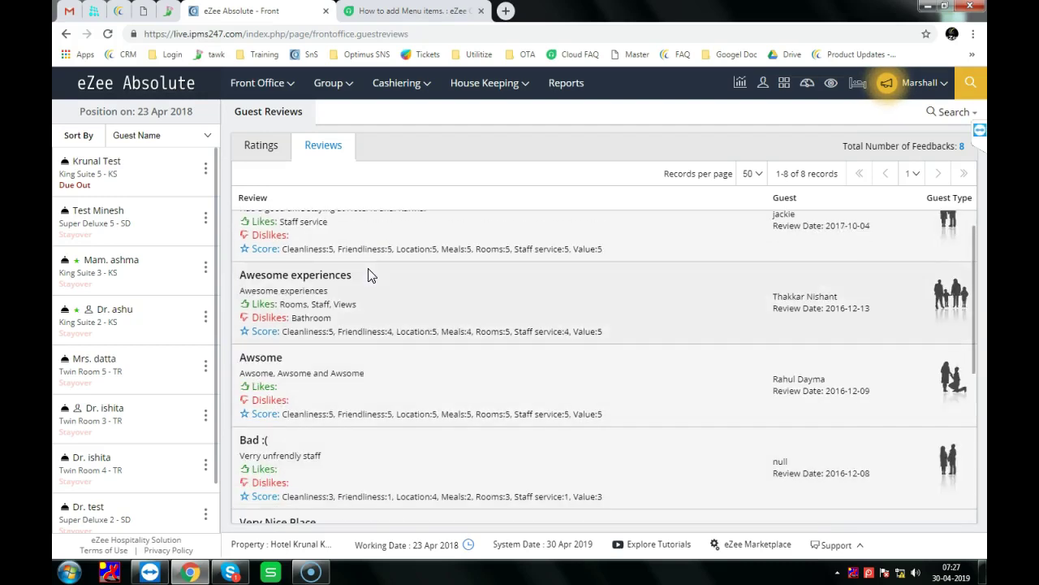
{"action": "left_click", "coordinate": [265, 150]}
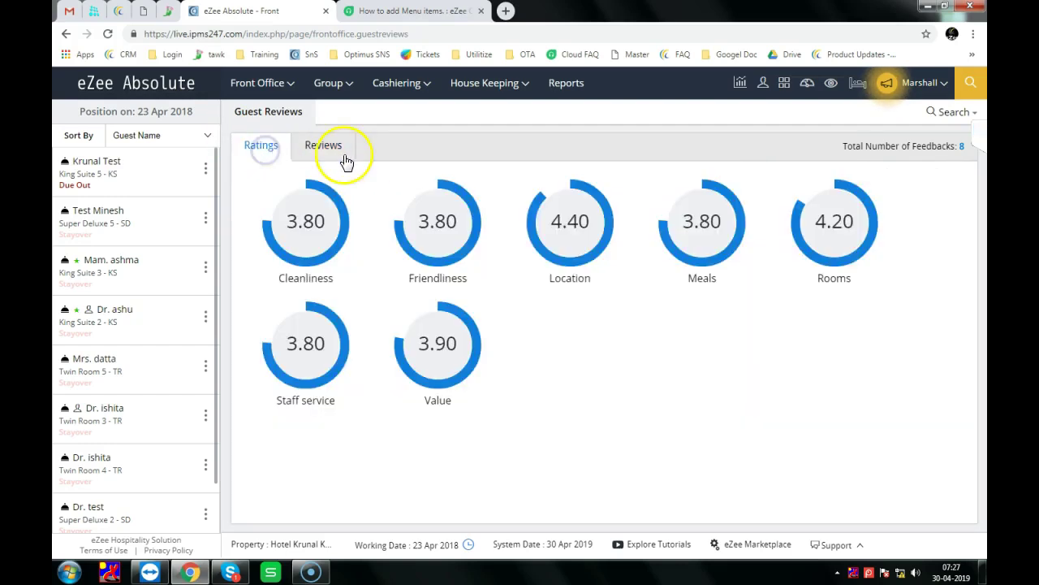
{"action": "left_click", "coordinate": [340, 154]}
{"action": "left_click", "coordinate": [272, 149]}
{"action": "left_click", "coordinate": [341, 156]}
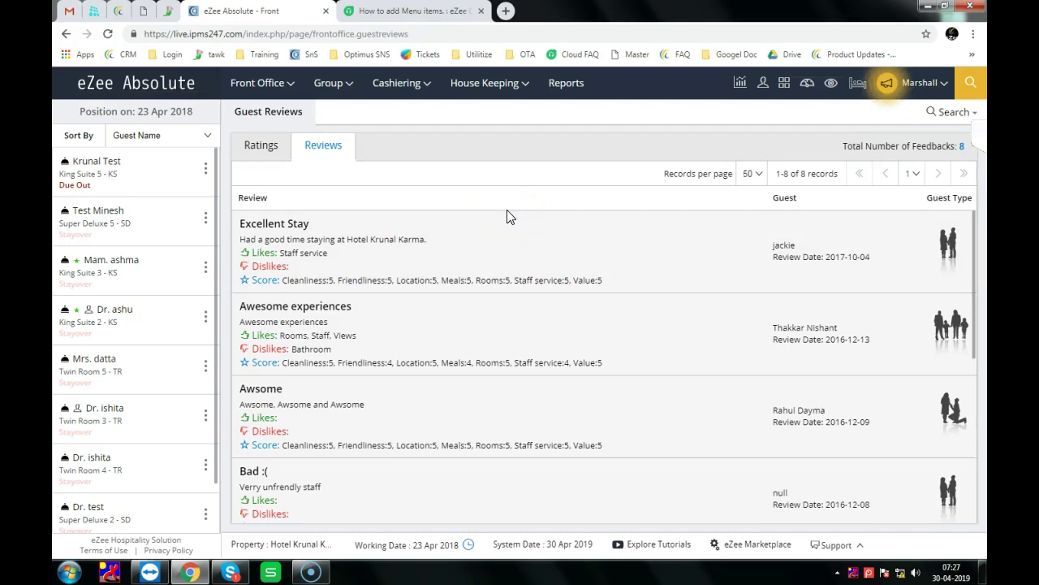
{"action": "left_click", "coordinate": [262, 151]}
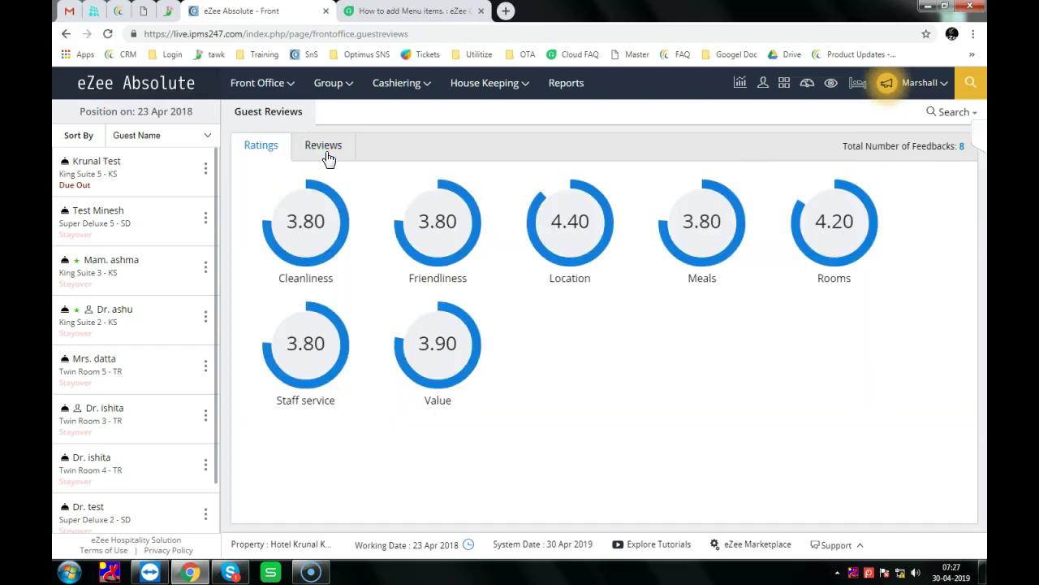
Start the Night Audit and advance from Pending Reservation to the Release Reservation stage.
{"action": "left_click", "coordinate": [262, 83]}
{"action": "left_click", "coordinate": [297, 268]}
{"action": "left_click", "coordinate": [271, 339]}
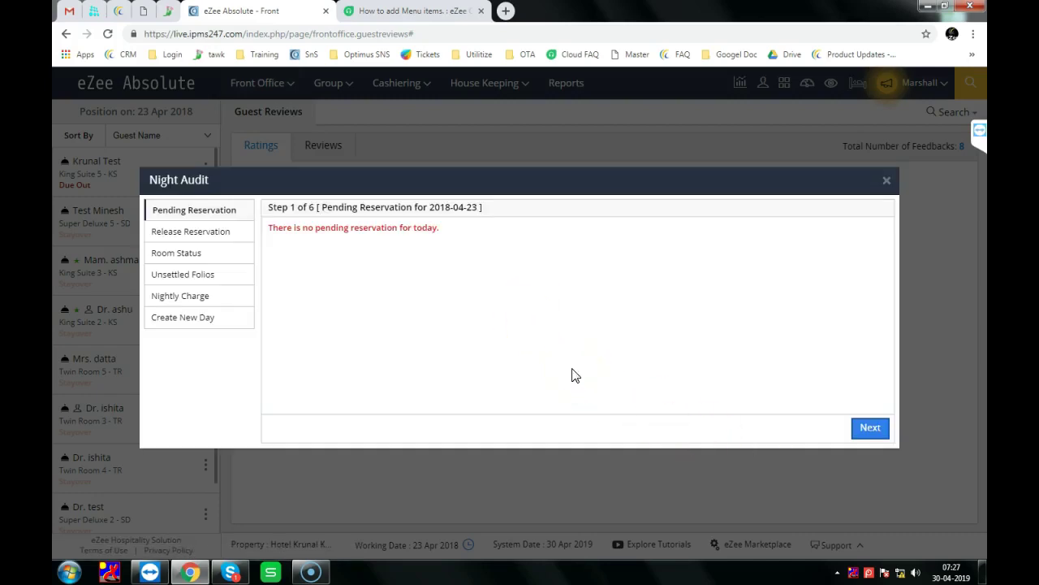
{"action": "left_click", "coordinate": [529, 316]}
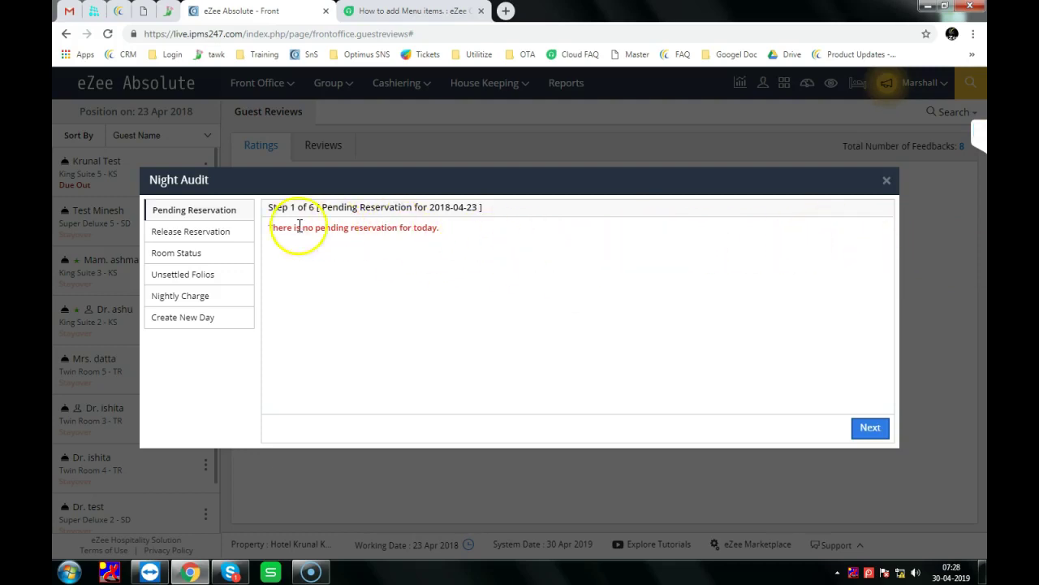
{"action": "left_click", "coordinate": [870, 428]}
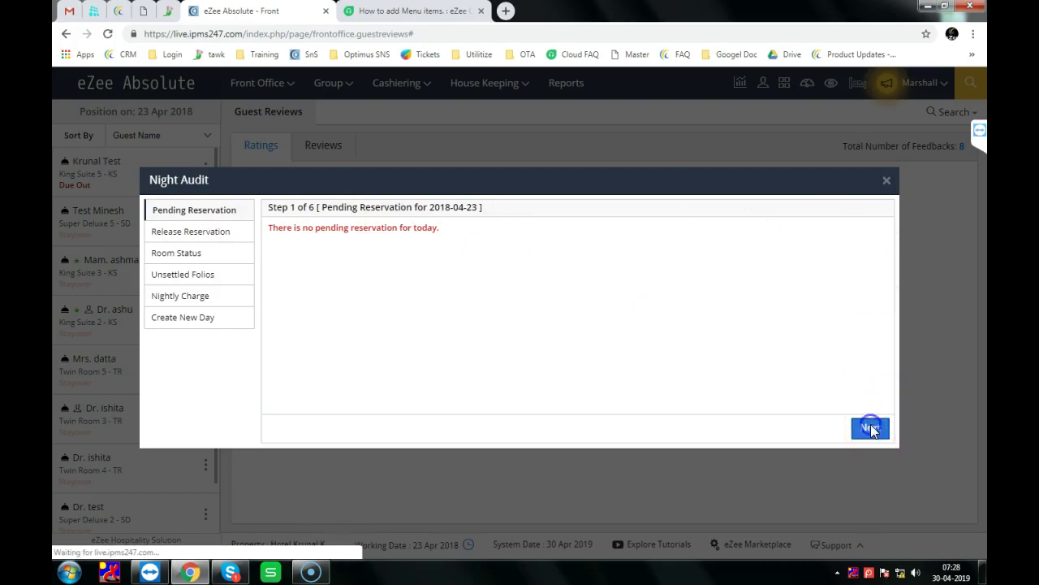
{"action": "left_click", "coordinate": [496, 278]}
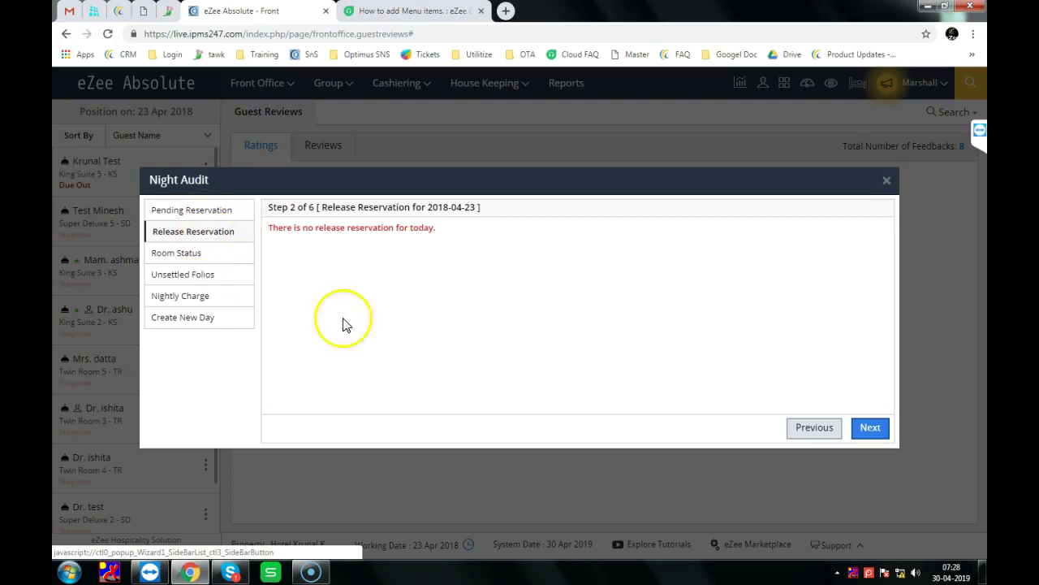
Advance the audit to Room Status, review the room list and try to proceed beyond it, dismissing the alert.
{"action": "left_click", "coordinate": [870, 428]}
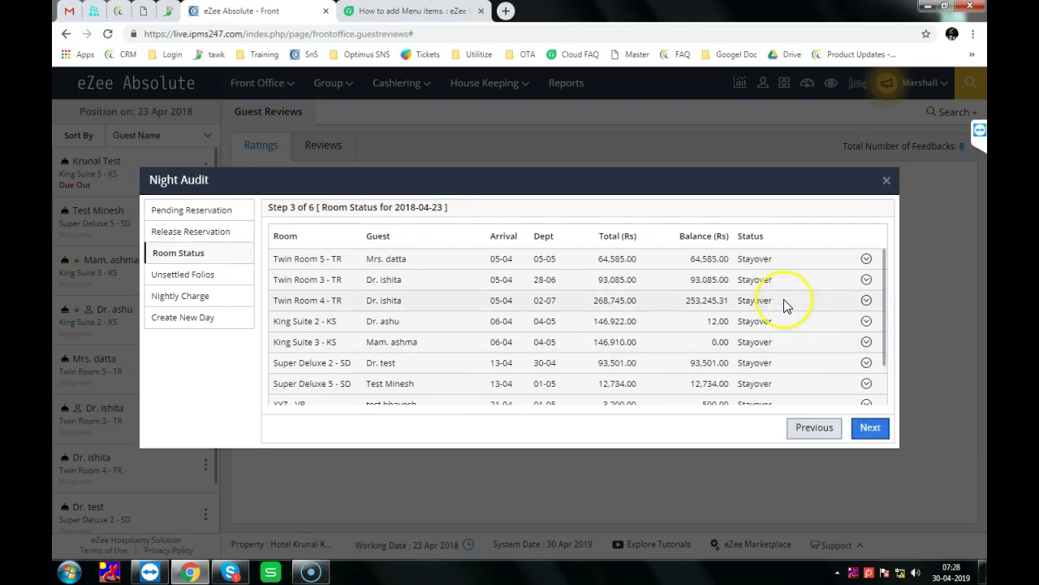
{"action": "scroll", "coordinate": [786, 306], "scroll_direction": "down", "scroll_amount": 2}
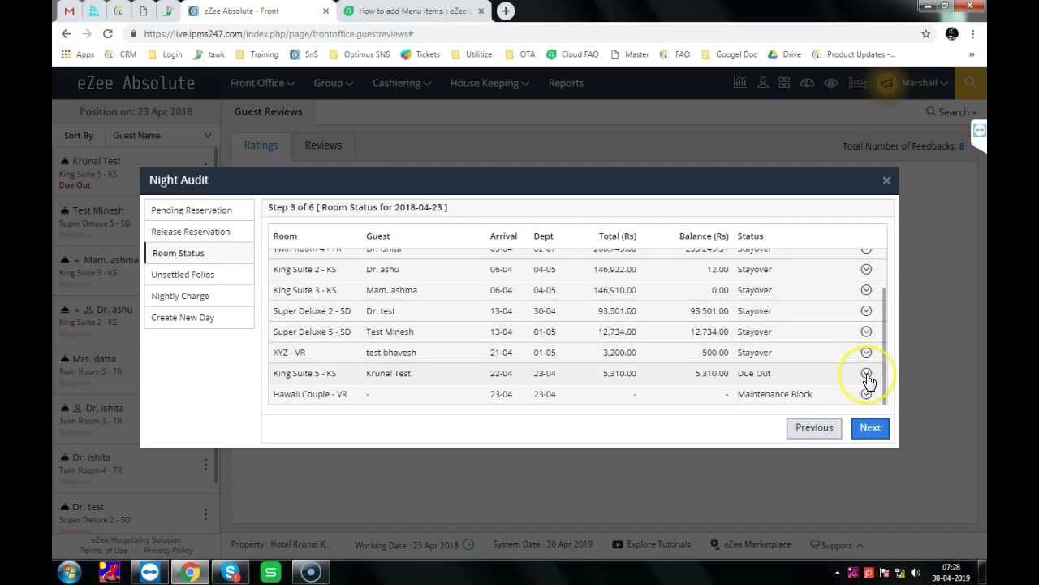
{"action": "left_click", "coordinate": [871, 427]}
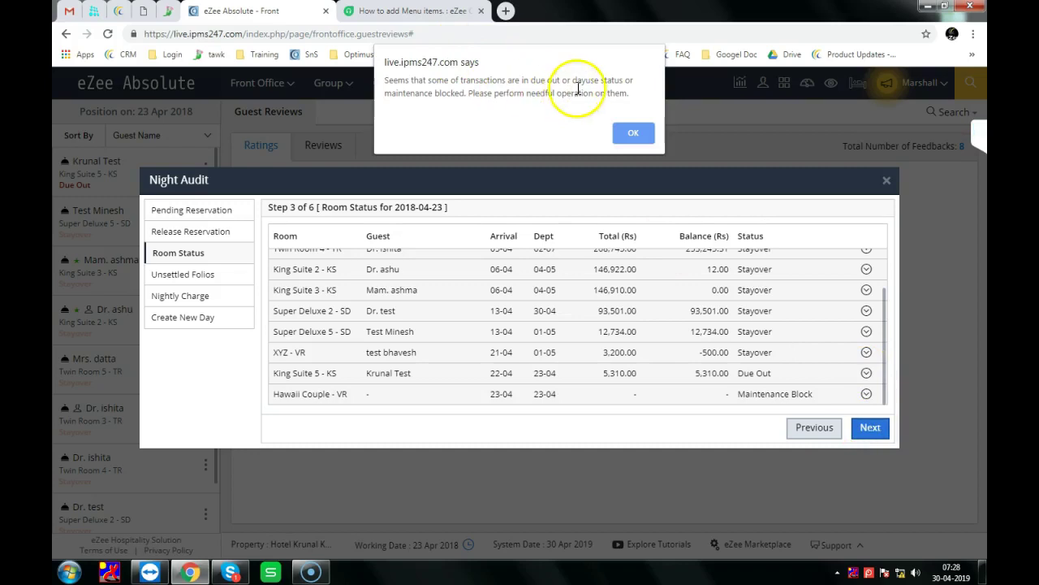
{"action": "left_click_drag", "start_coordinate": [523, 81], "coordinate": [627, 83]}
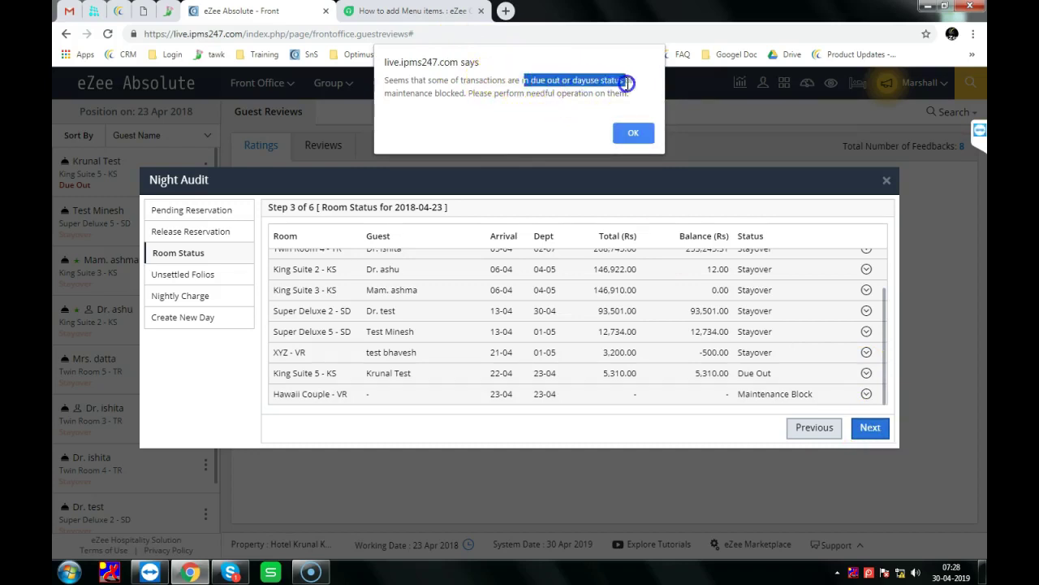
{"action": "left_click_drag", "start_coordinate": [393, 94], "coordinate": [517, 95]}
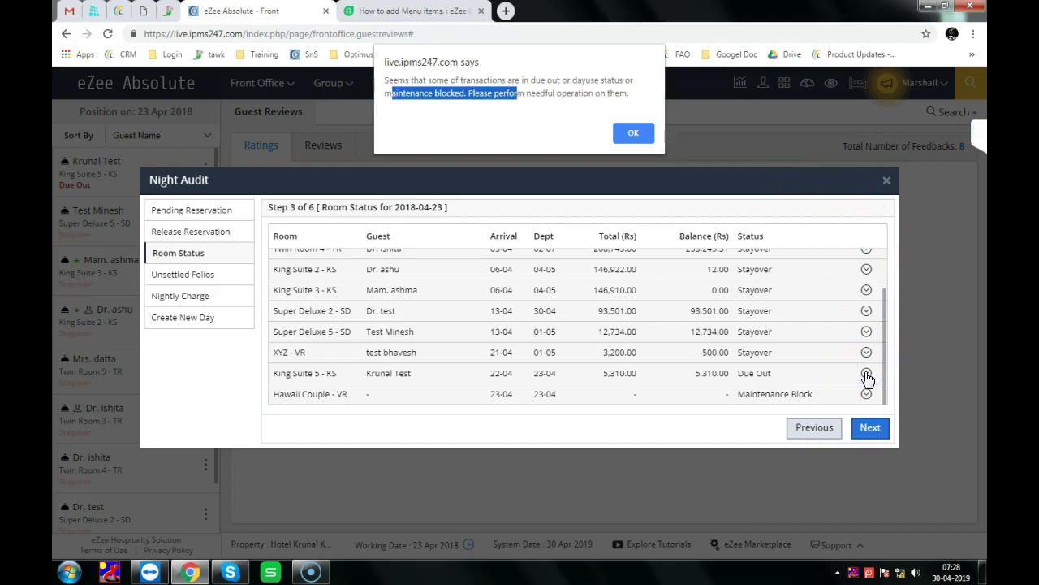
{"action": "left_click", "coordinate": [633, 132]}
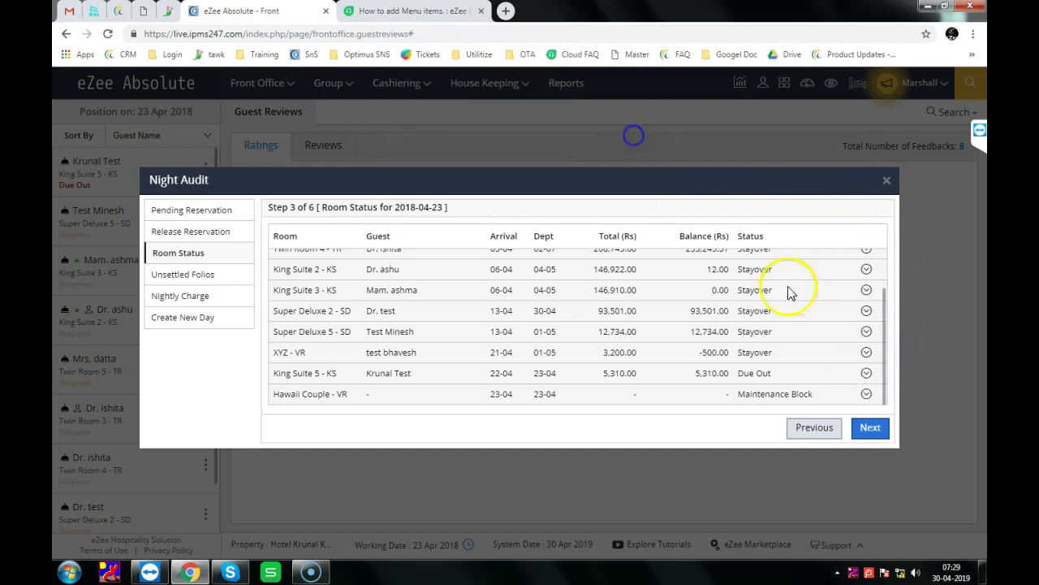
Amend the stay of the due-out King Suite 5 guest to 2 nights.
{"action": "left_click", "coordinate": [866, 375]}
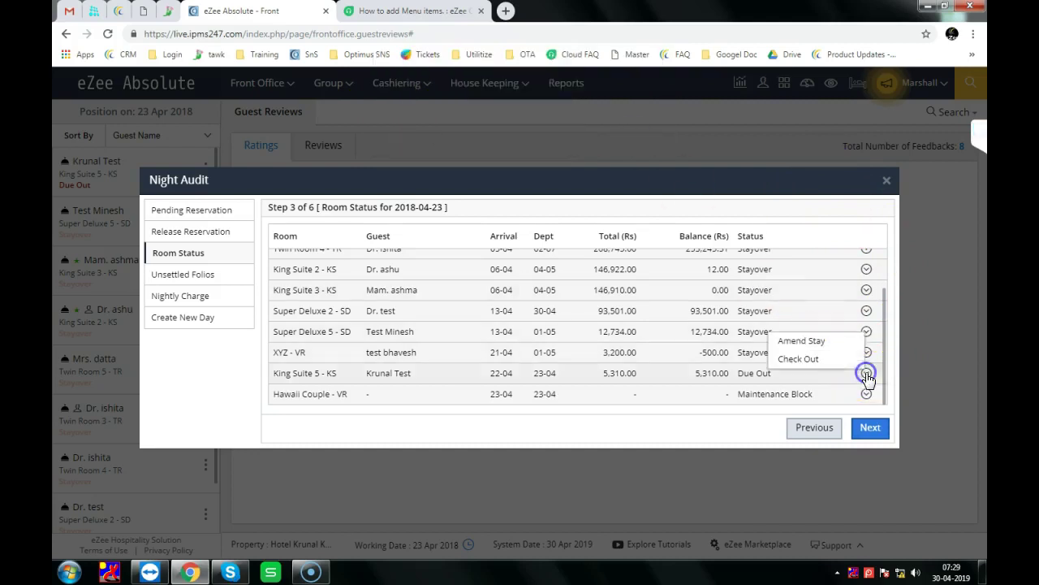
{"action": "left_click", "coordinate": [815, 344]}
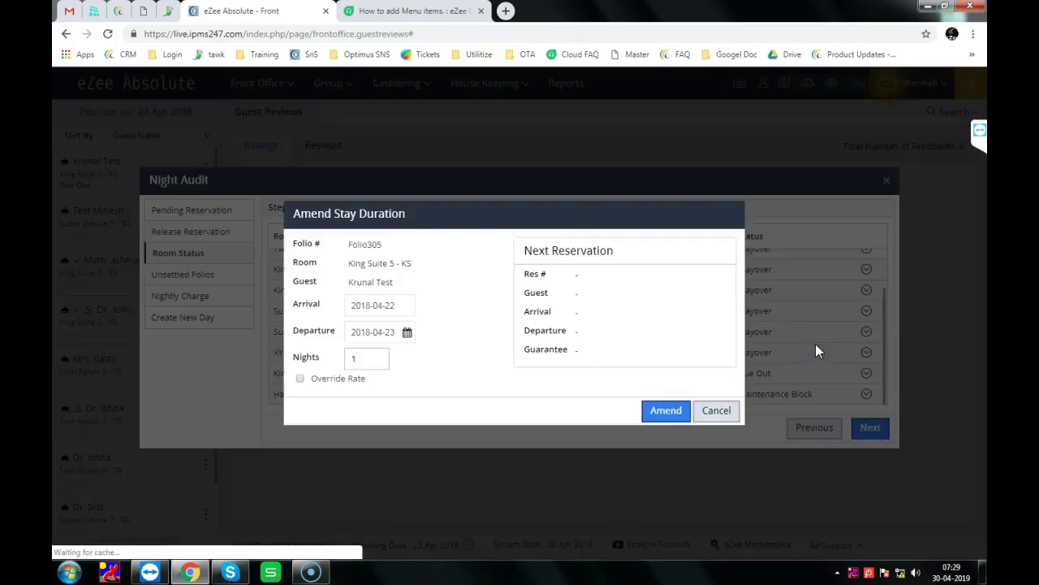
{"action": "double_click", "coordinate": [342, 358]}
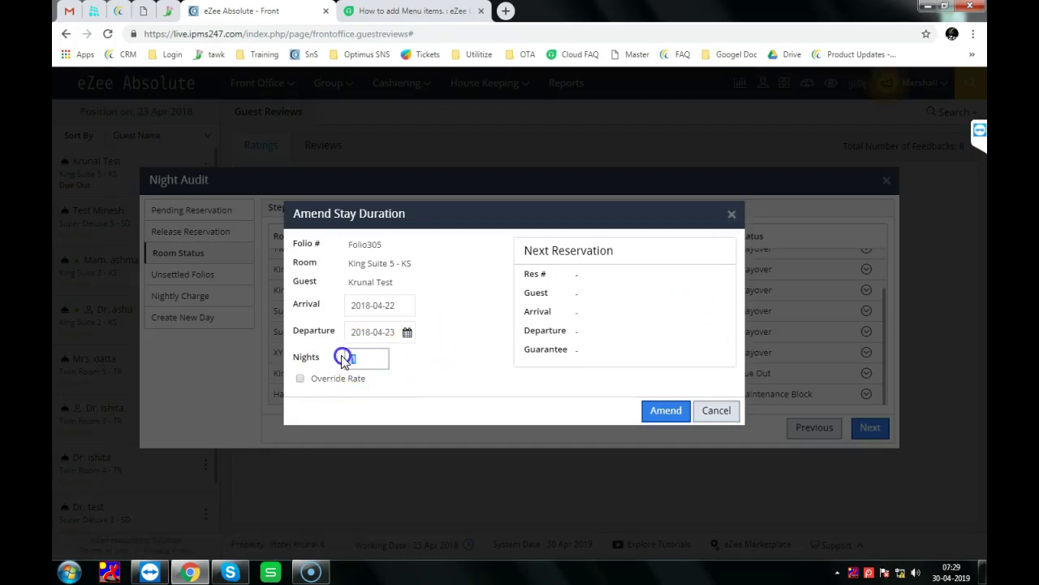
{"action": "type", "text": "2"}
{"action": "left_click", "coordinate": [665, 412]}
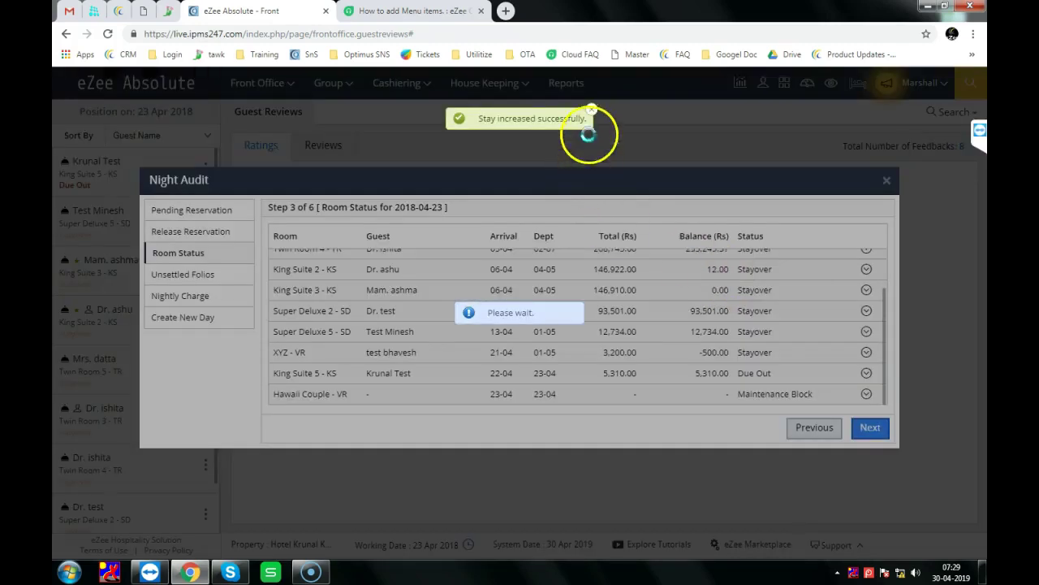
Unblock the maintenance-blocked Hawaii Couple room from the Room Status list and confirm the unblocking.
{"action": "scroll", "coordinate": [819, 344], "scroll_direction": "down", "scroll_amount": 2}
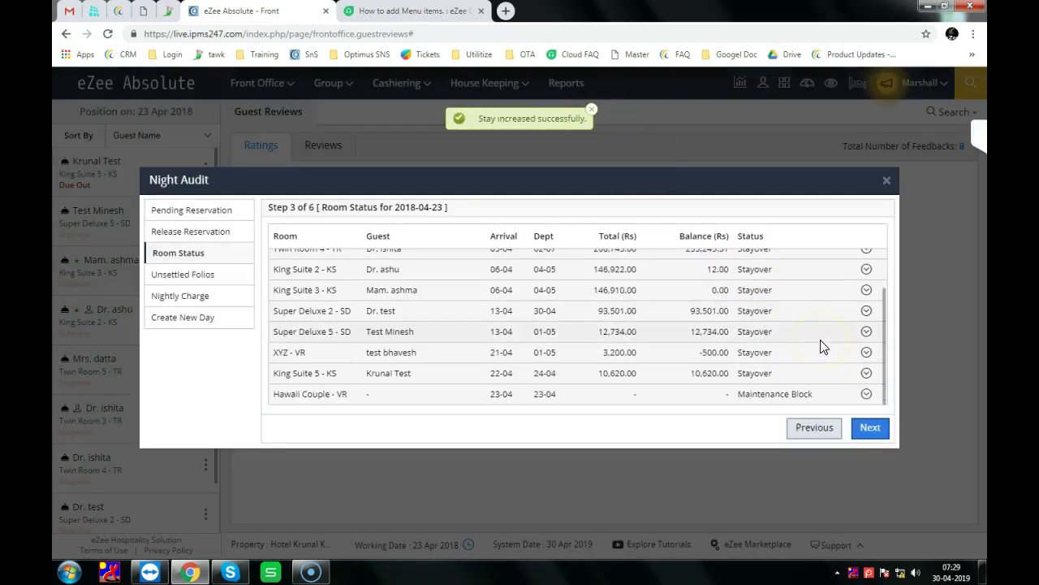
{"action": "left_click", "coordinate": [866, 394]}
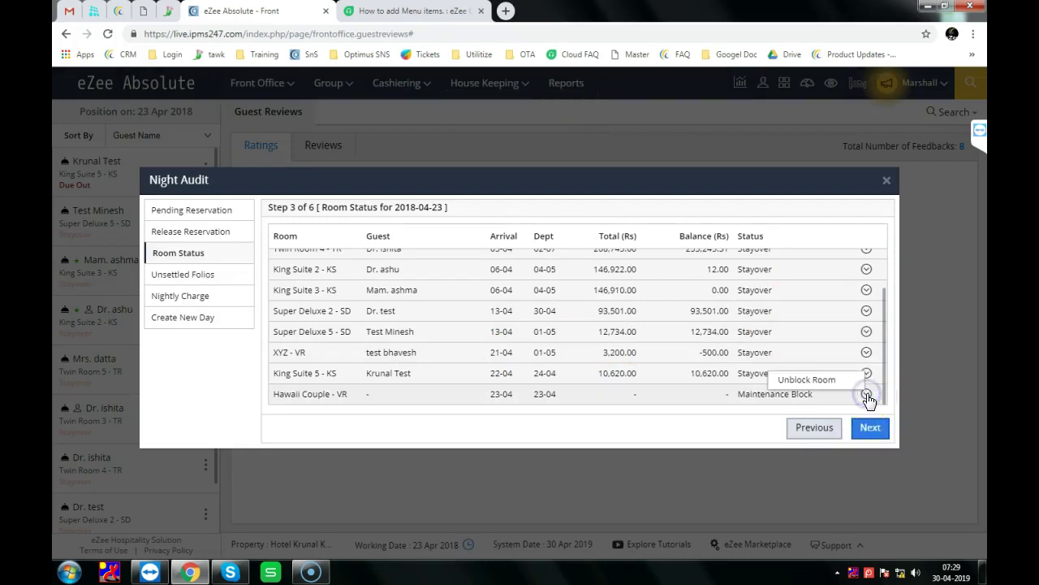
{"action": "left_click", "coordinate": [830, 382]}
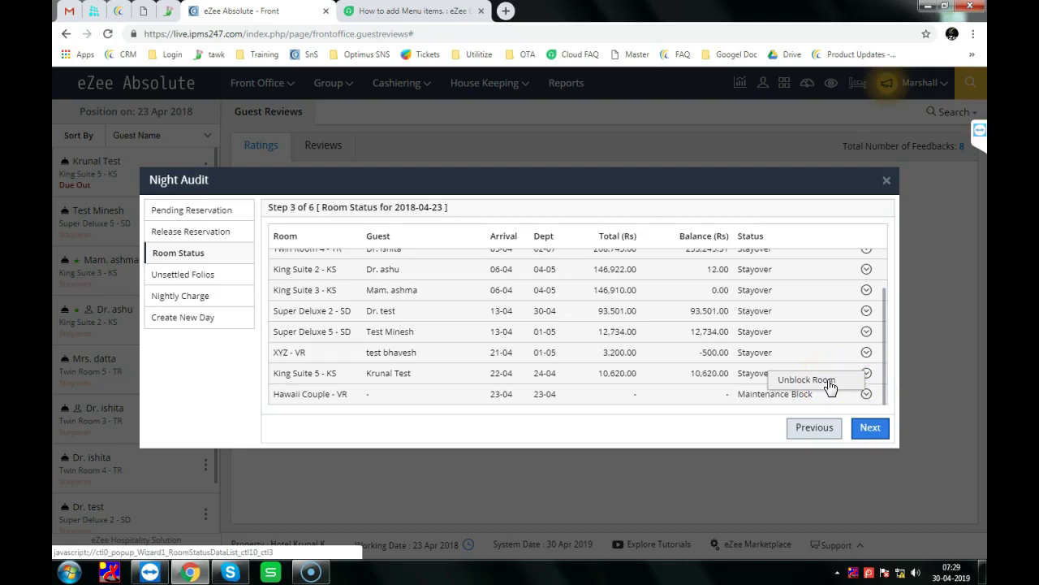
{"action": "left_click", "coordinate": [830, 382]}
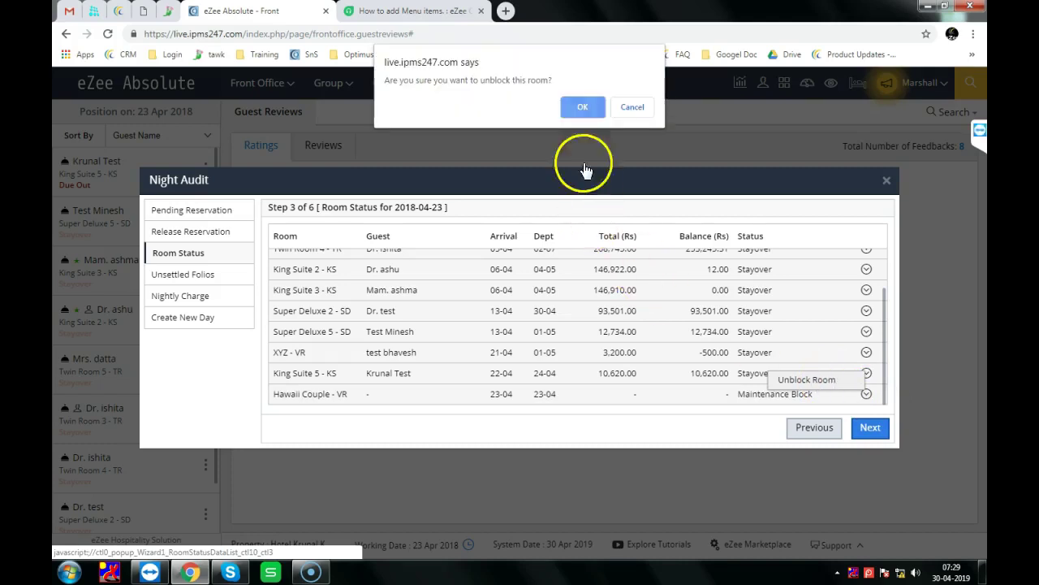
{"action": "left_click", "coordinate": [579, 111]}
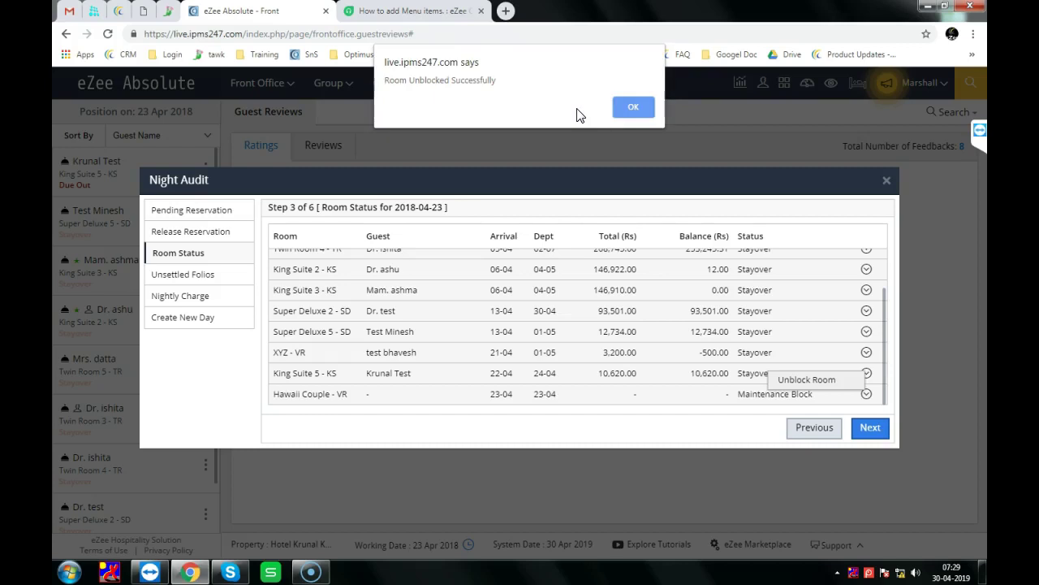
{"action": "left_click", "coordinate": [626, 109]}
Advance the Night Audit from Room Status through Unsettled Folios to the Nightly Charge stage.
{"action": "scroll", "coordinate": [806, 349], "scroll_direction": "down", "scroll_amount": 3}
{"action": "left_click", "coordinate": [870, 428]}
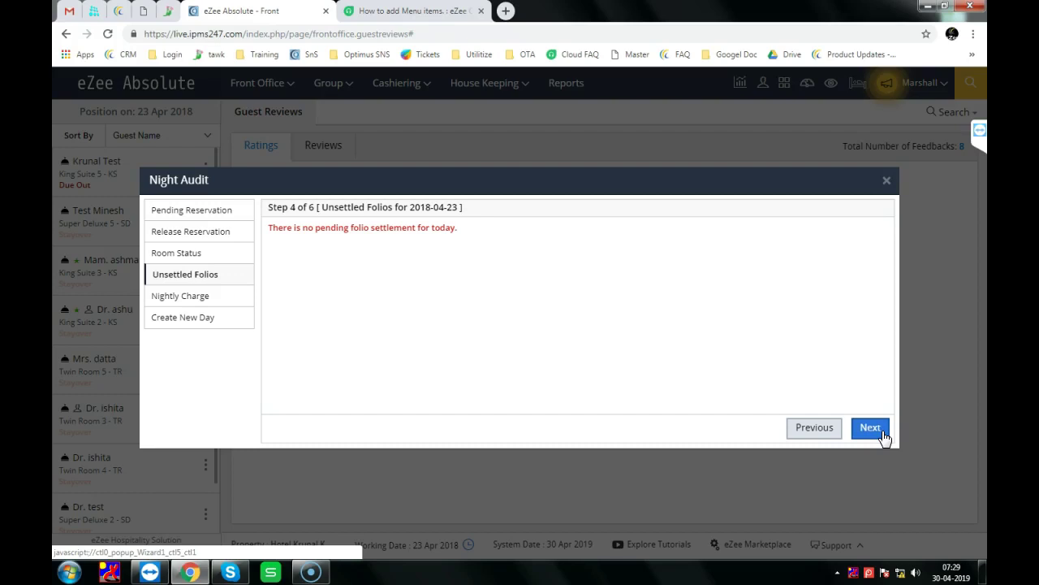
{"action": "left_click", "coordinate": [870, 429]}
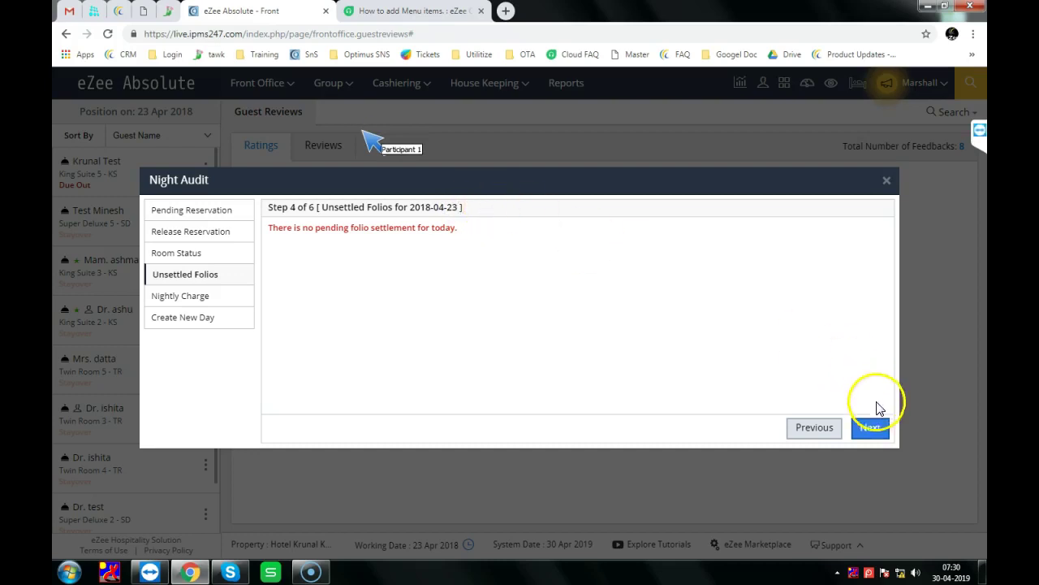
{"action": "left_click", "coordinate": [875, 427]}
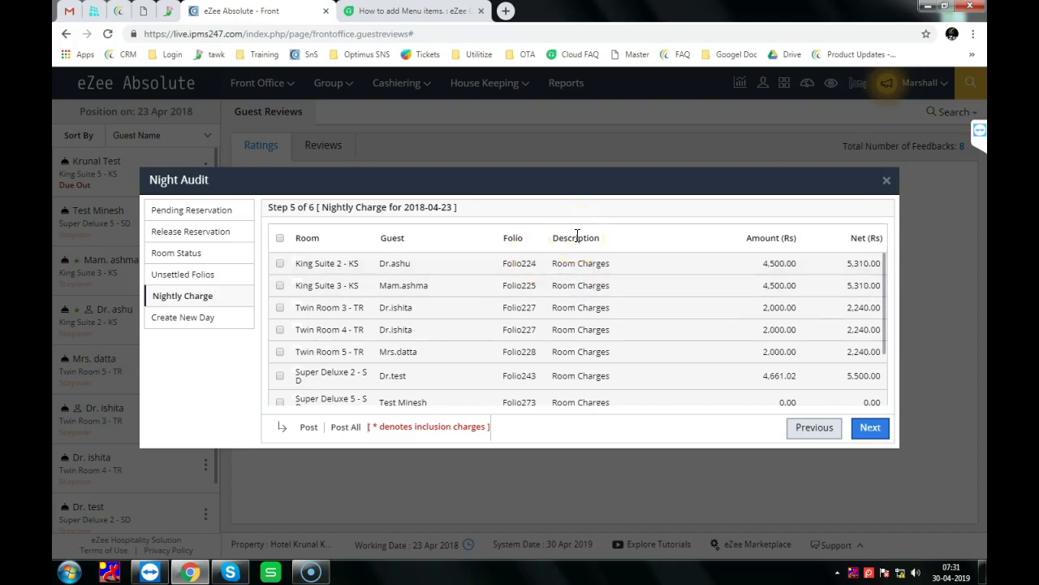
Select all the listed nightly room charges and post them all.
{"action": "left_click", "coordinate": [280, 239]}
{"action": "left_click", "coordinate": [350, 427]}
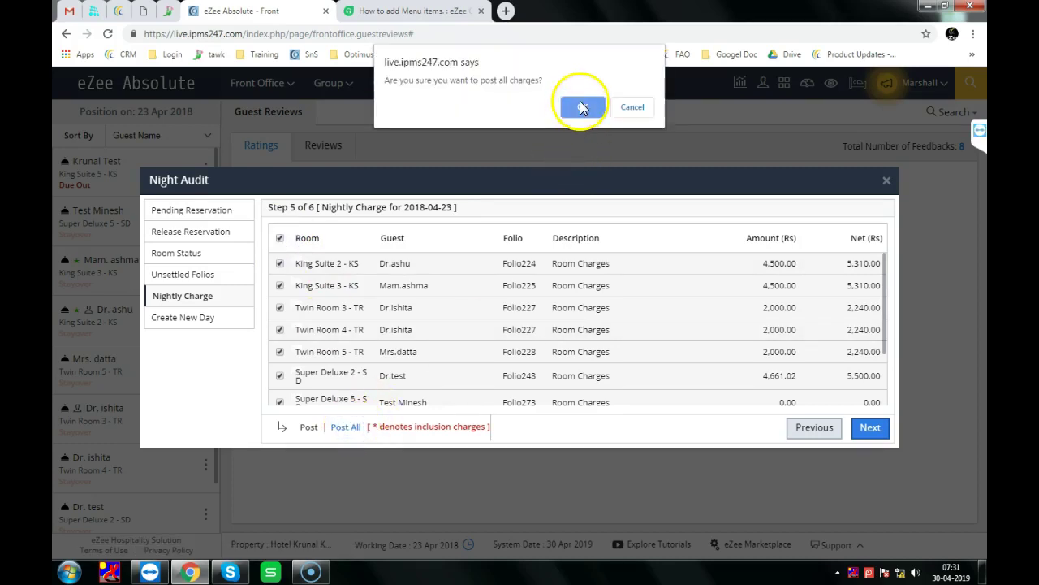
{"action": "left_click", "coordinate": [582, 107]}
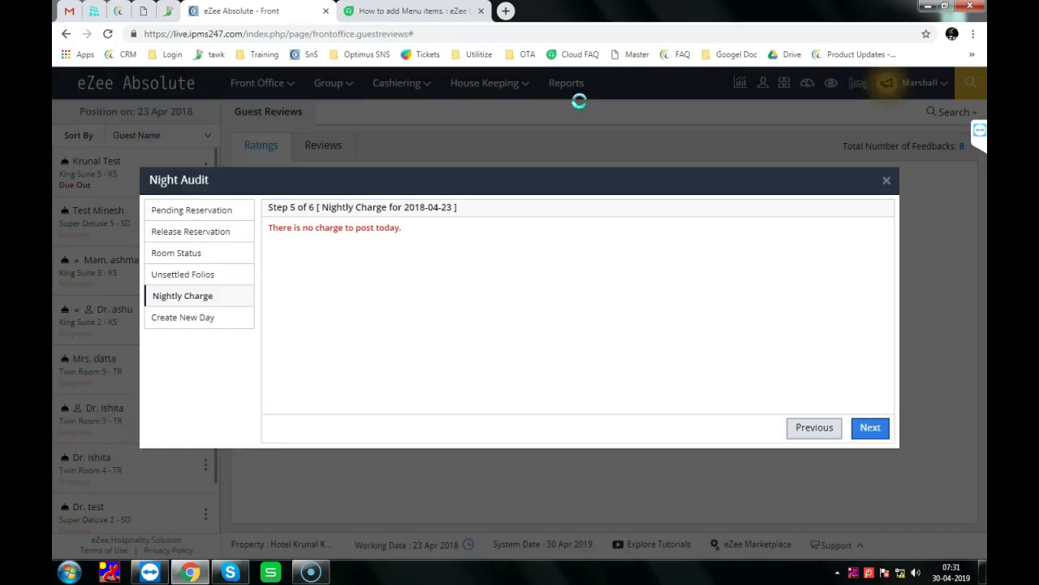
Expand the TeamViewer meeting panel and resume the paused screen sharing.
{"action": "left_click", "coordinate": [980, 131]}
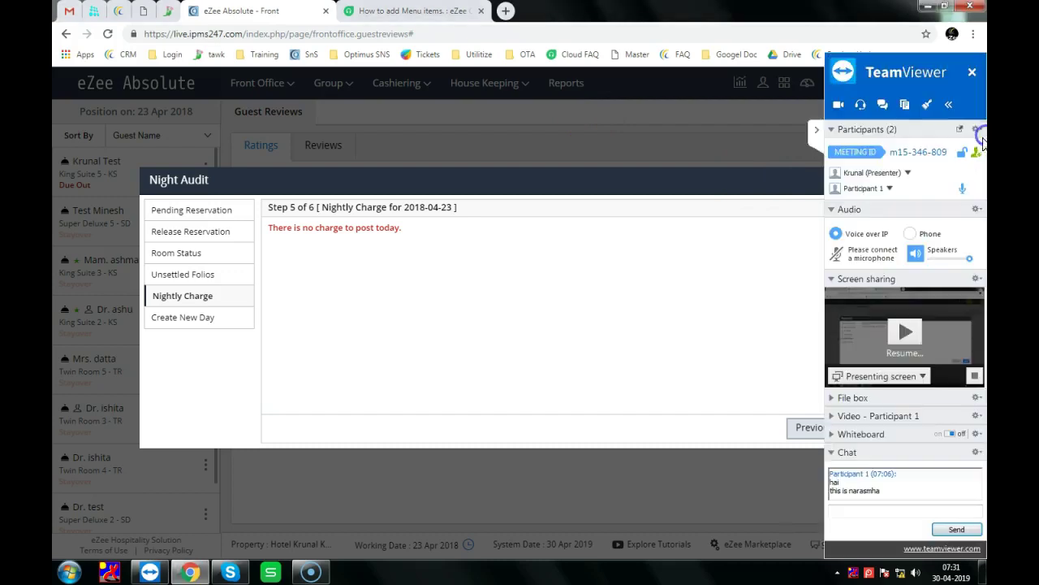
{"action": "left_click", "coordinate": [681, 256]}
{"action": "left_click", "coordinate": [905, 329]}
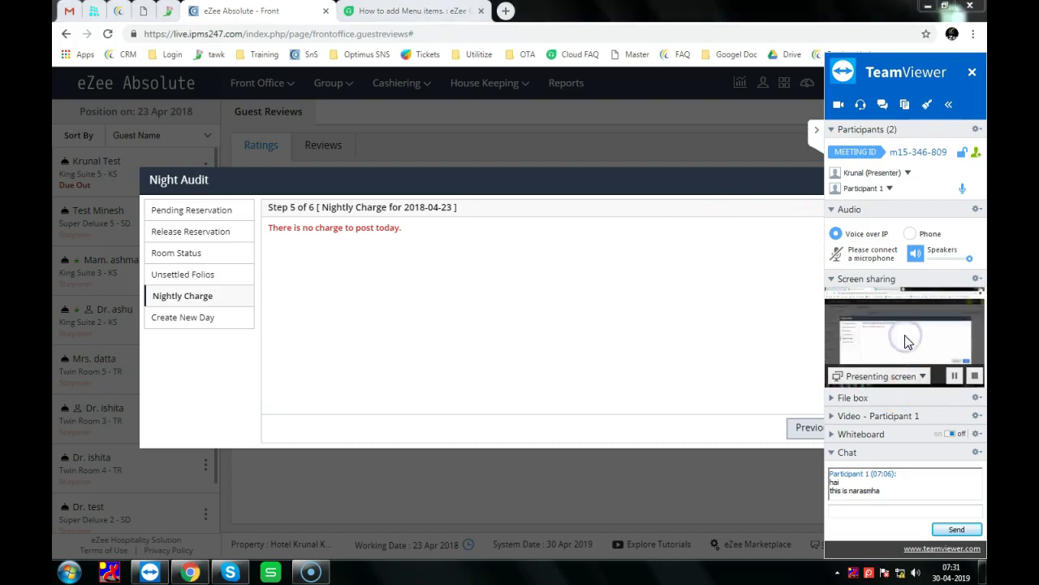
Collapse the meeting panel and finish the Night Audit, creating the new day 2018-04-24.
{"action": "left_click", "coordinate": [815, 130]}
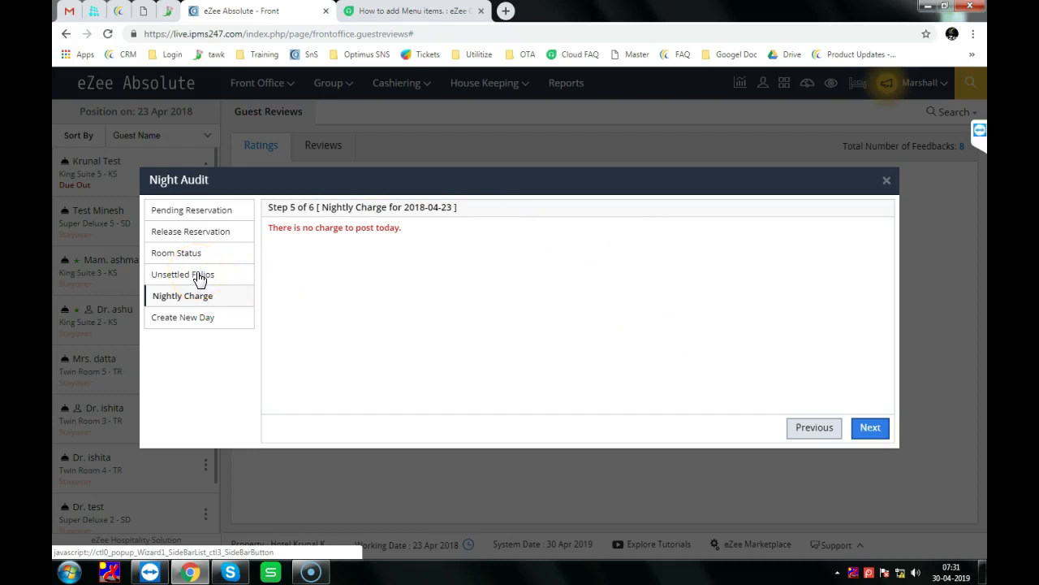
{"action": "left_click", "coordinate": [866, 430]}
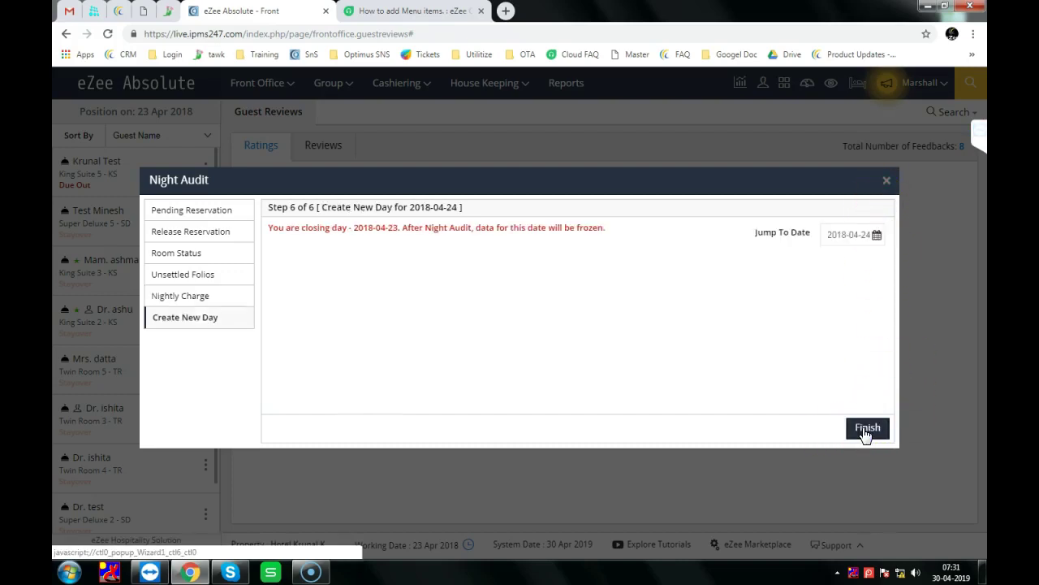
{"action": "left_click", "coordinate": [867, 428]}
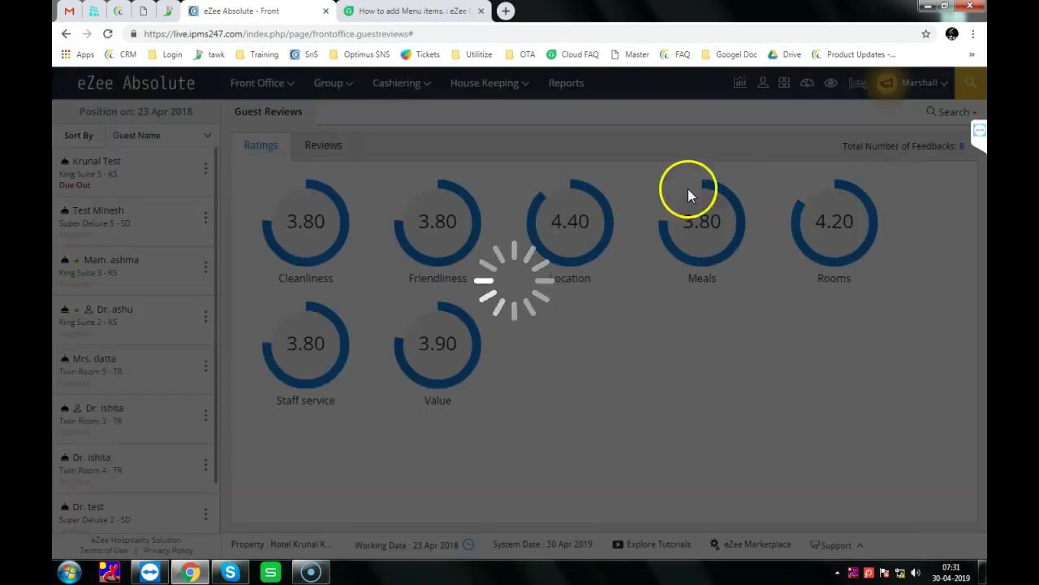
Start the Night Audit for 2018-04-24 and check in the pending confirmed reservation for room Super Deluxe 1.
{"action": "mouse_move", "coordinate": [271, 91]}
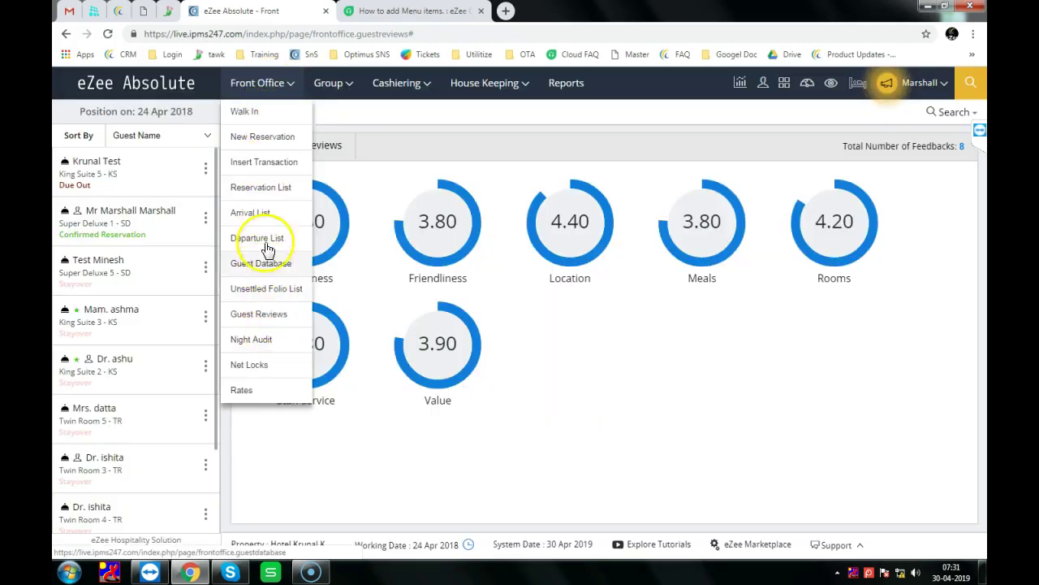
{"action": "left_click", "coordinate": [253, 340]}
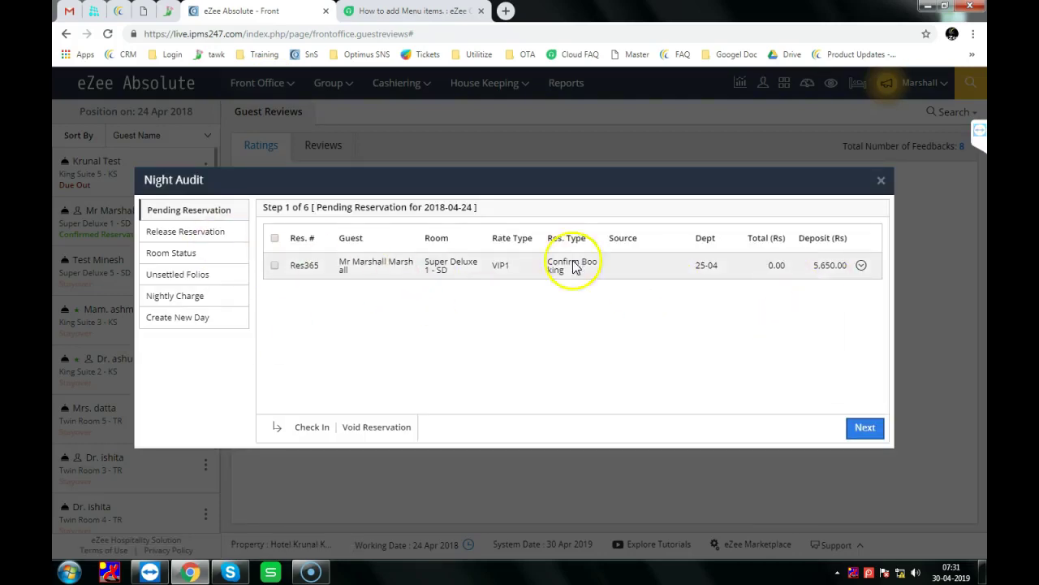
{"action": "left_click", "coordinate": [861, 266]}
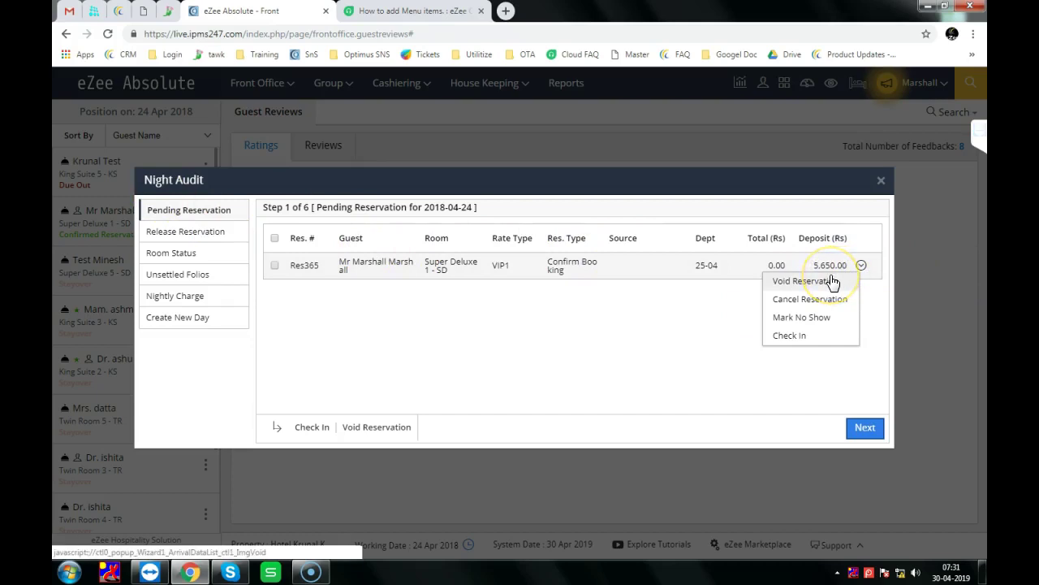
{"action": "left_click", "coordinate": [827, 307]}
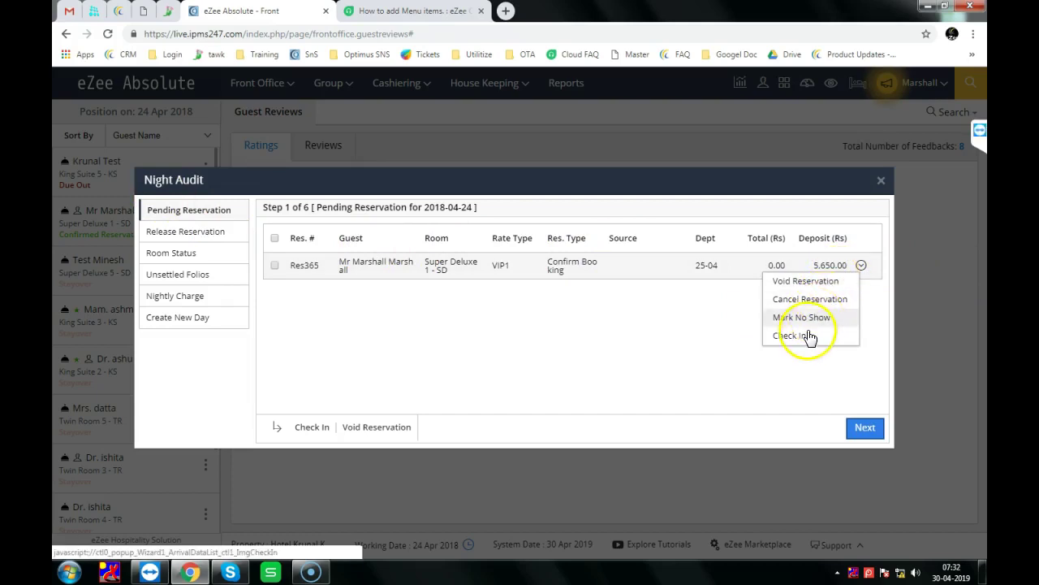
{"action": "left_click", "coordinate": [806, 341]}
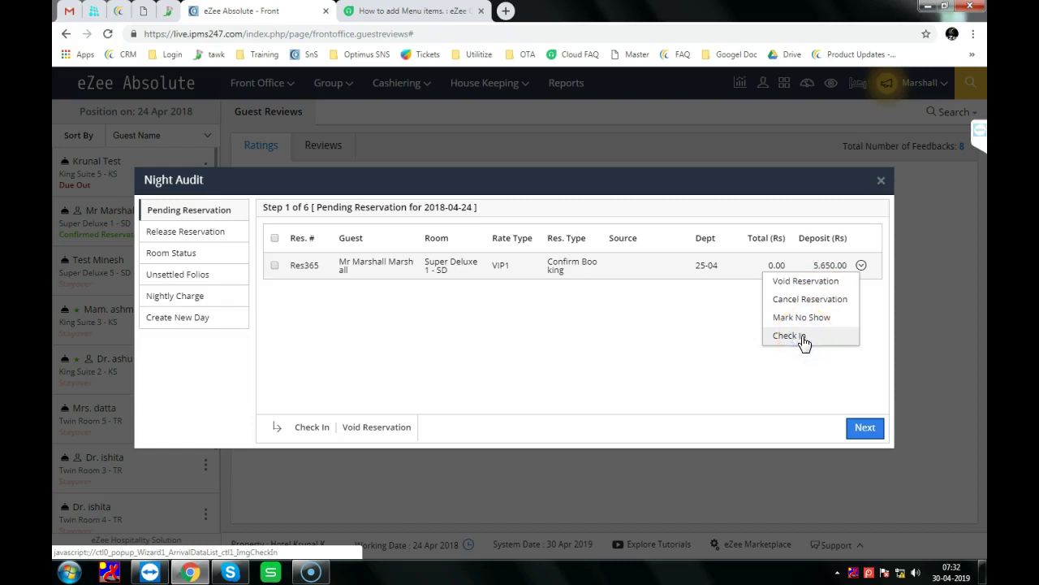
{"action": "left_click", "coordinate": [581, 109]}
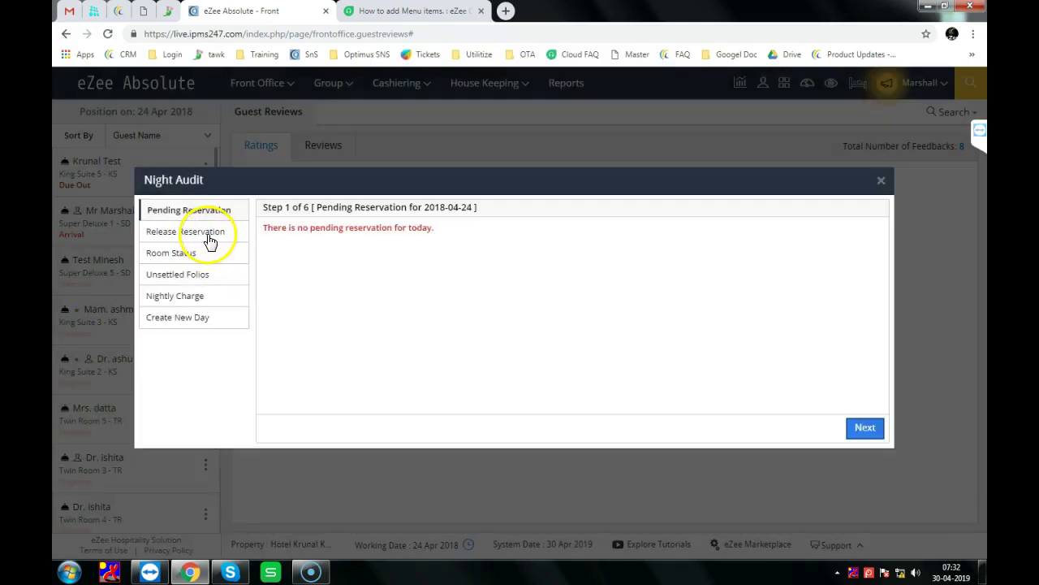
Advance the Night Audit through Release Reservation to Room Status and review the listed rooms.
{"action": "left_click", "coordinate": [882, 424]}
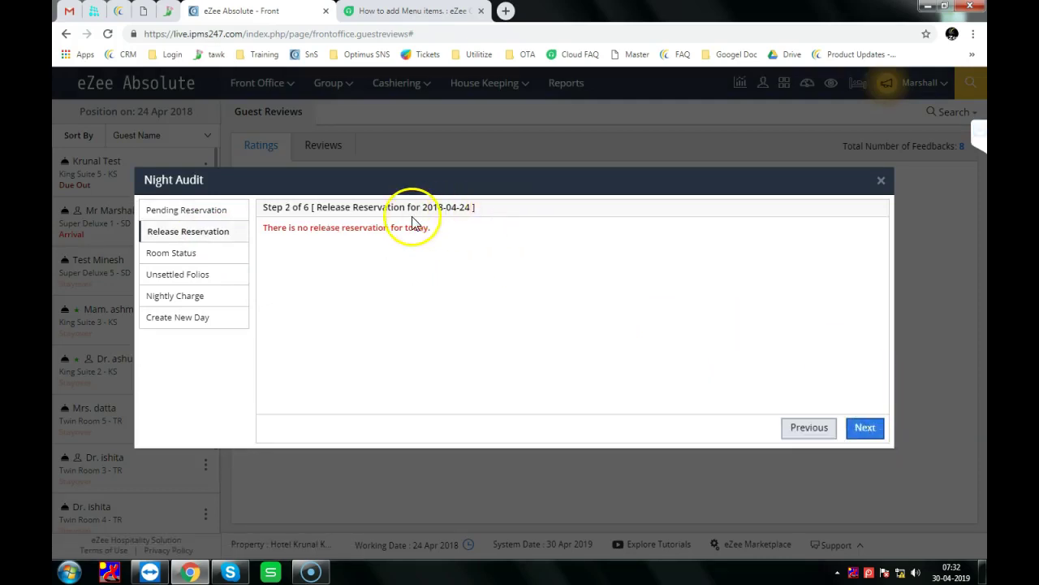
{"action": "left_click", "coordinate": [160, 235]}
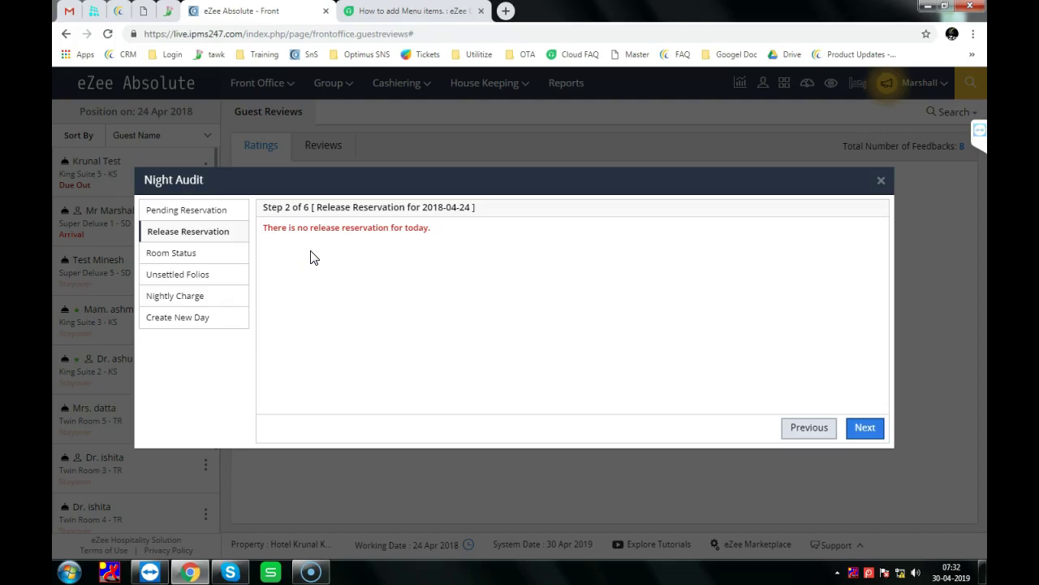
{"action": "left_click", "coordinate": [532, 258]}
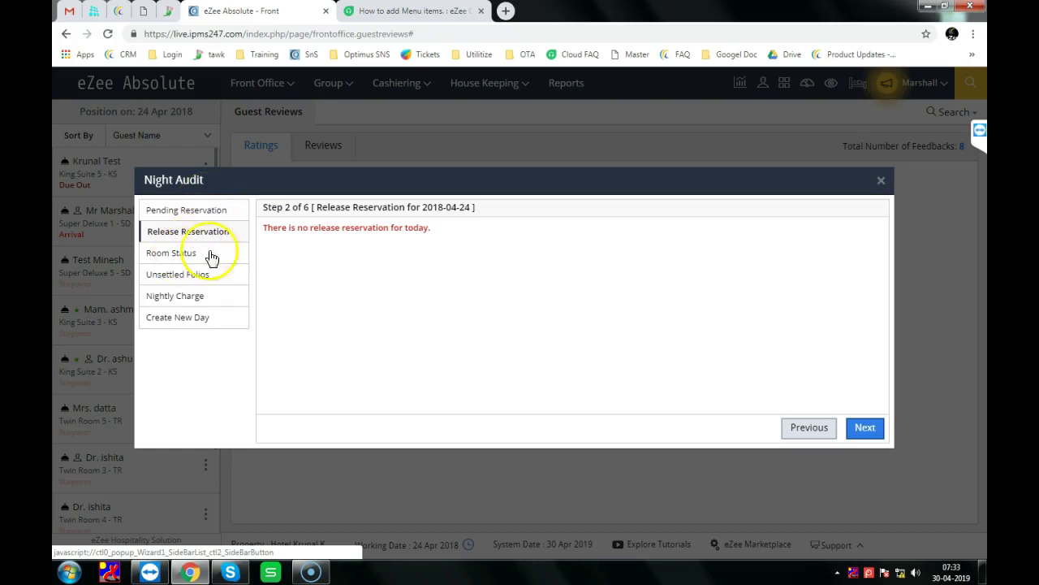
{"action": "left_click", "coordinate": [864, 427]}
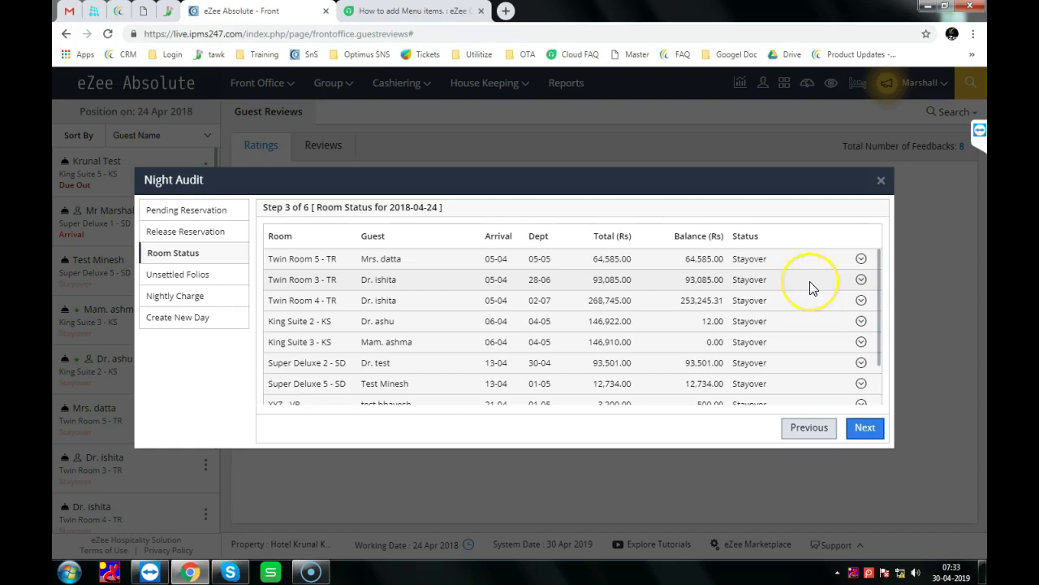
{"action": "scroll", "coordinate": [812, 288], "scroll_direction": "down", "scroll_amount": 2}
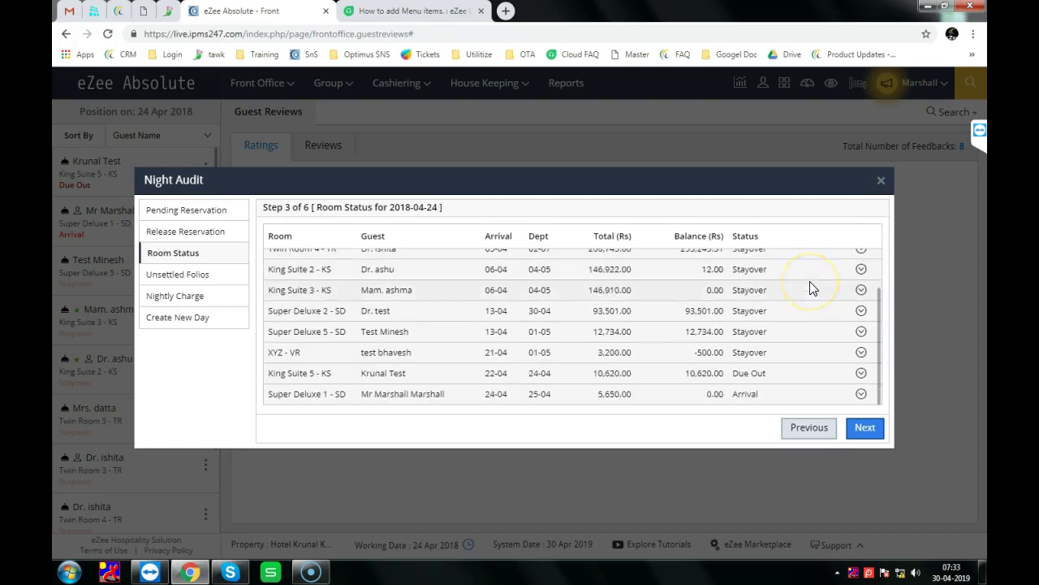
Try to advance past the Room Status stage, read the alert and dismiss it.
{"action": "left_click", "coordinate": [864, 427]}
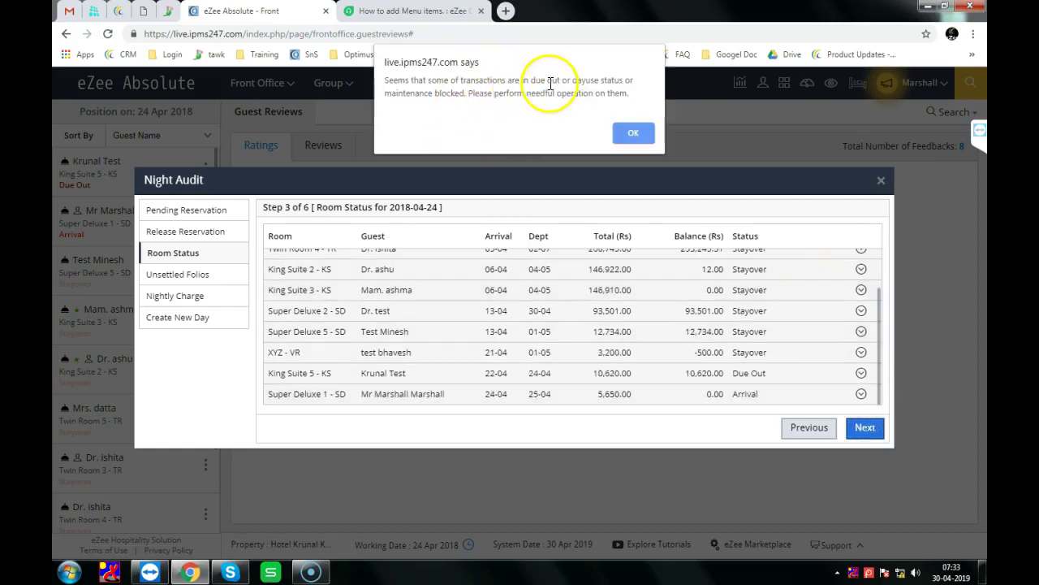
{"action": "left_click_drag", "start_coordinate": [528, 80], "coordinate": [564, 82]}
{"action": "double_click", "coordinate": [587, 81]}
{"action": "left_click", "coordinate": [451, 93]}
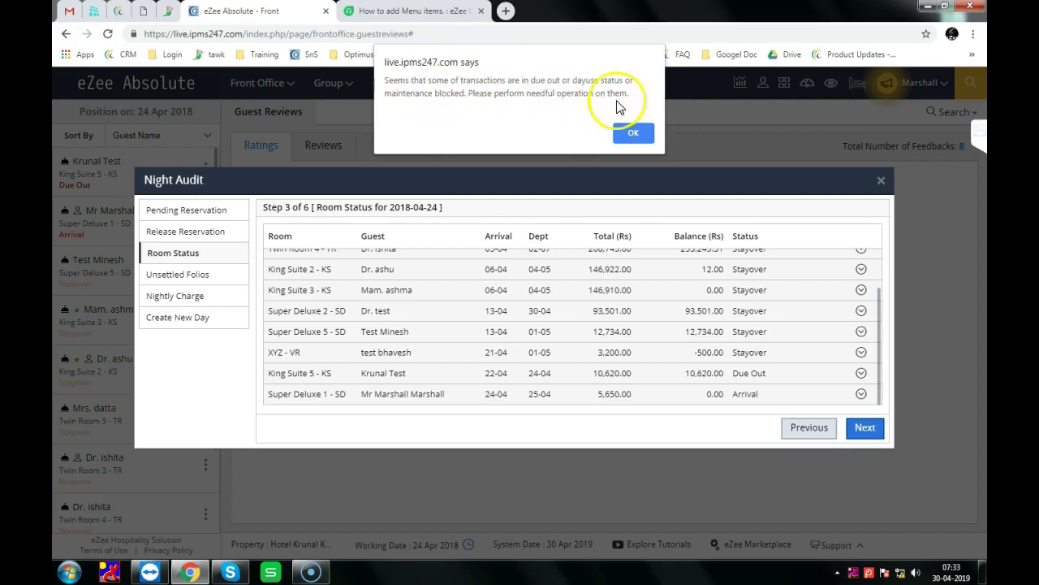
{"action": "left_click", "coordinate": [642, 138]}
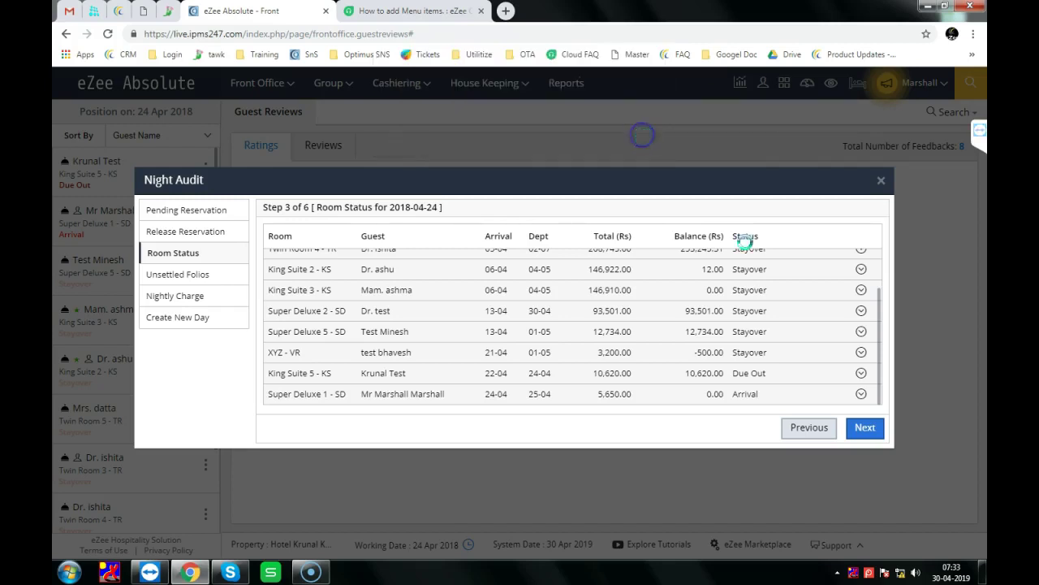
Amend the stay of the due-out King Suite 5 to depart on 2018-04-26, for 4 nights.
{"action": "left_click", "coordinate": [863, 375]}
{"action": "left_click", "coordinate": [863, 376]}
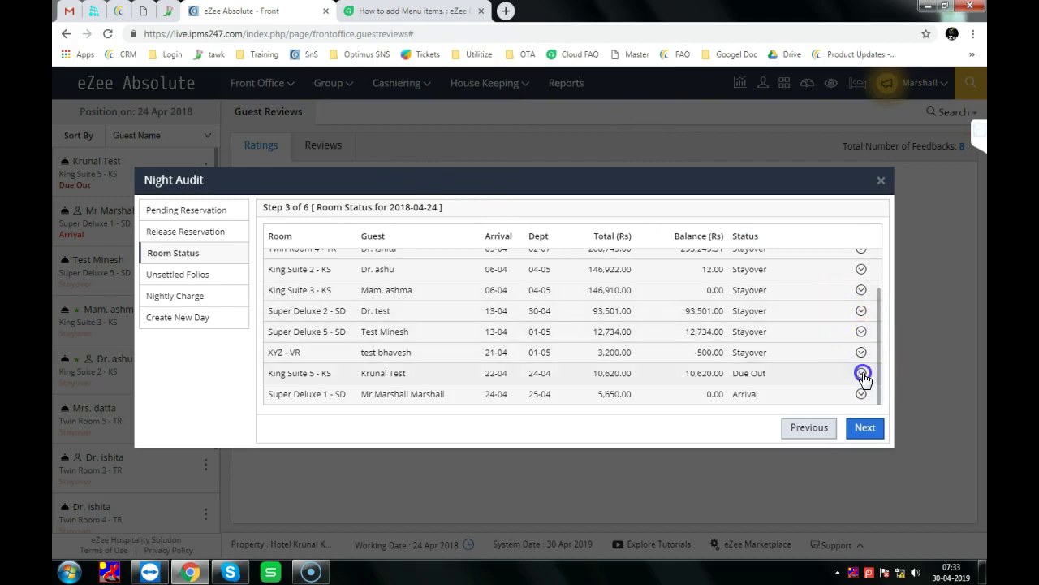
{"action": "left_click", "coordinate": [828, 343]}
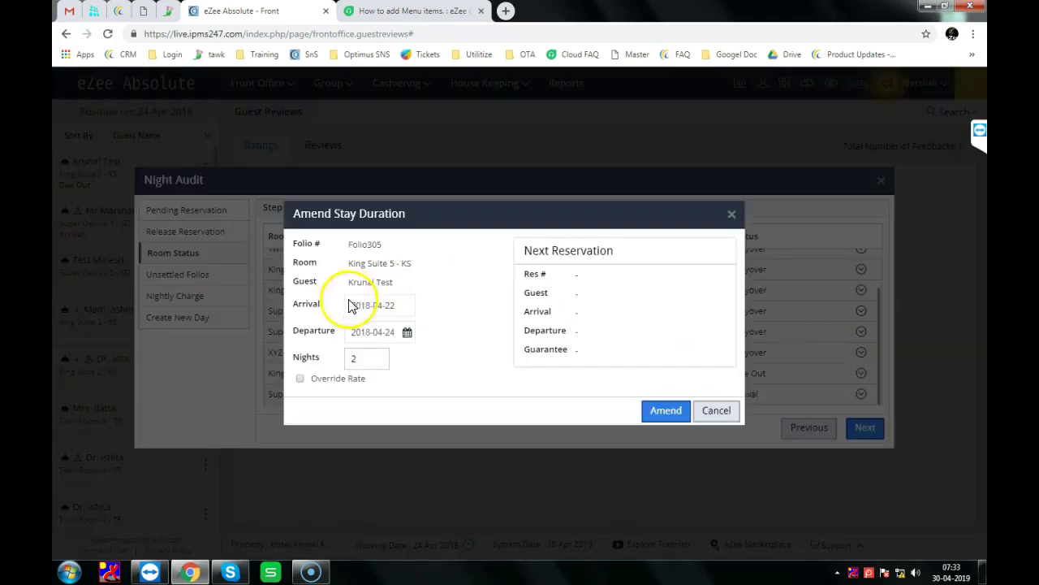
{"action": "left_click_drag", "start_coordinate": [354, 360], "coordinate": [340, 362]}
{"action": "type", "text": "3"}
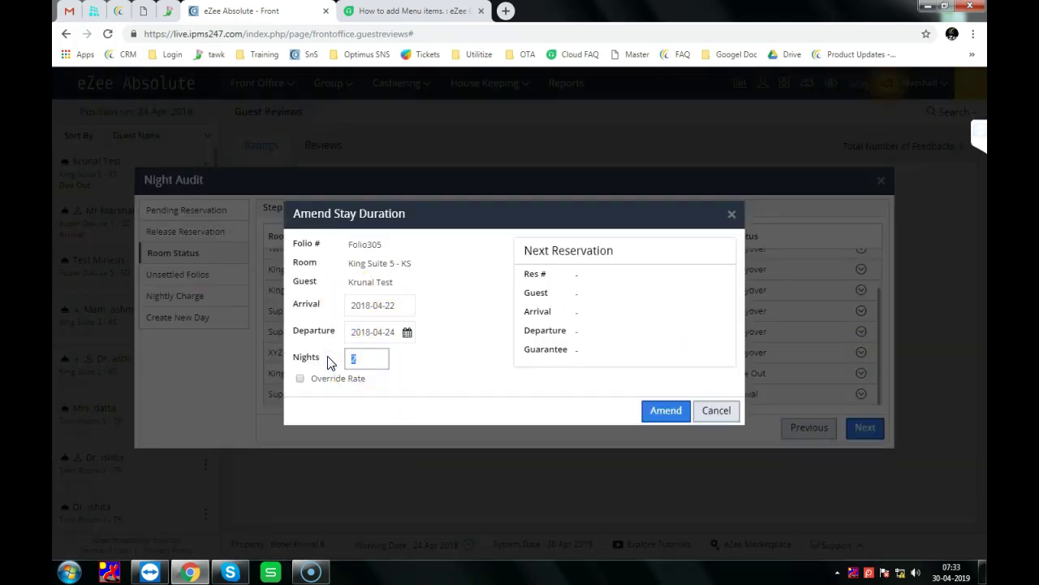
{"action": "left_click", "coordinate": [407, 332]}
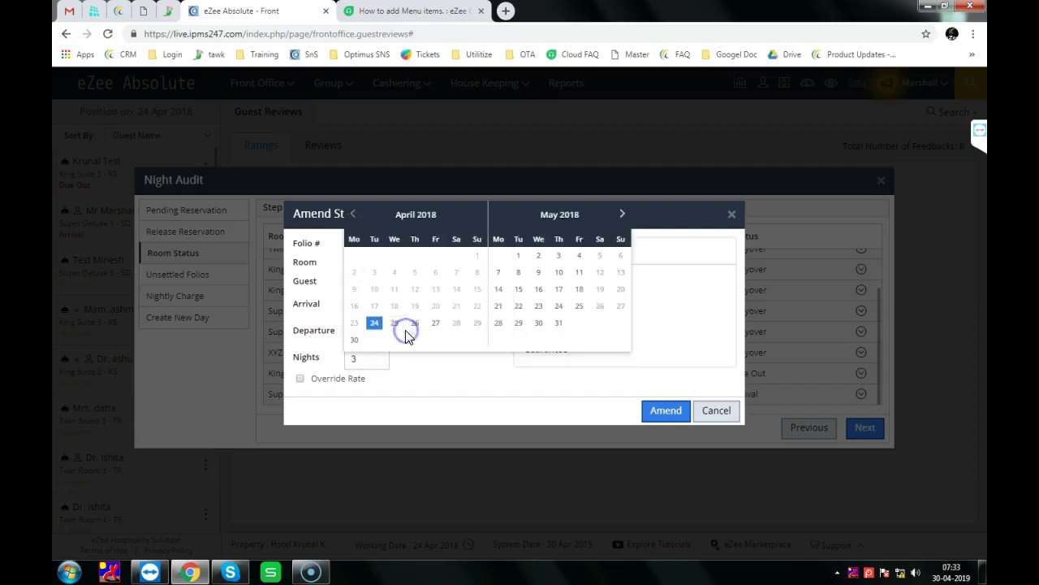
{"action": "left_click", "coordinate": [415, 323]}
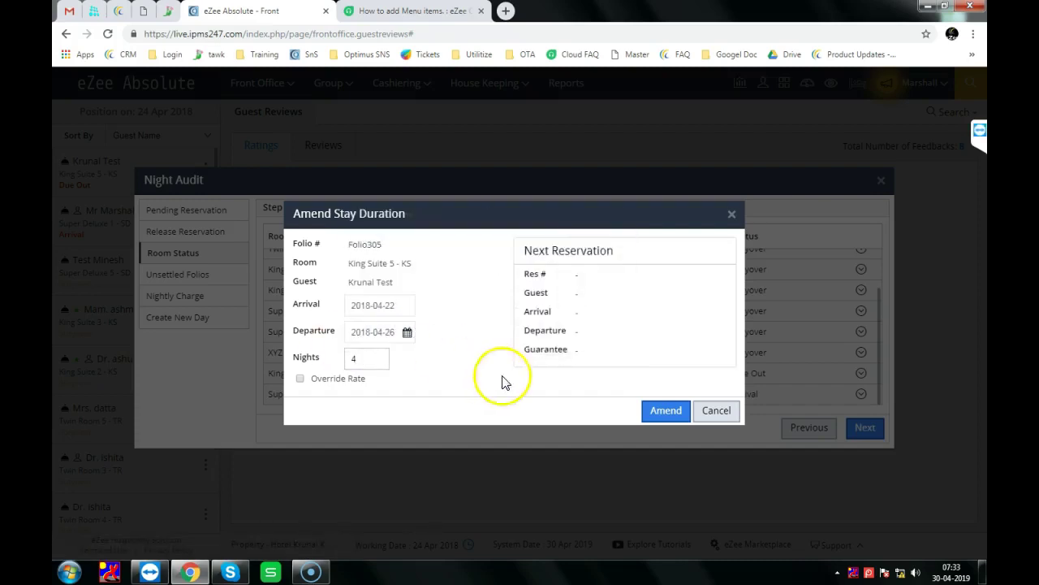
{"action": "left_click", "coordinate": [656, 412]}
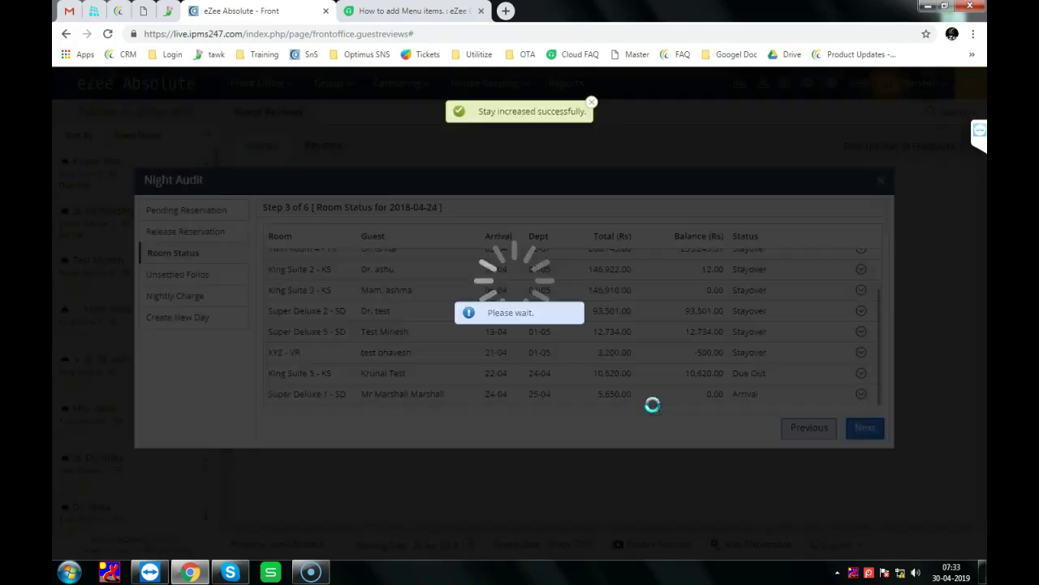
{"action": "scroll", "coordinate": [753, 354], "scroll_direction": "down", "scroll_amount": 2}
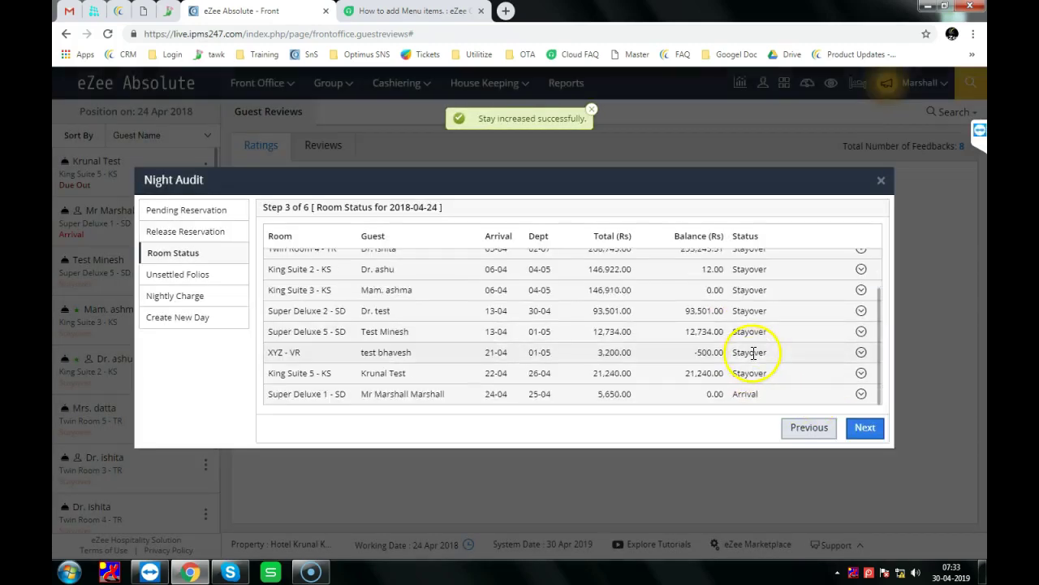
Advance to Unsettled Folios, post a Cash entry balancing the cancelled reservation's folio, and close the folio settlement.
{"action": "left_click", "coordinate": [866, 427]}
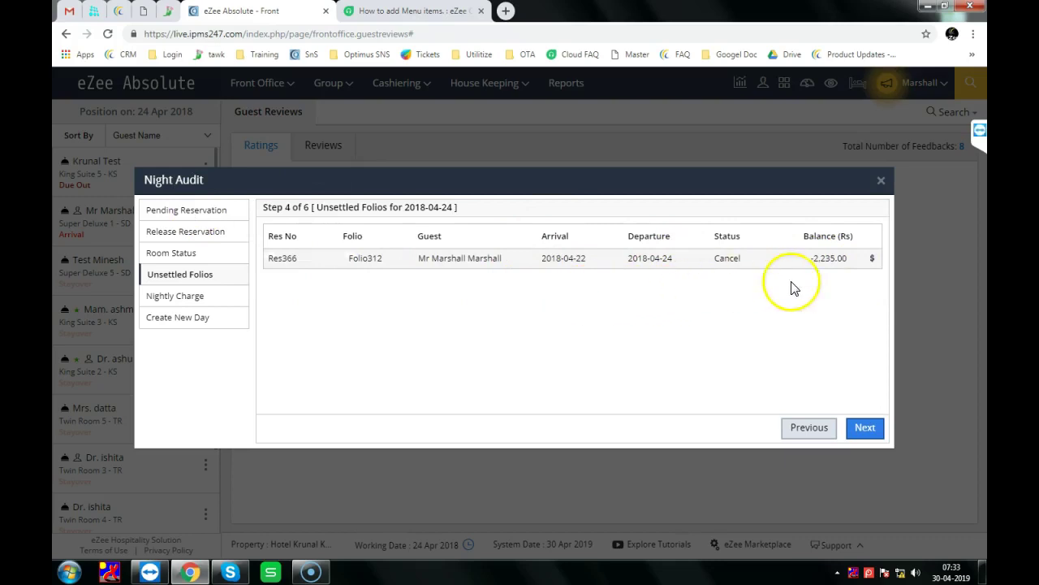
{"action": "left_click", "coordinate": [873, 261]}
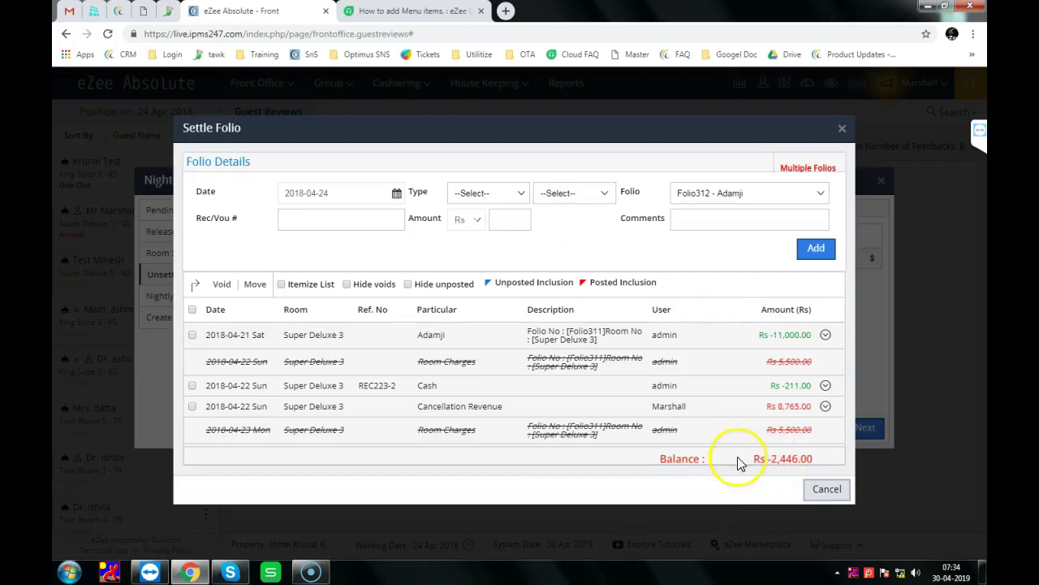
{"action": "left_click", "coordinate": [517, 196]}
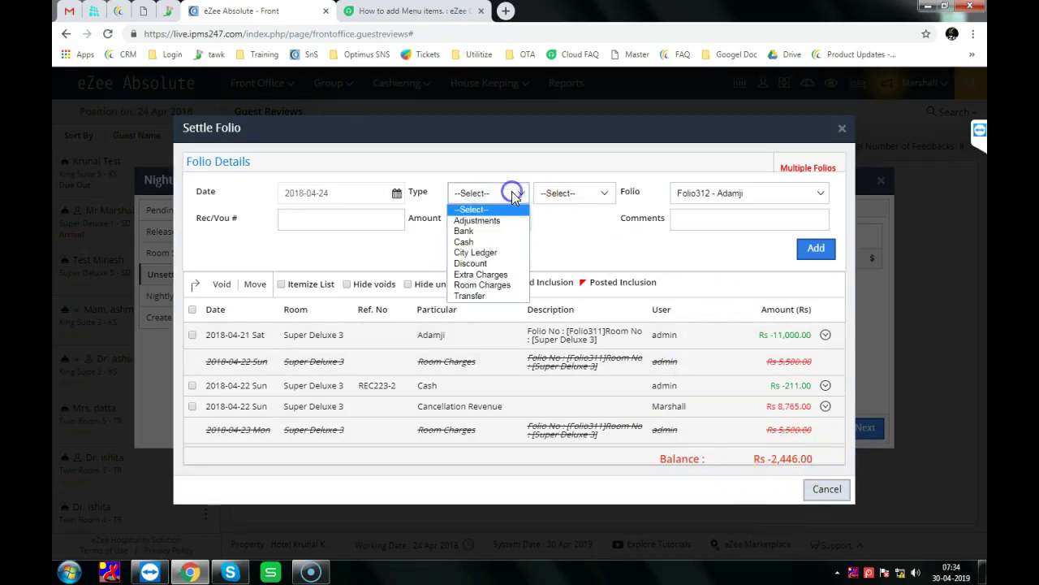
{"action": "left_click", "coordinate": [488, 242]}
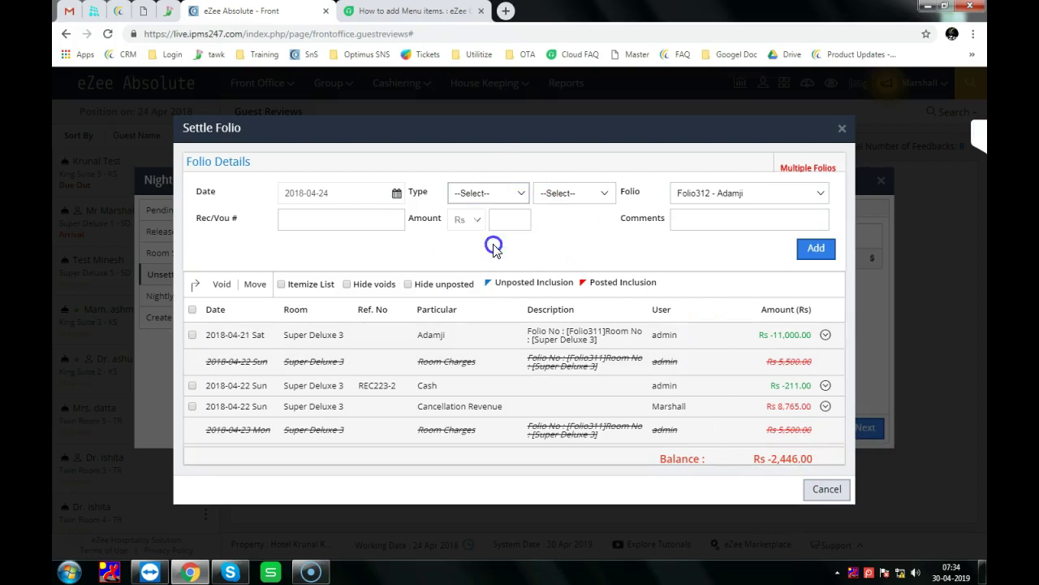
{"action": "left_click", "coordinate": [567, 193]}
{"action": "left_click", "coordinate": [561, 232]}
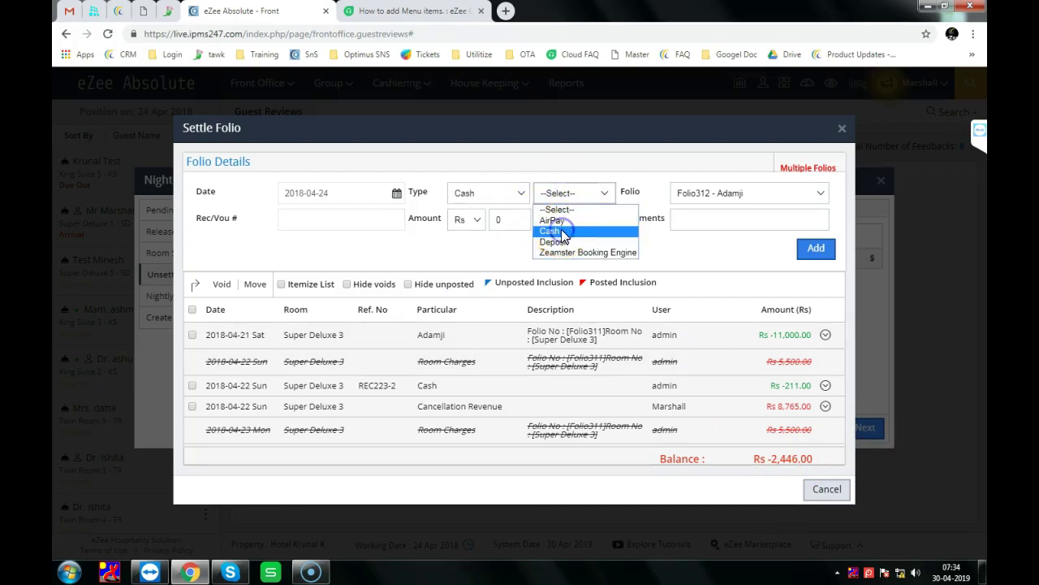
{"action": "left_click", "coordinate": [562, 231]}
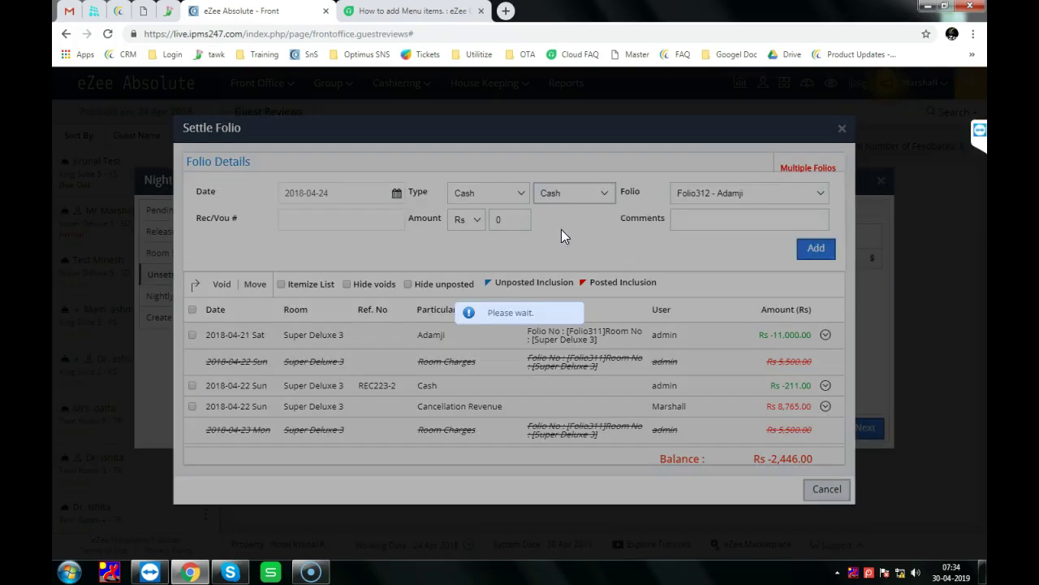
{"action": "left_click", "coordinate": [509, 219]}
{"action": "left_click", "coordinate": [815, 250]}
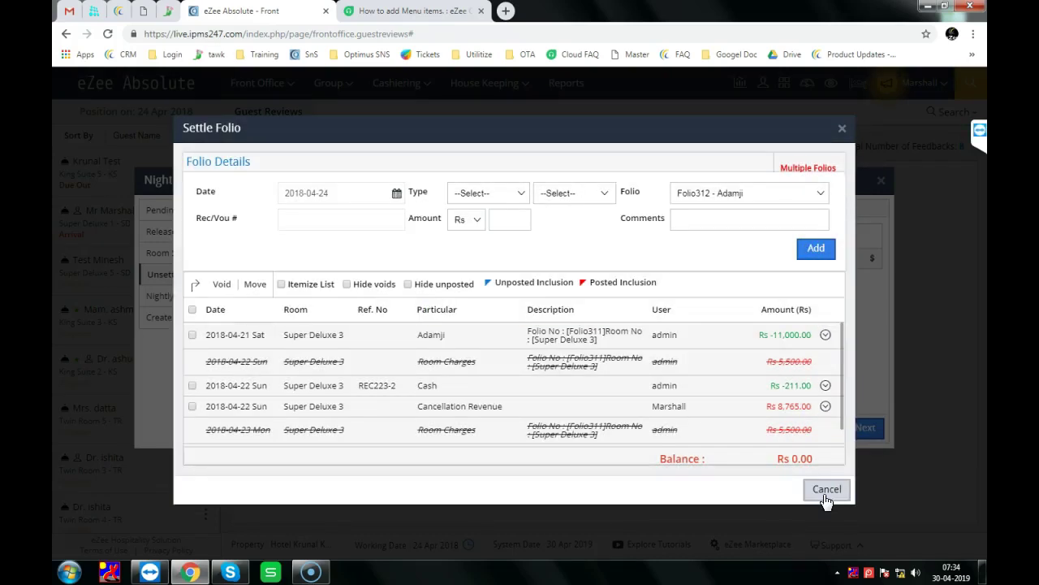
{"action": "left_click", "coordinate": [824, 490]}
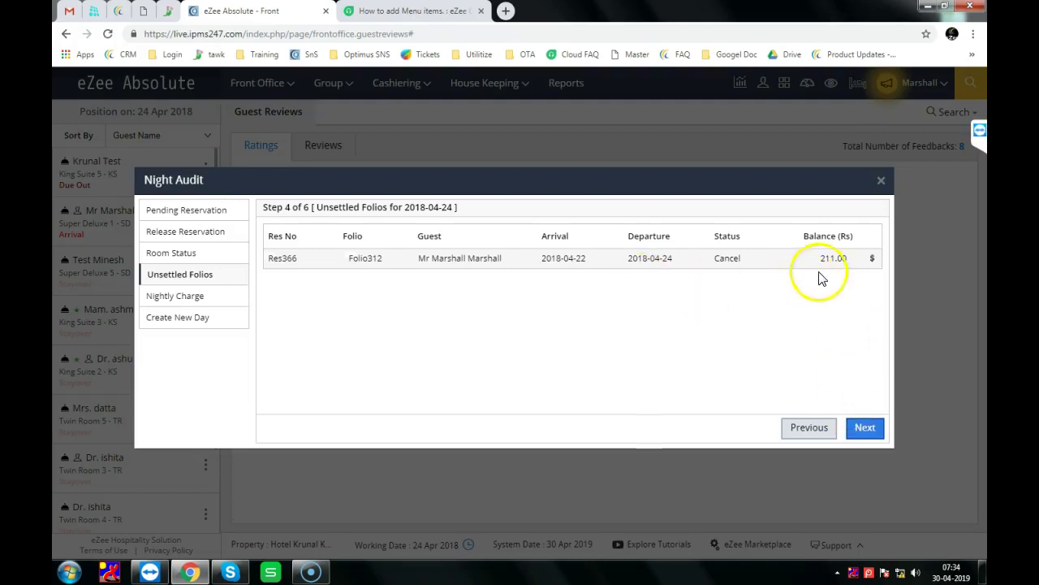
Try to advance past Unsettled Folios, dismiss the alert, and review the cancelled reservation's folio entries.
{"action": "left_click", "coordinate": [863, 431]}
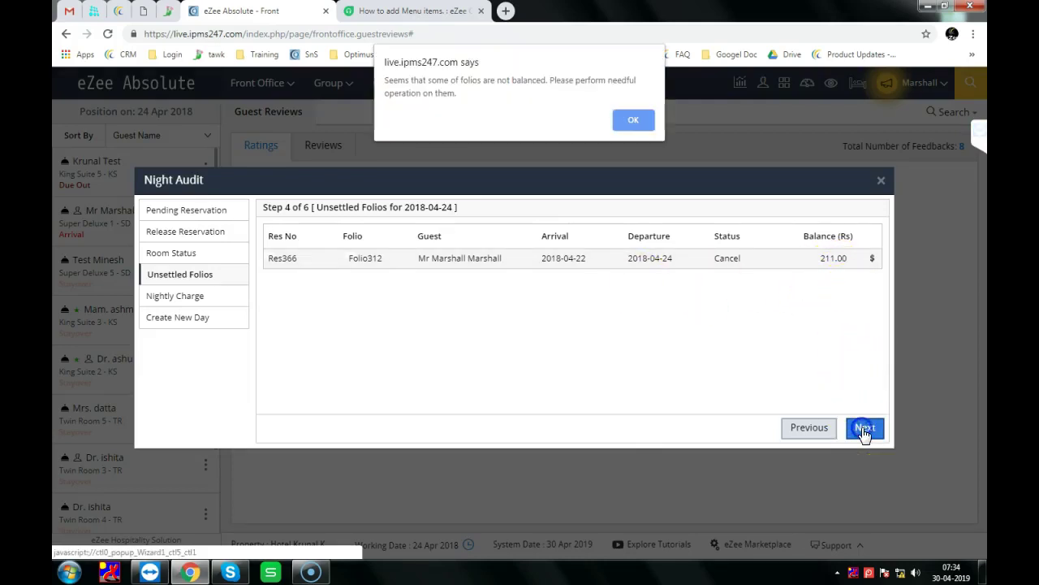
{"action": "left_click", "coordinate": [648, 123]}
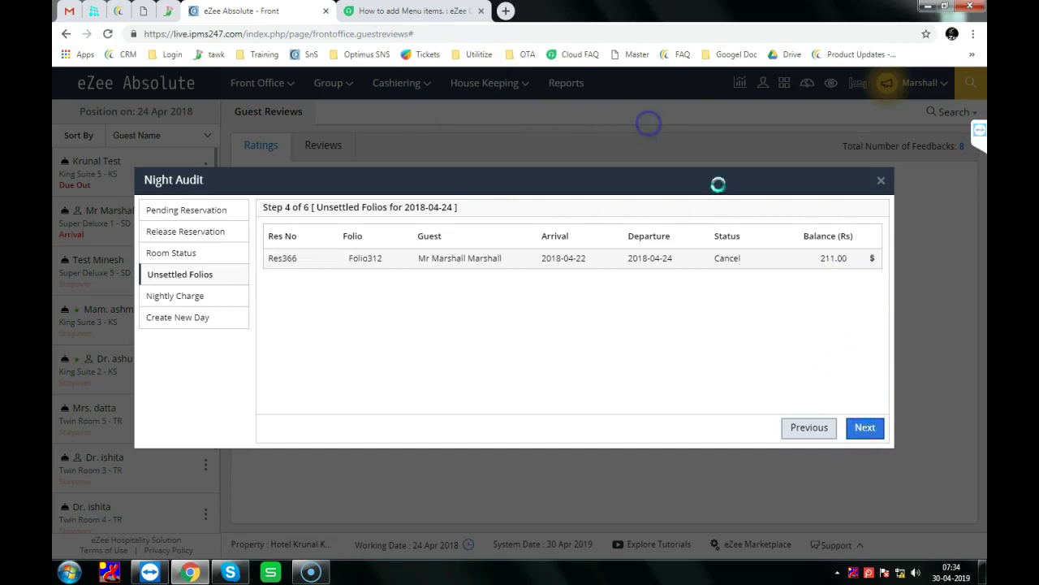
{"action": "left_click", "coordinate": [872, 257]}
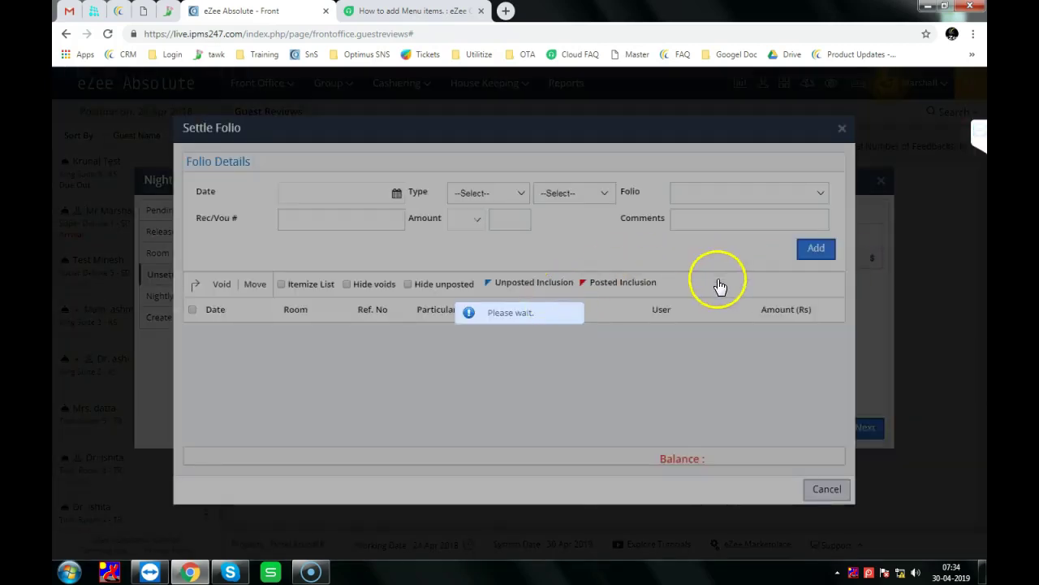
{"action": "scroll", "coordinate": [788, 398], "scroll_direction": "down", "scroll_amount": 2}
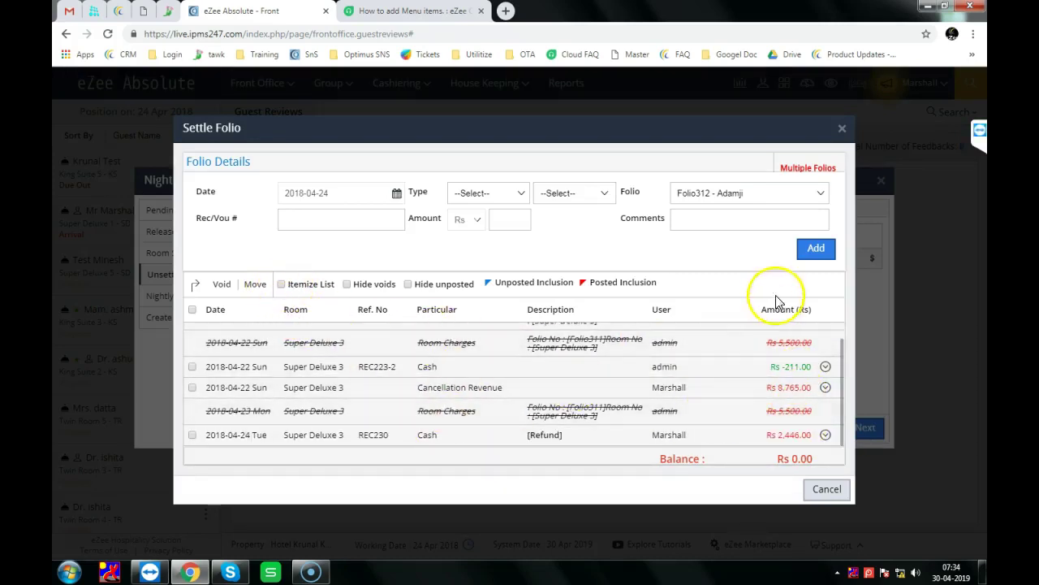
{"action": "left_click", "coordinate": [842, 128]}
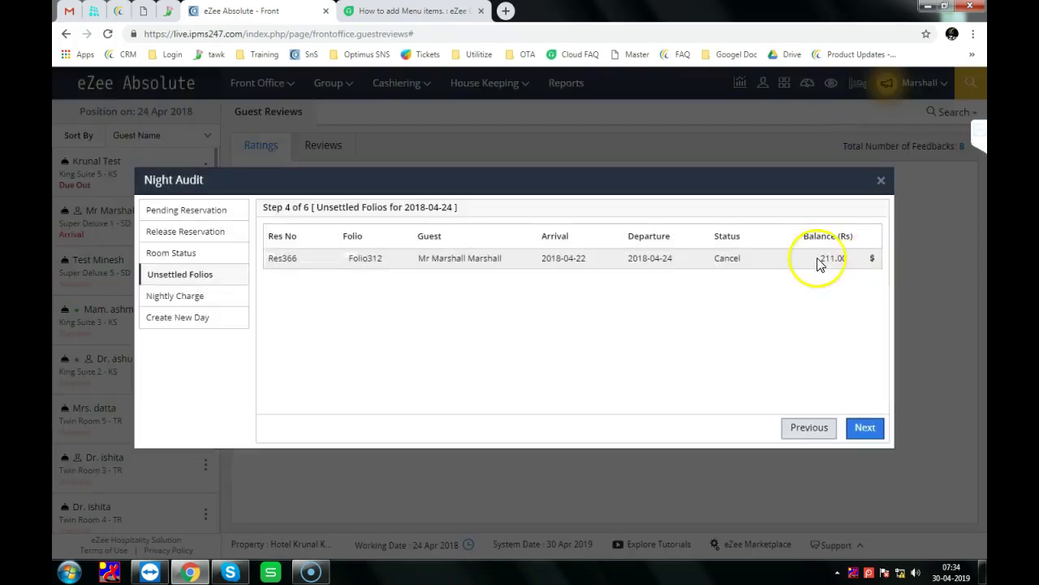
Reopen the cancelled reservation's folio settlement and examine its entries as an itemized list with taxes.
{"action": "left_click", "coordinate": [871, 259]}
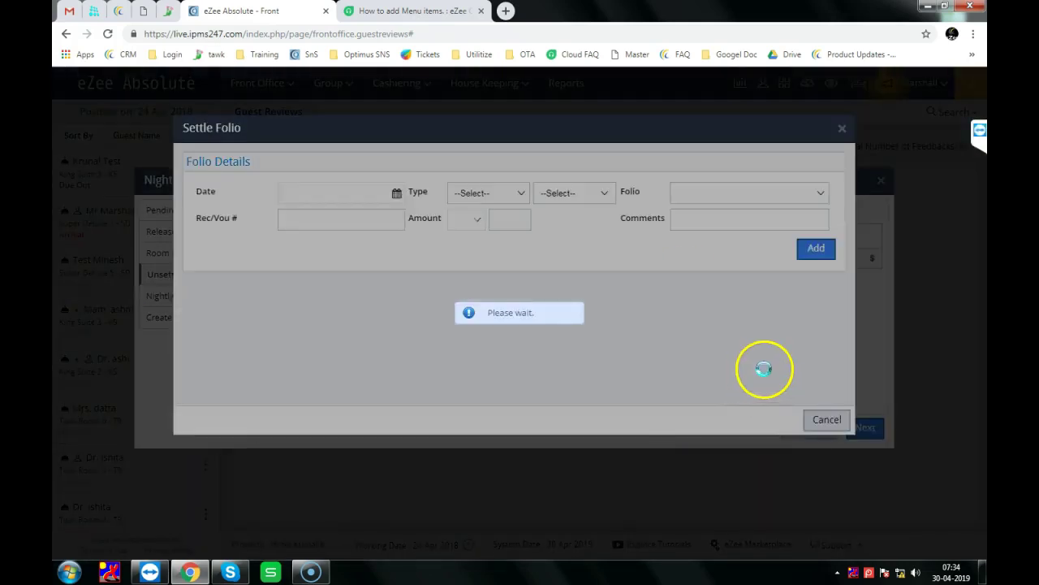
{"action": "scroll", "coordinate": [789, 431], "scroll_direction": "down", "scroll_amount": 1}
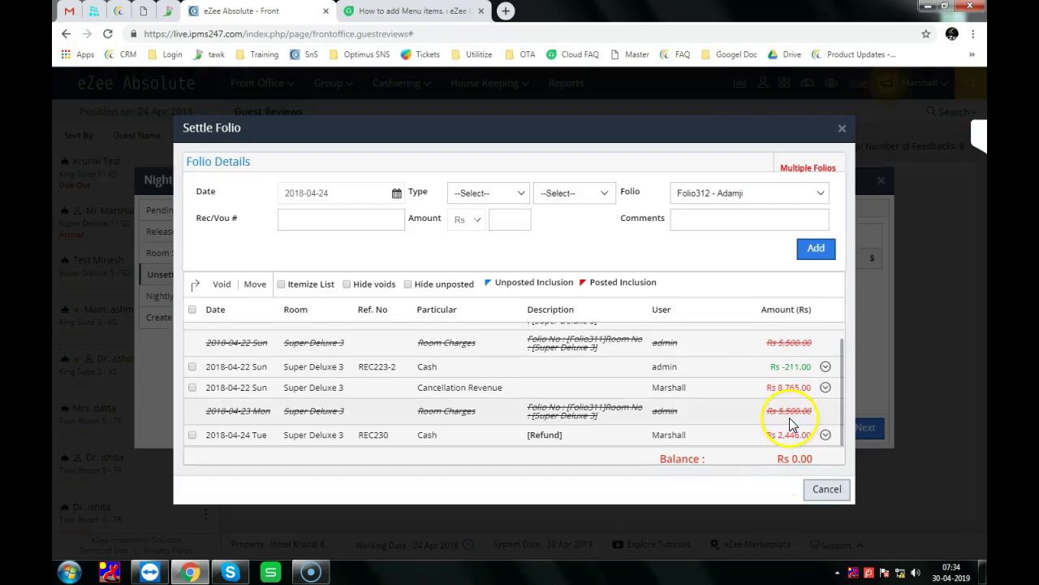
{"action": "left_click", "coordinate": [279, 285]}
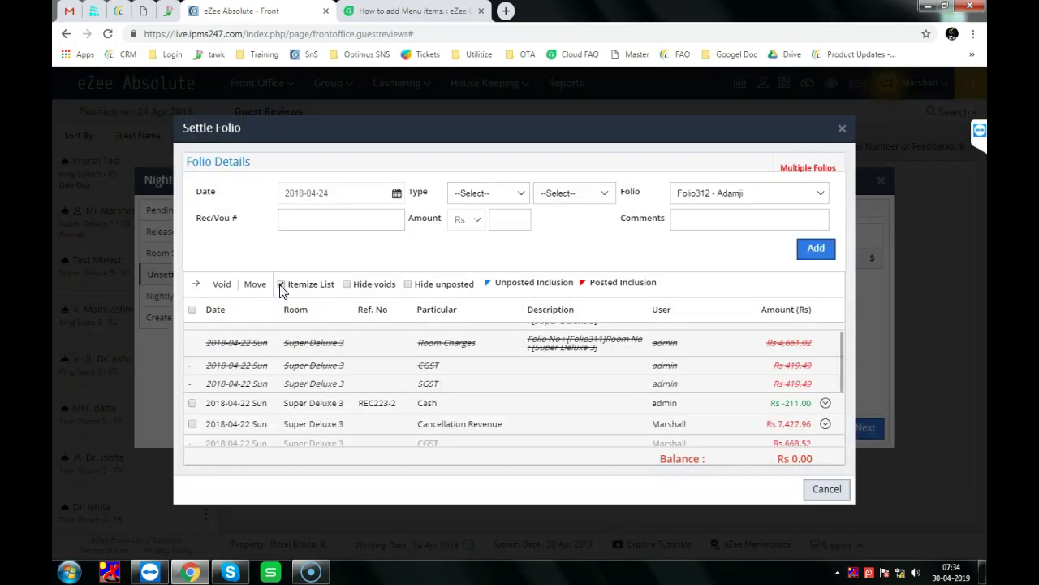
{"action": "scroll", "coordinate": [567, 376], "scroll_direction": "down", "scroll_amount": 1}
{"action": "scroll", "coordinate": [568, 376], "scroll_direction": "down", "scroll_amount": 1}
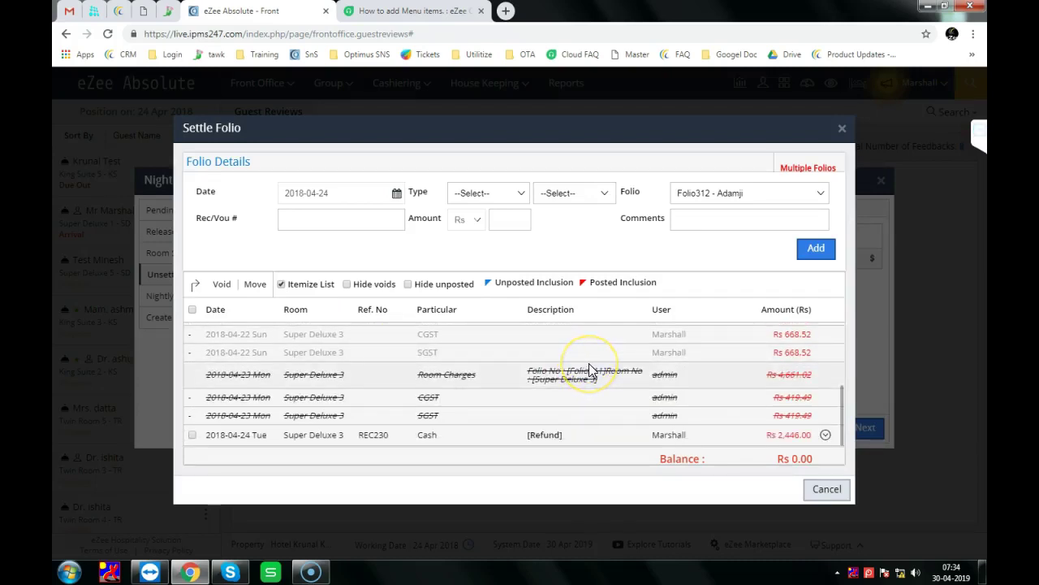
{"action": "scroll", "coordinate": [591, 369], "scroll_direction": "up", "scroll_amount": 3}
Switch the settlement to the guest's own folio and post a Cash payment of Rs 211.00.
{"action": "left_click", "coordinate": [729, 193]}
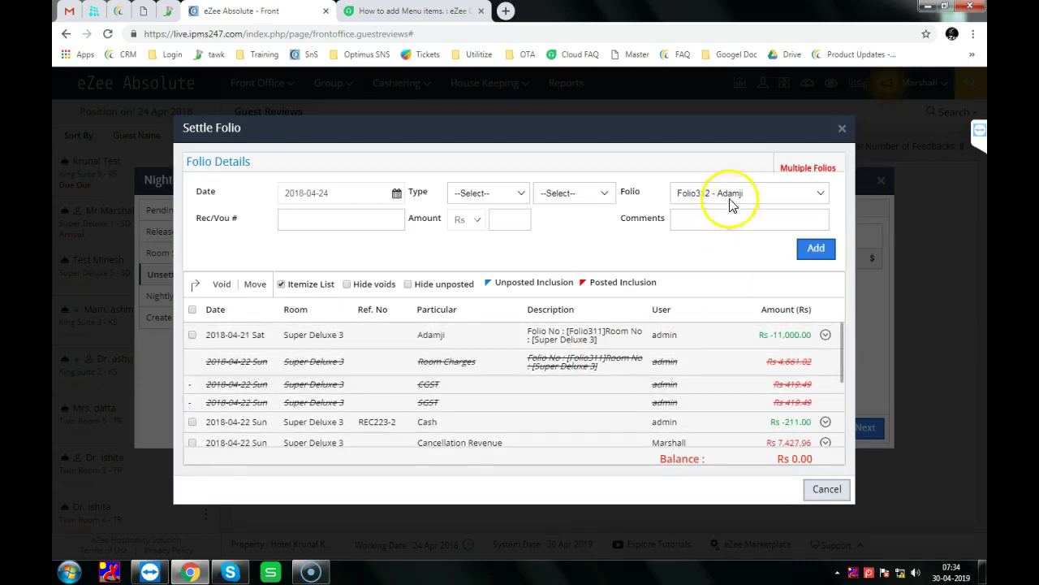
{"action": "left_click", "coordinate": [682, 181]}
{"action": "left_click", "coordinate": [726, 195]}
{"action": "left_click", "coordinate": [726, 222]}
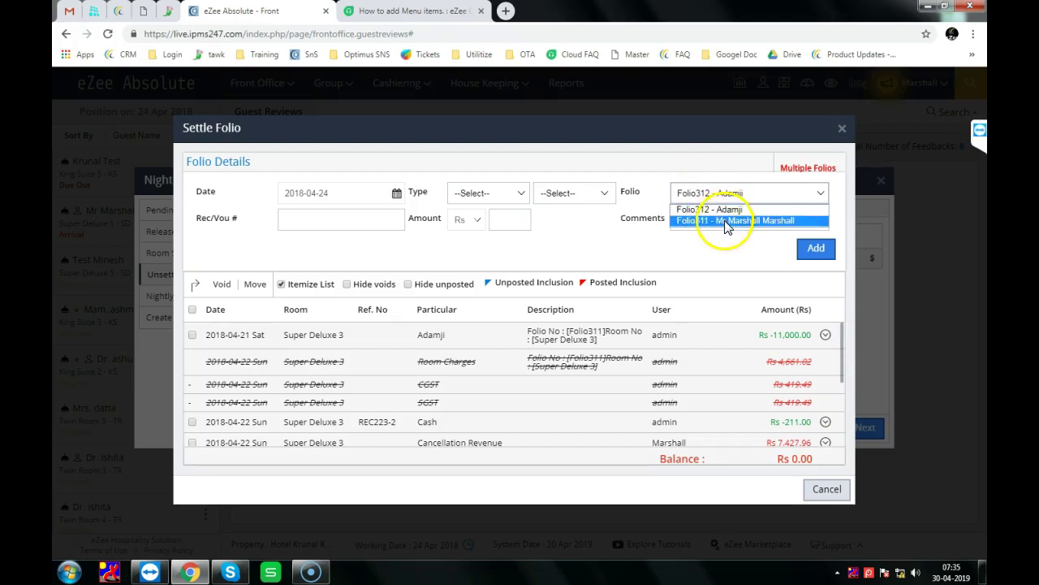
{"action": "left_click", "coordinate": [719, 220]}
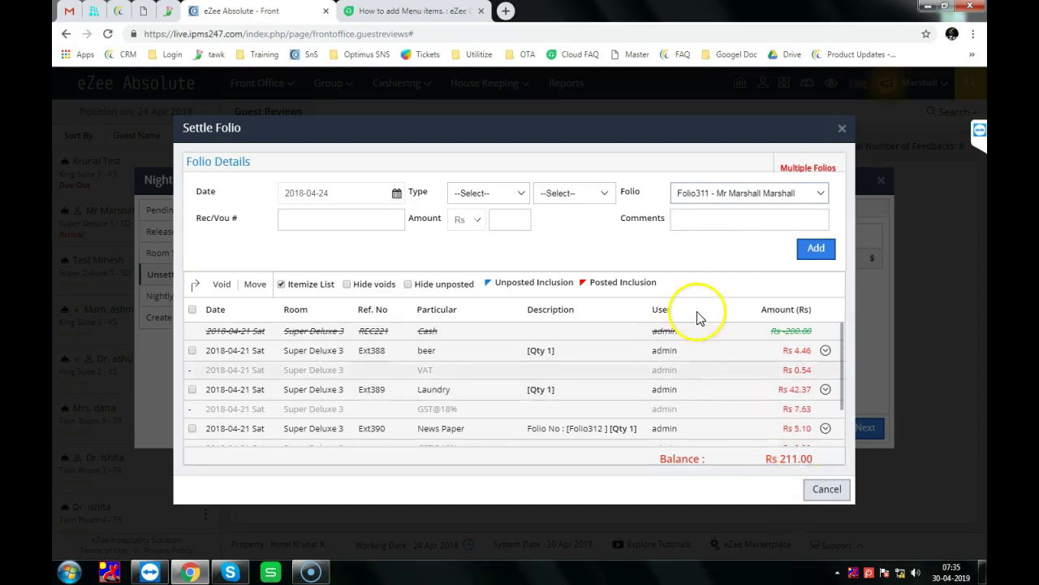
{"action": "left_click", "coordinate": [508, 195]}
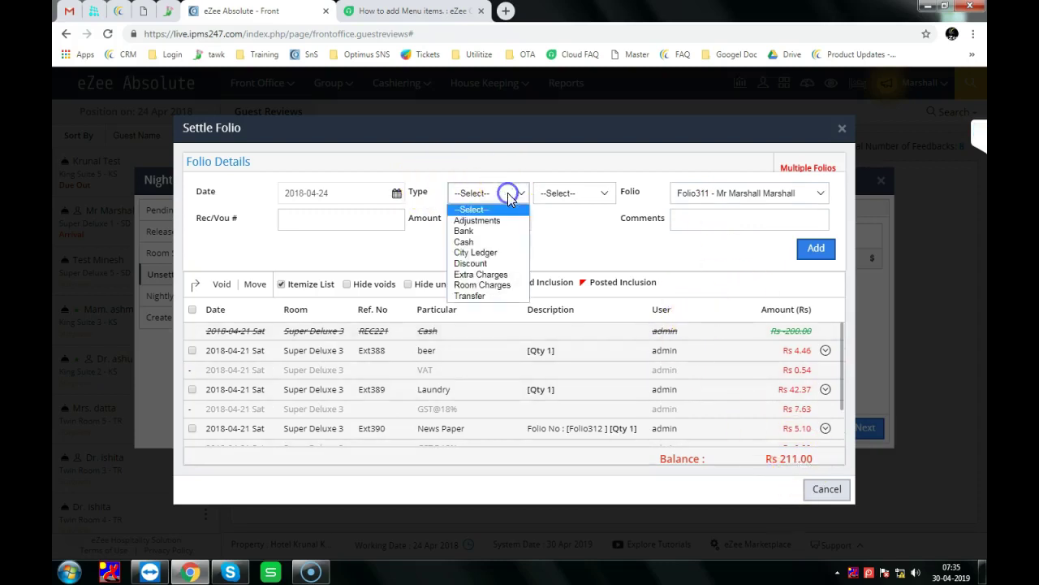
{"action": "left_click", "coordinate": [485, 241]}
{"action": "left_click", "coordinate": [568, 195]}
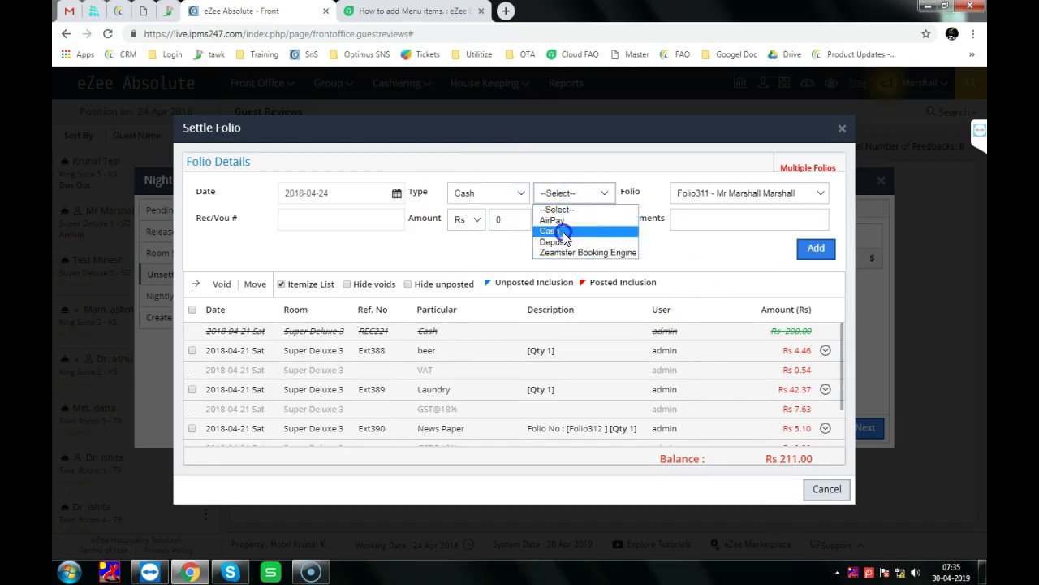
{"action": "left_click", "coordinate": [563, 231]}
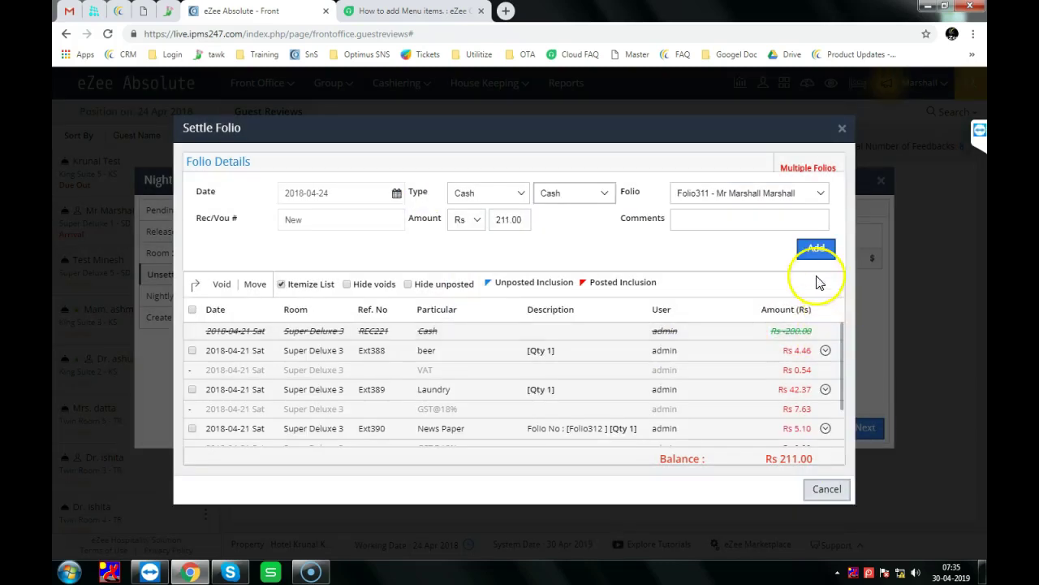
{"action": "left_click", "coordinate": [814, 250]}
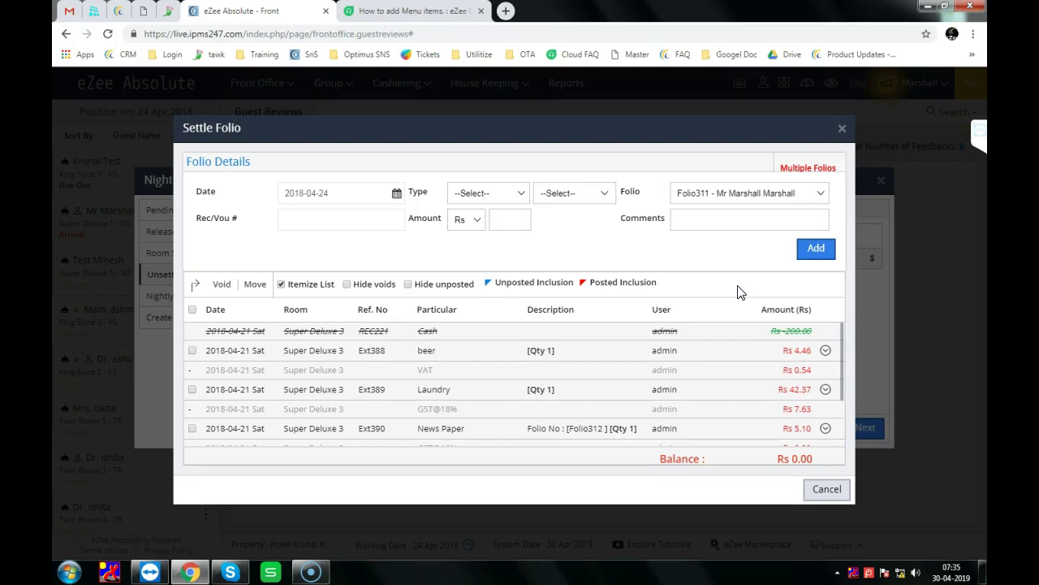
Review the guest folio's entries, turning off the itemized list, and close the folio settlement.
{"action": "left_click", "coordinate": [720, 299]}
{"action": "scroll", "coordinate": [794, 325], "scroll_direction": "down", "scroll_amount": 2}
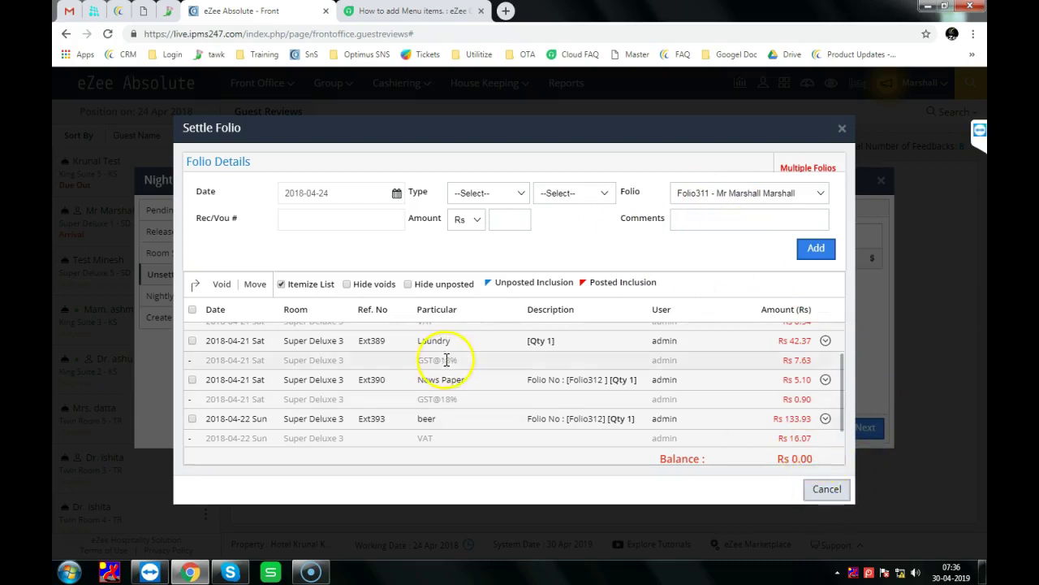
{"action": "left_click", "coordinate": [280, 285]}
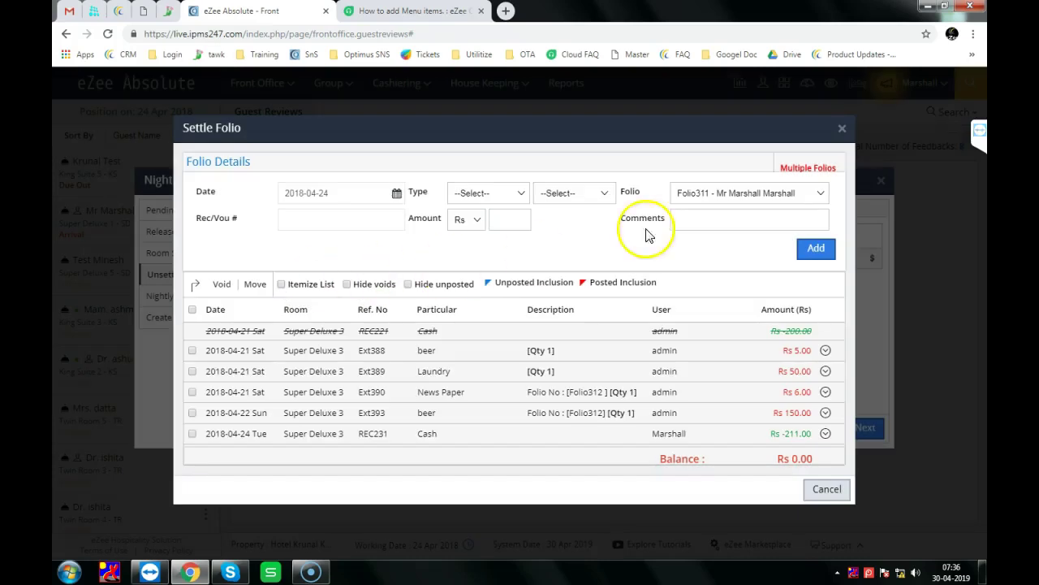
{"action": "left_click", "coordinate": [721, 196]}
{"action": "left_click", "coordinate": [720, 196]}
{"action": "left_click", "coordinate": [720, 196]}
{"action": "left_click", "coordinate": [743, 194]}
{"action": "left_click", "coordinate": [740, 195]}
{"action": "left_click", "coordinate": [743, 195]}
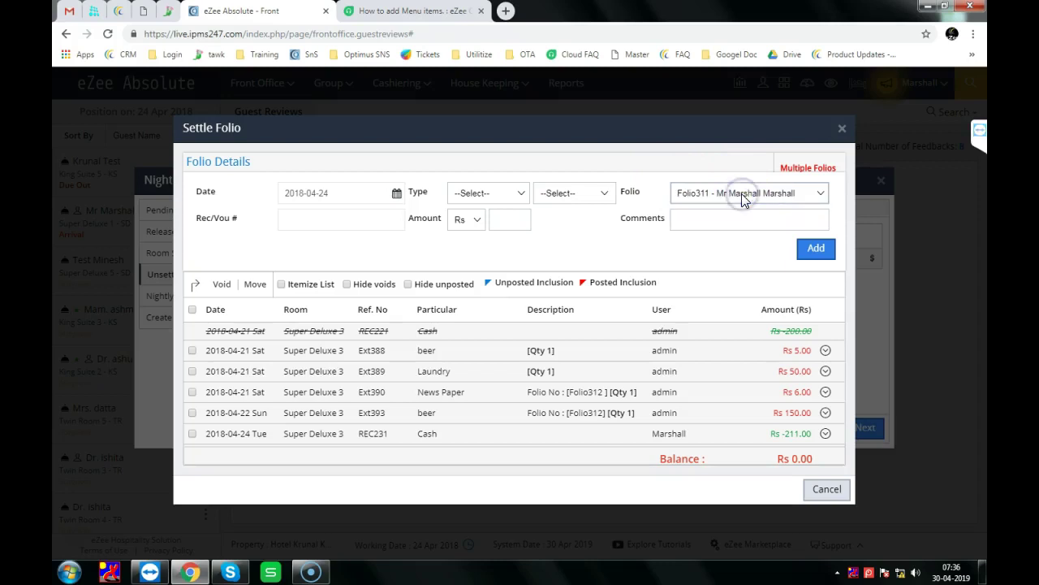
{"action": "left_click", "coordinate": [842, 131]}
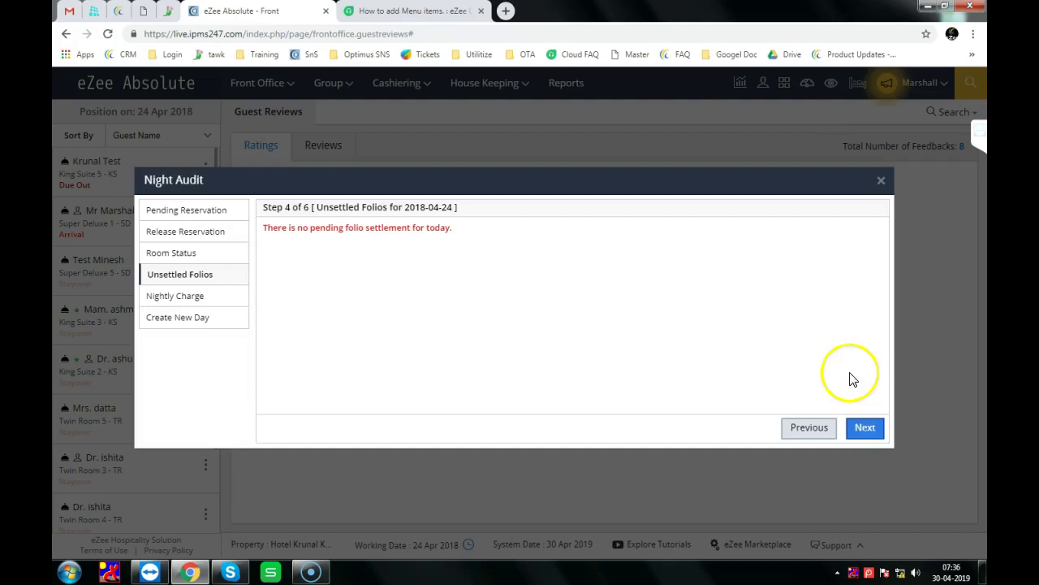
Advance the Night Audit to Nightly Charge and post all listed room charges for 2018-04-24.
{"action": "left_click", "coordinate": [867, 428]}
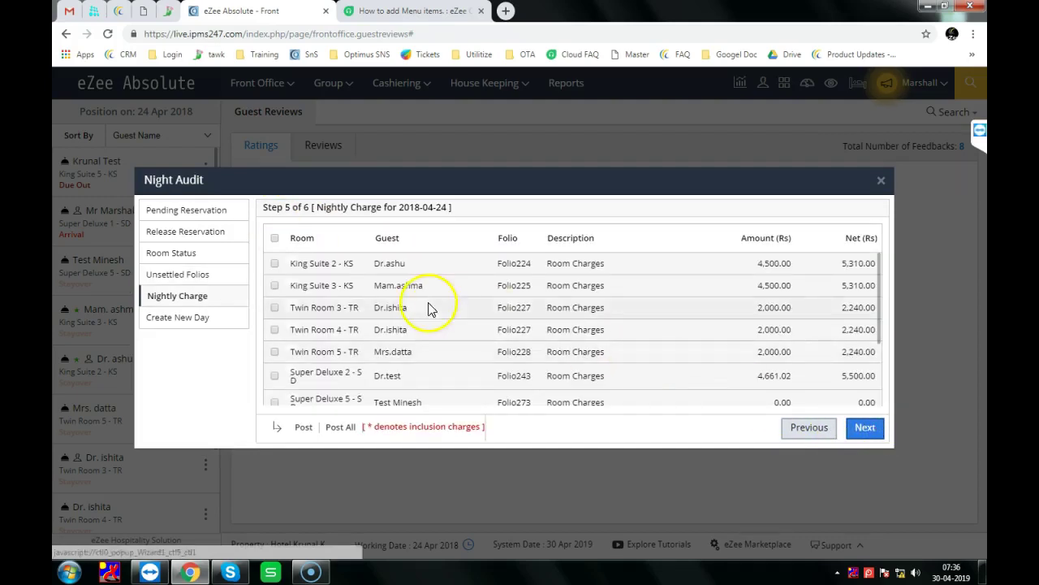
{"action": "left_click", "coordinate": [274, 238]}
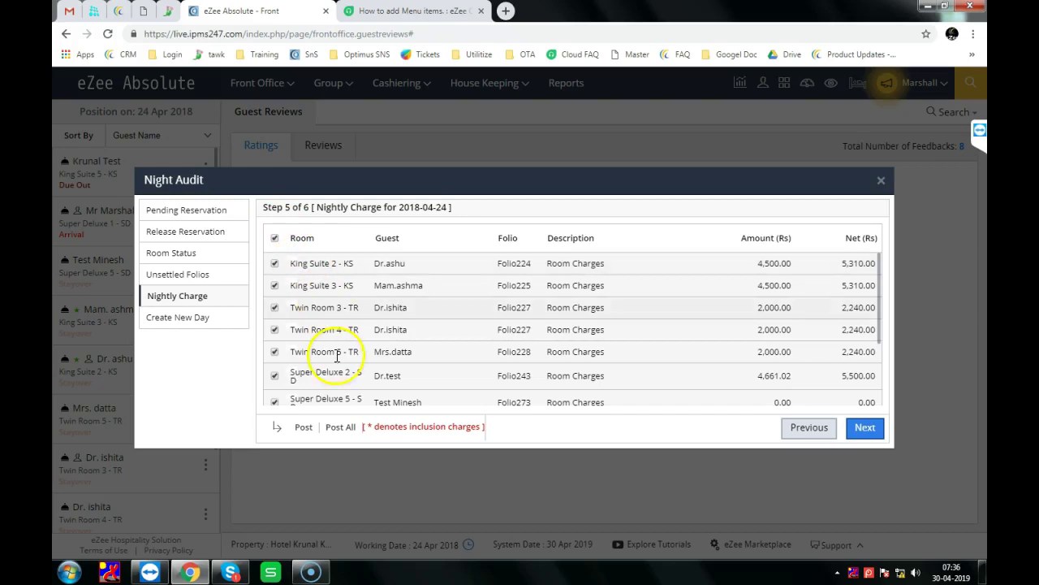
{"action": "left_click", "coordinate": [340, 426]}
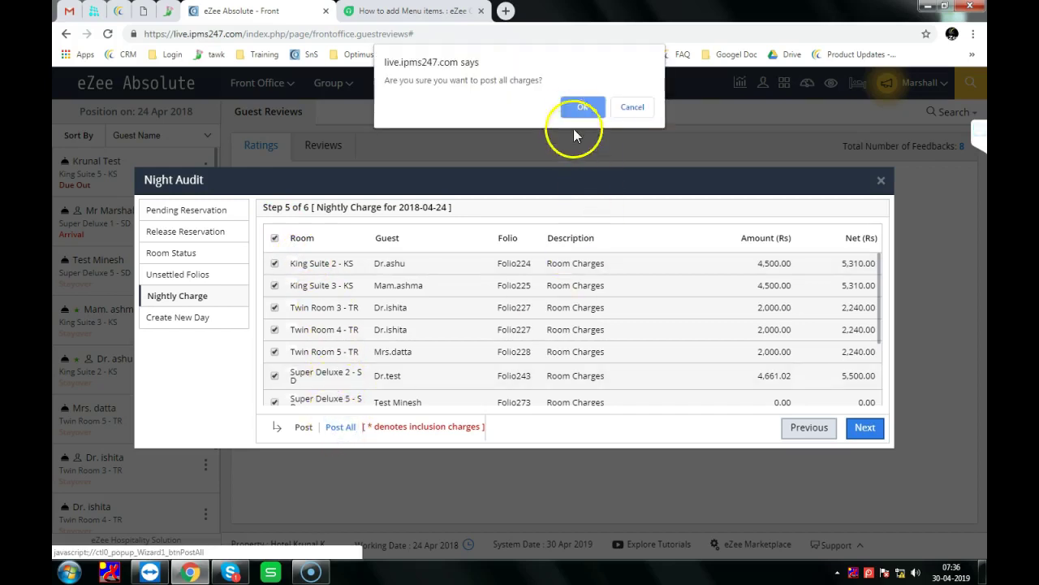
{"action": "left_click", "coordinate": [580, 105]}
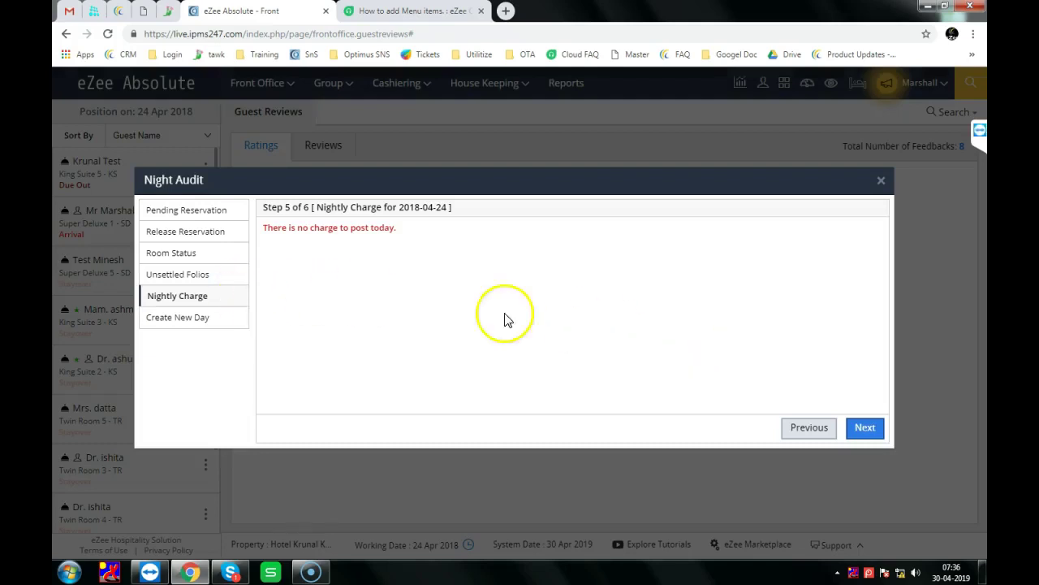
Advance to Create New Day, check the closing-day notice, and finish the Night Audit with the new day 2018-04-25.
{"action": "left_click", "coordinate": [874, 436]}
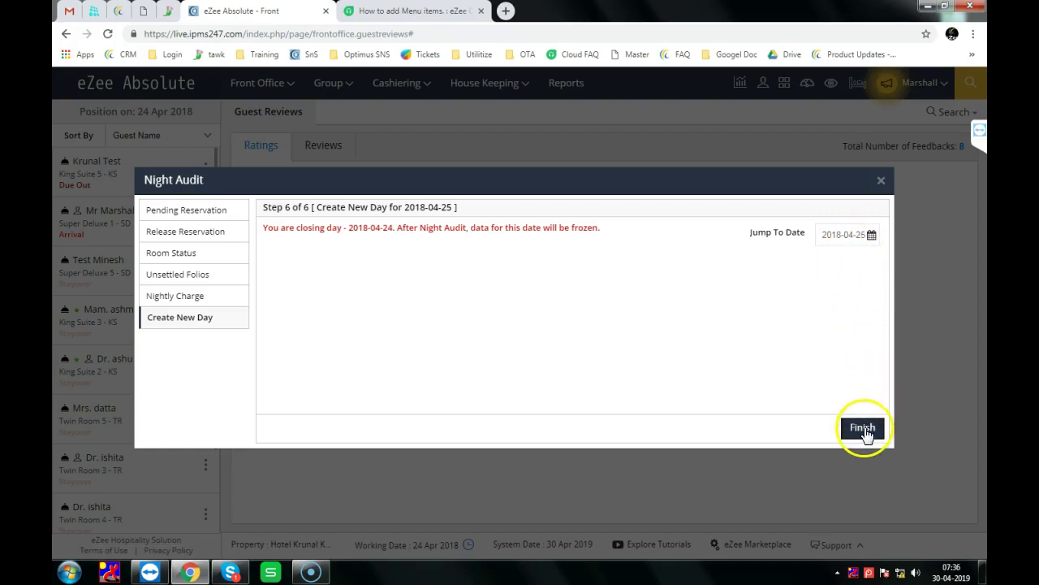
{"action": "left_click_drag", "start_coordinate": [267, 228], "coordinate": [610, 229]}
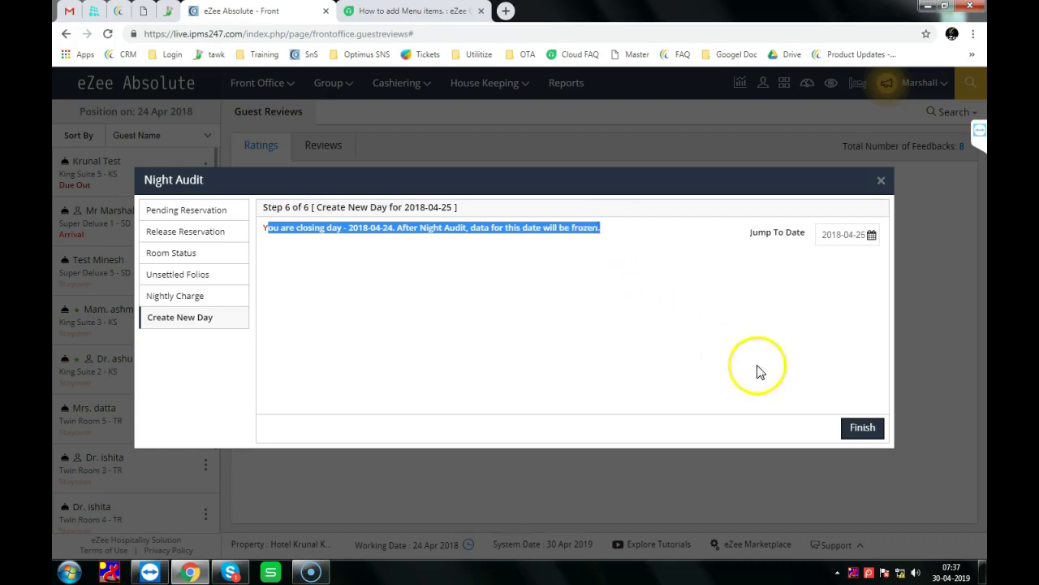
{"action": "left_click", "coordinate": [864, 427]}
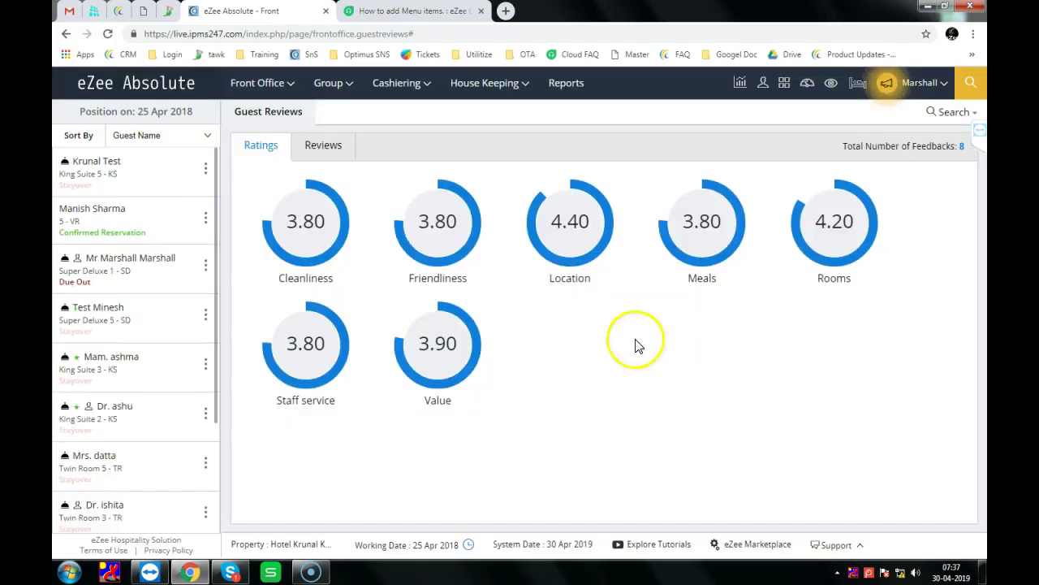
Check the Front Office Net Locks and dismiss the notice.
{"action": "left_click", "coordinate": [284, 91]}
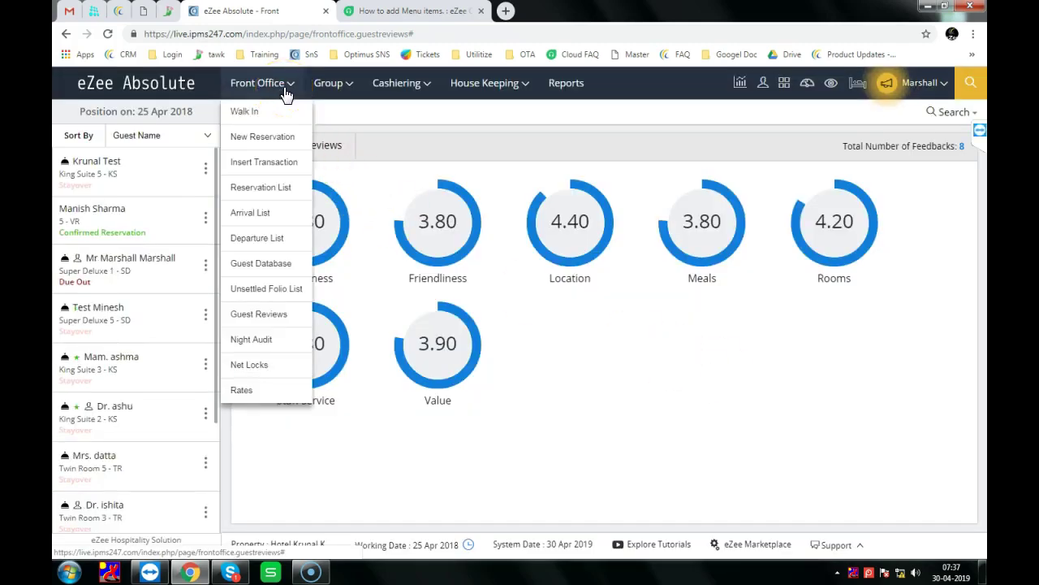
{"action": "left_click", "coordinate": [270, 364]}
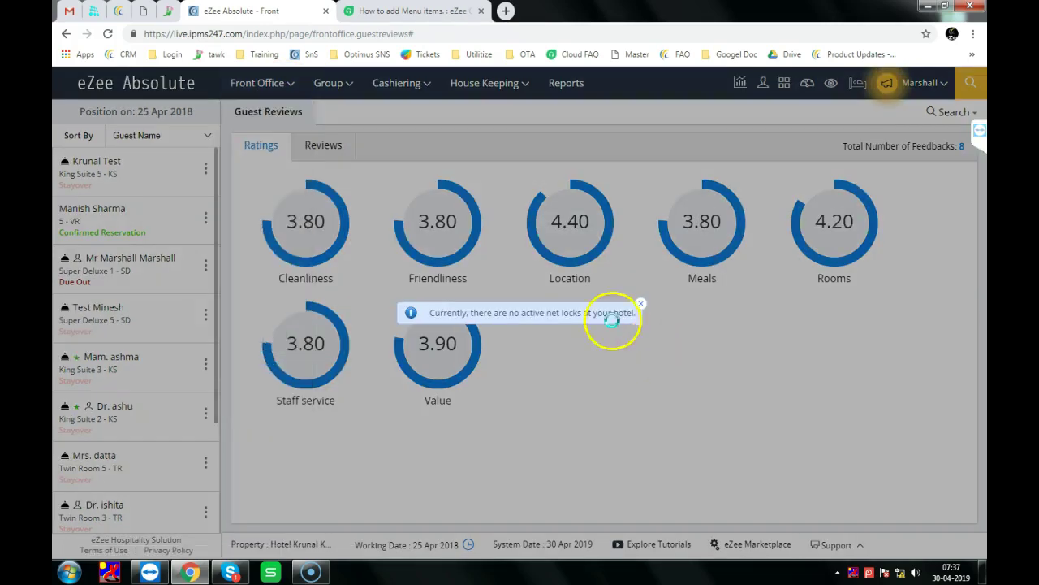
{"action": "left_click", "coordinate": [641, 307]}
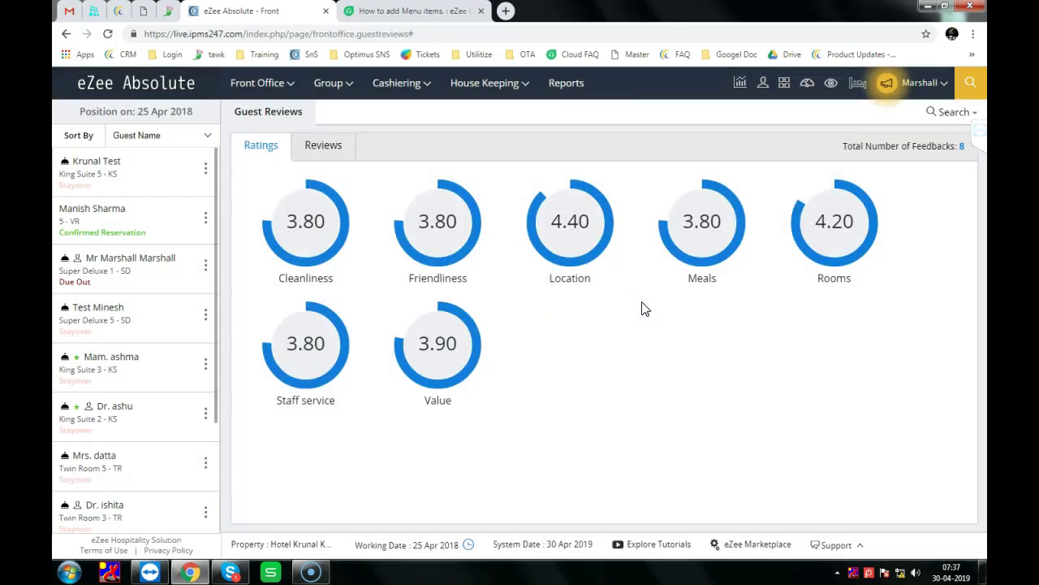
{"action": "left_click", "coordinate": [329, 82]}
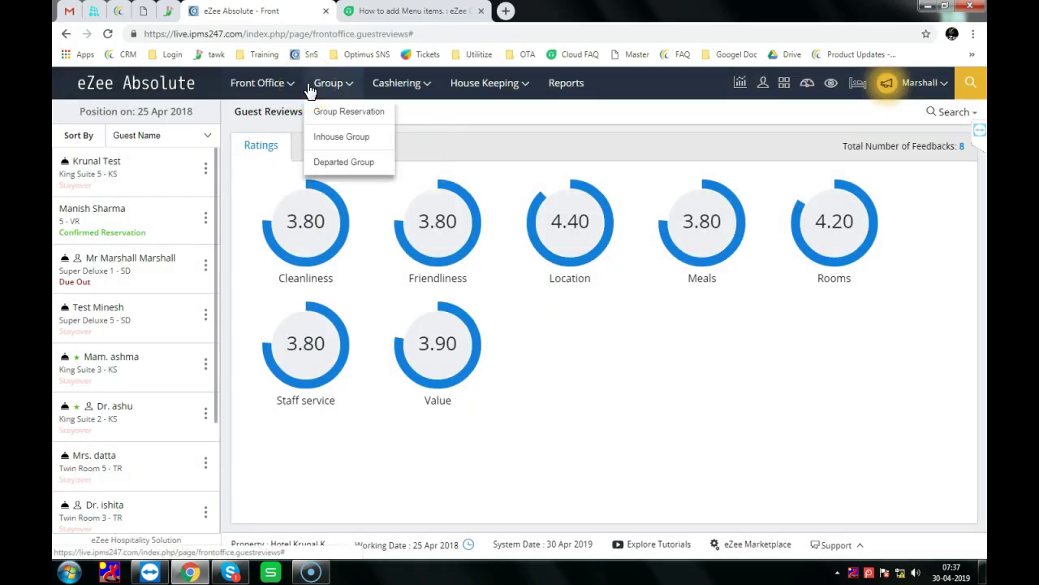
{"action": "left_click", "coordinate": [258, 85]}
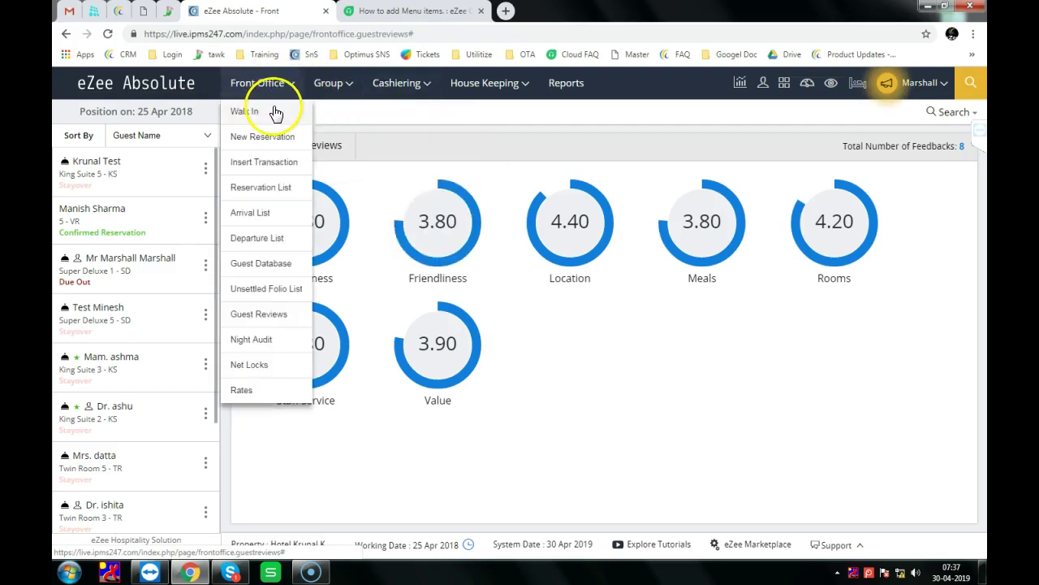
{"action": "mouse_move", "coordinate": [343, 92]}
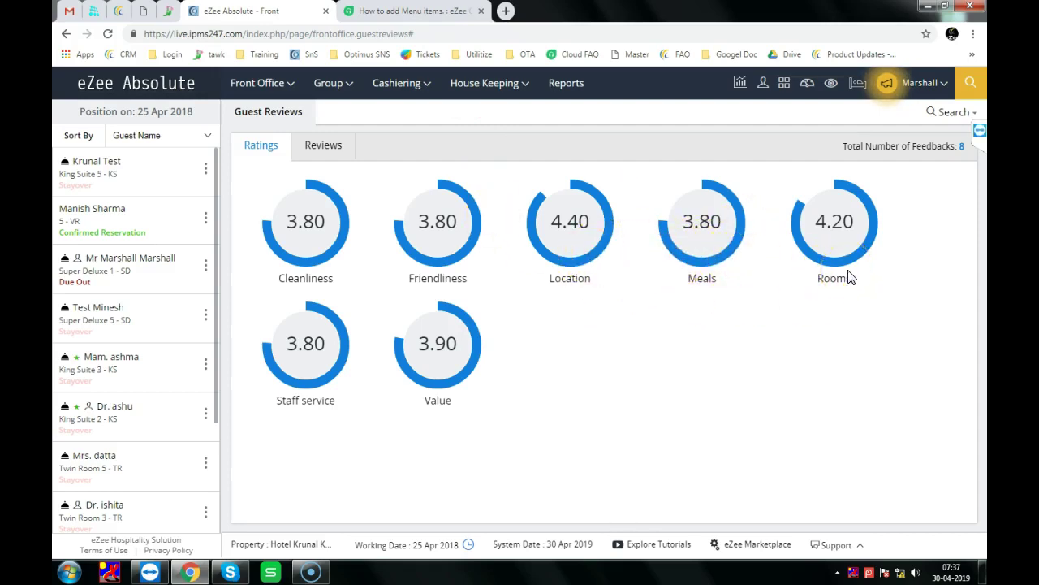
Open the Front Office Net Locks check again.
{"action": "left_click", "coordinate": [258, 83]}
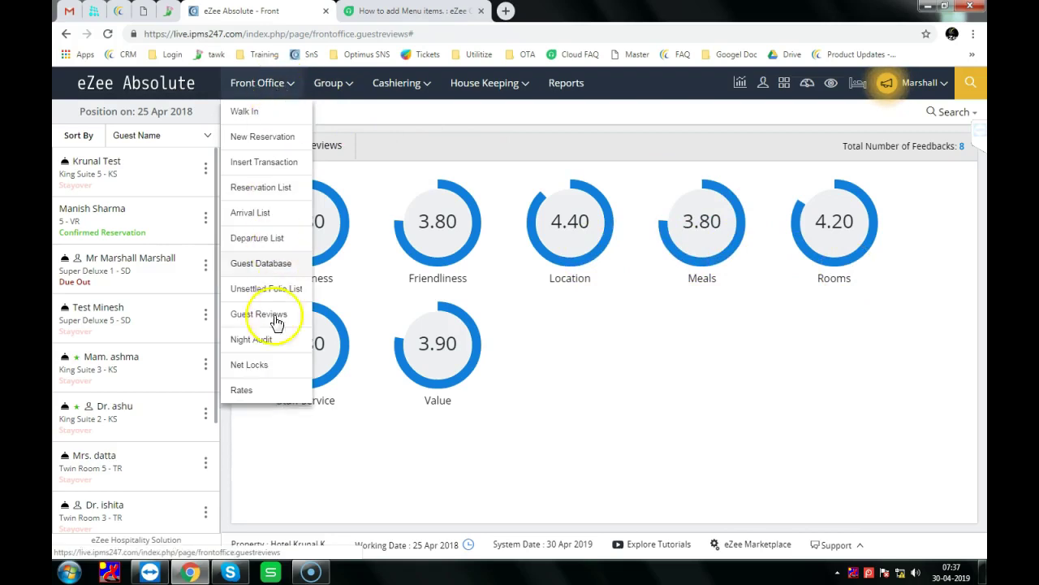
{"action": "left_click", "coordinate": [258, 368]}
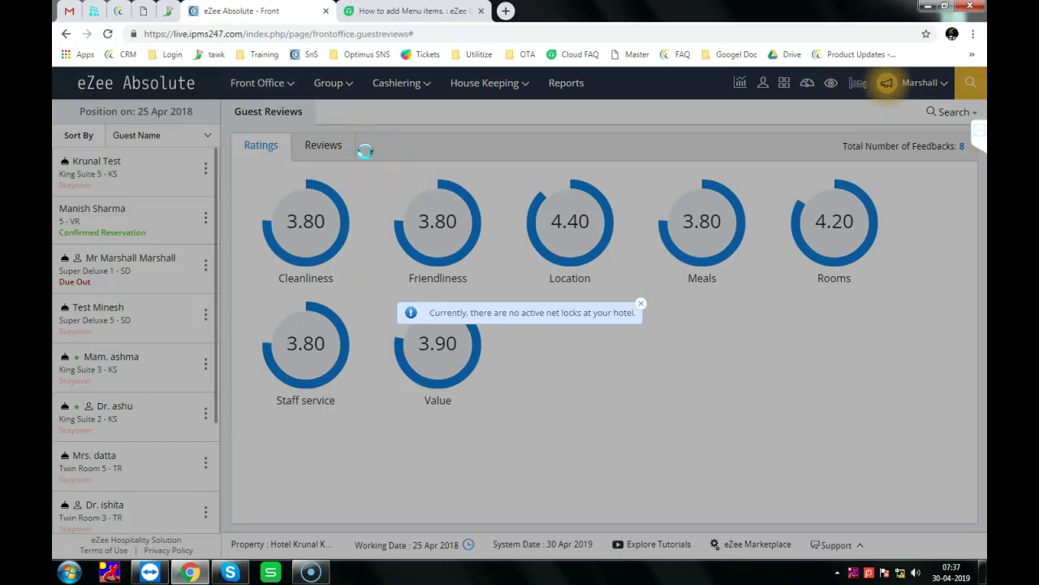
Dismiss the Net Locks notice and open the Front Office Rates page.
{"action": "left_click", "coordinate": [641, 308]}
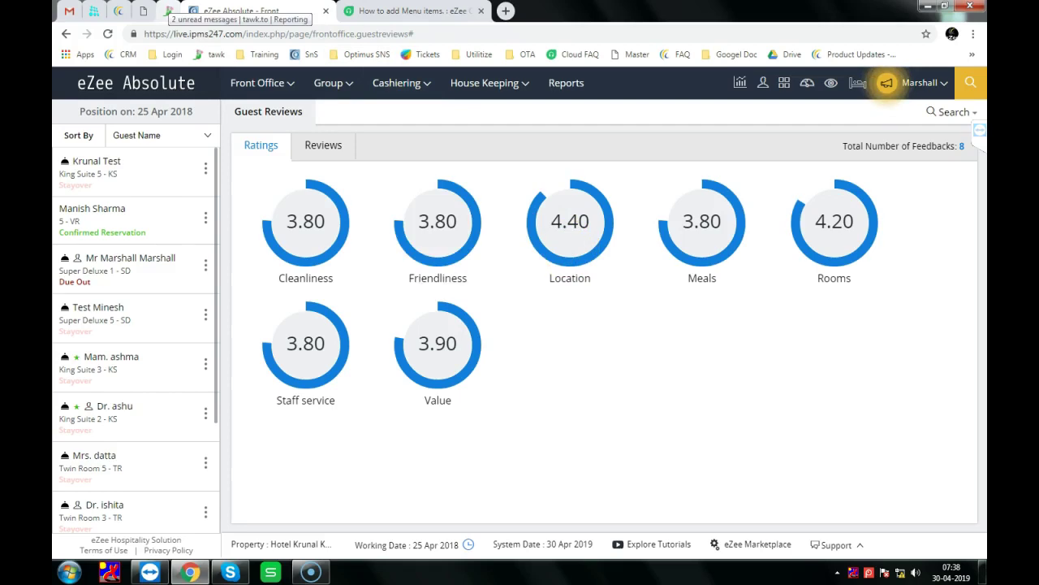
{"action": "left_click", "coordinate": [168, 10]}
{"action": "left_click", "coordinate": [242, 11]}
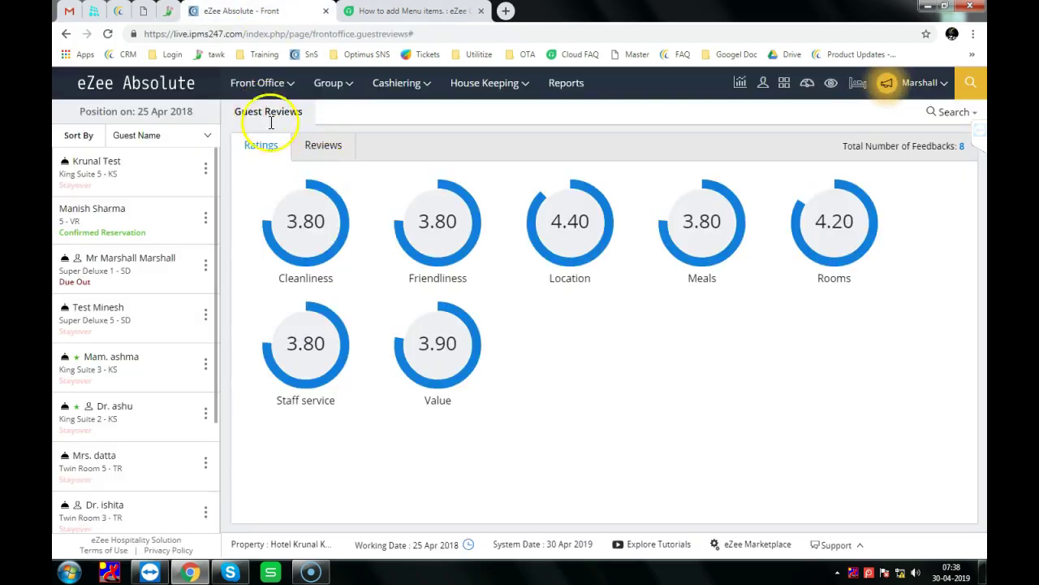
{"action": "left_click", "coordinate": [261, 83]}
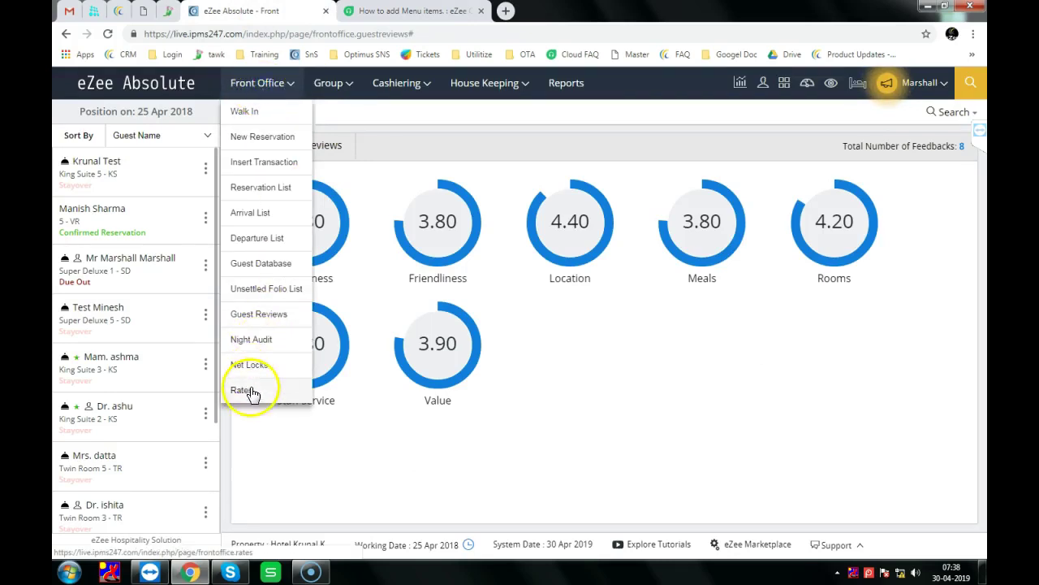
{"action": "left_click", "coordinate": [252, 392]}
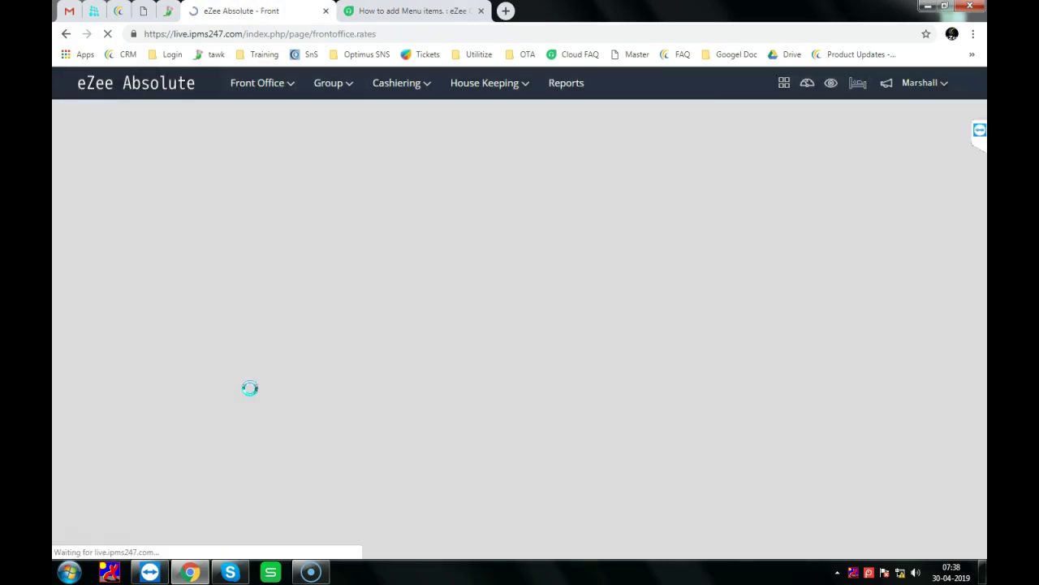
{"action": "left_click", "coordinate": [532, 336]}
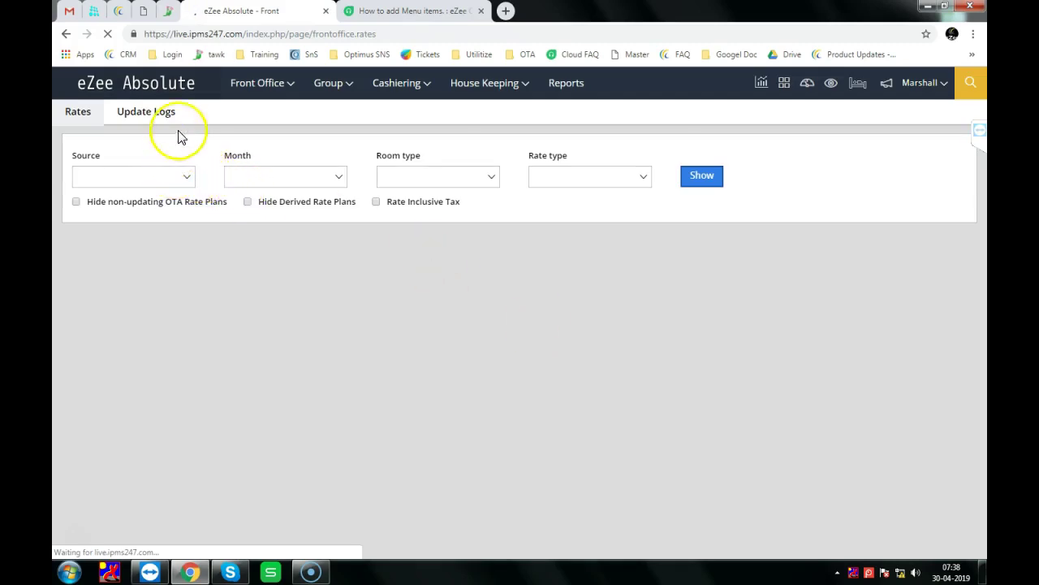
Show the rates for source Tirupati Travels and month Sep-2018 without choosing a room type or rate type.
{"action": "left_click", "coordinate": [177, 180]}
{"action": "left_click", "coordinate": [188, 181]}
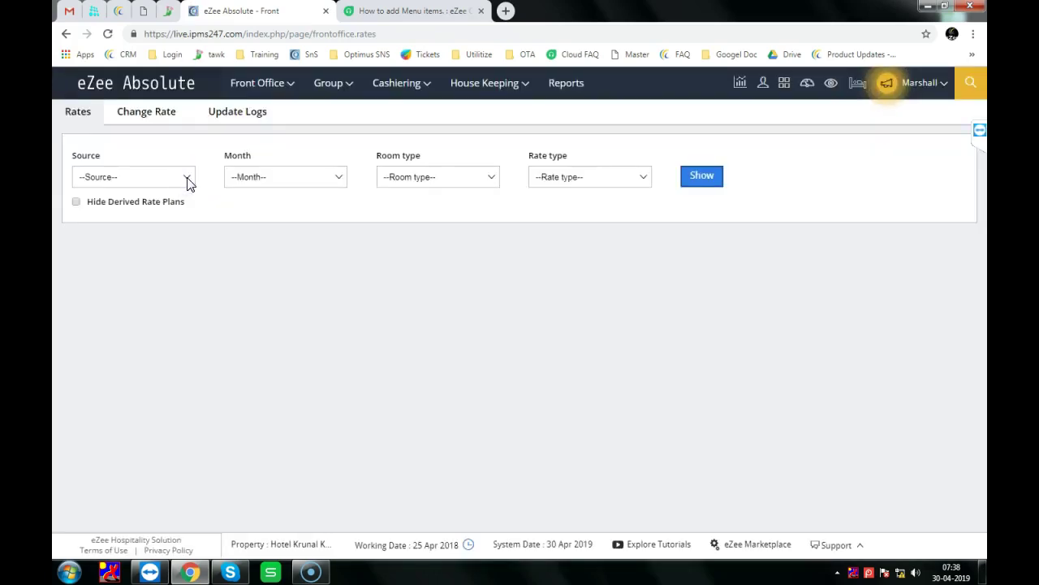
{"action": "left_click", "coordinate": [187, 181]}
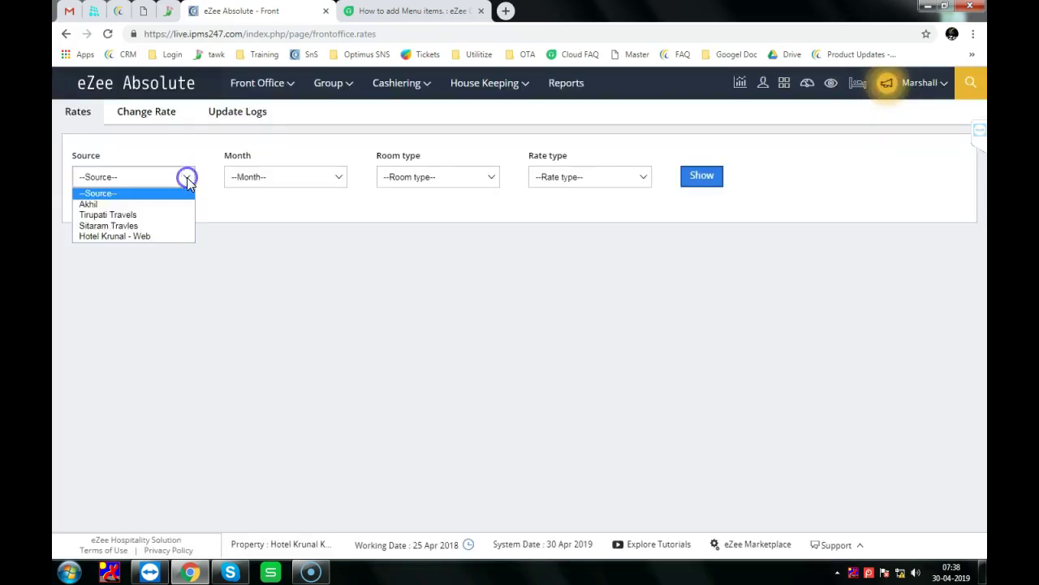
{"action": "left_click", "coordinate": [154, 216]}
{"action": "left_click", "coordinate": [274, 175]}
{"action": "left_click", "coordinate": [258, 204]}
{"action": "left_click", "coordinate": [435, 175]}
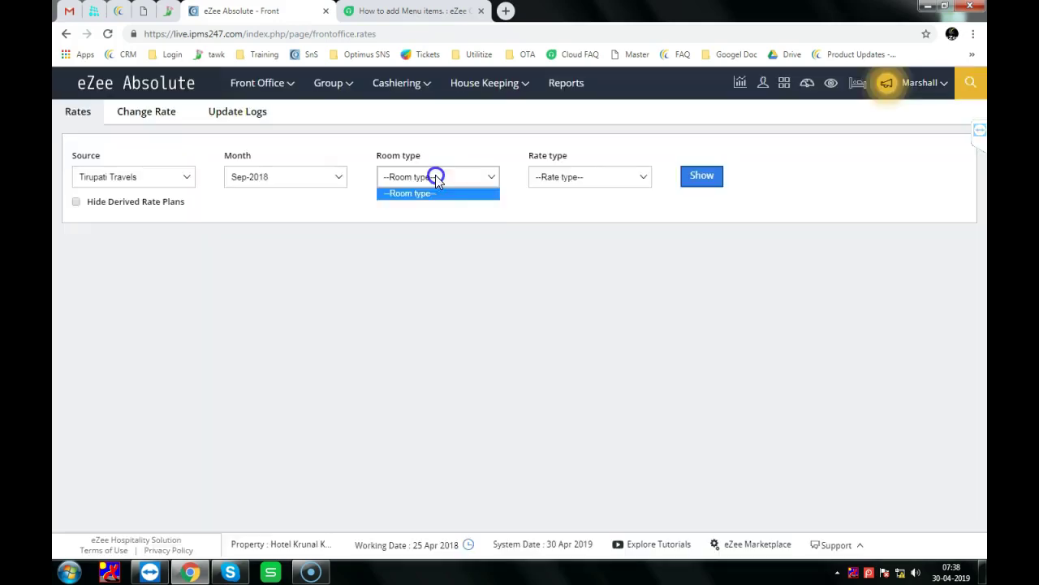
{"action": "left_click", "coordinate": [438, 175]}
{"action": "left_click", "coordinate": [439, 175]}
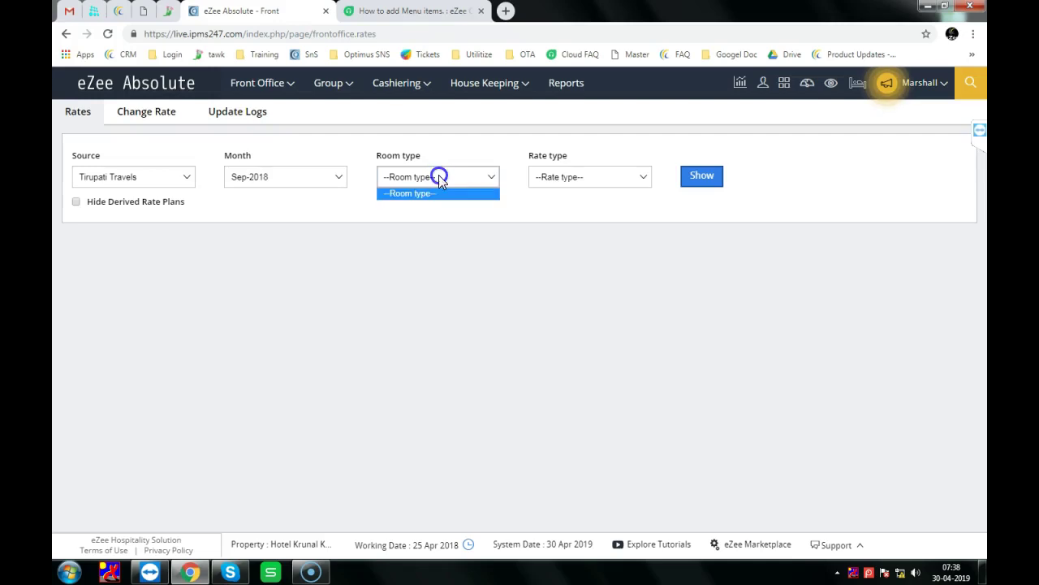
{"action": "left_click", "coordinate": [498, 172]}
{"action": "left_click", "coordinate": [698, 176]}
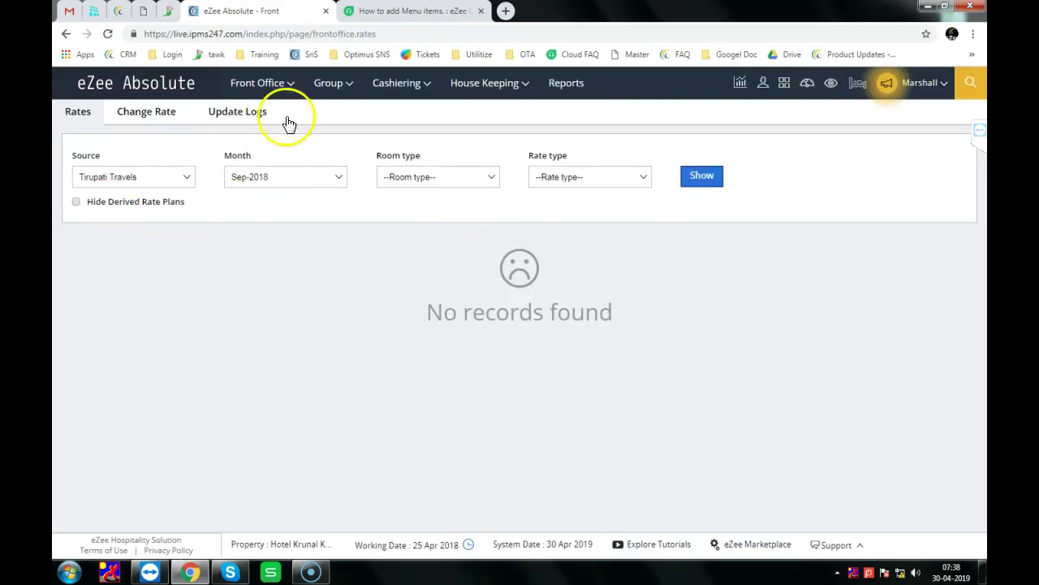
Open the Group Reservation list and display its search filters.
{"action": "left_click", "coordinate": [263, 92]}
{"action": "left_click", "coordinate": [341, 87]}
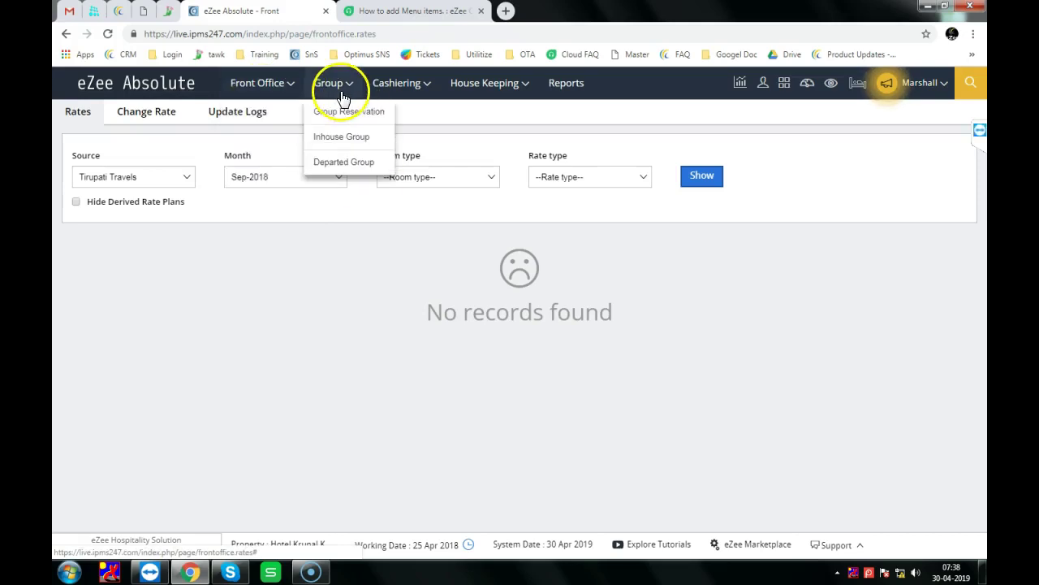
{"action": "left_click", "coordinate": [337, 113]}
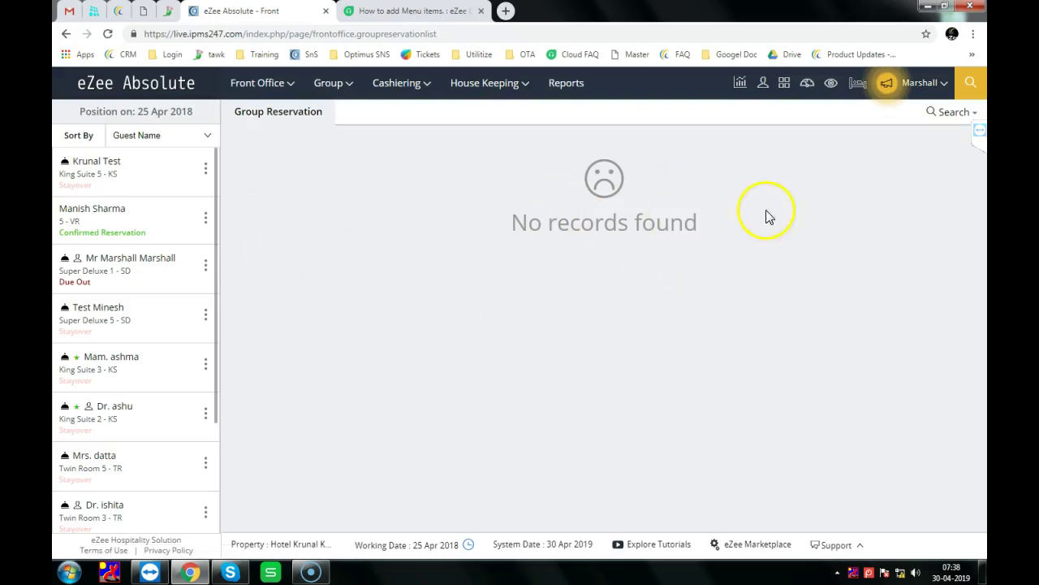
{"action": "left_click", "coordinate": [951, 114]}
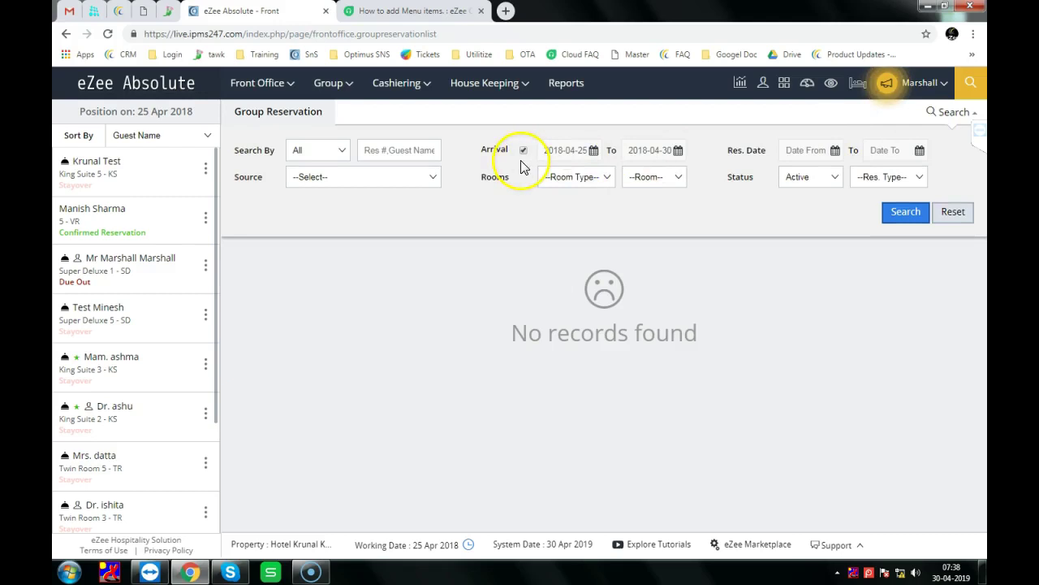
Search group reservations with the Arrival filter turned off and the arrival end date set to 2018-05-31.
{"action": "left_click", "coordinate": [524, 151]}
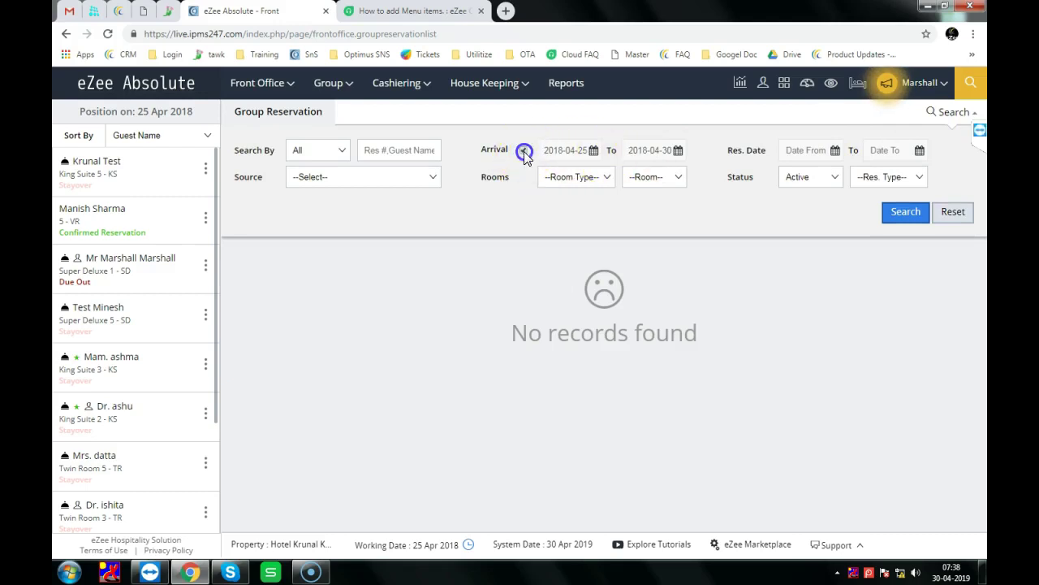
{"action": "left_click", "coordinate": [592, 152]}
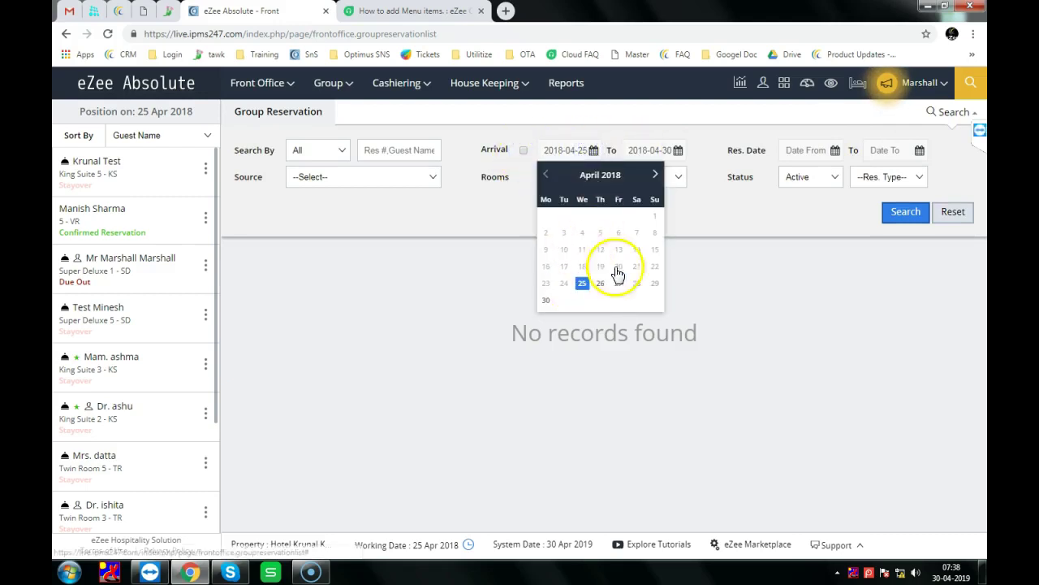
{"action": "left_click", "coordinate": [717, 208]}
{"action": "left_click", "coordinate": [678, 151]}
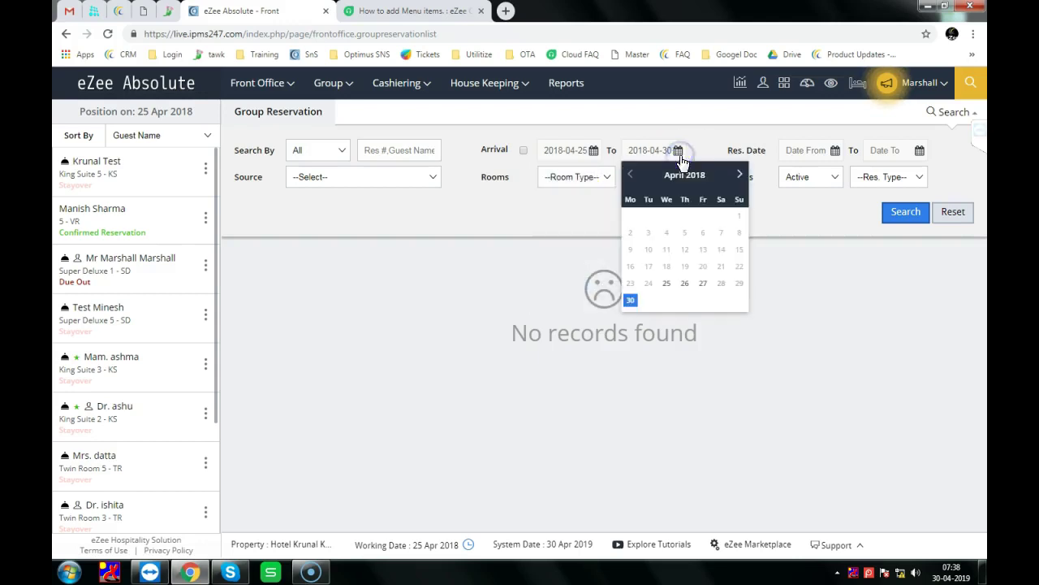
{"action": "left_click", "coordinate": [739, 175]}
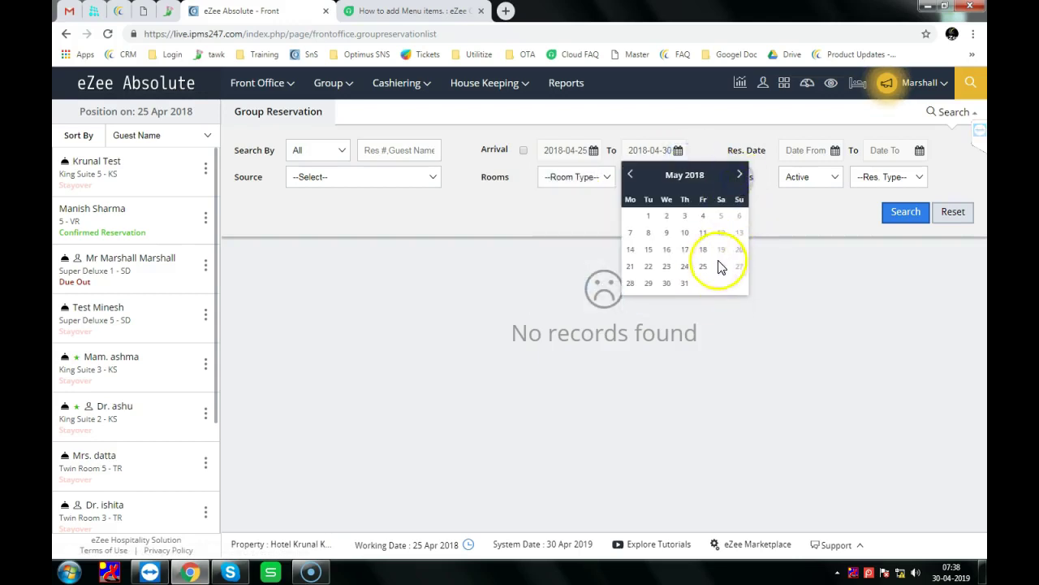
{"action": "left_click", "coordinate": [685, 283]}
{"action": "left_click", "coordinate": [890, 214]}
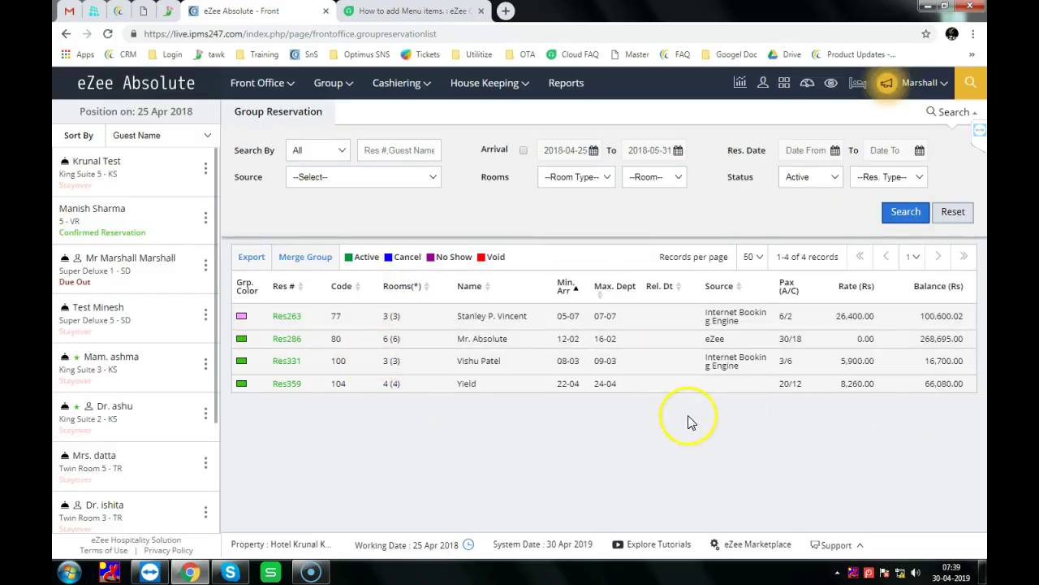
Review the actions available for the group reservation with code 77, and close the list without choosing any.
{"action": "right_click", "coordinate": [370, 323]}
{"action": "left_click", "coordinate": [398, 332]}
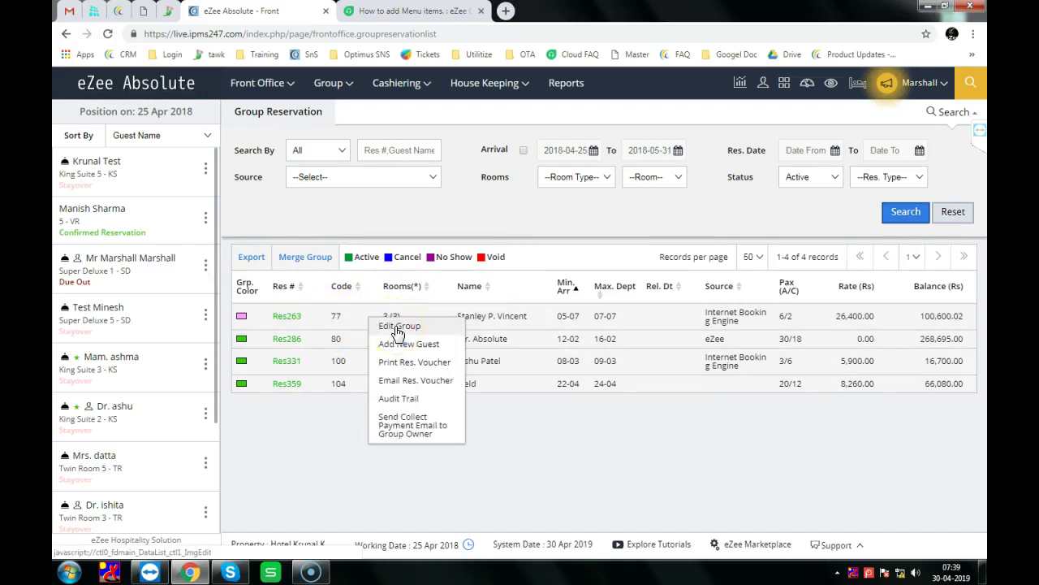
{"action": "left_click", "coordinate": [424, 350]}
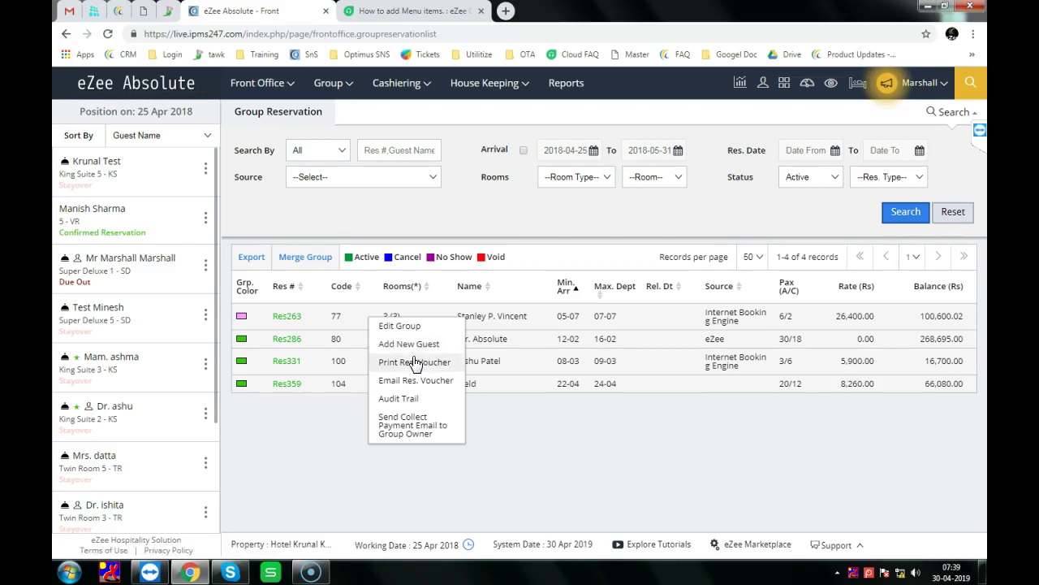
{"action": "left_click", "coordinate": [453, 369]}
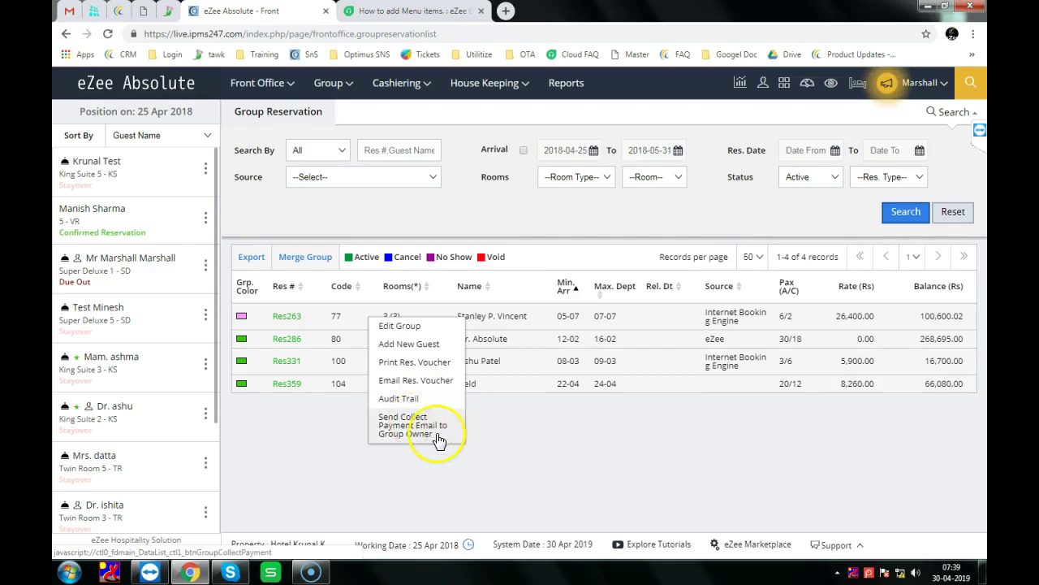
{"action": "left_click", "coordinate": [524, 445]}
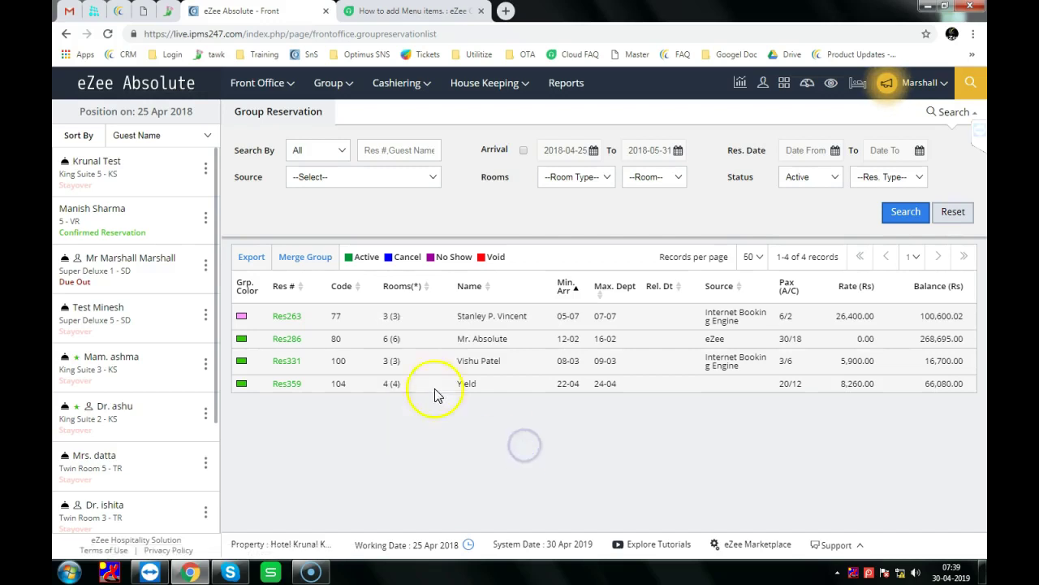
Look over the Merge Group dialog's room and group code filters, and close it.
{"action": "left_click", "coordinate": [310, 257]}
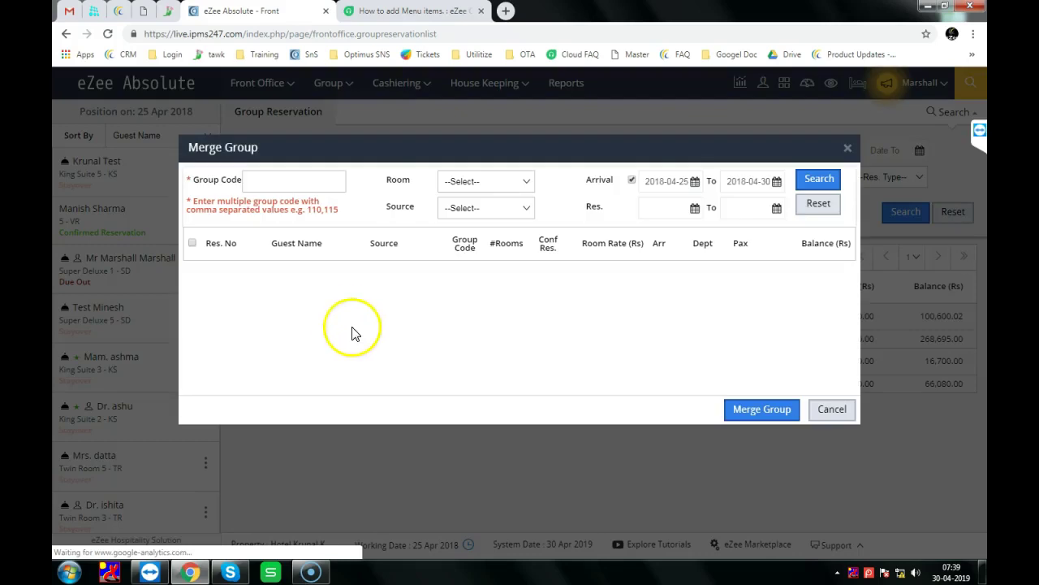
{"action": "left_click", "coordinate": [494, 183]}
{"action": "left_click", "coordinate": [492, 180]}
{"action": "left_click", "coordinate": [271, 179]}
{"action": "left_click", "coordinate": [846, 146]}
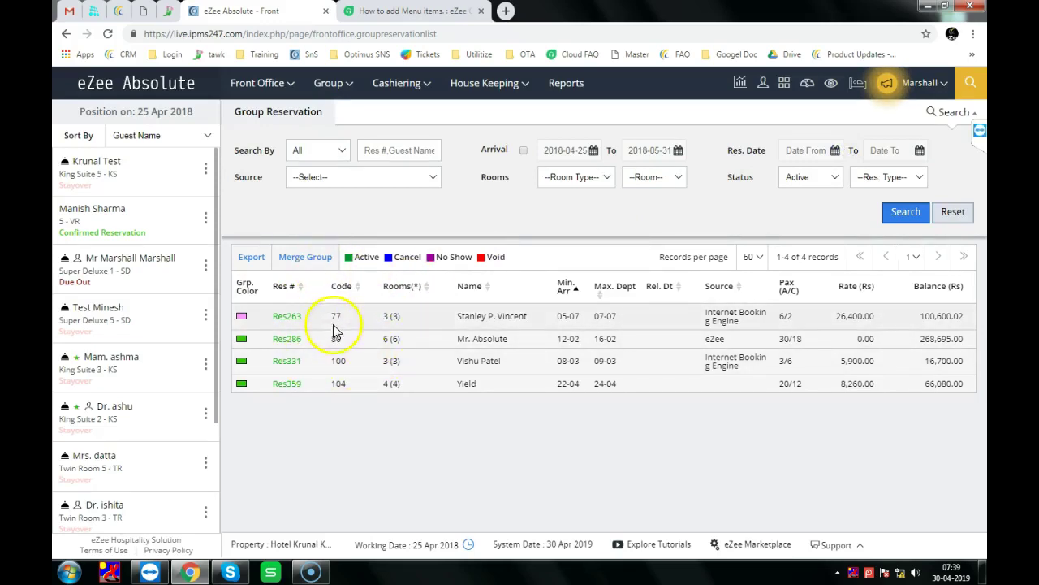
Search for group code 77 in Merge Group with the Arrival filter turned off.
{"action": "left_click", "coordinate": [321, 258]}
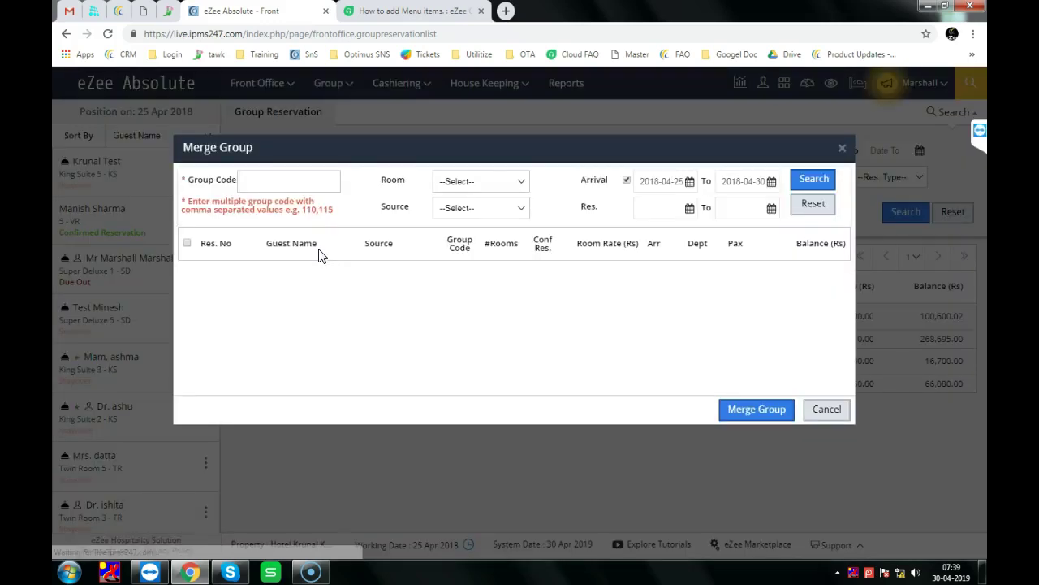
{"action": "left_click", "coordinate": [279, 180]}
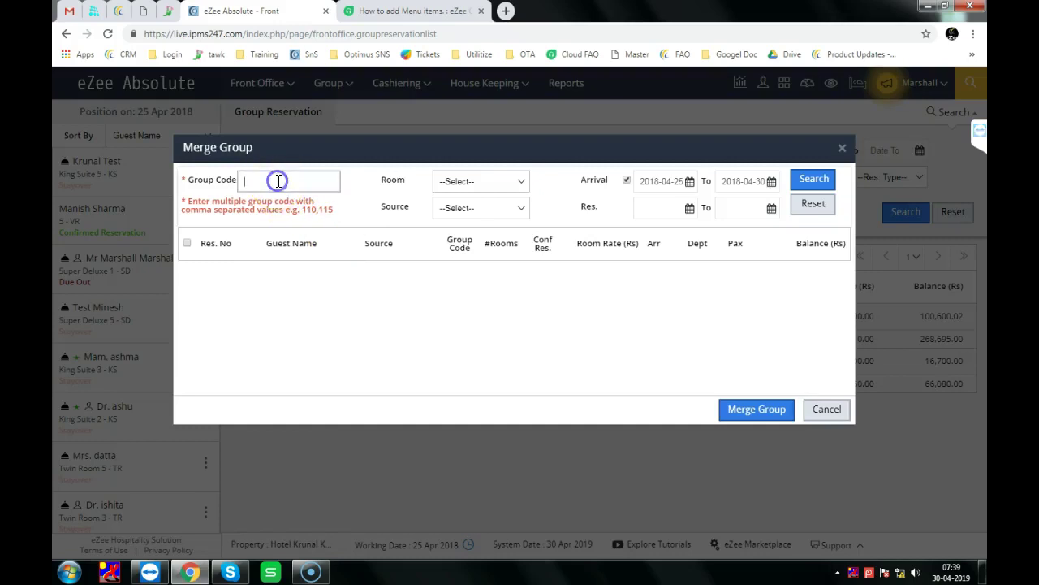
{"action": "left_click", "coordinate": [820, 185]}
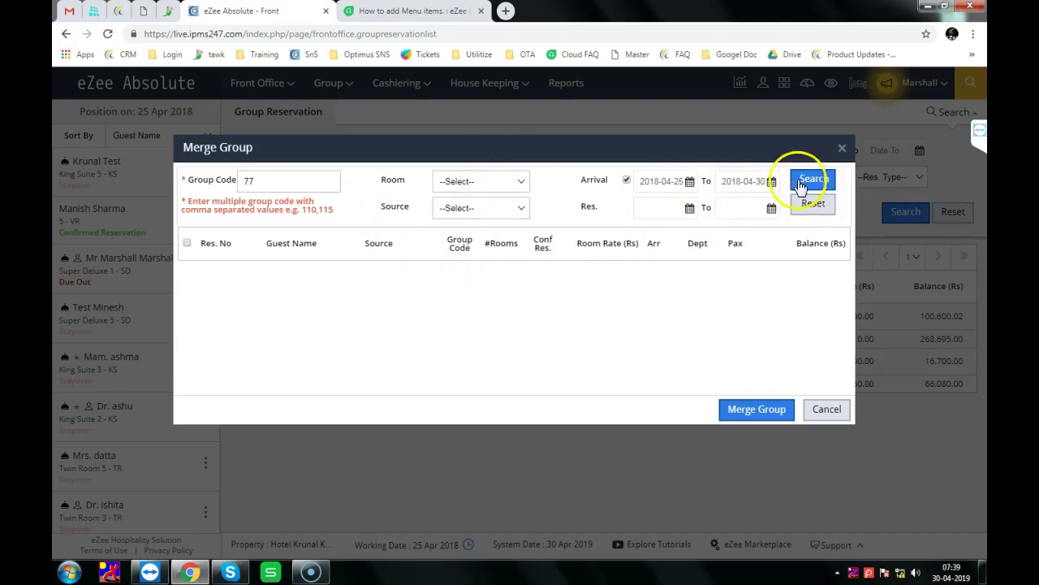
{"action": "left_click", "coordinate": [627, 180]}
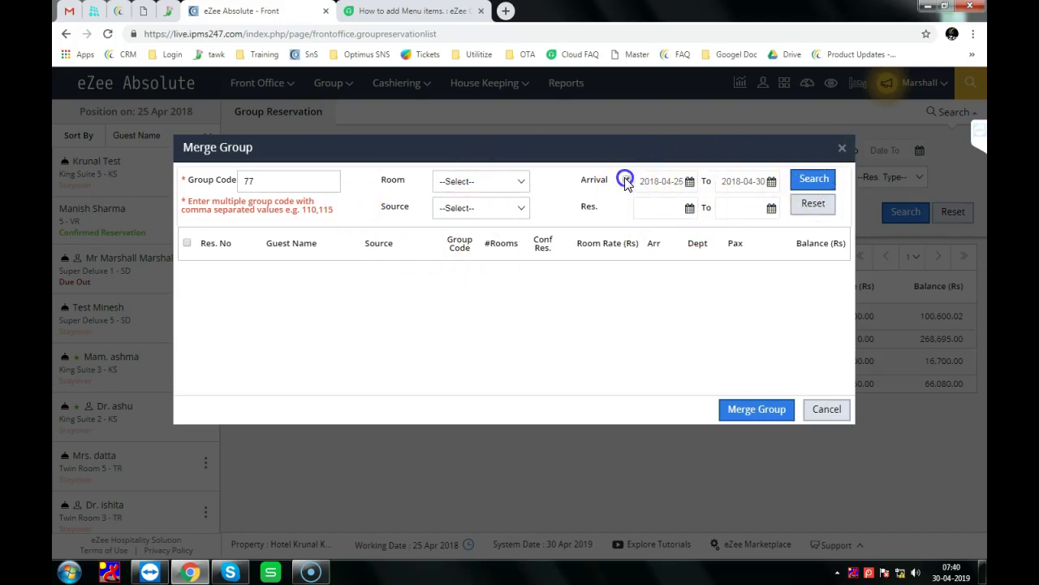
{"action": "left_click", "coordinate": [814, 179]}
{"action": "left_click", "coordinate": [401, 280]}
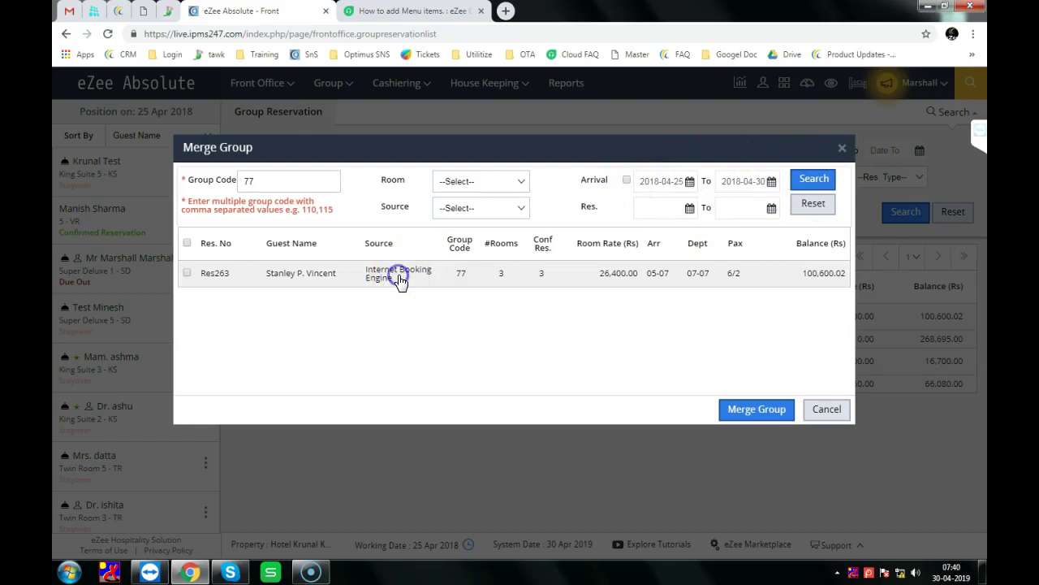
Try to merge with only group 77 selected, and close the Merge Group dialog.
{"action": "left_click", "coordinate": [187, 273]}
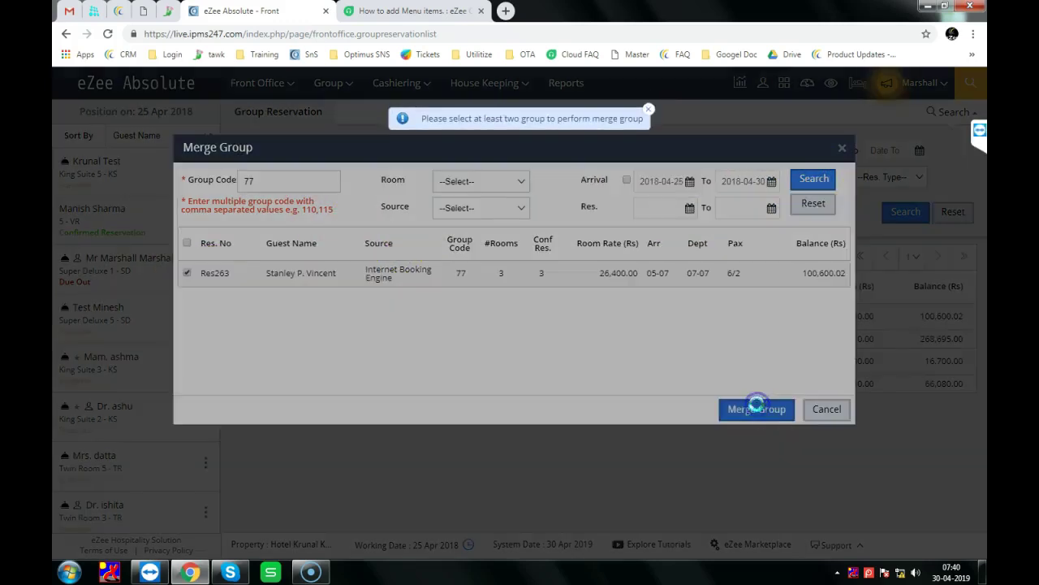
{"action": "left_click", "coordinate": [757, 409]}
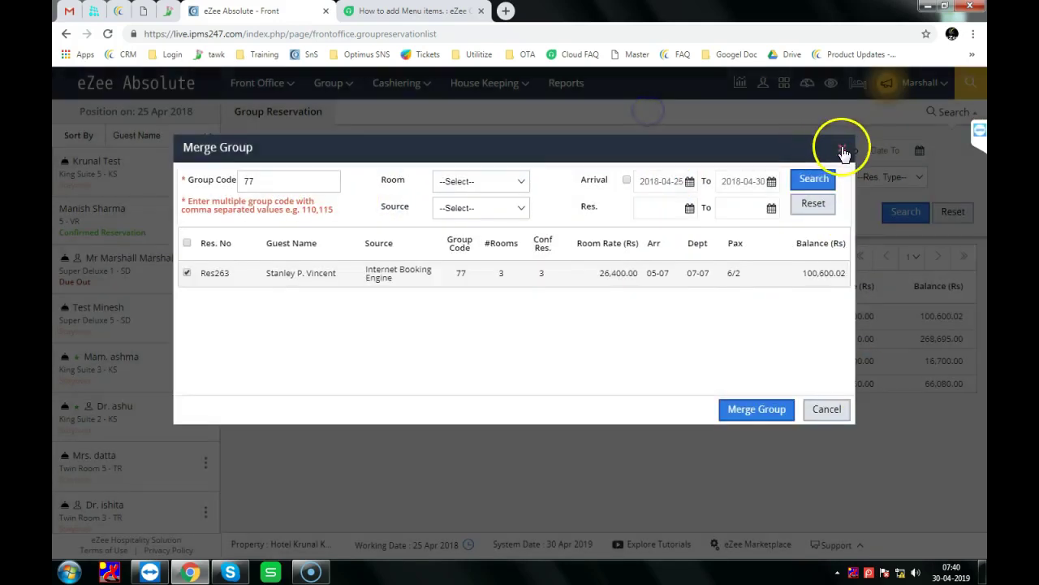
{"action": "left_click", "coordinate": [842, 148]}
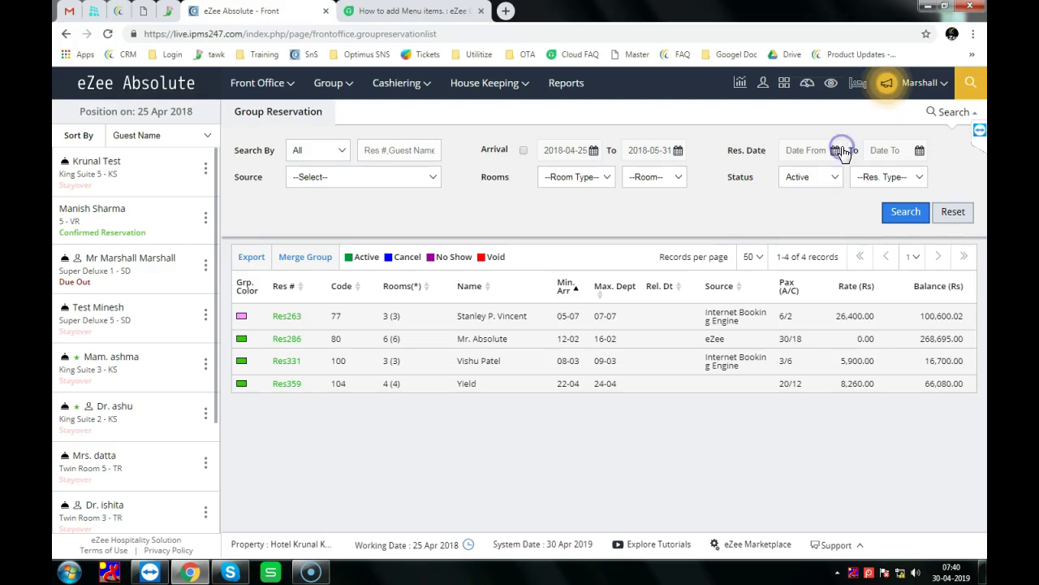
Open the Inhouse Group list and check the actions available for the group with code 97.
{"action": "left_click", "coordinate": [328, 82]}
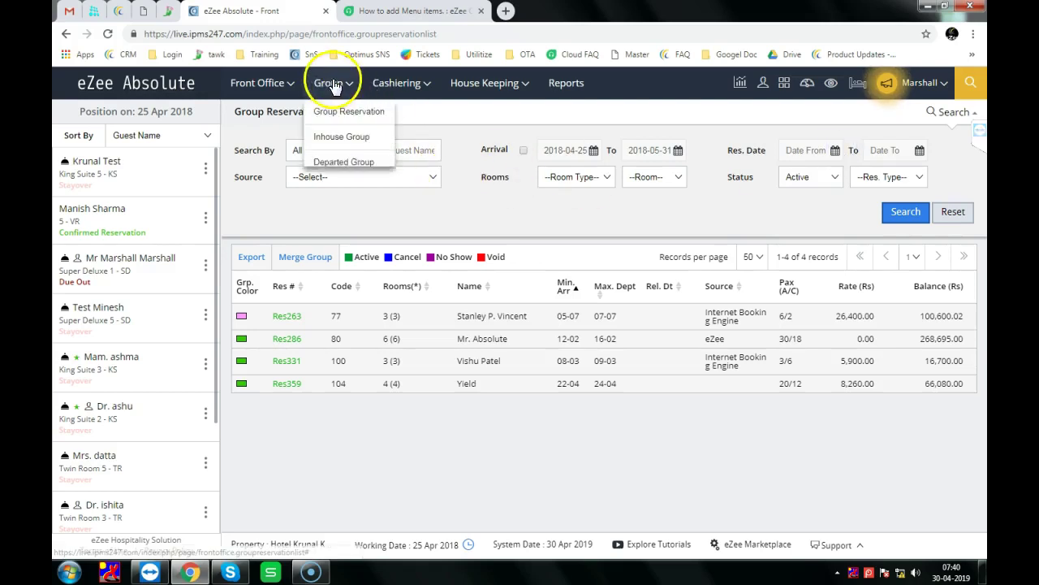
{"action": "left_click", "coordinate": [352, 138]}
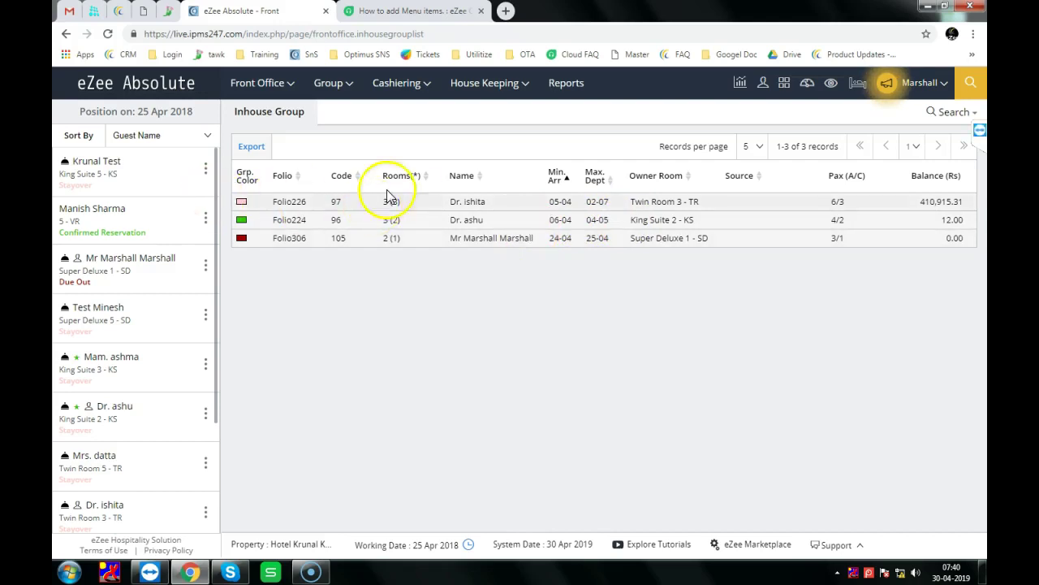
{"action": "right_click", "coordinate": [368, 208]}
{"action": "left_click", "coordinate": [333, 84]}
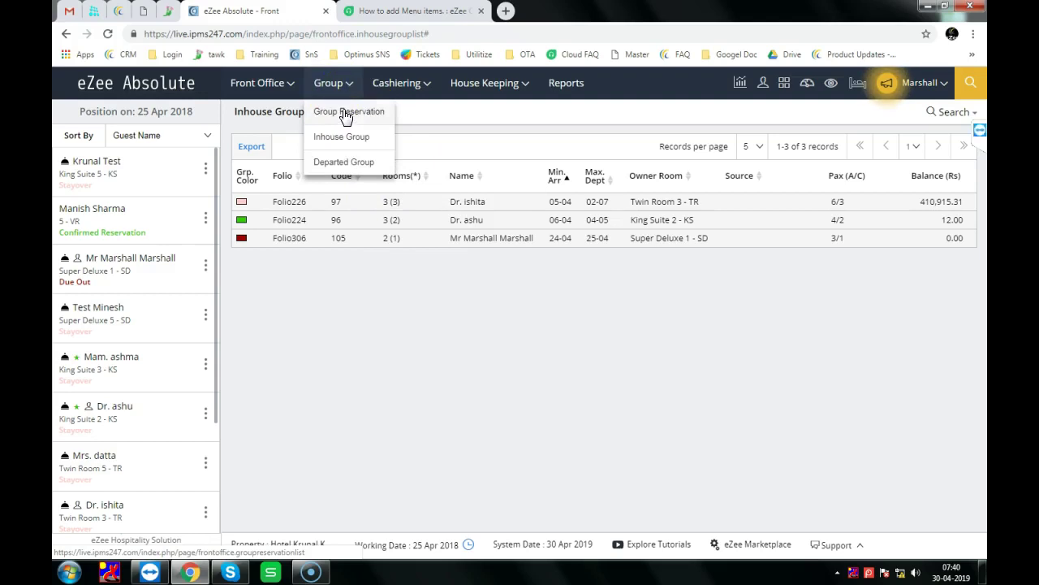
Review the edit, new guest and audit trail options for in-house group 97 again, and dismiss them.
{"action": "left_click", "coordinate": [424, 204]}
{"action": "right_click", "coordinate": [423, 203]}
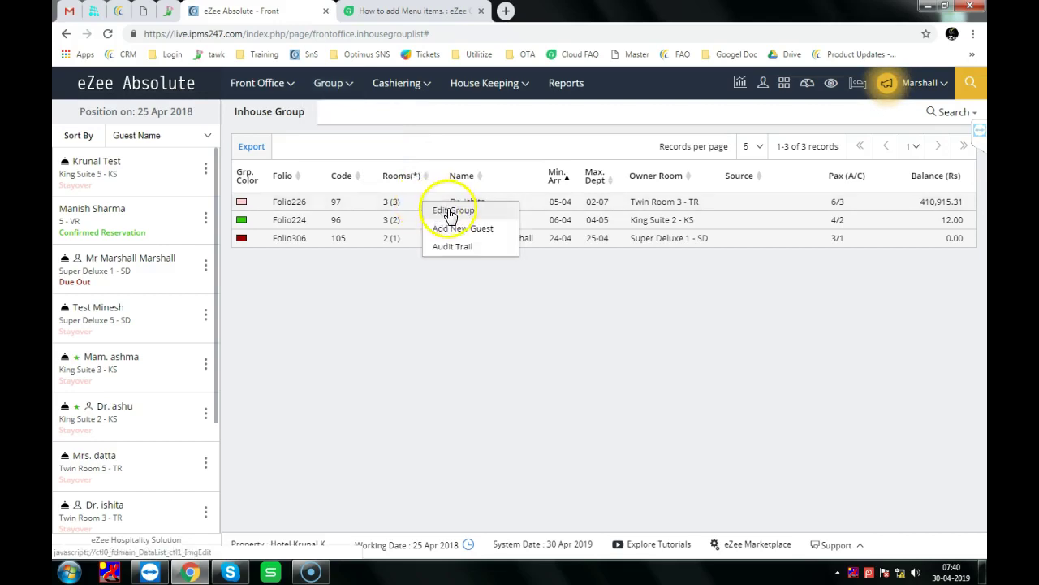
{"action": "left_click", "coordinate": [441, 338]}
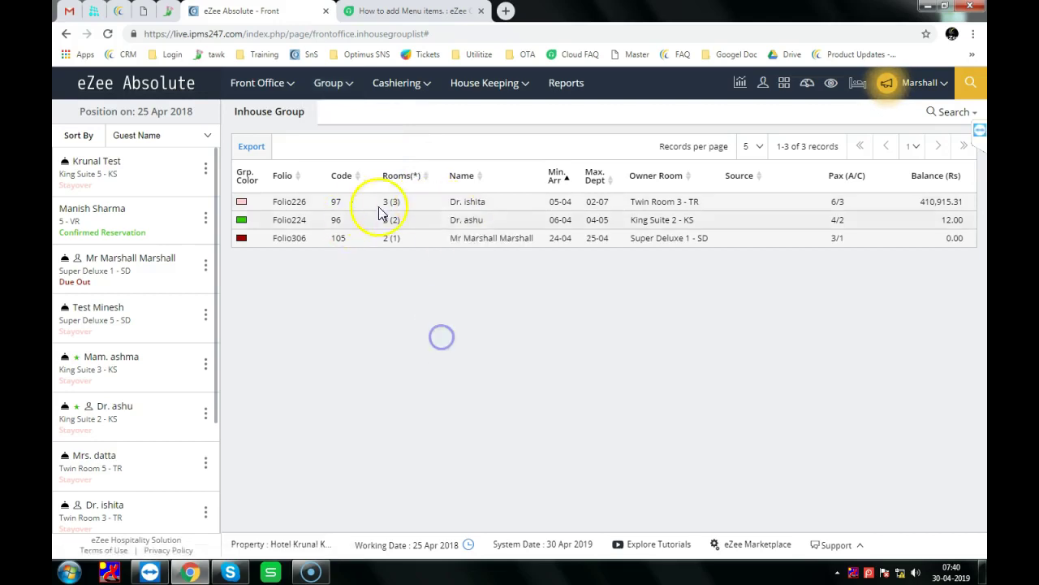
{"action": "right_click", "coordinate": [419, 202]}
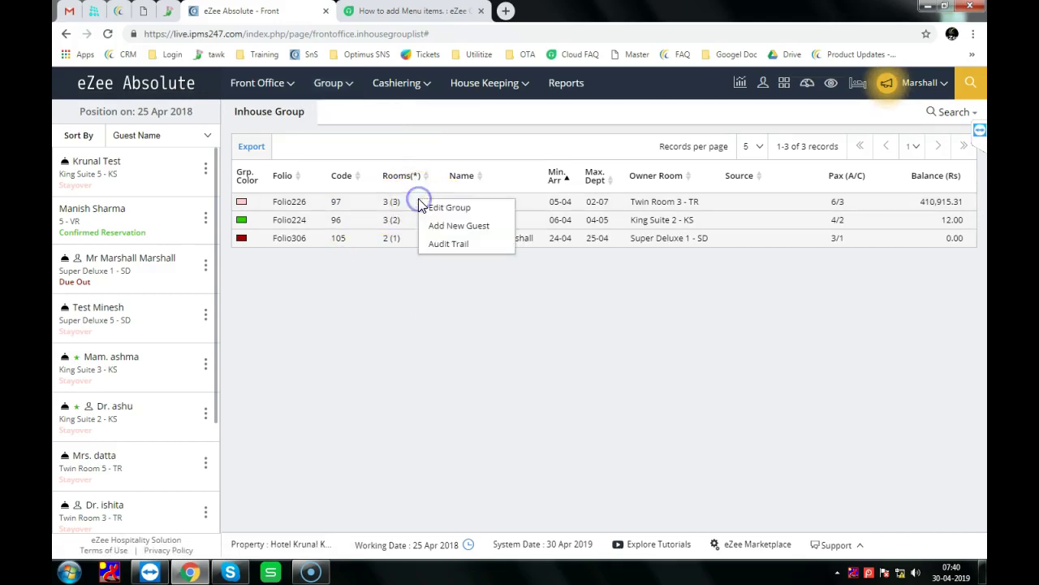
{"action": "left_click", "coordinate": [493, 293]}
Open the Departed Group list and show its search filters.
{"action": "left_click", "coordinate": [329, 83]}
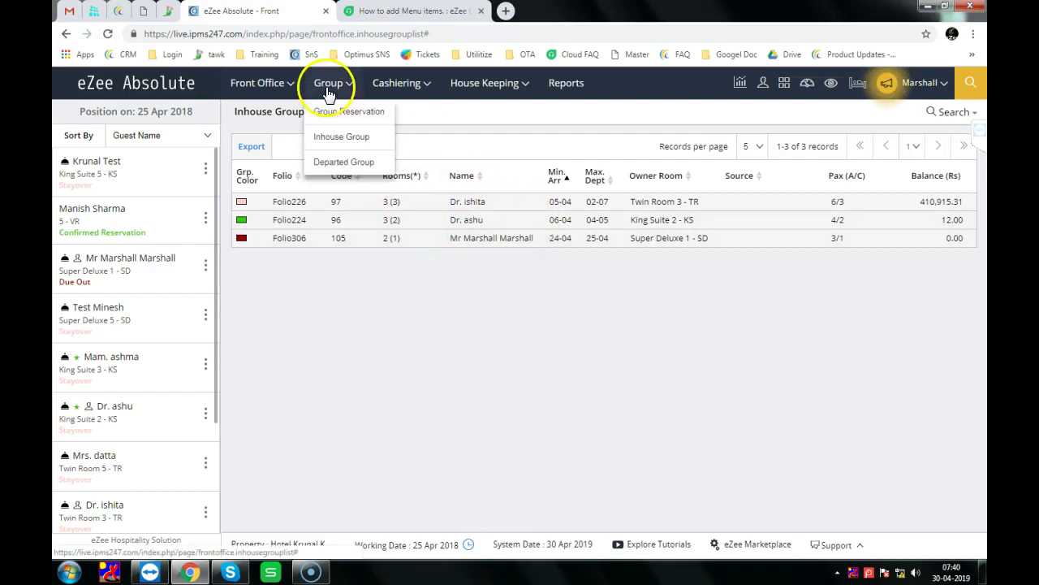
{"action": "left_click", "coordinate": [341, 163]}
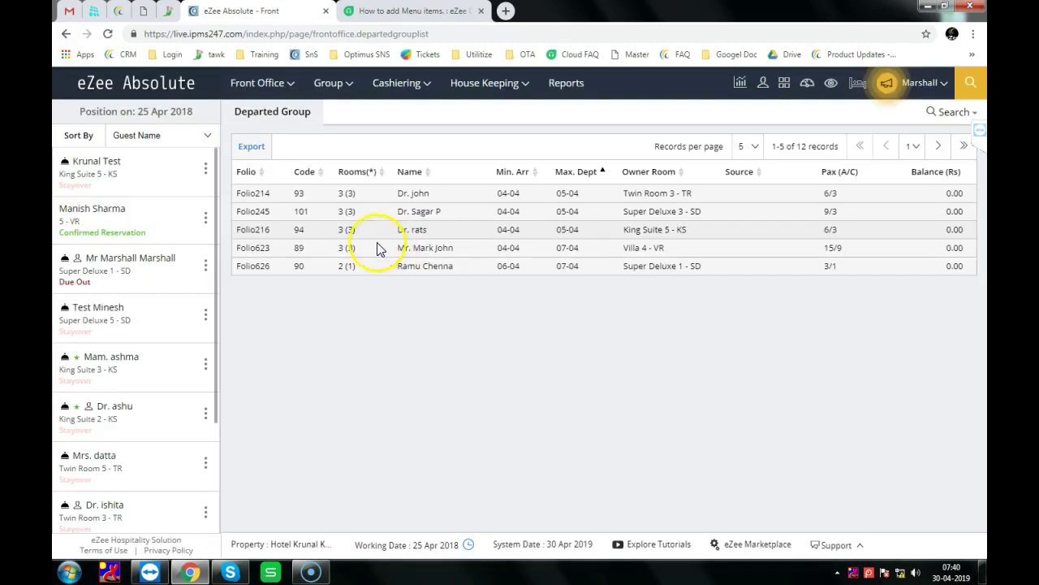
{"action": "left_click", "coordinate": [944, 113]}
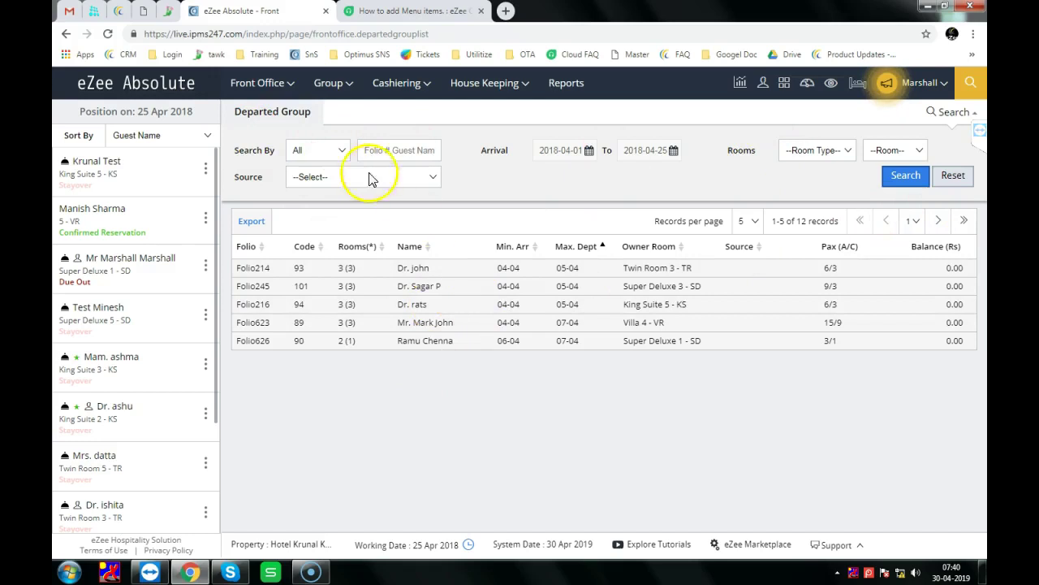
Open the Travel Agent Database and bring up the form for adding a travel agent.
{"action": "mouse_move", "coordinate": [400, 86]}
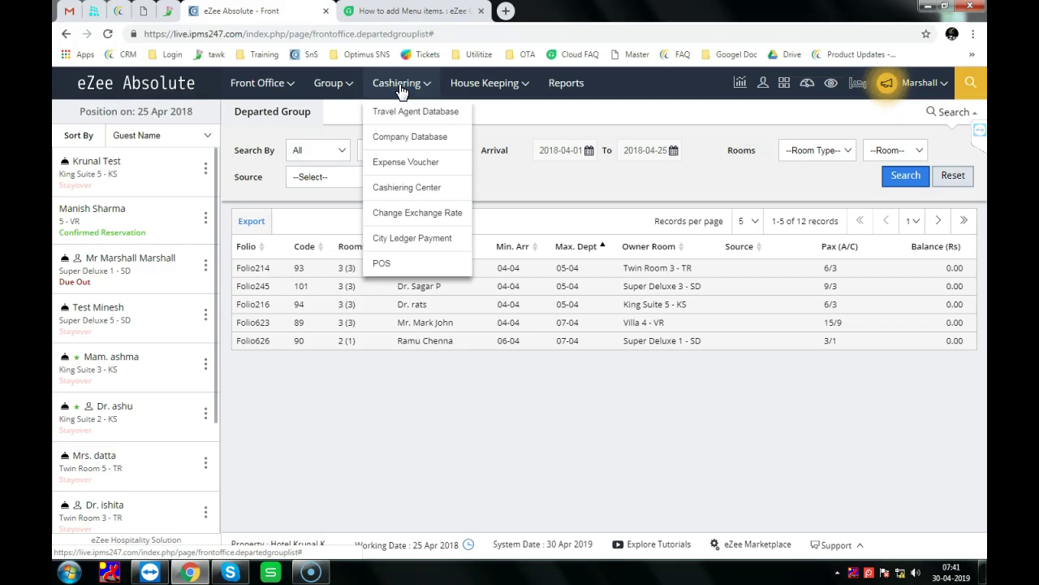
{"action": "left_click", "coordinate": [402, 91]}
{"action": "left_click", "coordinate": [414, 118]}
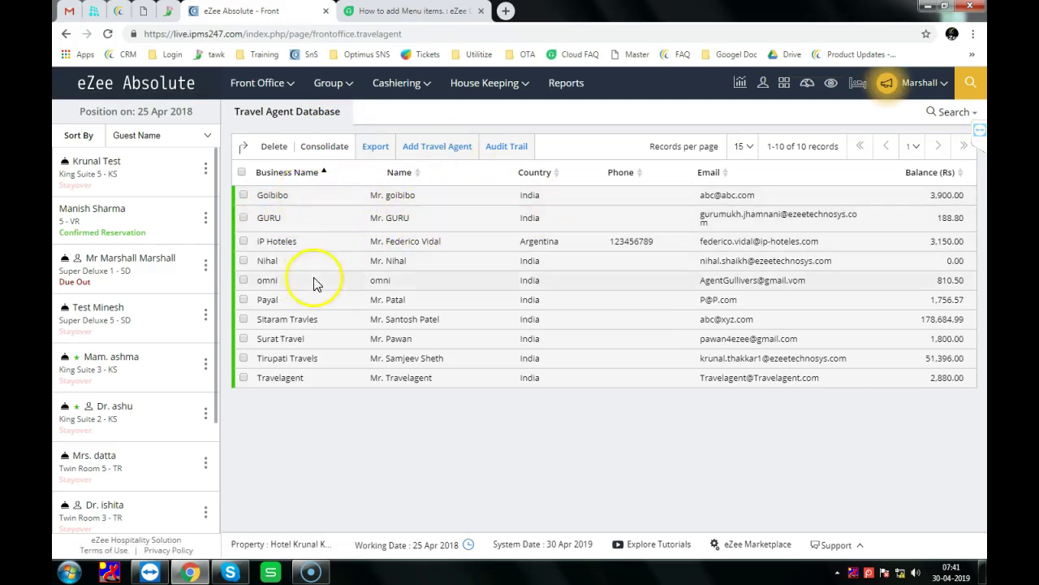
{"action": "left_click", "coordinate": [436, 151]}
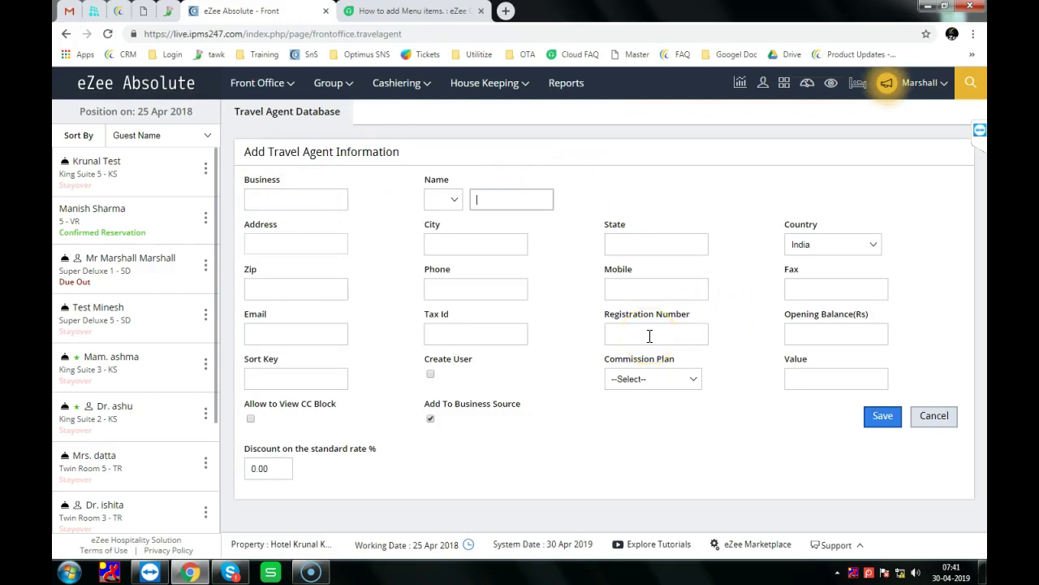
Look over the travel agent form's Tax Id, Registration Number, Add To Business Source, Commission Plan and standard rate discount fields.
{"action": "left_click", "coordinate": [471, 336]}
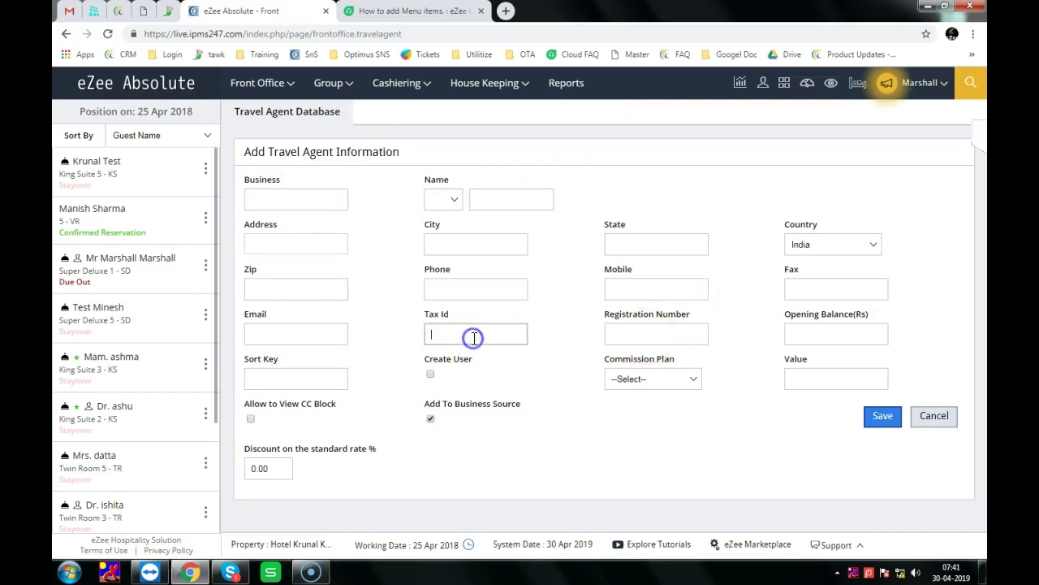
{"action": "left_click", "coordinate": [623, 333]}
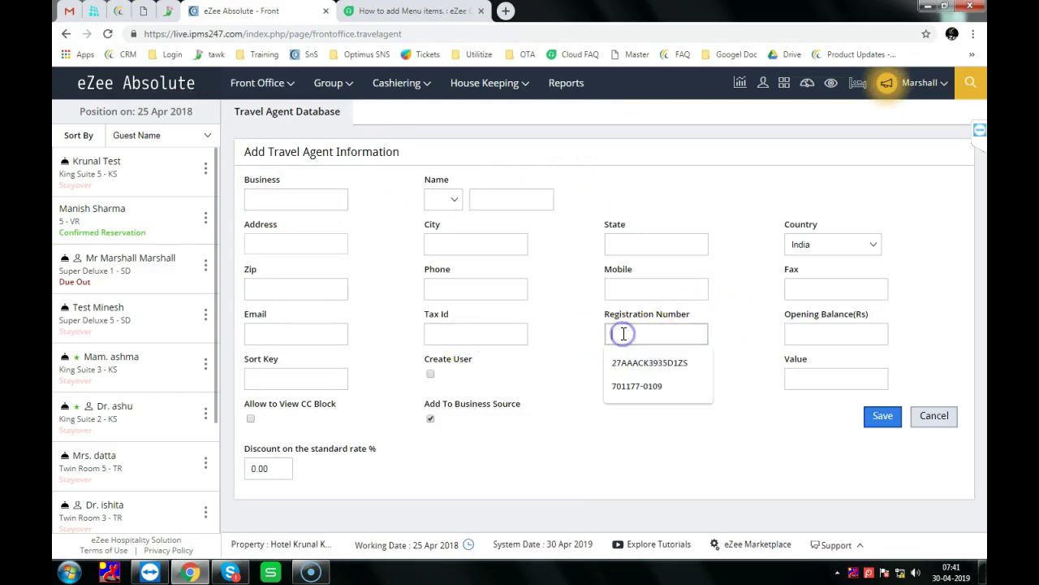
{"action": "left_click", "coordinate": [614, 444]}
{"action": "left_click", "coordinate": [431, 418]}
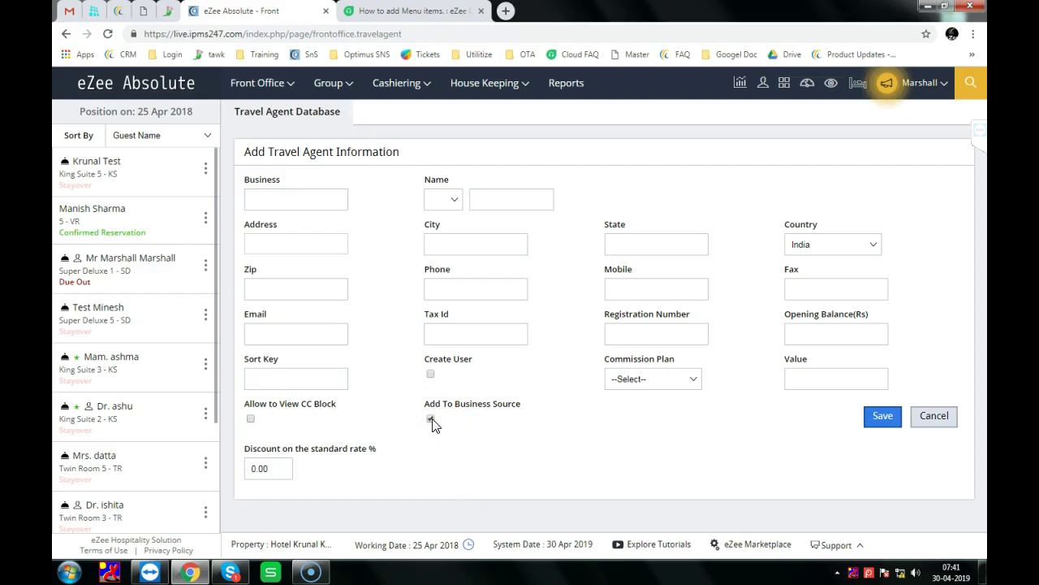
{"action": "left_click", "coordinate": [658, 378]}
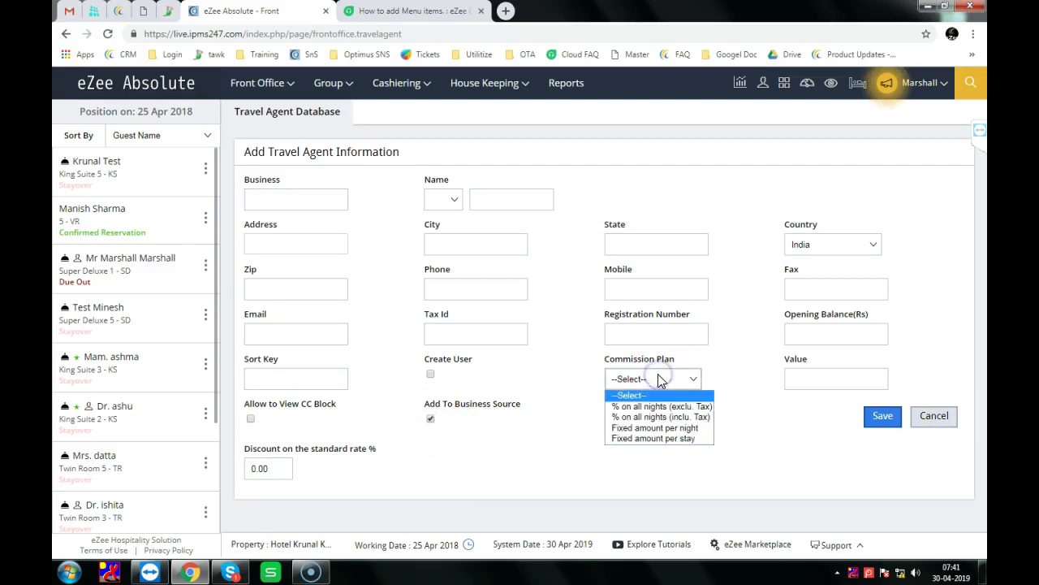
{"action": "left_click", "coordinate": [681, 380]}
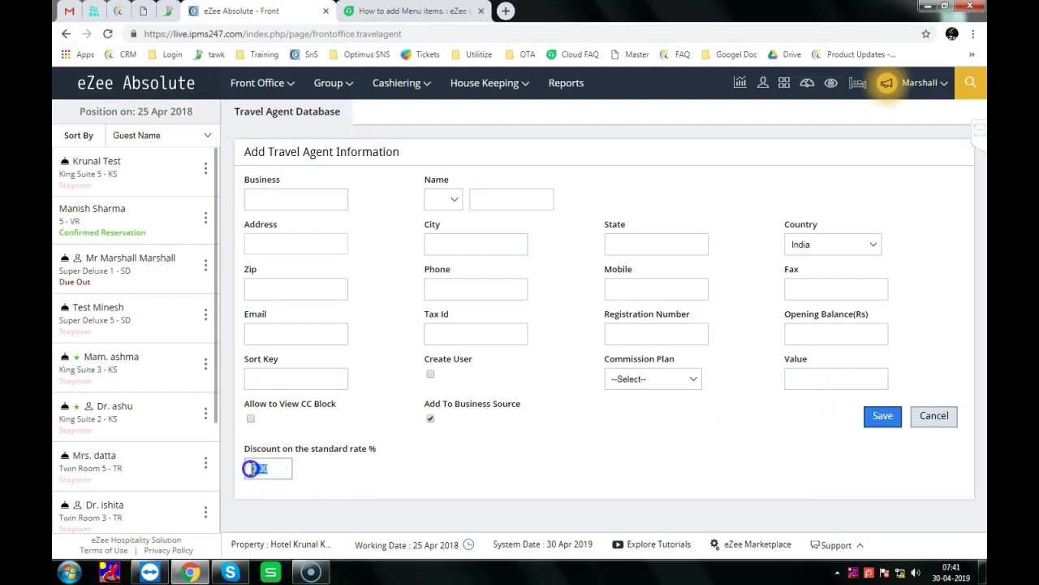
{"action": "left_click", "coordinate": [281, 465]}
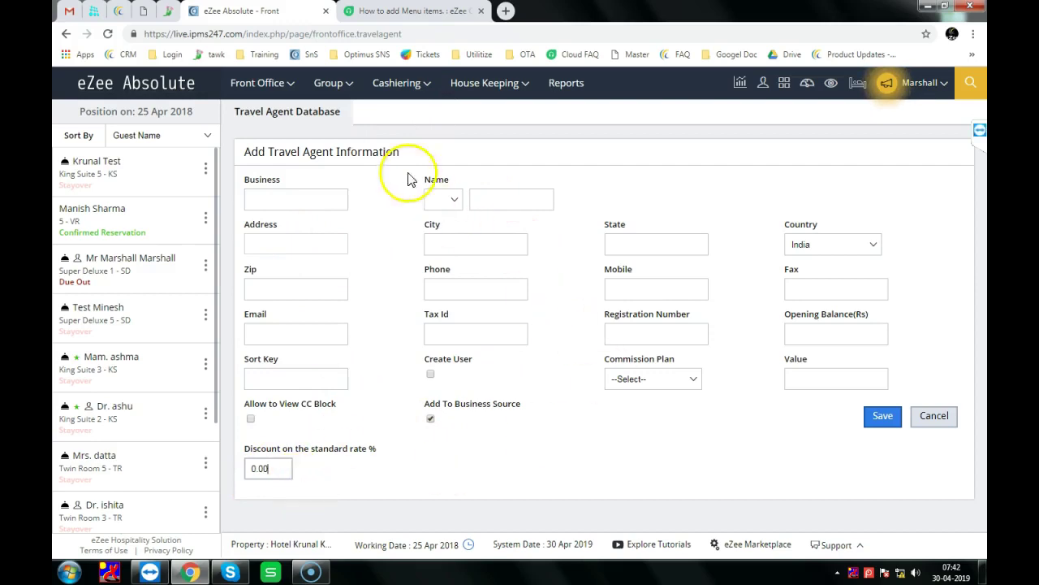
Leave the travel agent form and open the Company Database.
{"action": "left_click", "coordinate": [271, 86]}
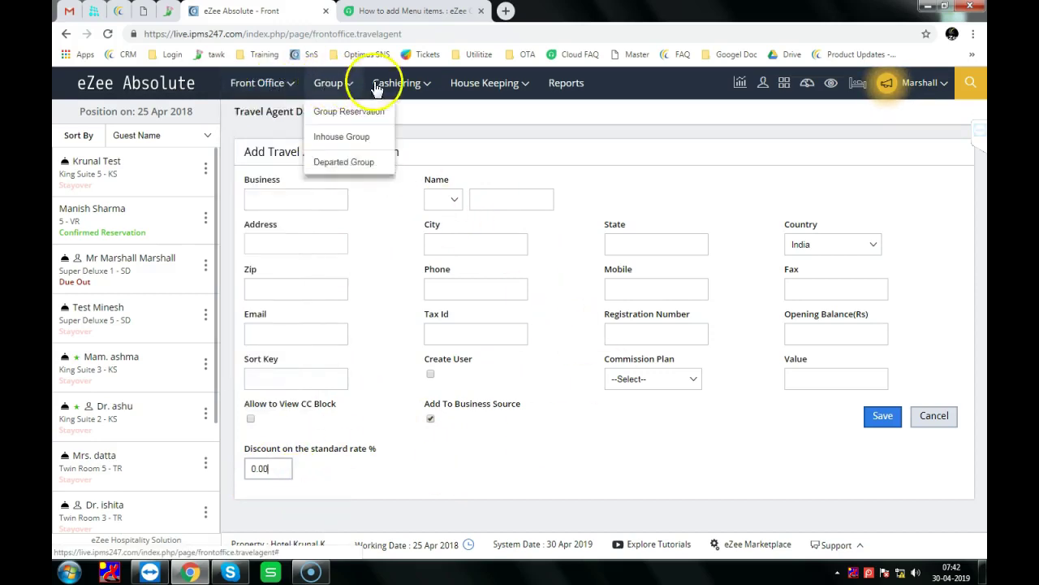
{"action": "mouse_move", "coordinate": [396, 83]}
{"action": "left_click", "coordinate": [416, 140]}
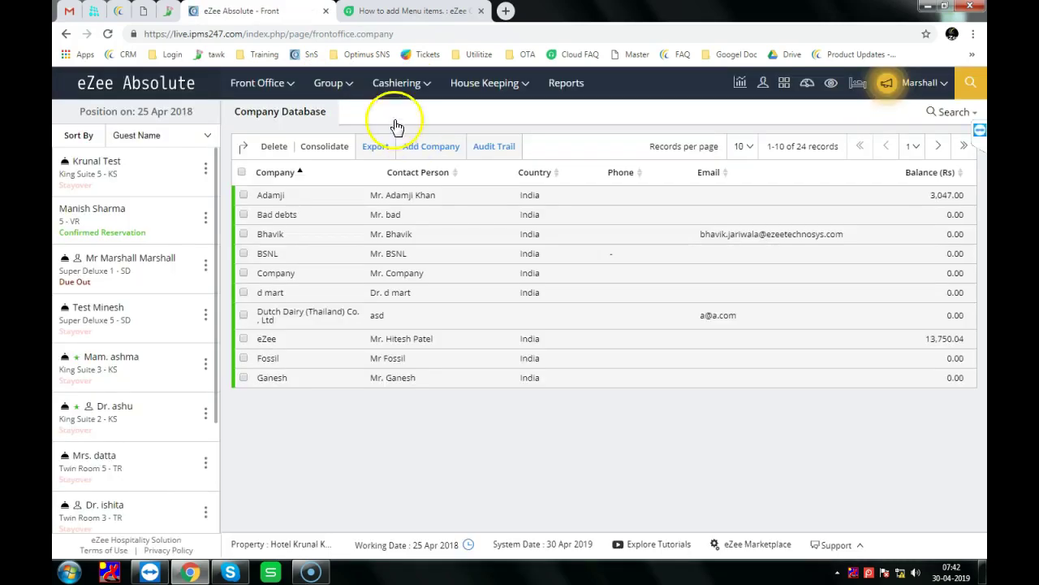
{"action": "left_click", "coordinate": [331, 83]}
{"action": "left_click", "coordinate": [614, 494]}
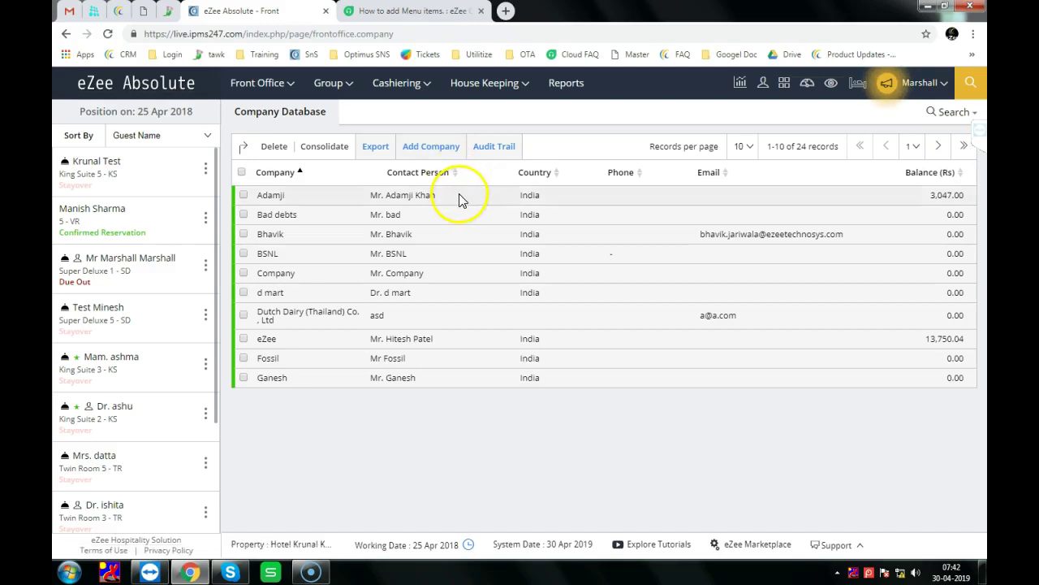
Examine the Add Company form's city ledger exclusion option, and return to the company list to show its search filters.
{"action": "left_click", "coordinate": [435, 148]}
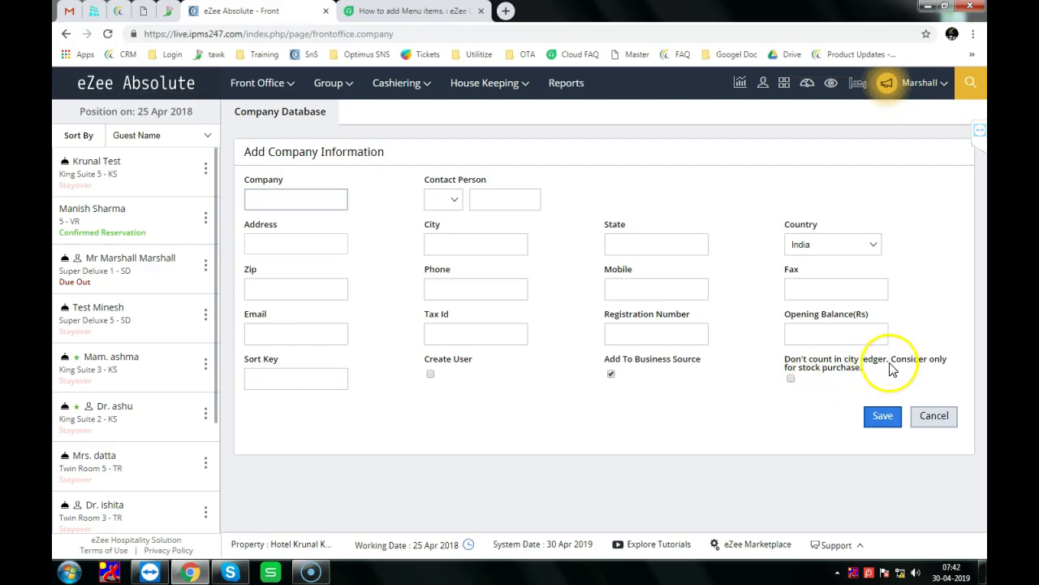
{"action": "left_click", "coordinate": [792, 380]}
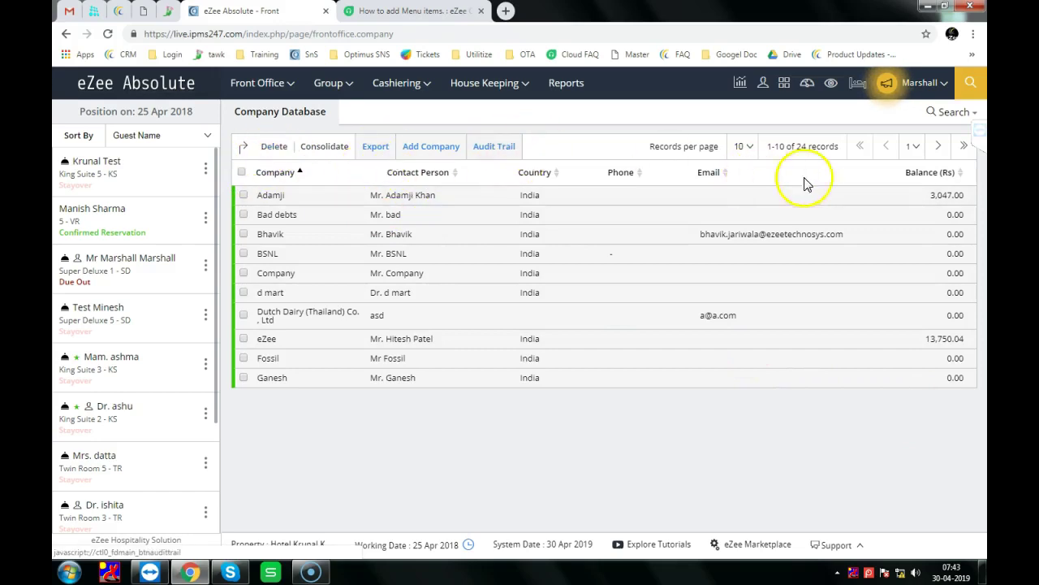
{"action": "left_click", "coordinate": [947, 114]}
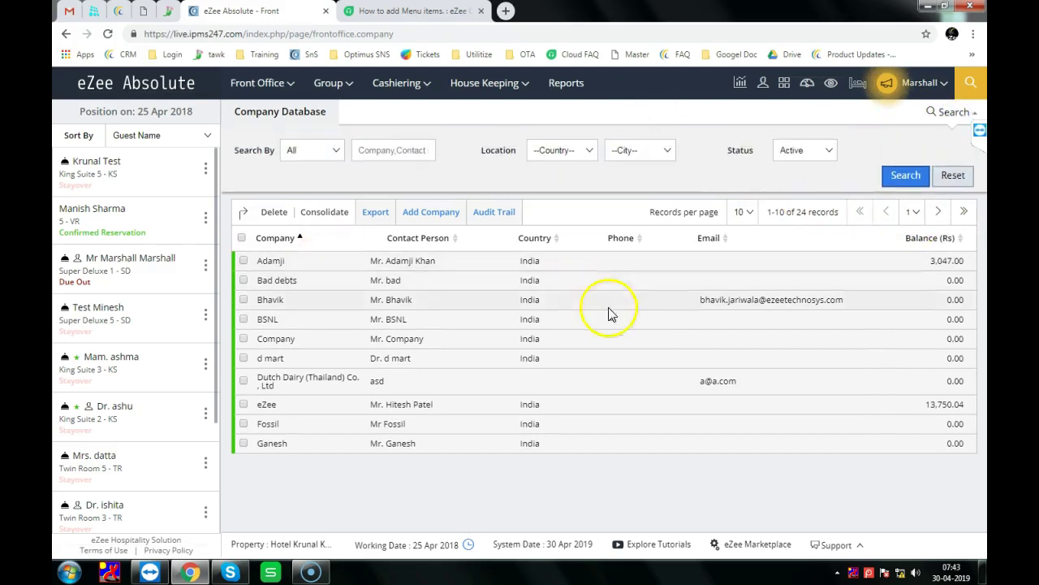
Open the Expense Voucher page and look over its contact, voucher details and charges sections.
{"action": "mouse_move", "coordinate": [355, 96]}
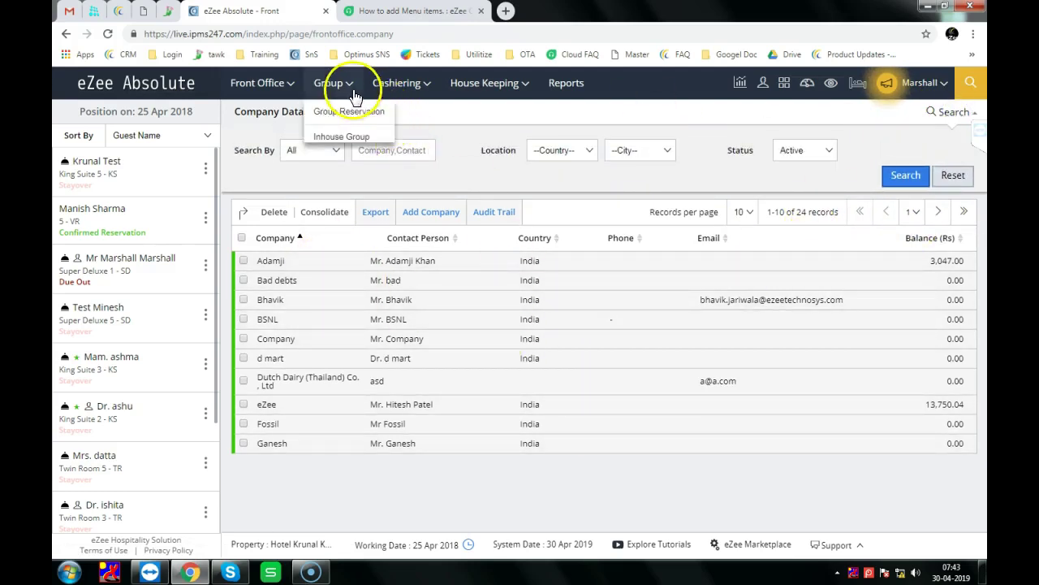
{"action": "mouse_move", "coordinate": [394, 84]}
{"action": "left_click", "coordinate": [406, 163]}
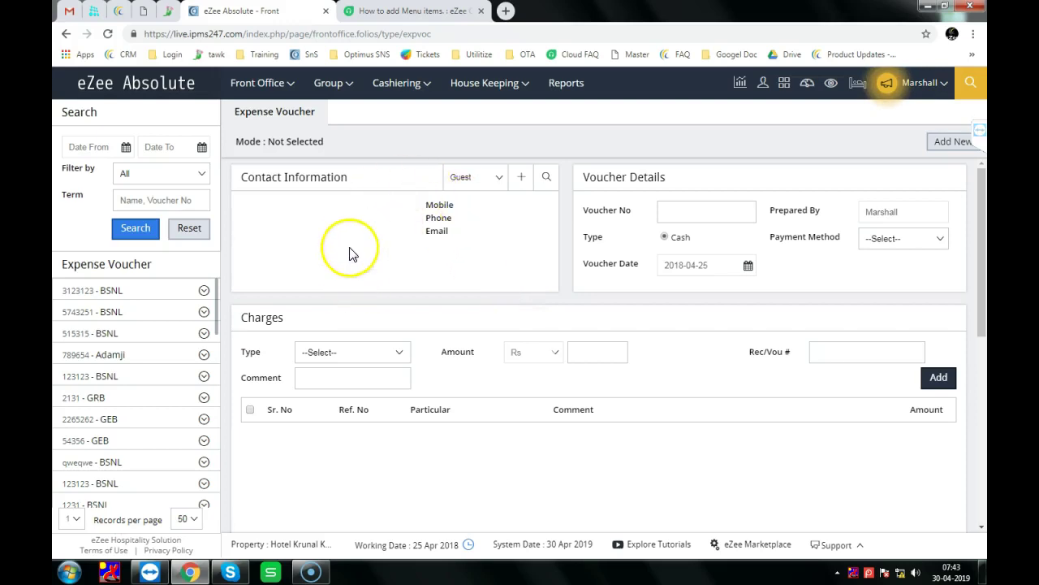
{"action": "scroll", "coordinate": [351, 248], "scroll_direction": "down", "scroll_amount": 2}
{"action": "scroll", "coordinate": [461, 329], "scroll_direction": "up", "scroll_amount": 2}
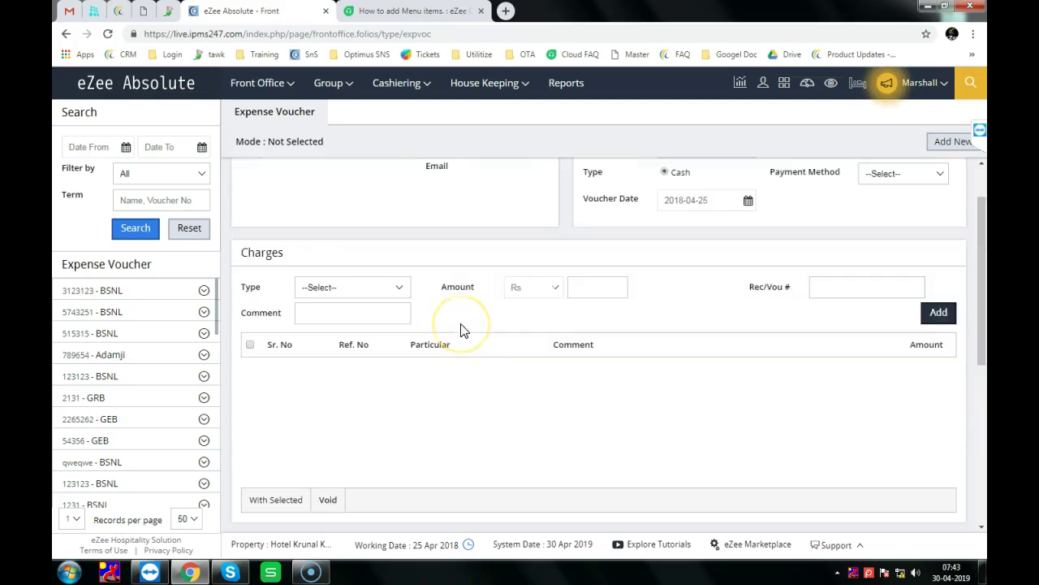
{"action": "scroll", "coordinate": [460, 329], "scroll_direction": "up", "scroll_amount": 1}
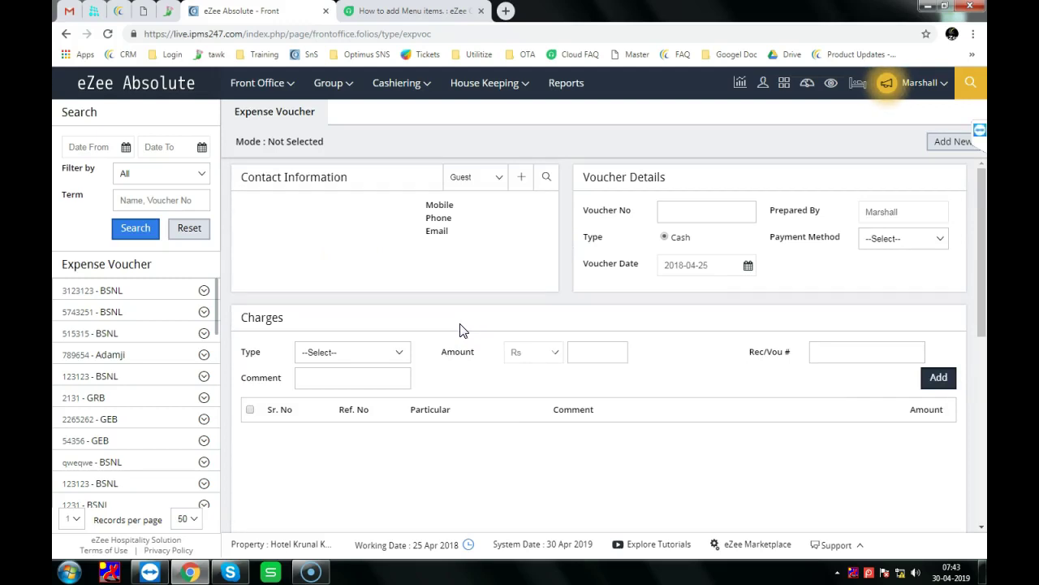
Check the voucher's available payment methods and the paid-out types offered for charges.
{"action": "left_click", "coordinate": [911, 240]}
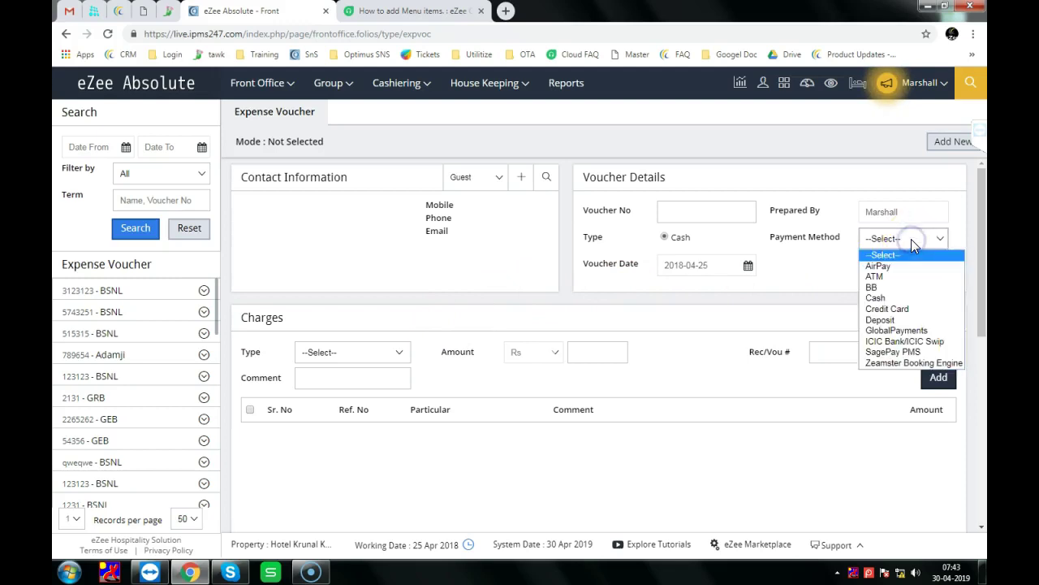
{"action": "left_click", "coordinate": [818, 244]}
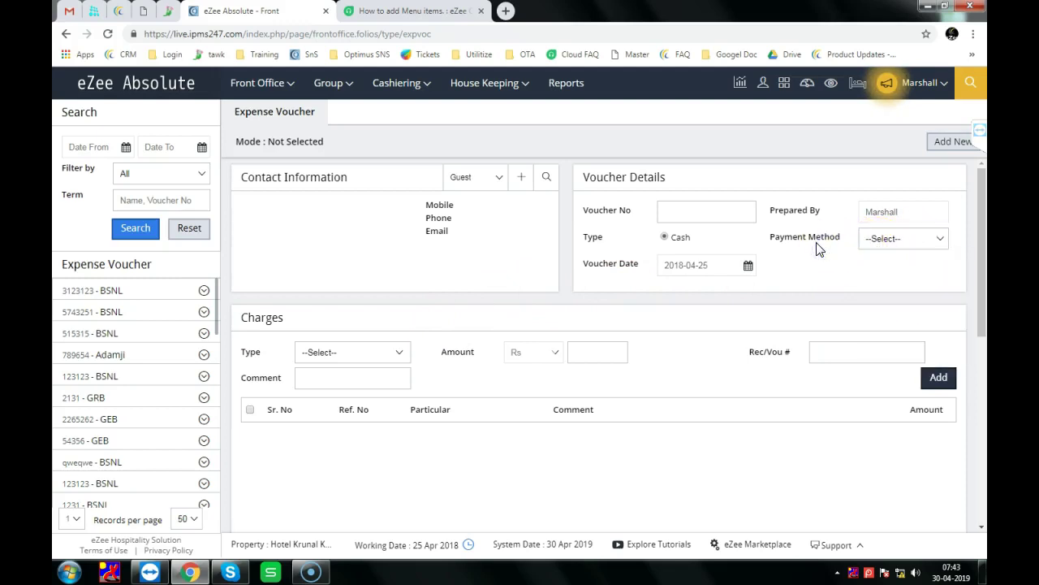
{"action": "left_click", "coordinate": [393, 355]}
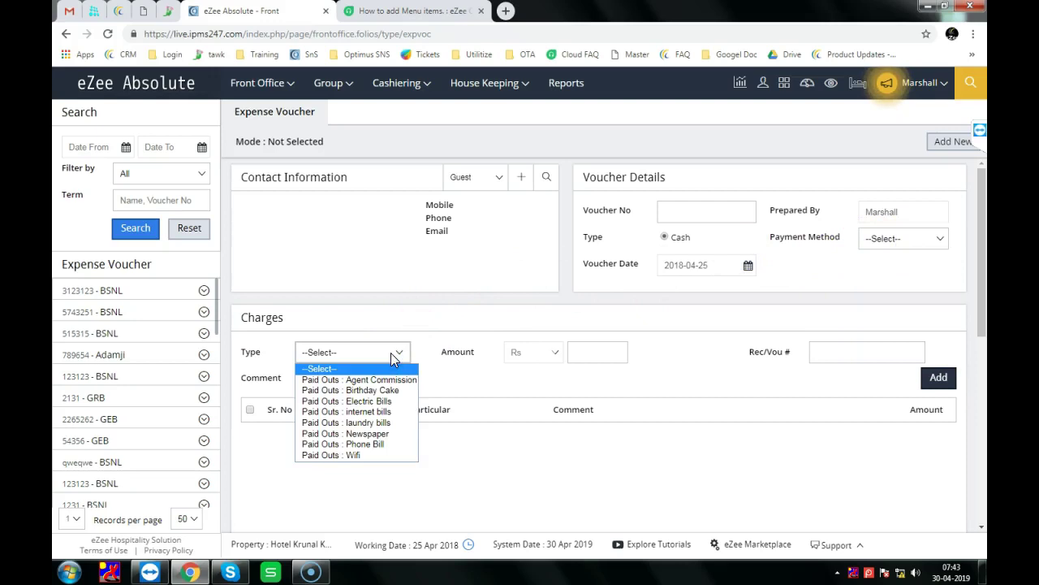
{"action": "left_click", "coordinate": [434, 268]}
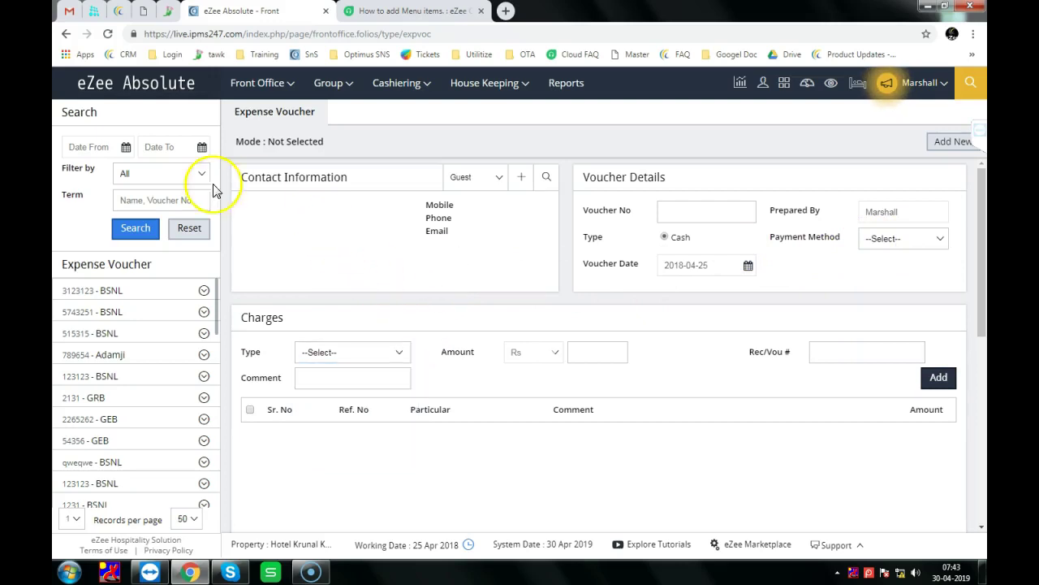
Set the expense voucher search to filter by Name and the contact type to Travel Agent.
{"action": "left_click", "coordinate": [180, 176]}
{"action": "left_click", "coordinate": [173, 200]}
{"action": "scroll", "coordinate": [430, 232], "scroll_direction": "down", "scroll_amount": 3}
{"action": "scroll", "coordinate": [471, 268], "scroll_direction": "up", "scroll_amount": 3}
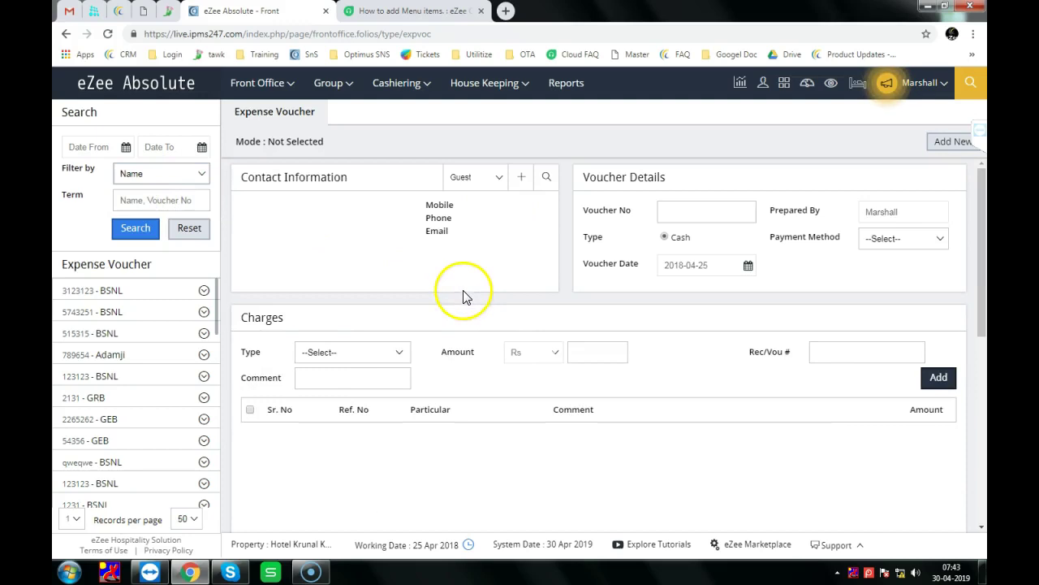
{"action": "left_click", "coordinate": [503, 177]}
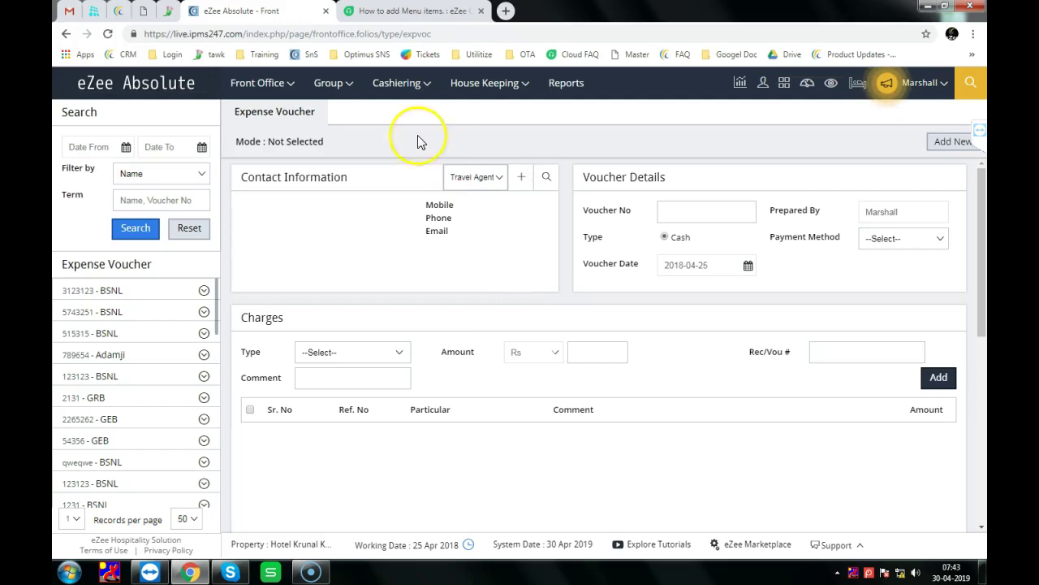
Open the Cashiering Center and set its action to Pay to Travel Agent.
{"action": "mouse_move", "coordinate": [408, 86]}
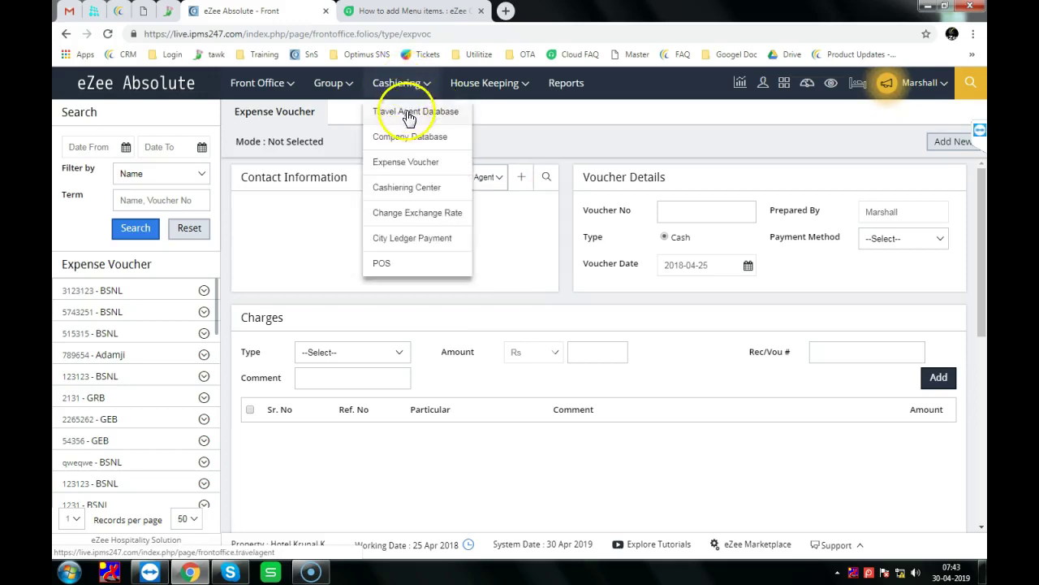
{"action": "left_click", "coordinate": [406, 187]}
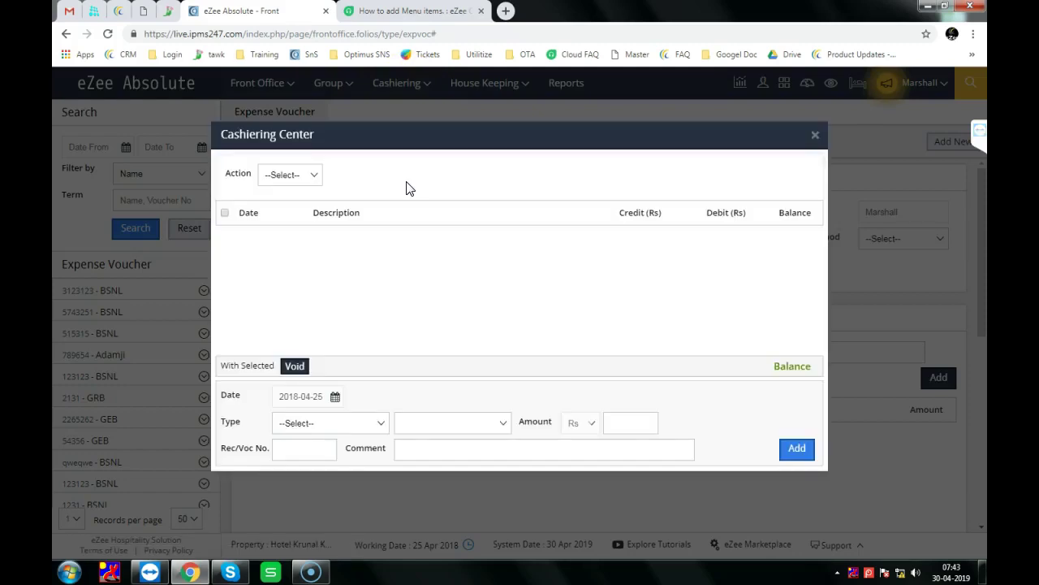
{"action": "left_click", "coordinate": [322, 174]}
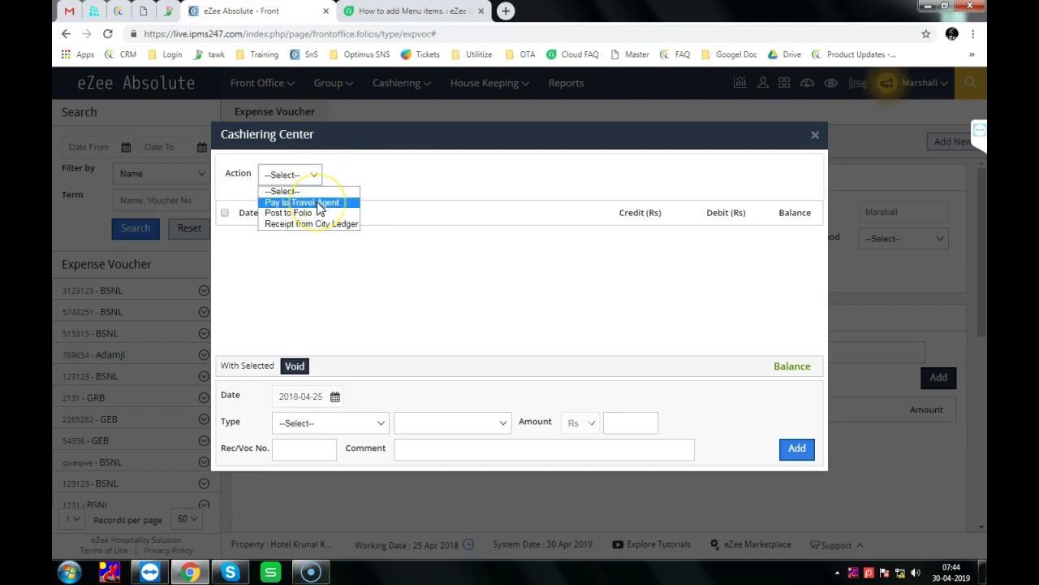
{"action": "left_click", "coordinate": [319, 203]}
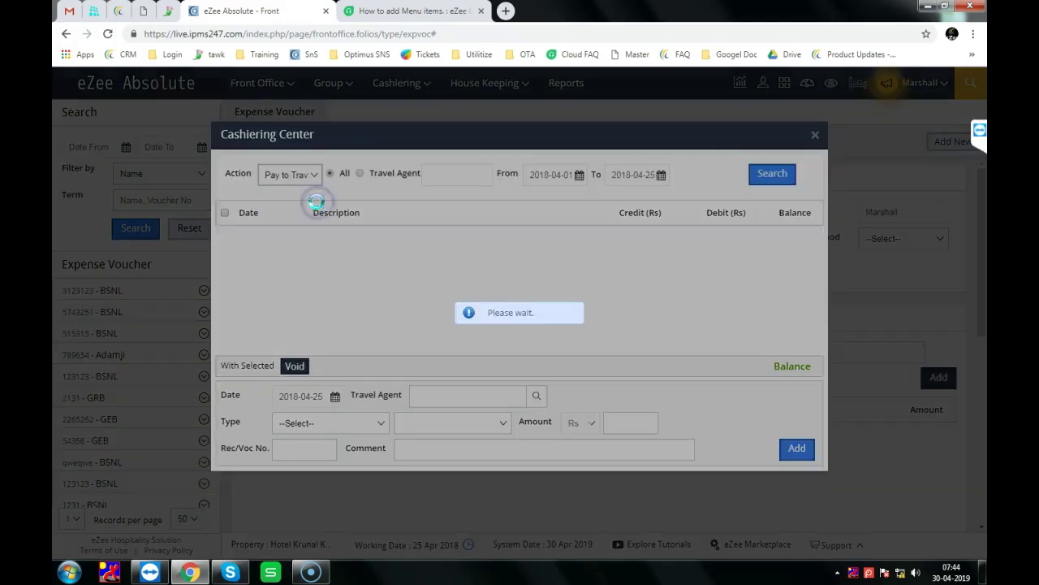
Switch the Pay to Travel Agent search from All to Travel Agent and try the agent lookup without entering a name.
{"action": "left_click", "coordinate": [465, 173]}
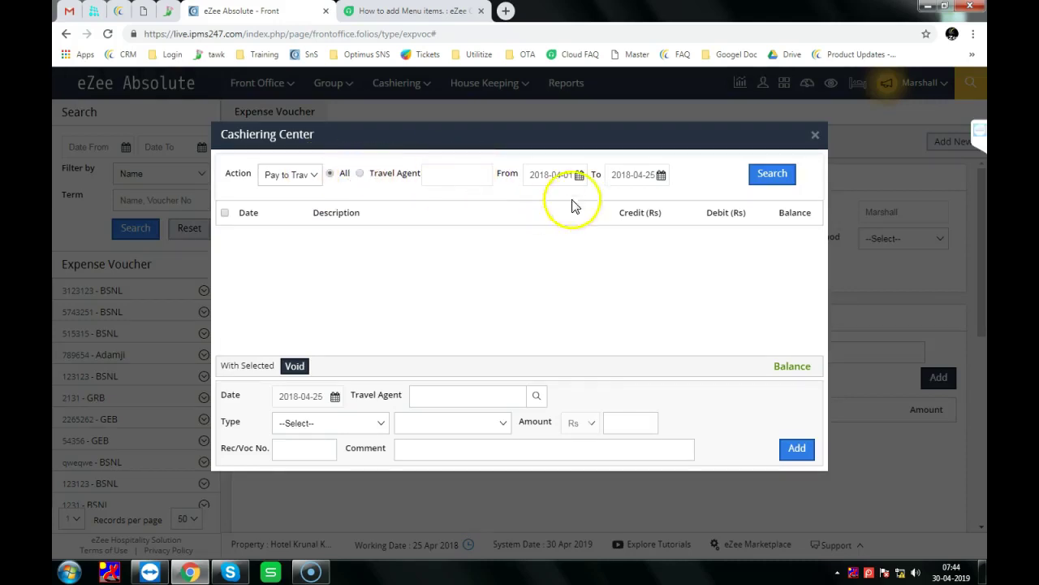
{"action": "left_click", "coordinate": [436, 175]}
{"action": "left_click", "coordinate": [448, 176]}
{"action": "left_click", "coordinate": [360, 173]}
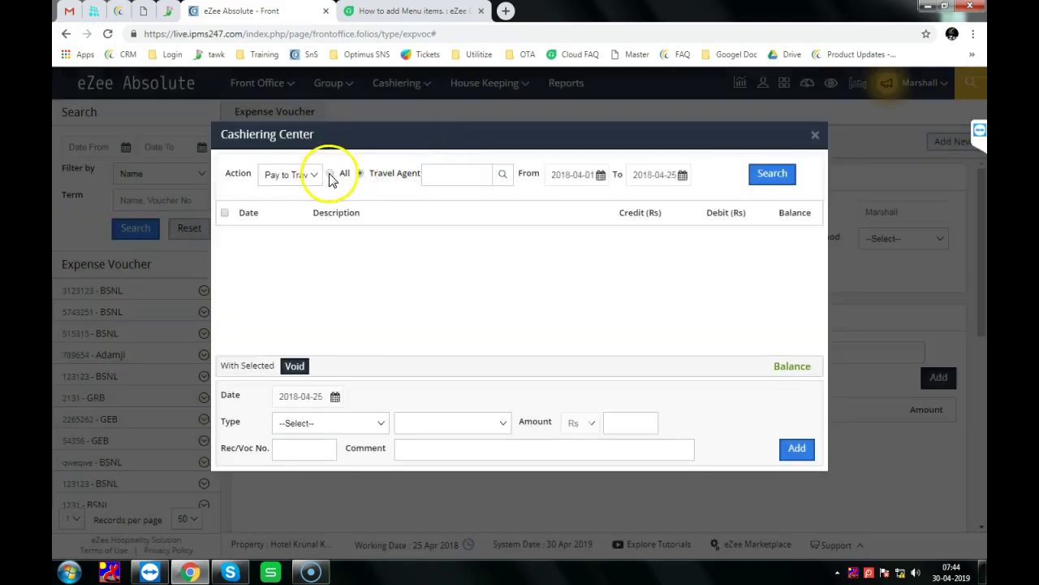
{"action": "left_click", "coordinate": [330, 175]}
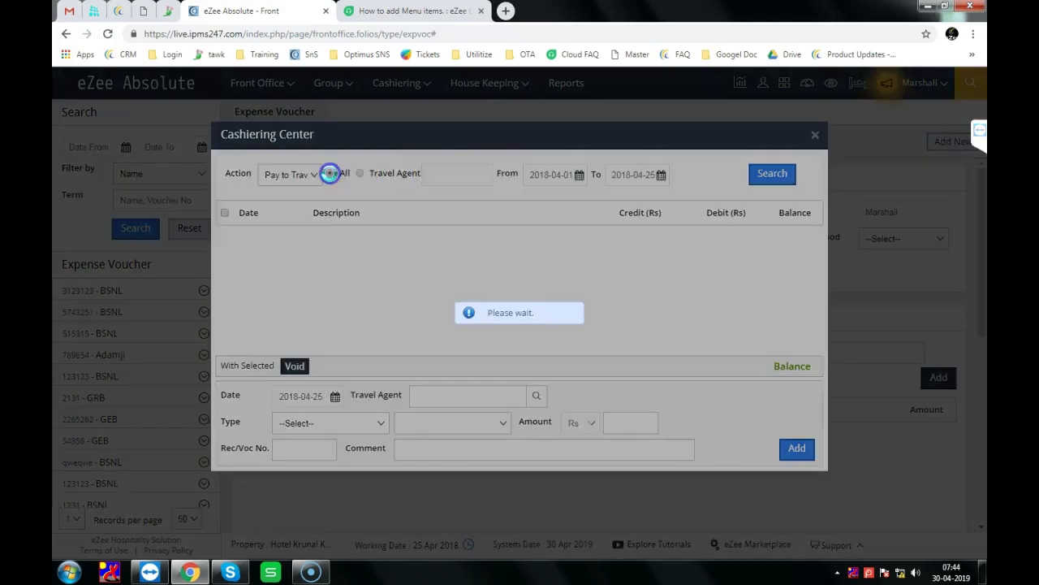
{"action": "left_click", "coordinate": [360, 173]}
{"action": "left_click", "coordinate": [459, 175]}
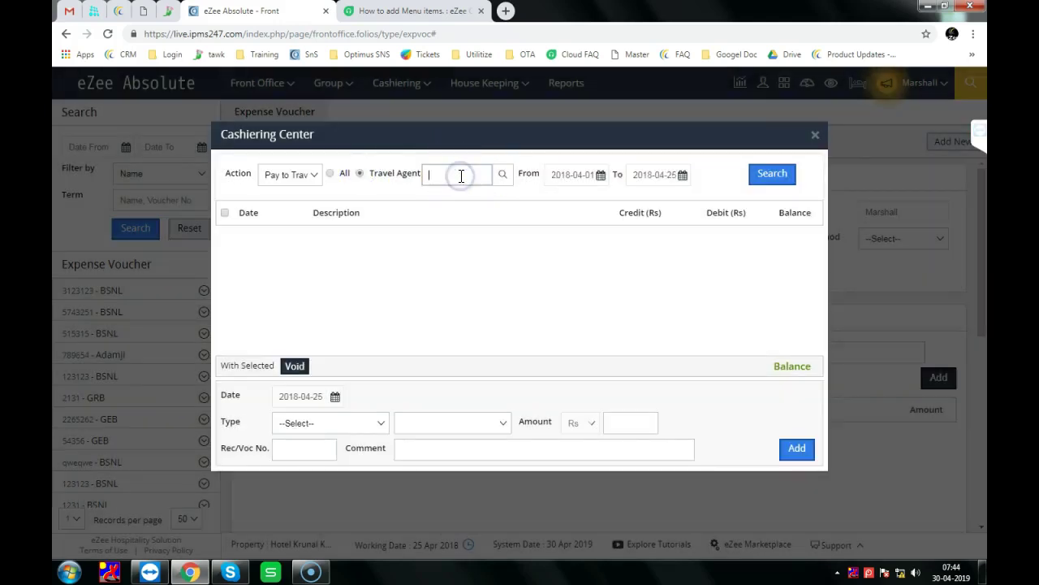
{"action": "left_click", "coordinate": [502, 175]}
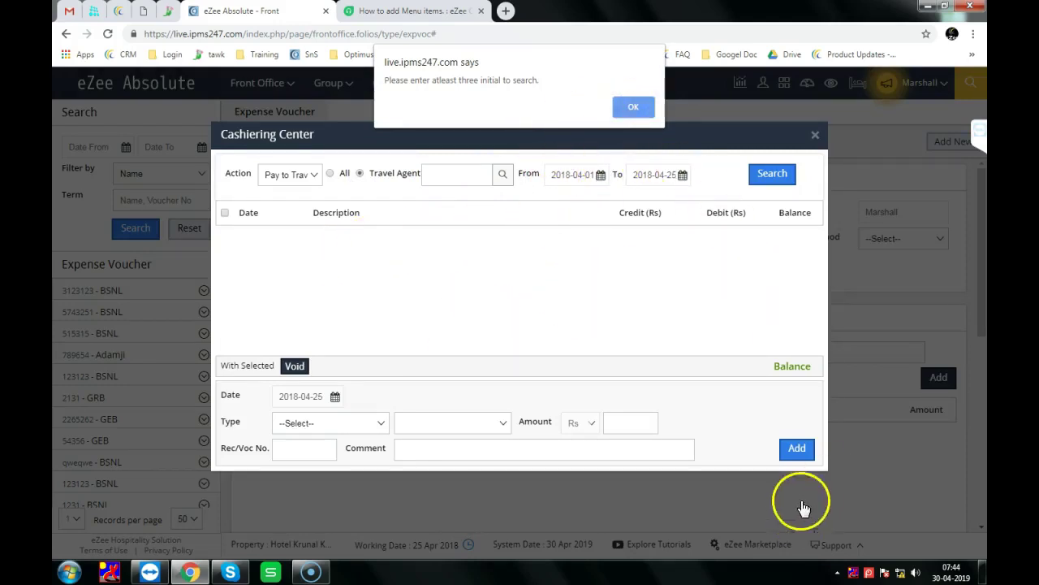
{"action": "left_click", "coordinate": [633, 107]}
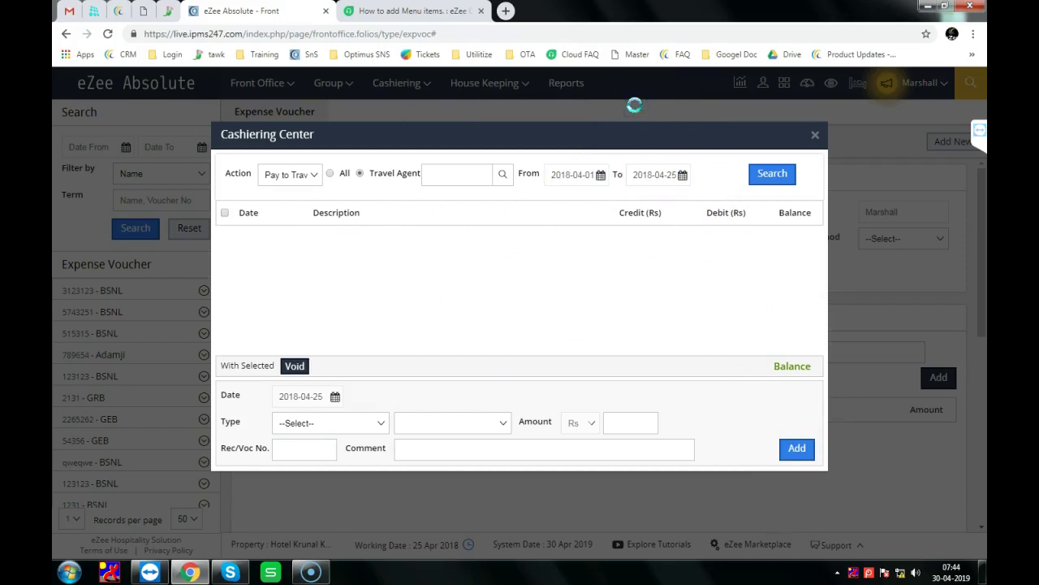
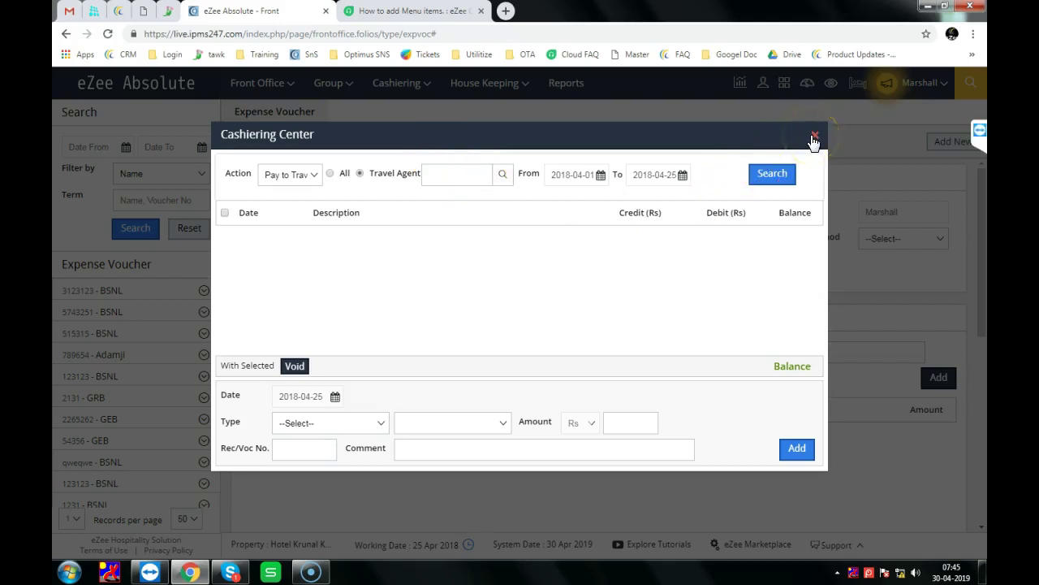
Change the Cashiering Center action to Post to Folio, with Cash as both the operation and its payment method.
{"action": "left_click", "coordinate": [274, 178]}
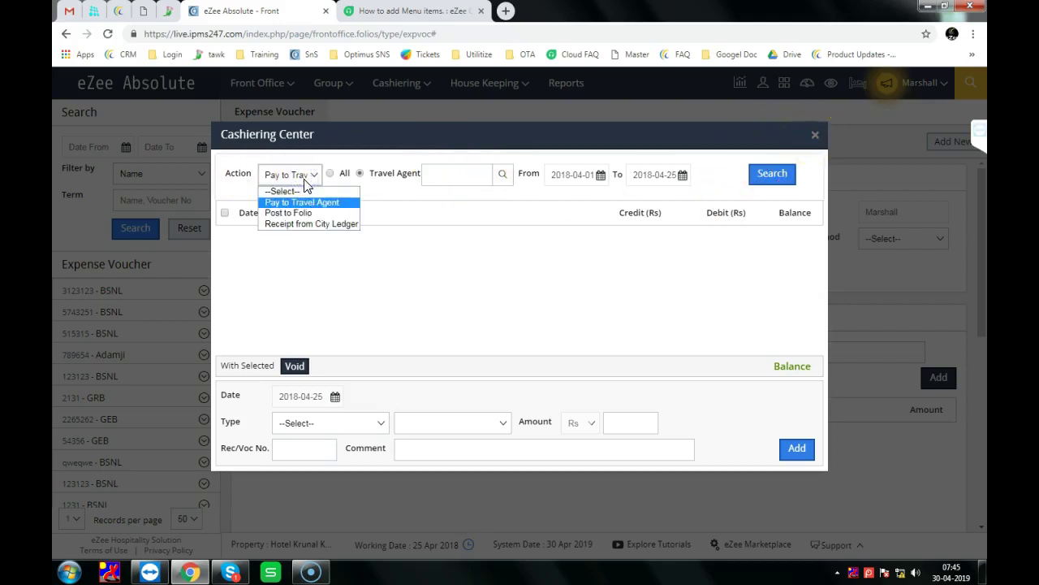
{"action": "left_click", "coordinate": [296, 212]}
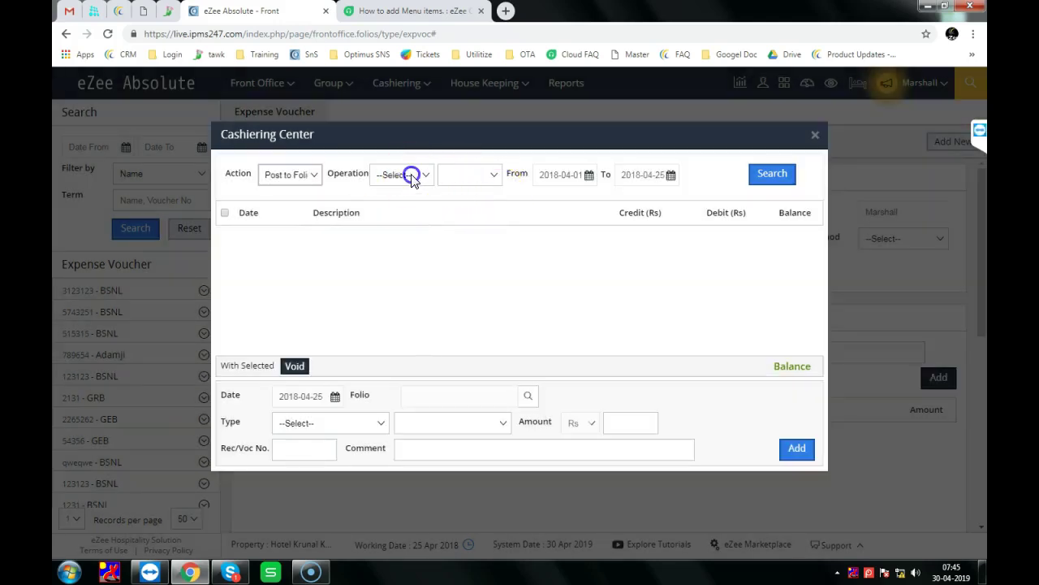
{"action": "left_click", "coordinate": [411, 173]}
{"action": "left_click", "coordinate": [400, 214]}
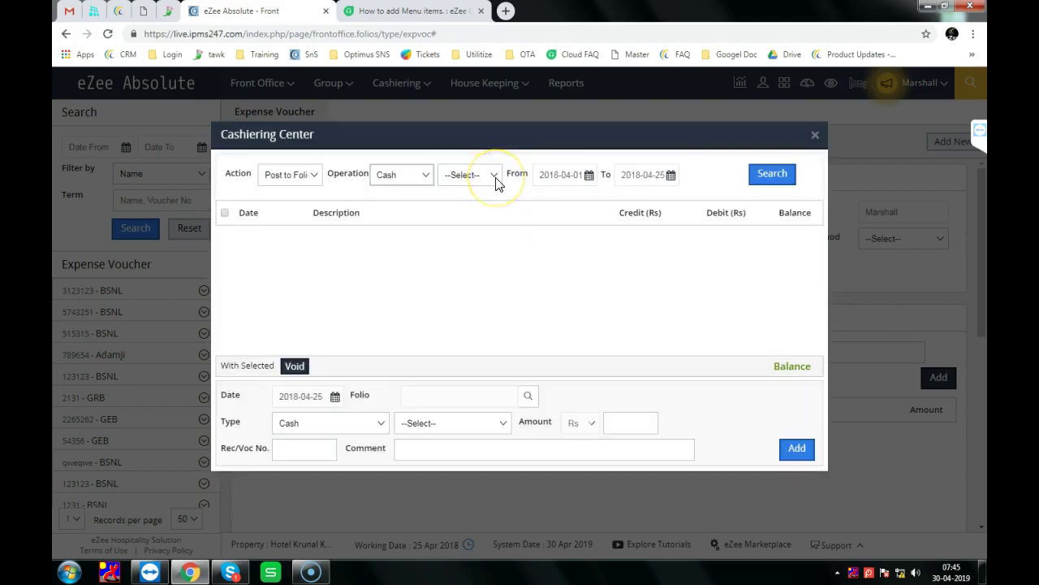
{"action": "left_click", "coordinate": [495, 178]}
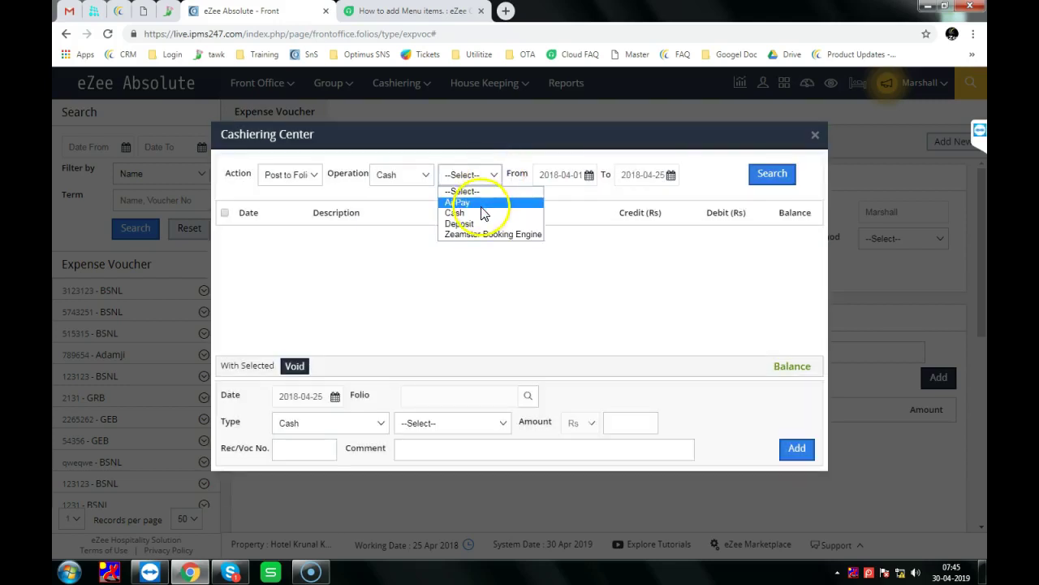
{"action": "left_click", "coordinate": [479, 212]}
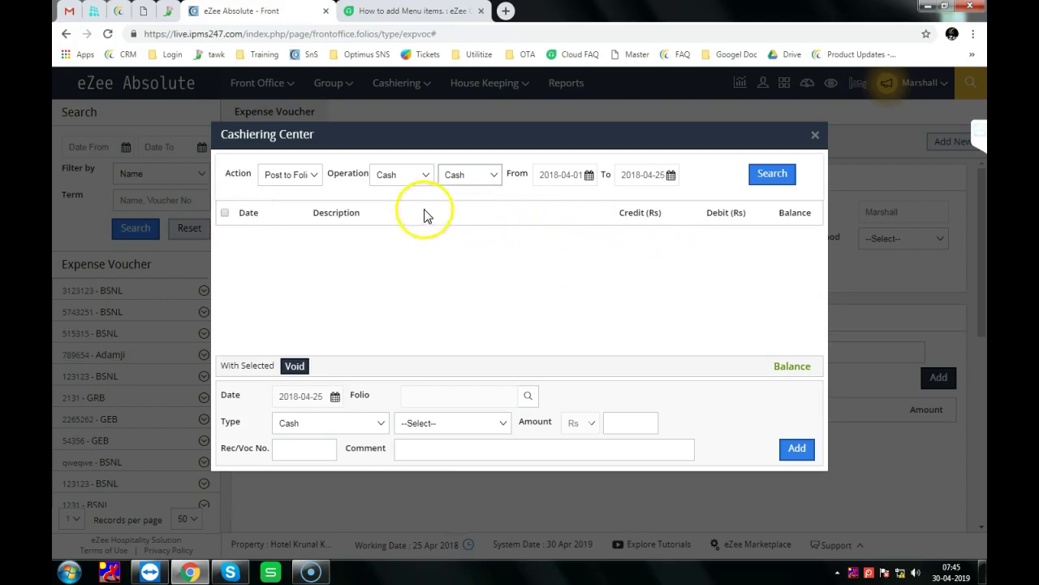
Change the action to Receipt from City Ledger and limit the search to a specific City Ledger account.
{"action": "left_click", "coordinate": [304, 177]}
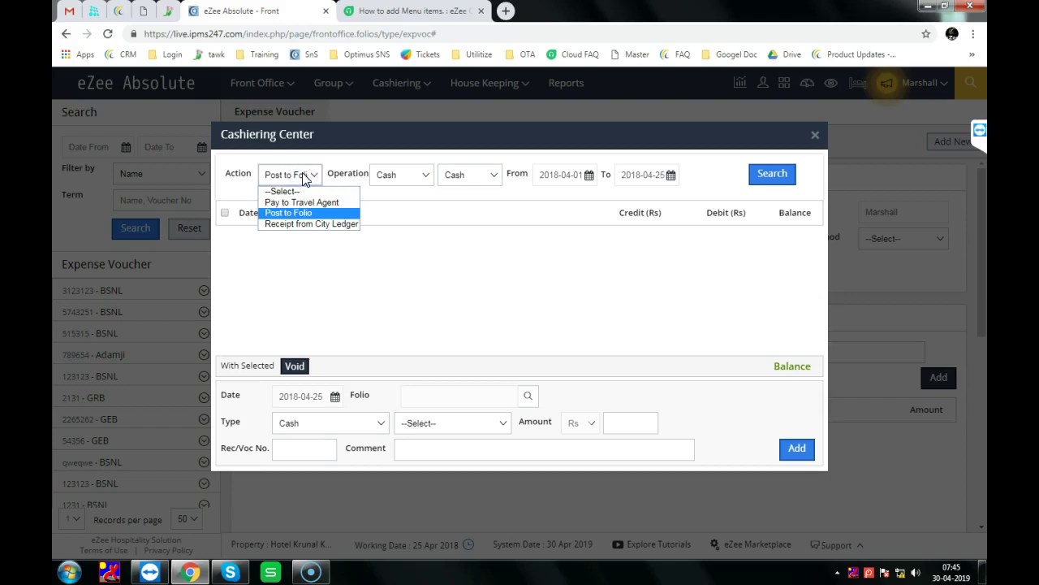
{"action": "left_click", "coordinate": [305, 224]}
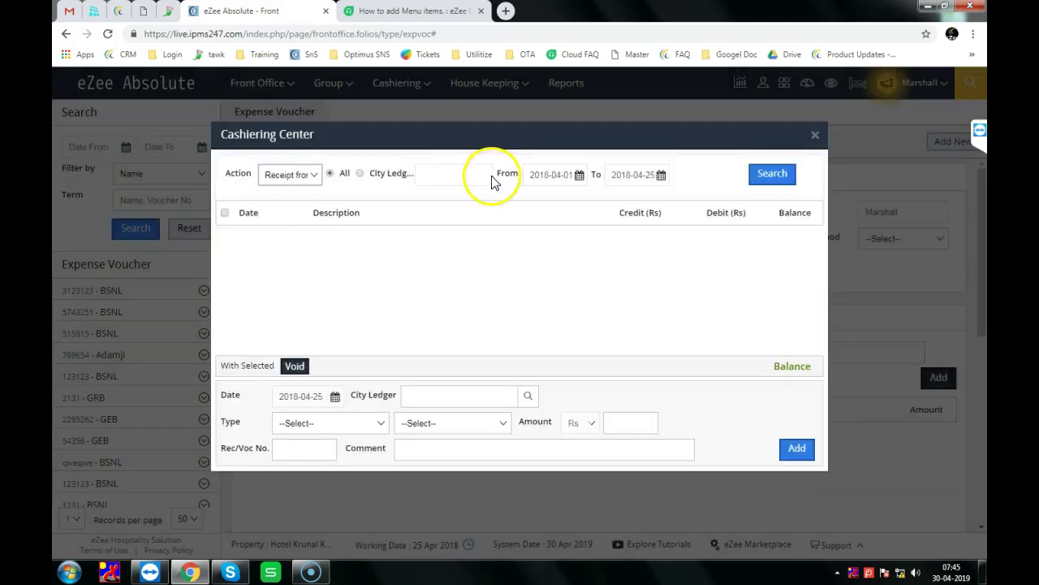
{"action": "left_click", "coordinate": [442, 179]}
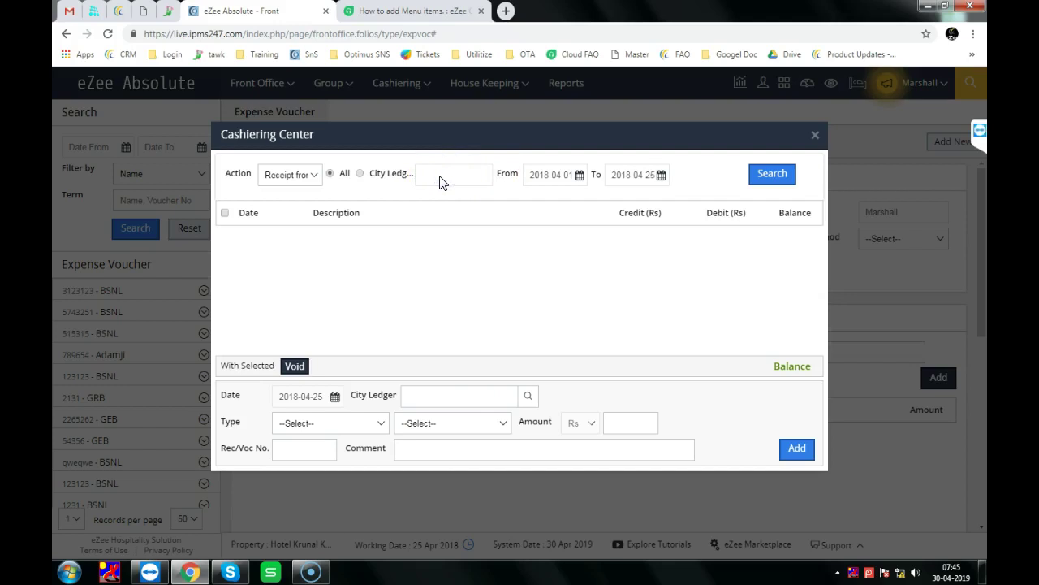
{"action": "left_click", "coordinate": [360, 173]}
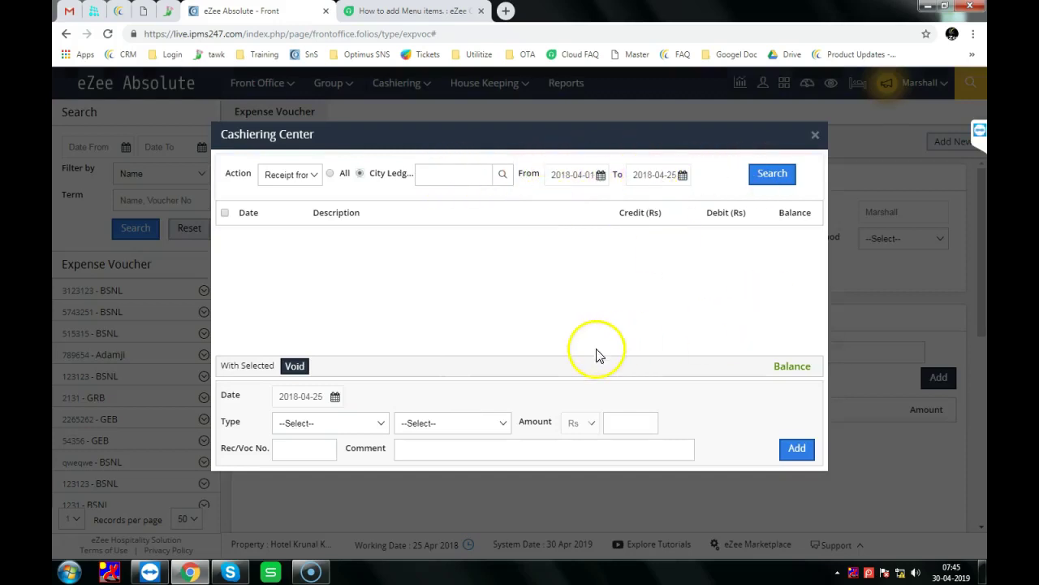
Check the type and payment method choices available for a new city ledger receipt.
{"action": "left_click", "coordinate": [383, 417]}
{"action": "left_click", "coordinate": [383, 417]}
{"action": "left_click", "coordinate": [489, 416]}
{"action": "left_click", "coordinate": [489, 416]}
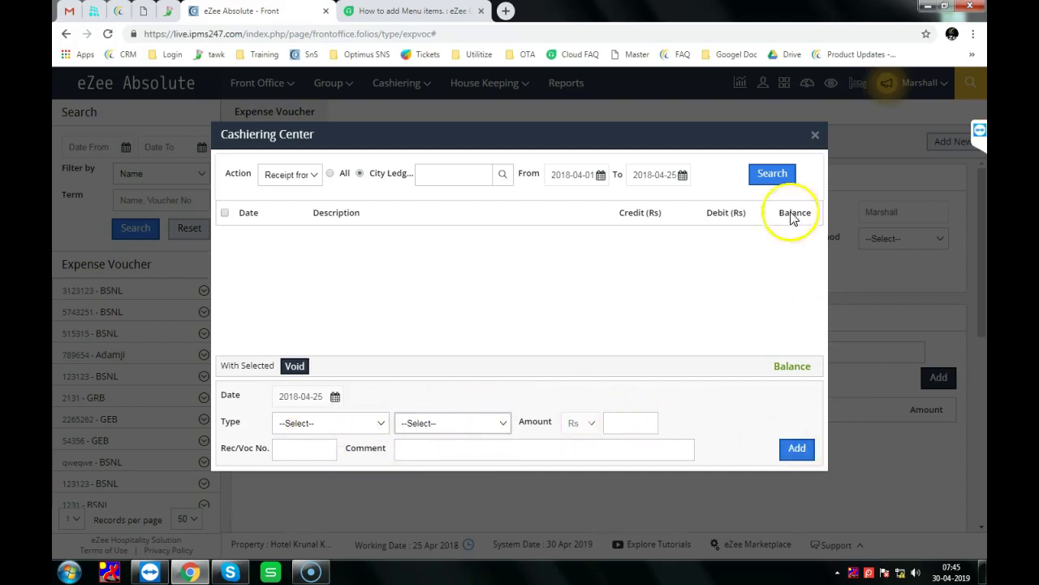
Close the Cashiering Center and open the Change Exchange Rate dialog.
{"action": "left_click", "coordinate": [816, 140]}
{"action": "left_click", "coordinate": [402, 83]}
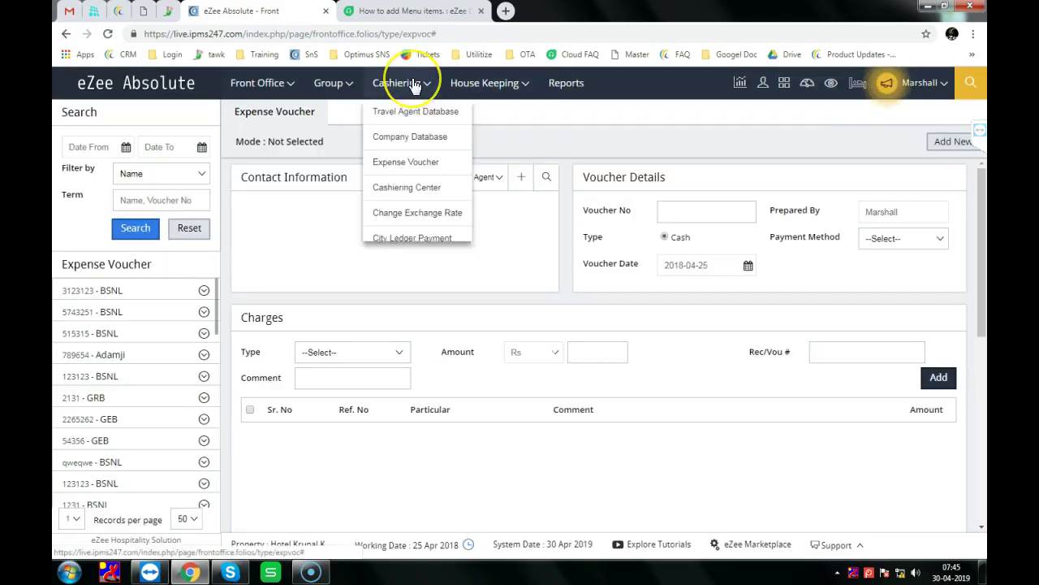
{"action": "left_click", "coordinate": [434, 213]}
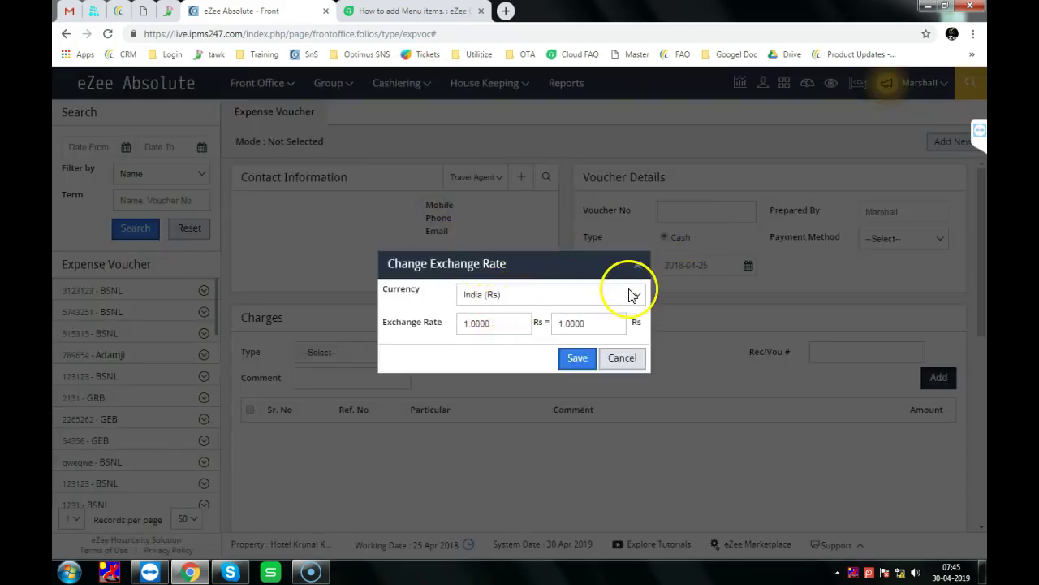
Examine the exchange rates of the United States of America, Russia, China (Hong Kong S.A.R.) and India currencies.
{"action": "left_click", "coordinate": [632, 292]}
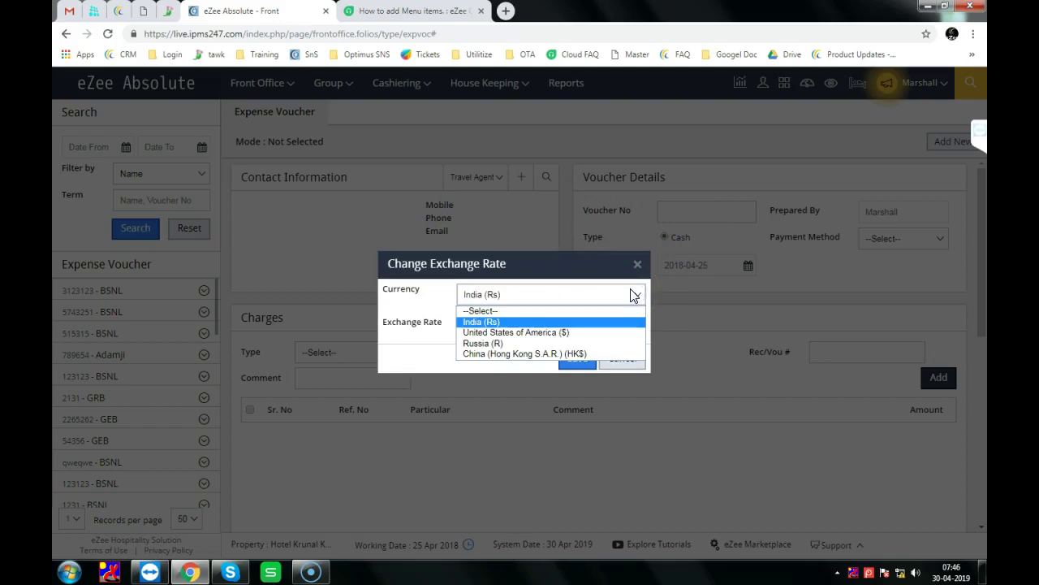
{"action": "left_click", "coordinate": [633, 295]}
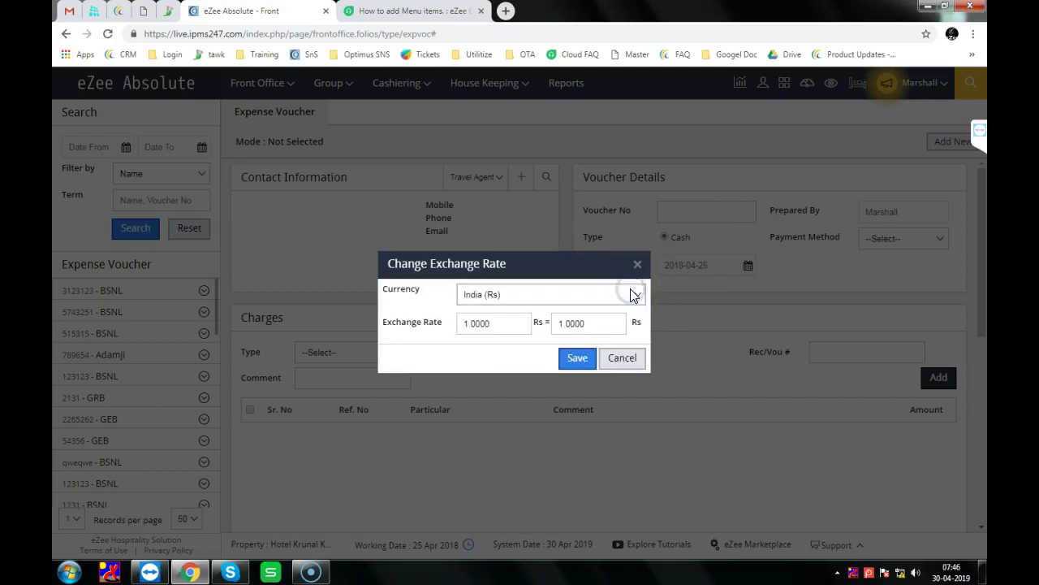
{"action": "left_click", "coordinate": [630, 294]}
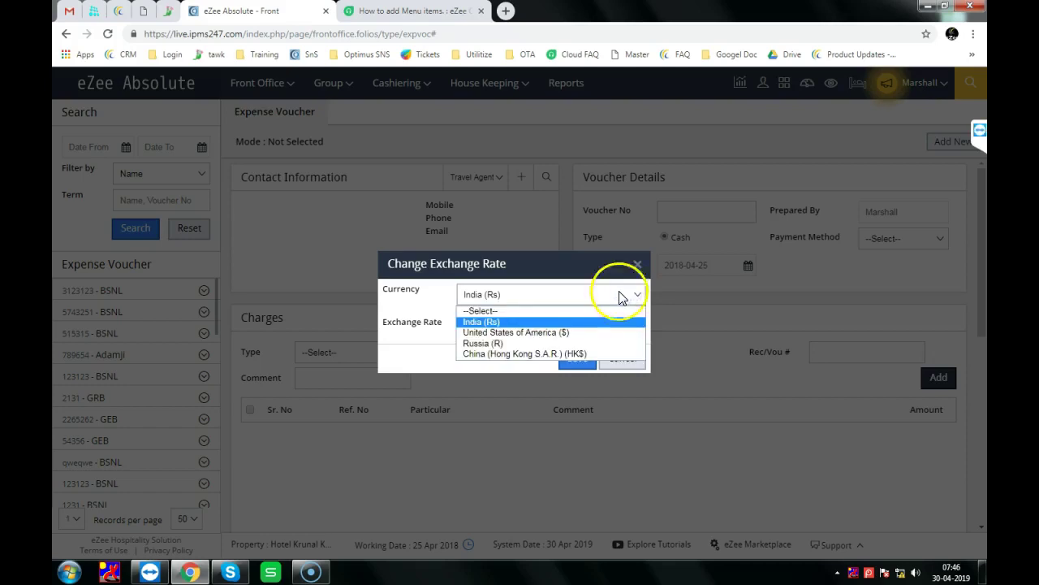
{"action": "left_click", "coordinate": [544, 333]}
{"action": "left_click", "coordinate": [541, 296]}
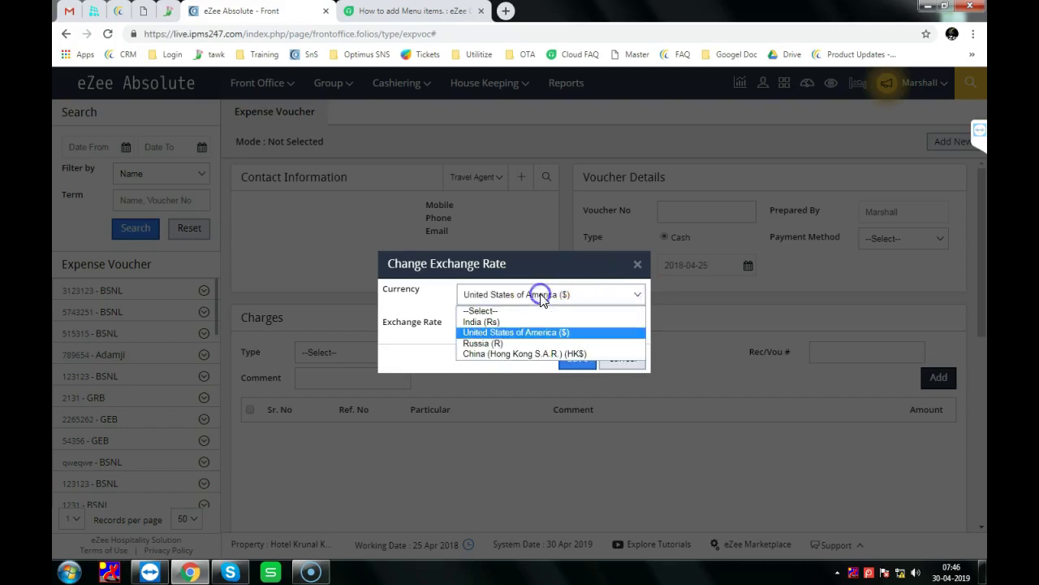
{"action": "left_click", "coordinate": [487, 342]}
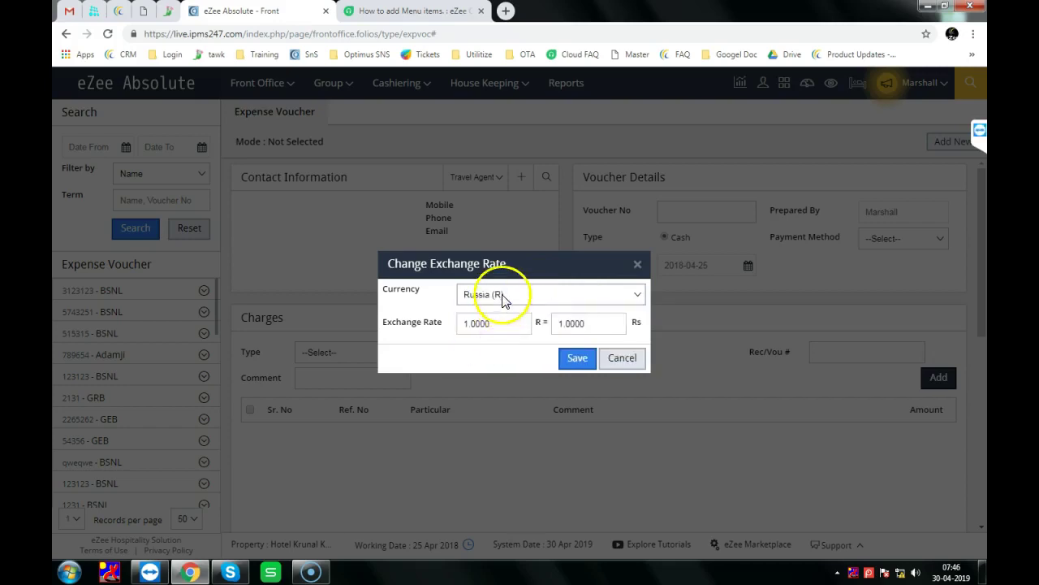
{"action": "left_click", "coordinate": [502, 297]}
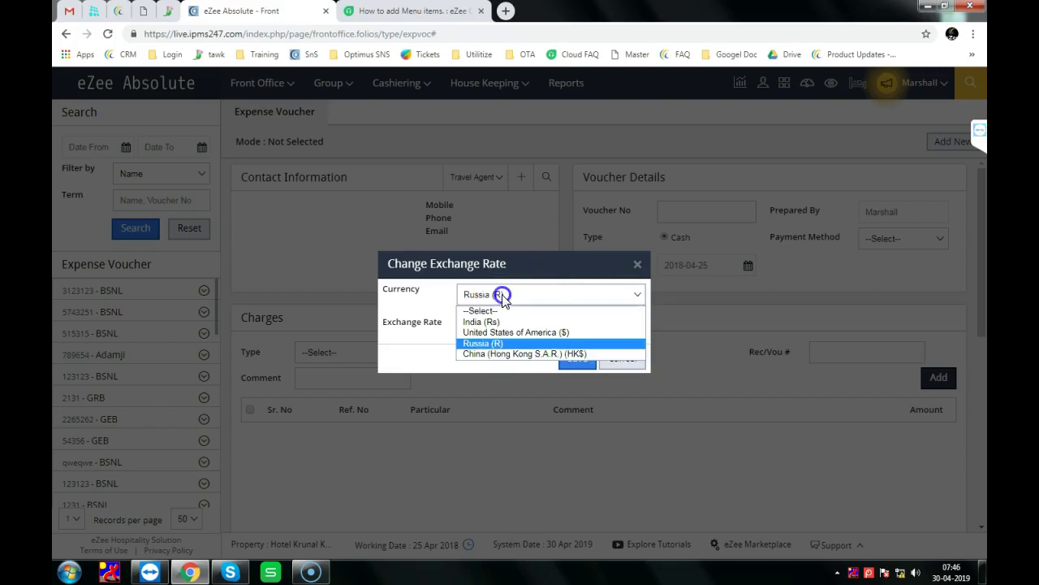
{"action": "left_click", "coordinate": [498, 354]}
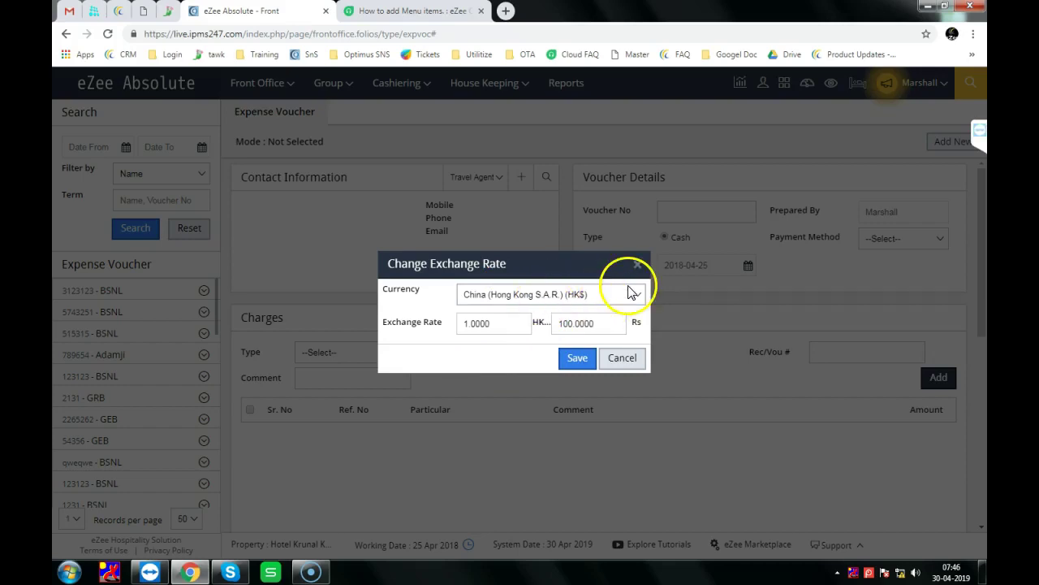
{"action": "left_click", "coordinate": [592, 294]}
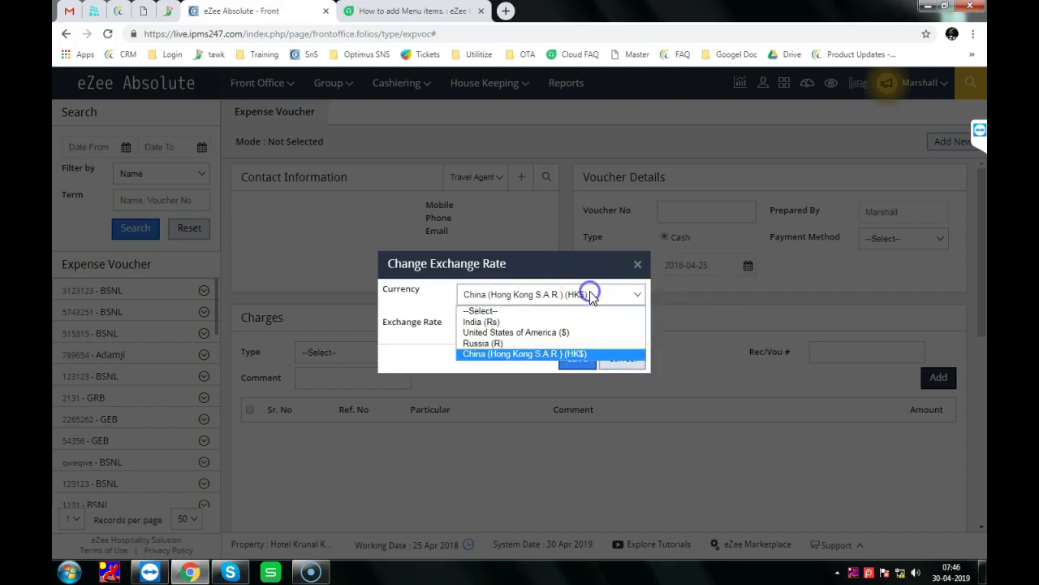
{"action": "left_click", "coordinate": [520, 322]}
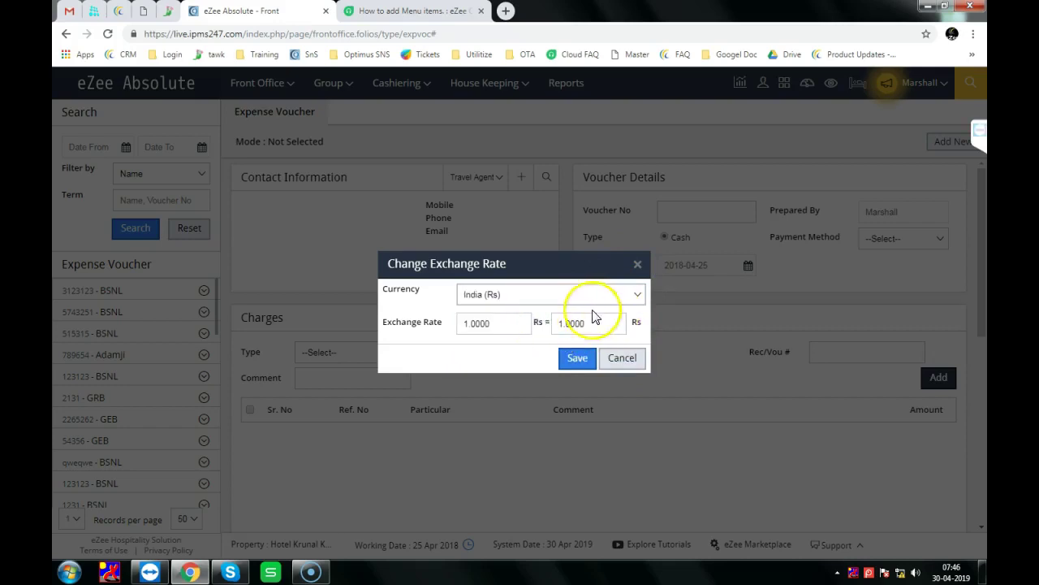
Set the exchange rate of the United States of America currency to 75 Rs per dollar and save it.
{"action": "left_click", "coordinate": [527, 296]}
{"action": "left_click", "coordinate": [524, 332]}
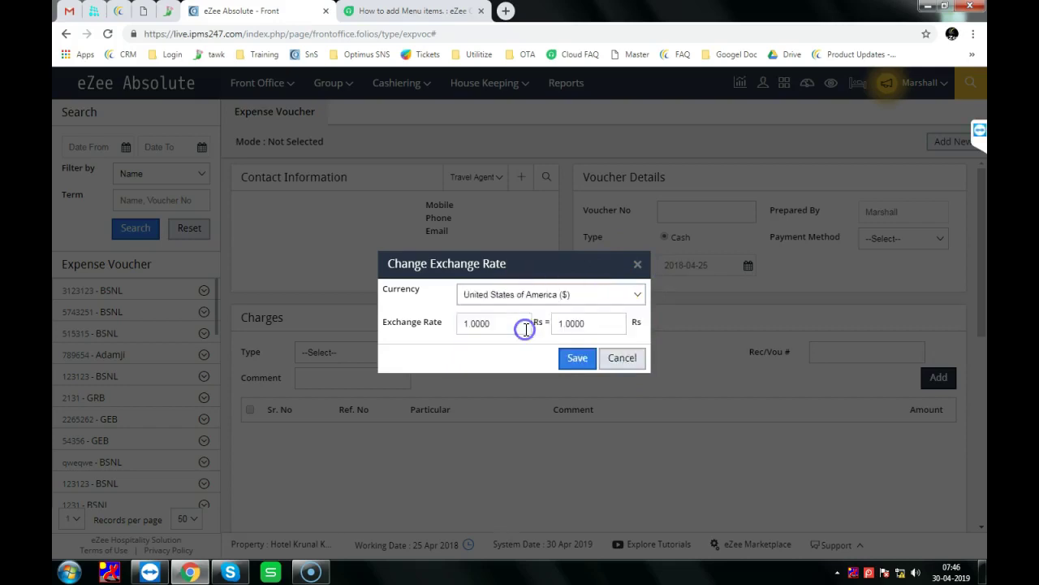
{"action": "left_click", "coordinate": [487, 326]}
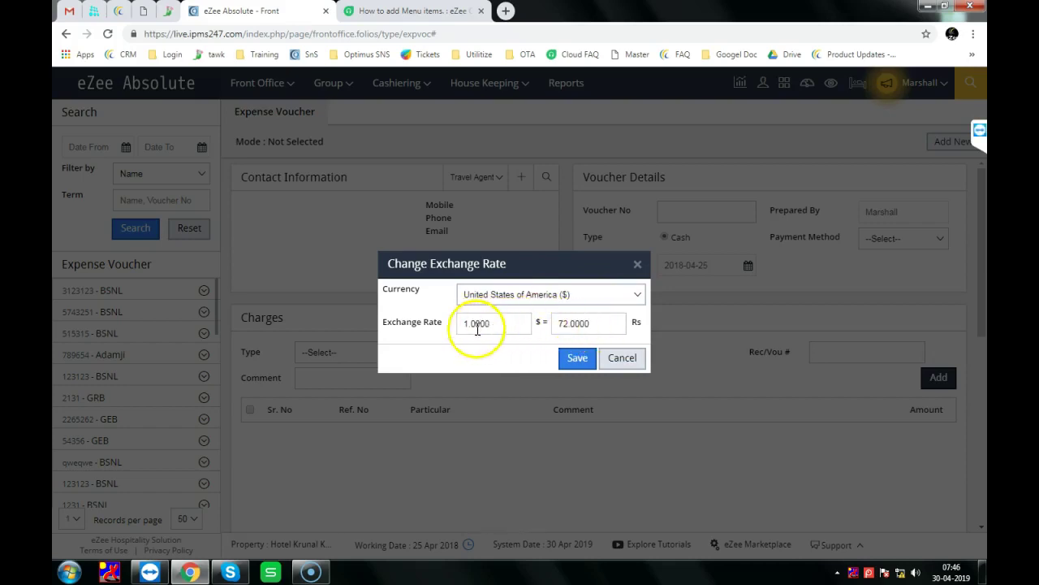
{"action": "left_click_drag", "start_coordinate": [596, 323], "coordinate": [561, 324]}
{"action": "type", "text": "75"}
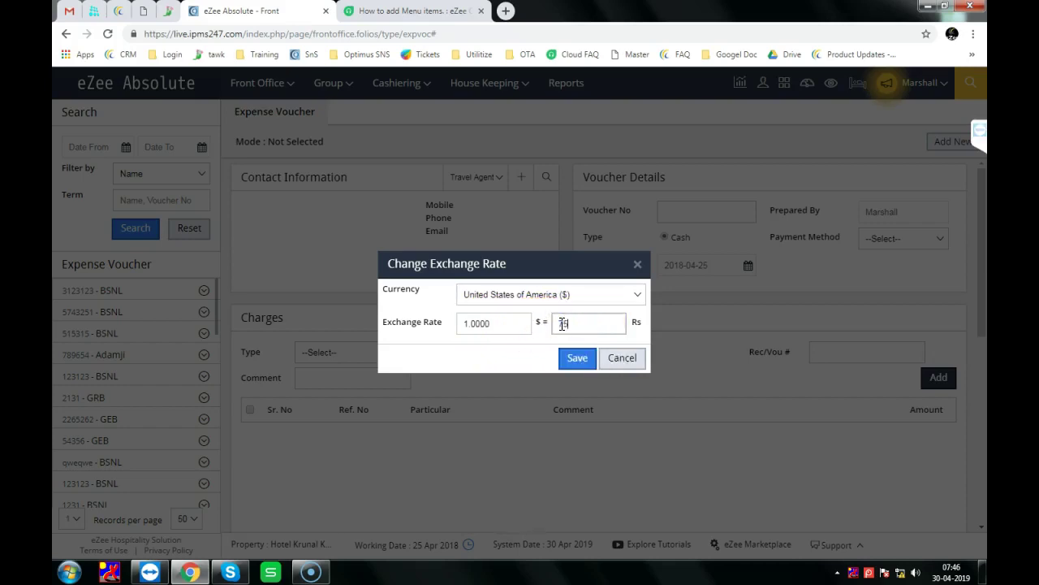
{"action": "left_click", "coordinate": [572, 358]}
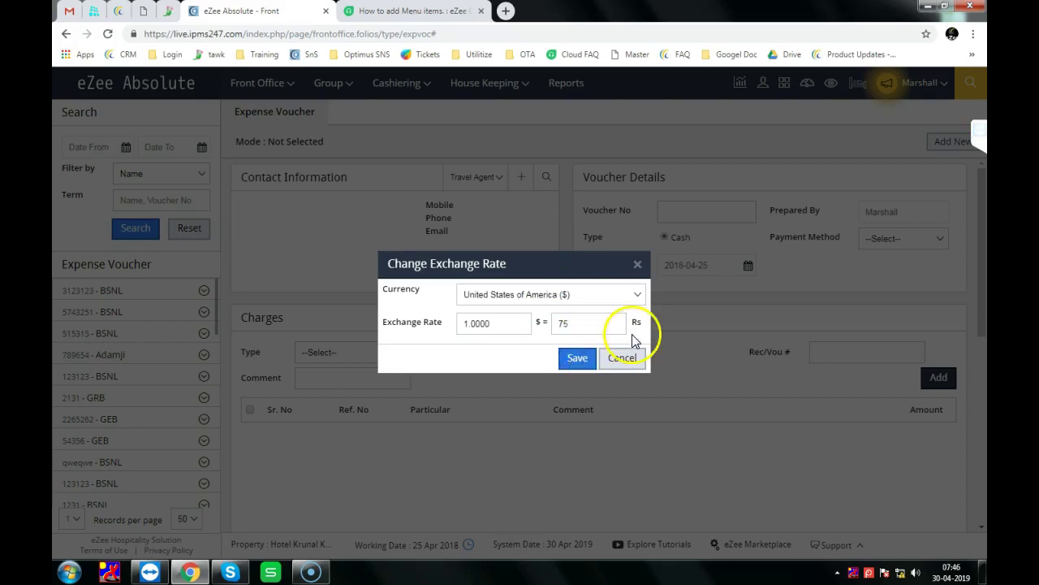
{"action": "left_click", "coordinate": [575, 358]}
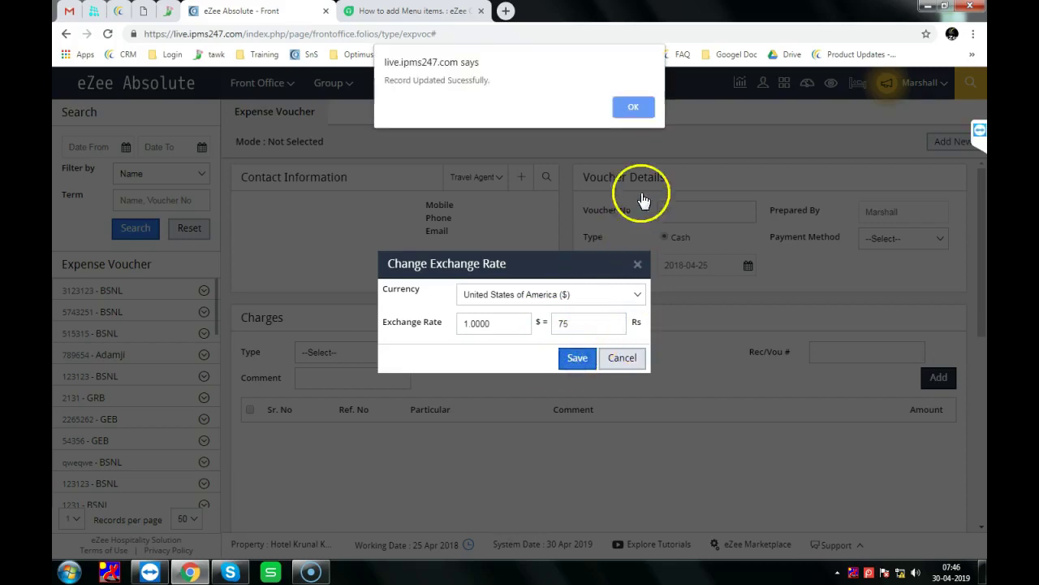
{"action": "left_click", "coordinate": [638, 108]}
Open City Ledger Payment and search the payments of the first listed city ledger account.
{"action": "left_click", "coordinate": [406, 84]}
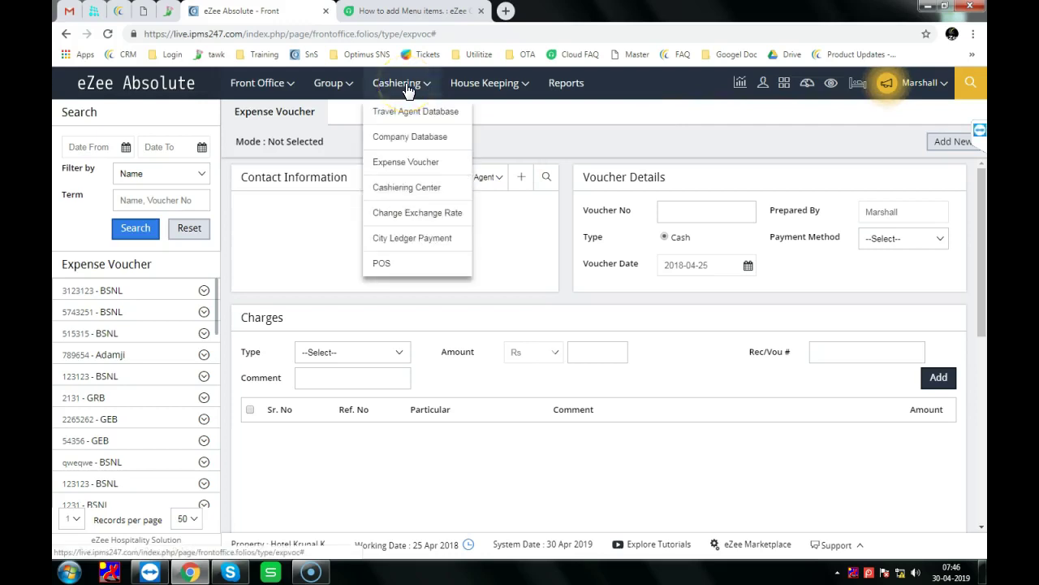
{"action": "left_click", "coordinate": [423, 239]}
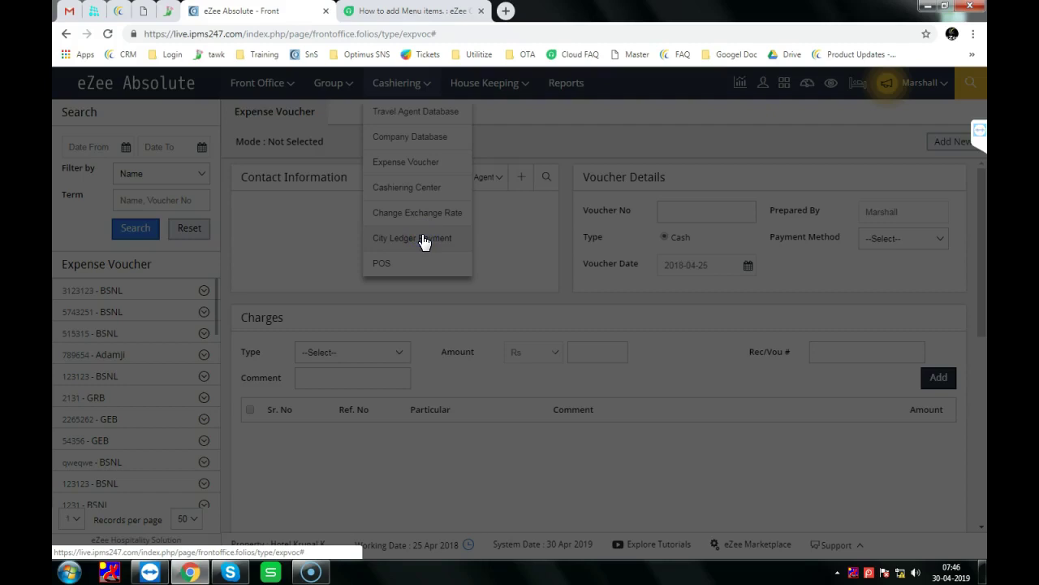
{"action": "left_click", "coordinate": [399, 216]}
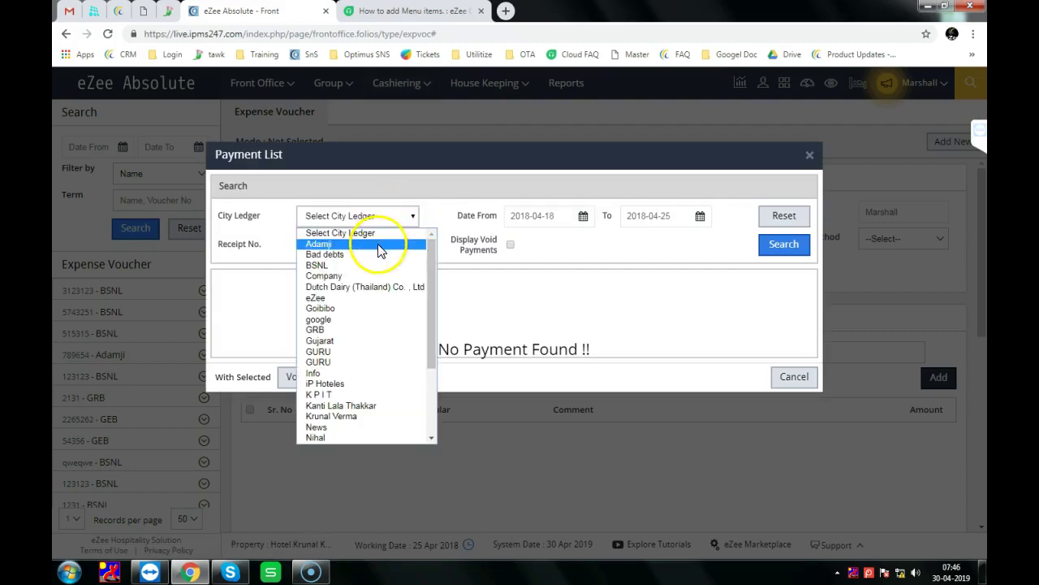
{"action": "left_click", "coordinate": [378, 244]}
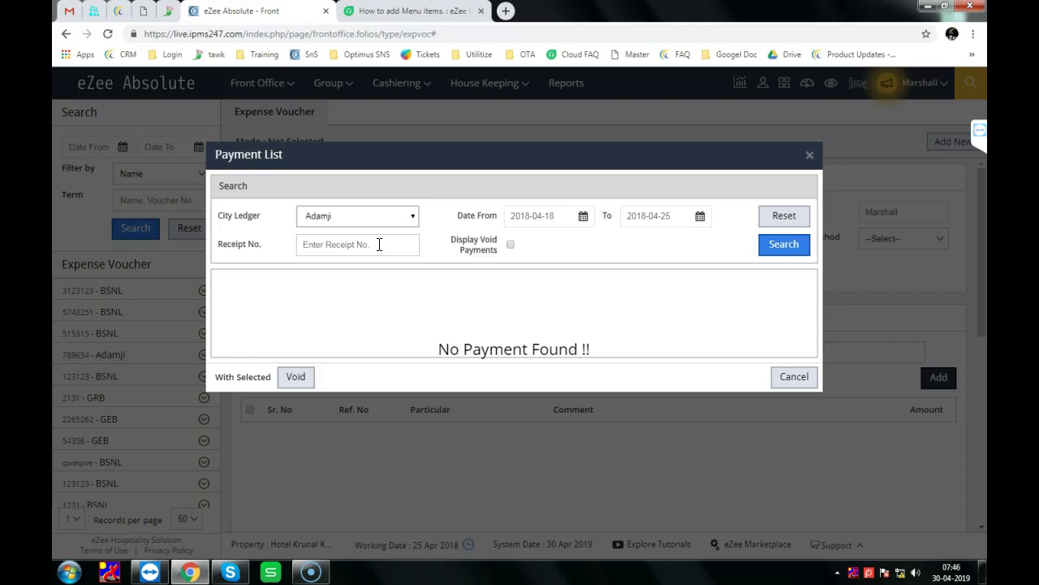
{"action": "left_click", "coordinate": [376, 244]}
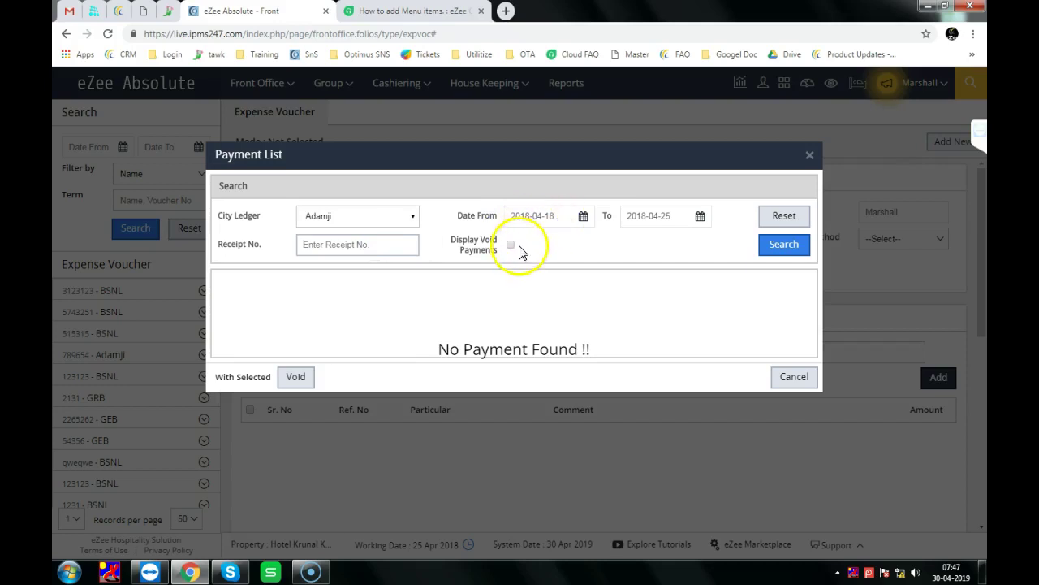
{"action": "left_click", "coordinate": [399, 217]}
{"action": "left_click", "coordinate": [400, 218]}
{"action": "left_click", "coordinate": [325, 243]}
{"action": "left_click", "coordinate": [790, 248]}
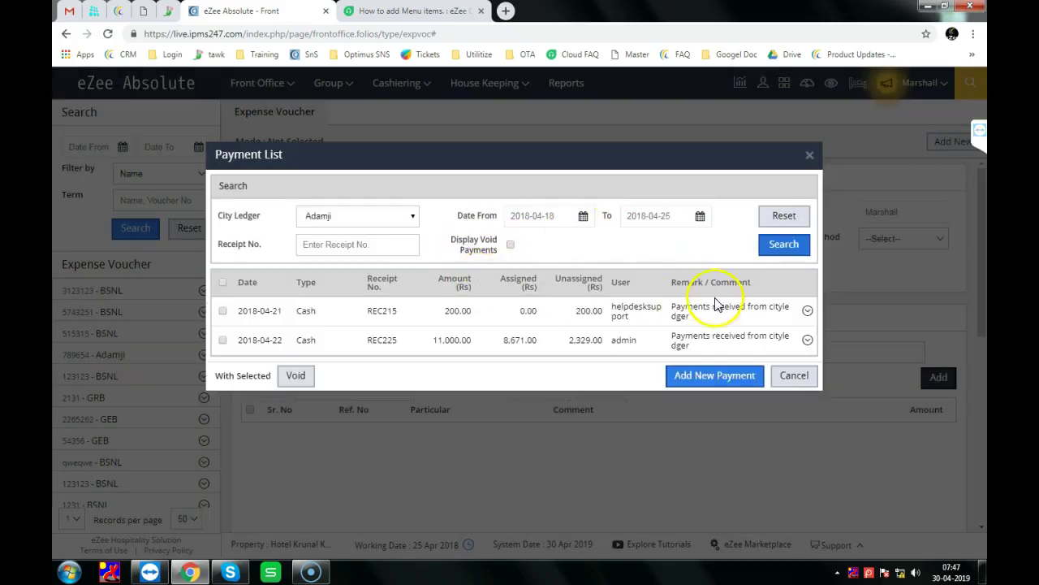
Start a new payment for the city ledger account with Cash as both payment type and method.
{"action": "left_click", "coordinate": [222, 312]}
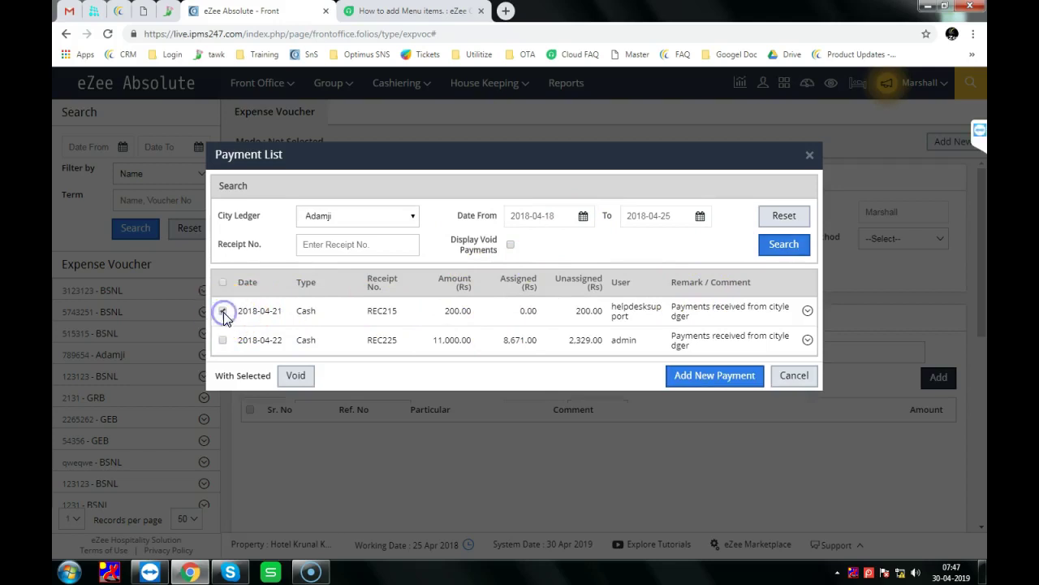
{"action": "left_click", "coordinate": [707, 380]}
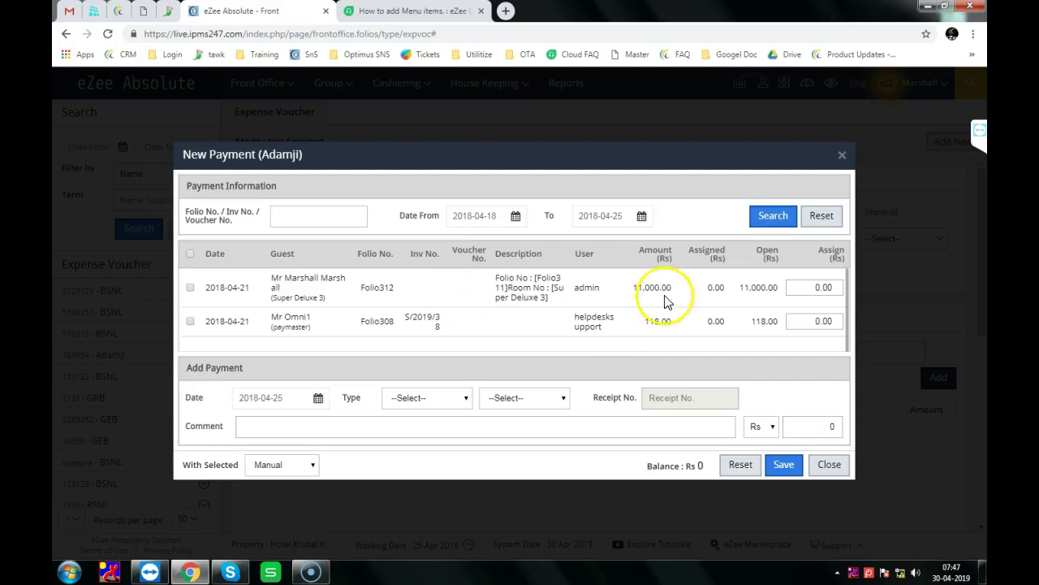
{"action": "left_click", "coordinate": [438, 399]}
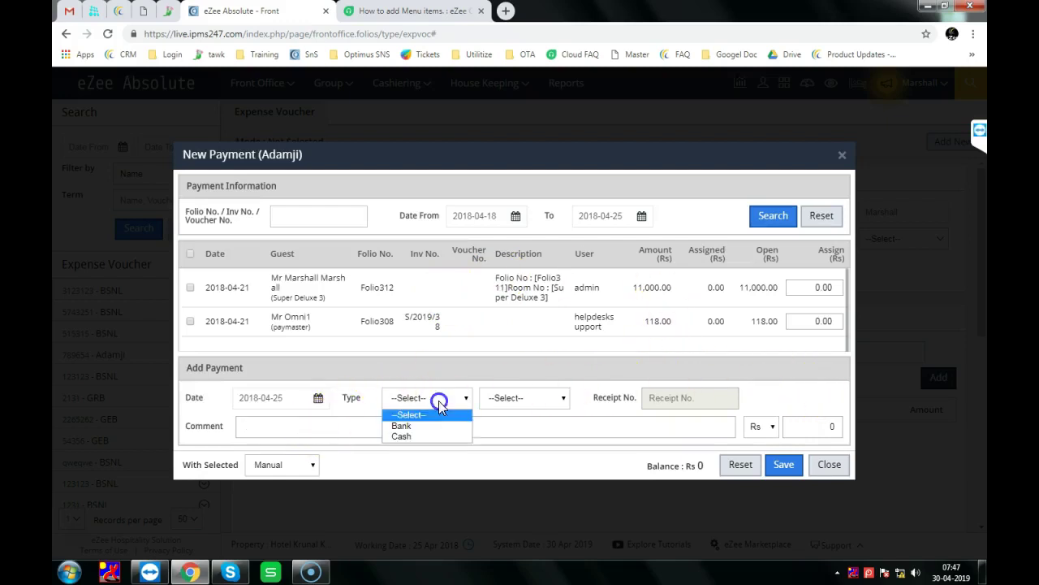
{"action": "left_click", "coordinate": [423, 428]}
{"action": "left_click", "coordinate": [441, 398]}
{"action": "left_click", "coordinate": [406, 436]}
{"action": "left_click", "coordinate": [500, 398]}
{"action": "left_click", "coordinate": [499, 435]}
{"action": "left_click", "coordinate": [539, 425]}
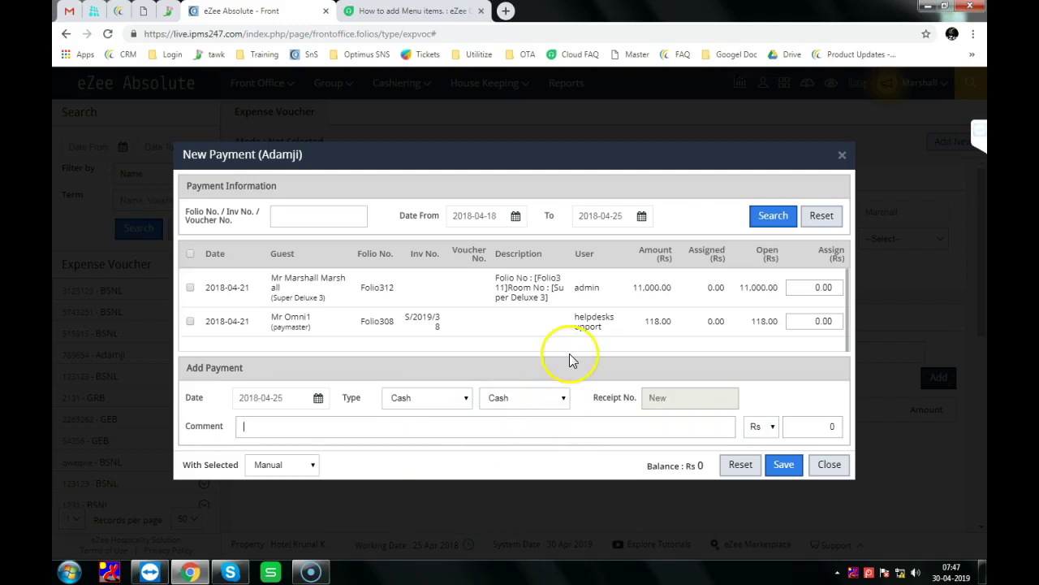
Set the payment amount to 5000 Rs, save the payment and close the payment list.
{"action": "left_click", "coordinate": [783, 463]}
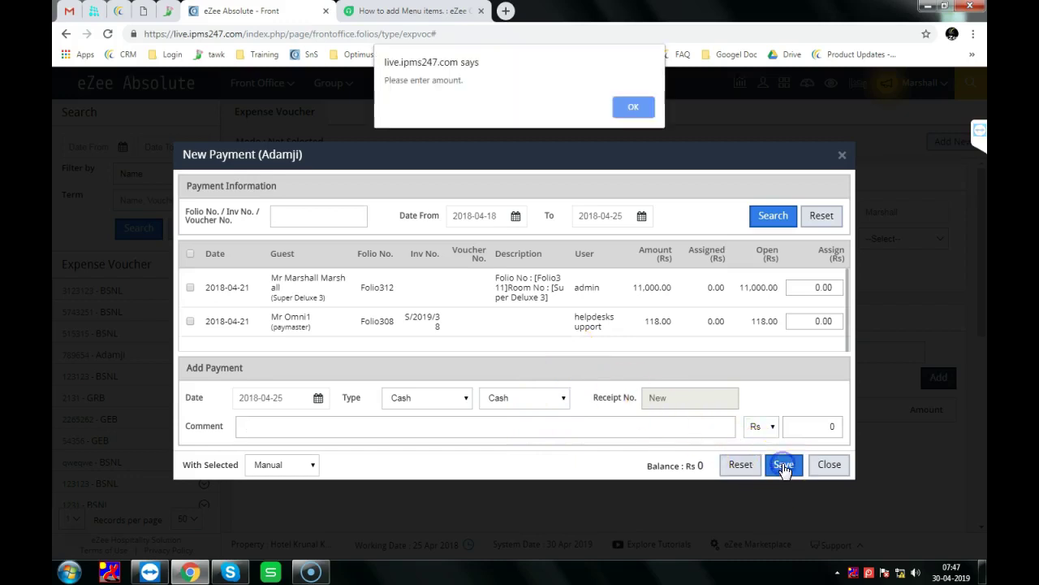
{"action": "left_click", "coordinate": [637, 106]}
{"action": "left_click", "coordinate": [792, 426]}
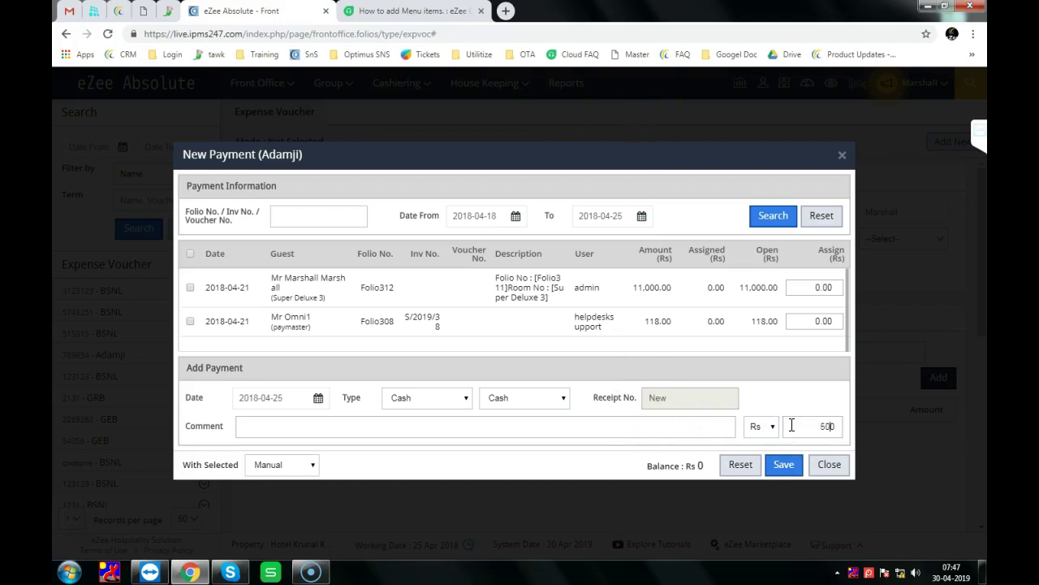
{"action": "type", "text": "500"}
{"action": "left_click", "coordinate": [784, 464]}
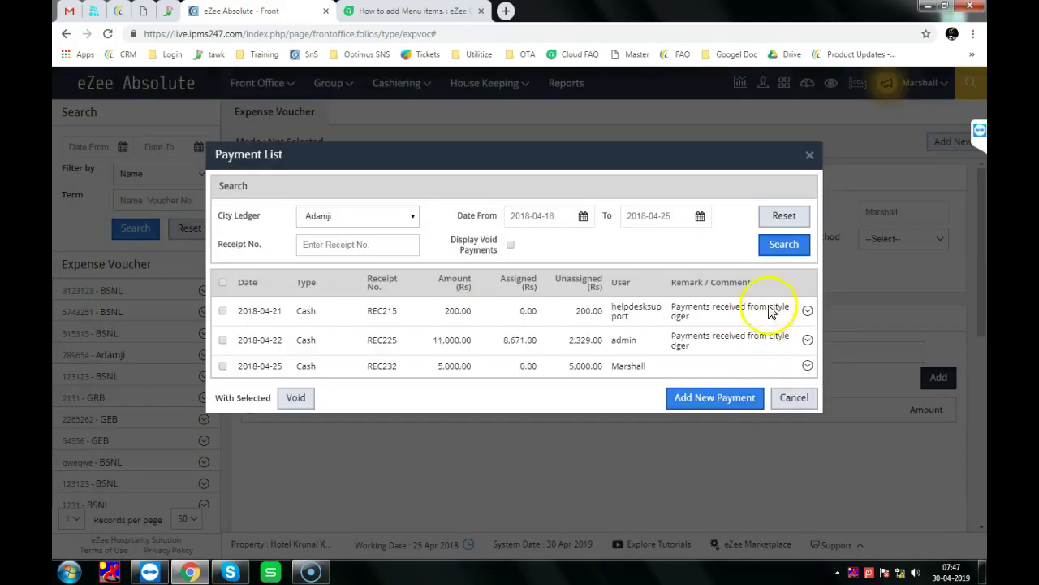
{"action": "left_click", "coordinate": [809, 154]}
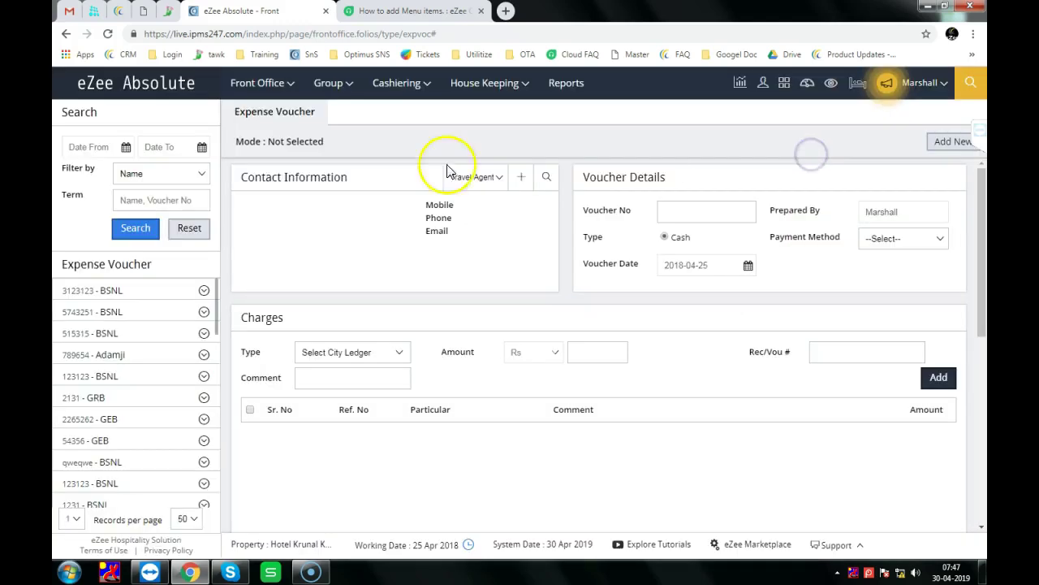
Open the POS incidental invoice page and examine the available contact types and payment methods.
{"action": "mouse_move", "coordinate": [402, 87]}
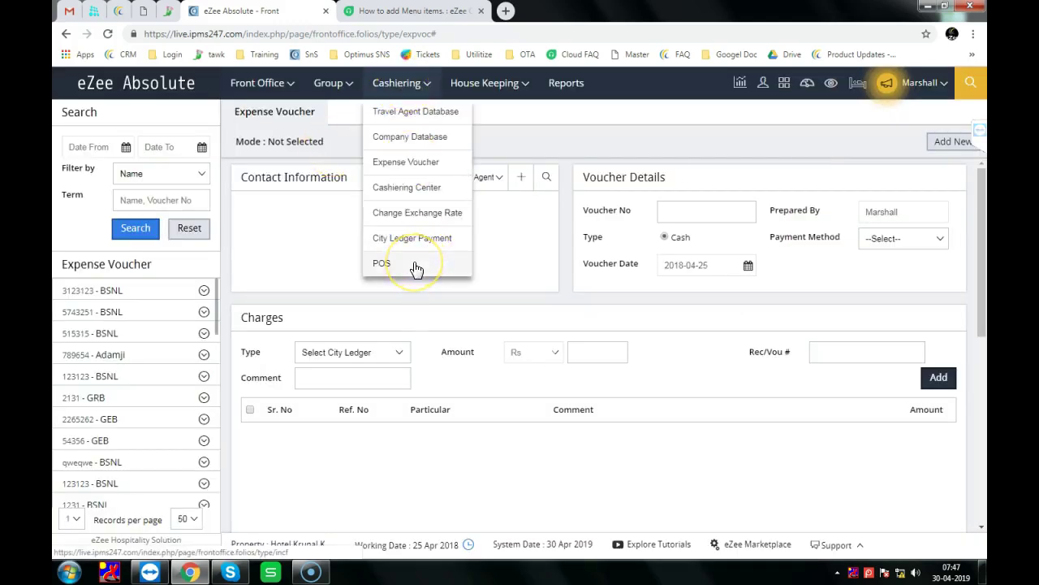
{"action": "left_click", "coordinate": [410, 265]}
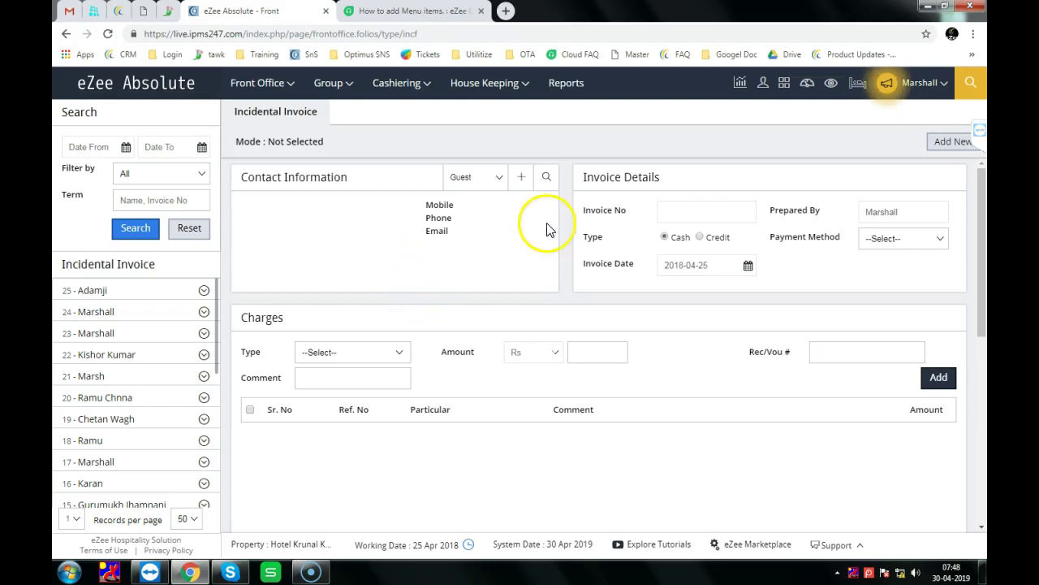
{"action": "left_click", "coordinate": [498, 180]}
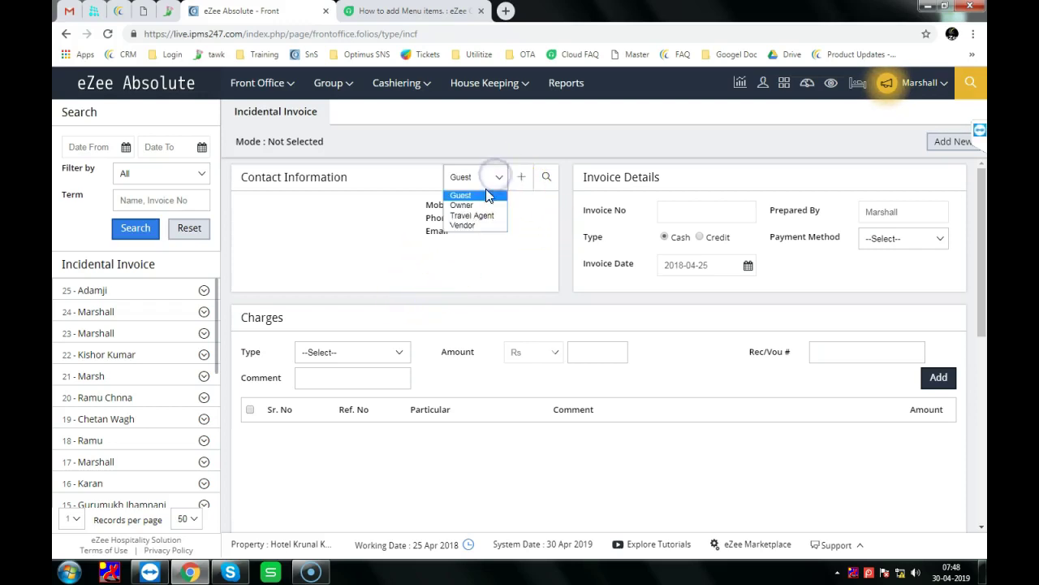
{"action": "left_click", "coordinate": [494, 175]}
{"action": "left_click", "coordinate": [499, 175]}
{"action": "left_click", "coordinate": [691, 178]}
{"action": "left_click", "coordinate": [904, 237]}
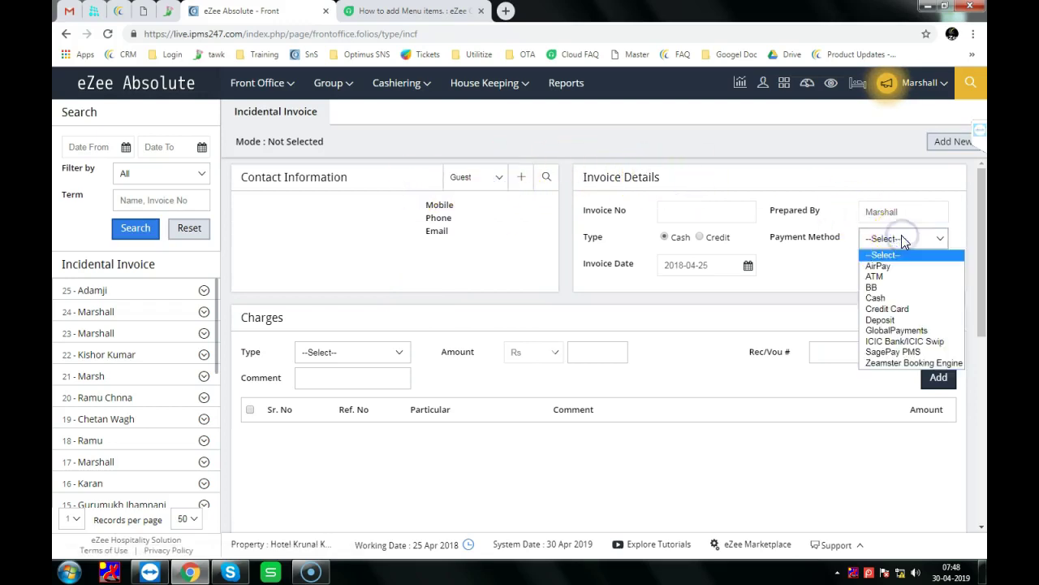
{"action": "left_click", "coordinate": [904, 236]}
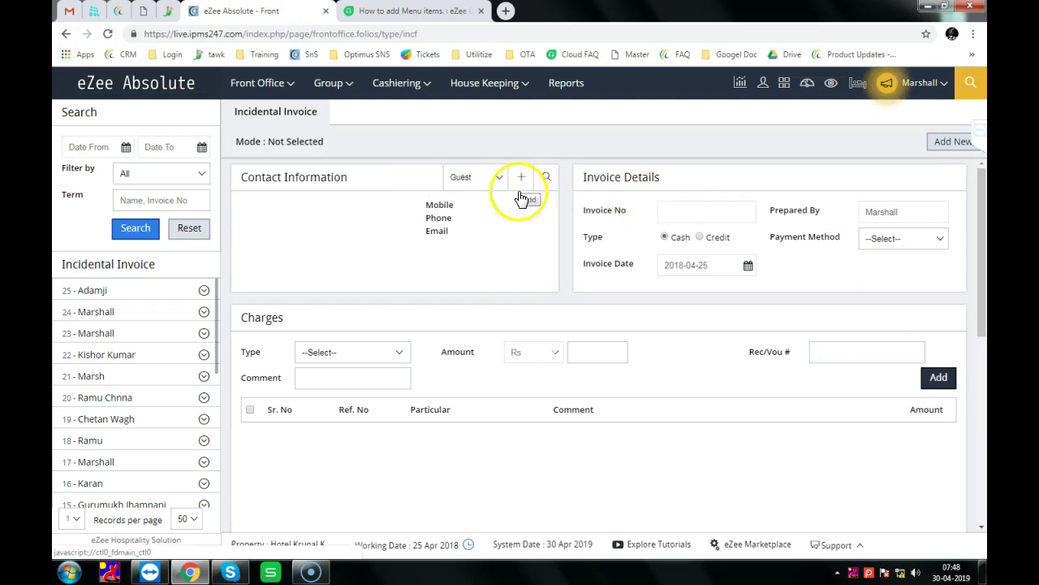
Reopen the POS incidental invoice page of the Cashiering module.
{"action": "left_click", "coordinate": [406, 84]}
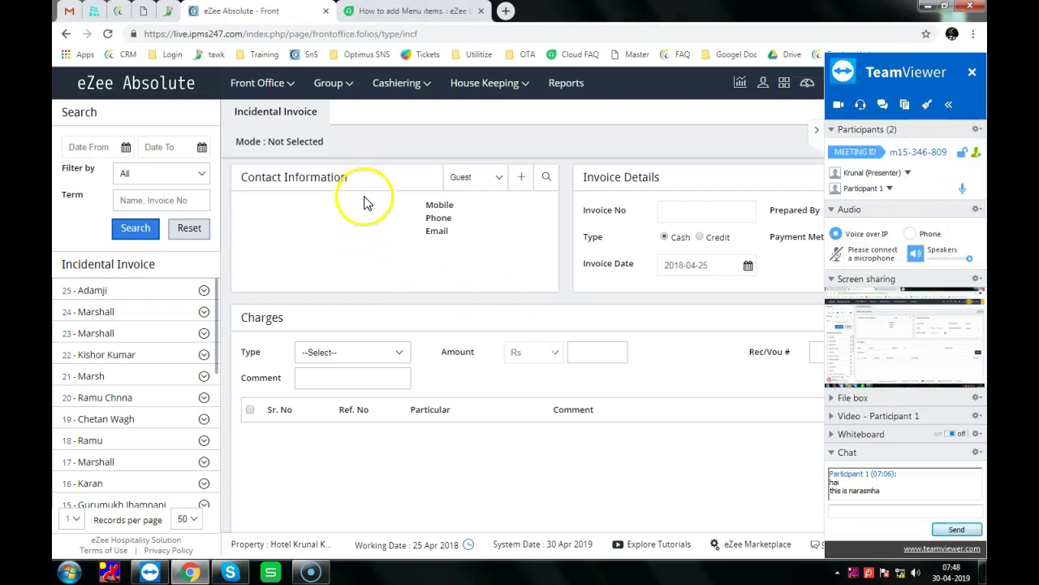
{"action": "mouse_move", "coordinate": [391, 81]}
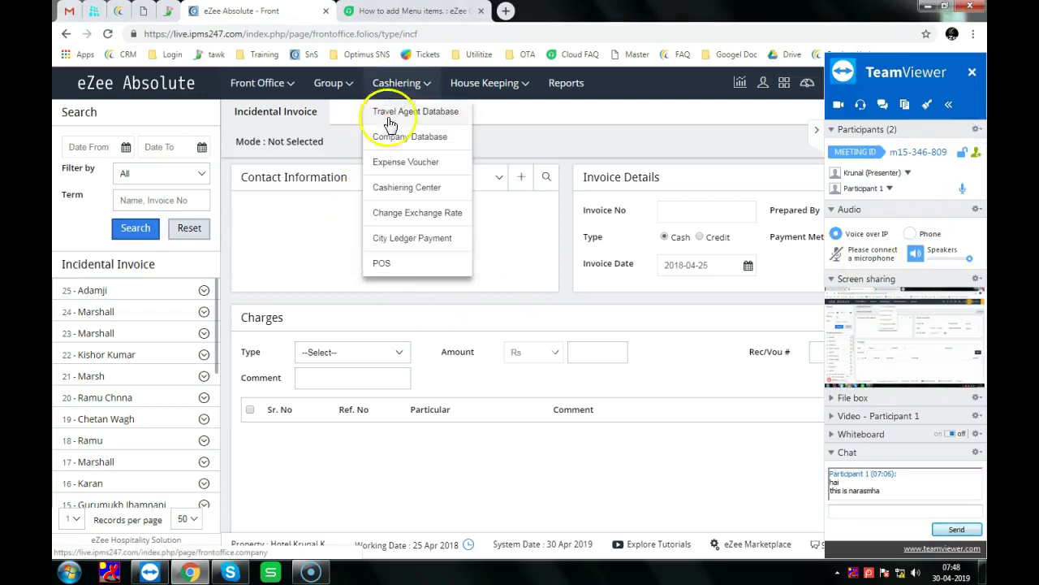
{"action": "left_click", "coordinate": [399, 270]}
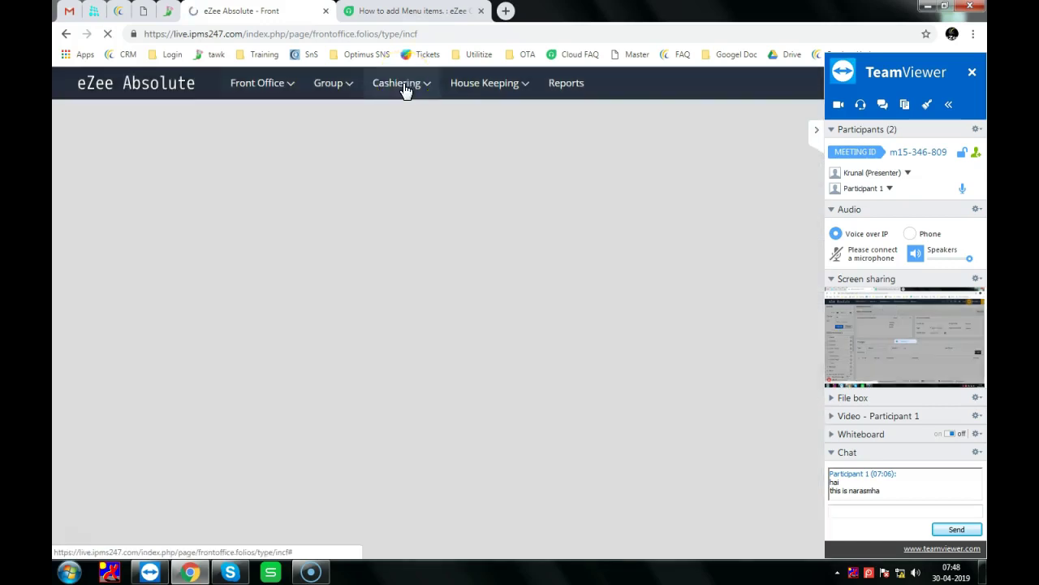
{"action": "left_click", "coordinate": [404, 85]}
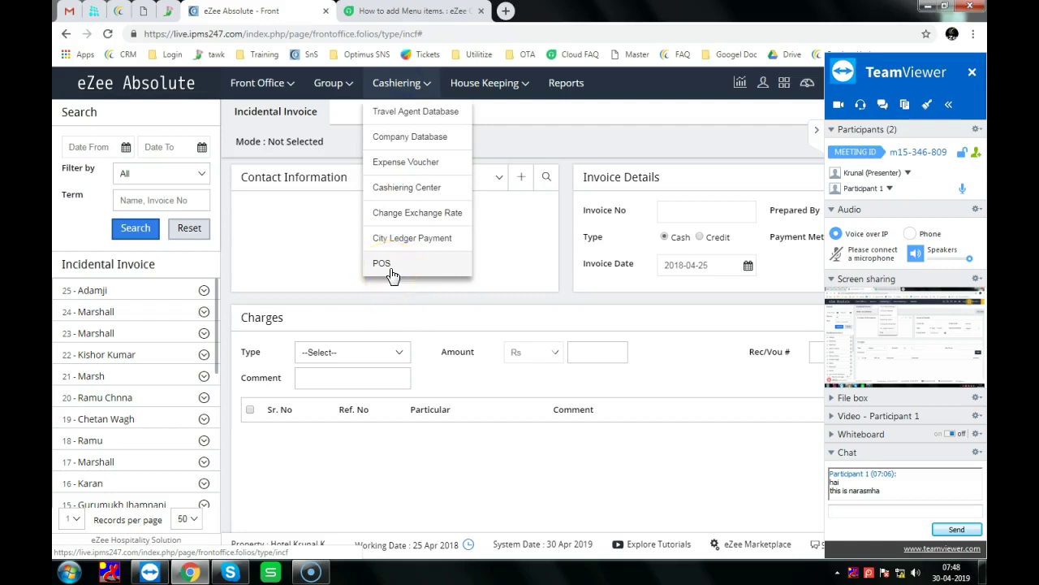
{"action": "left_click", "coordinate": [385, 273]}
{"action": "left_click", "coordinate": [381, 267]}
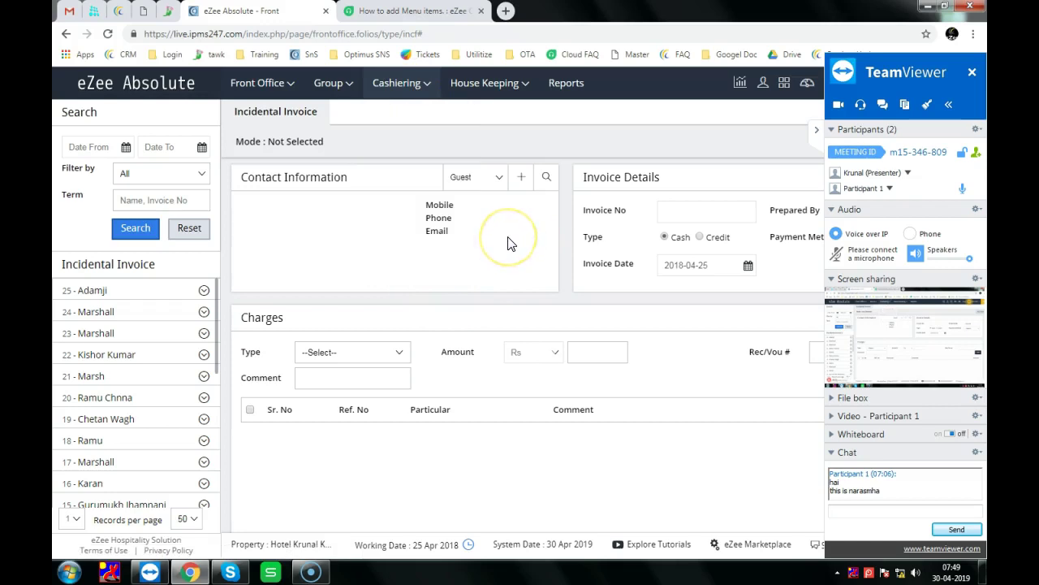
Collapse the TeamViewer meeting panel to uncover the full incidental invoice form.
{"action": "left_click", "coordinate": [815, 130]}
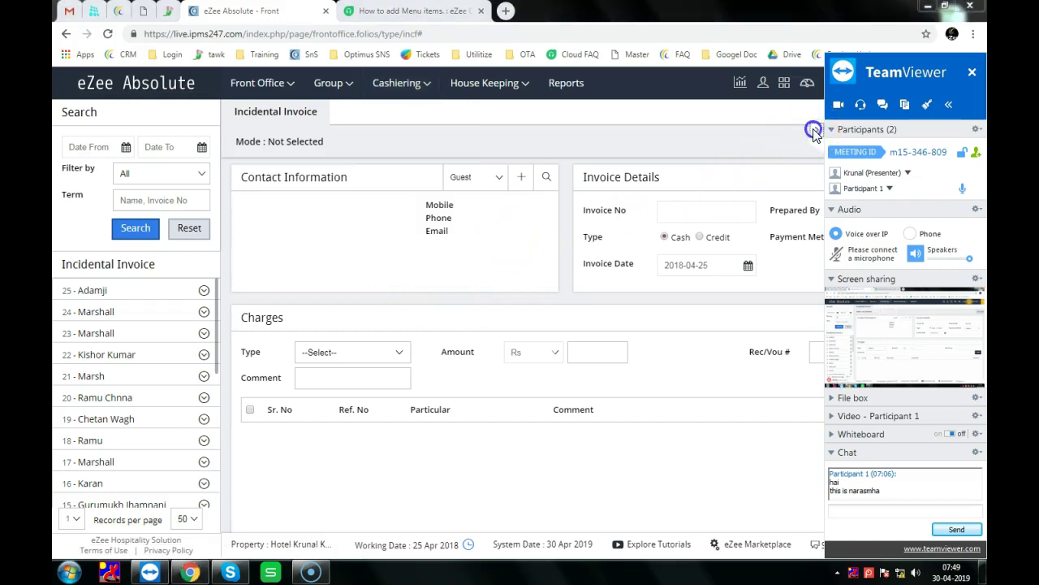
{"action": "mouse_move", "coordinate": [400, 83]}
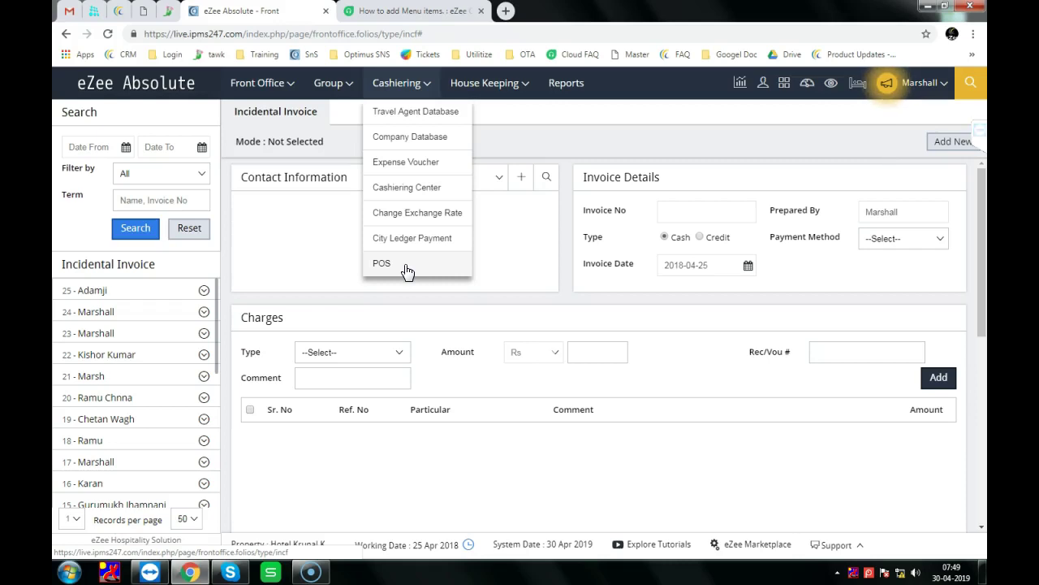
{"action": "left_click", "coordinate": [402, 268]}
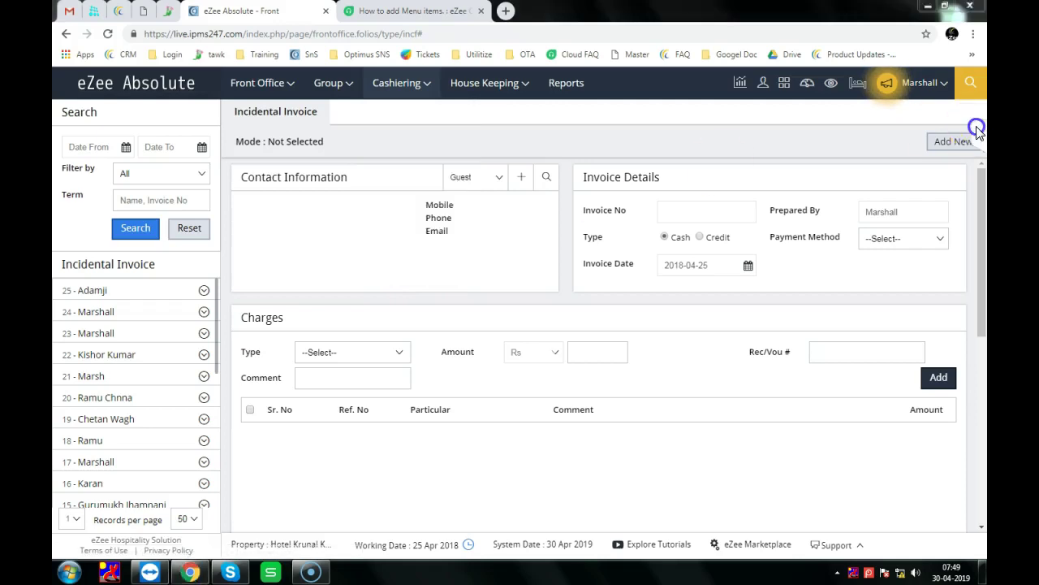
{"action": "left_click", "coordinate": [980, 130]}
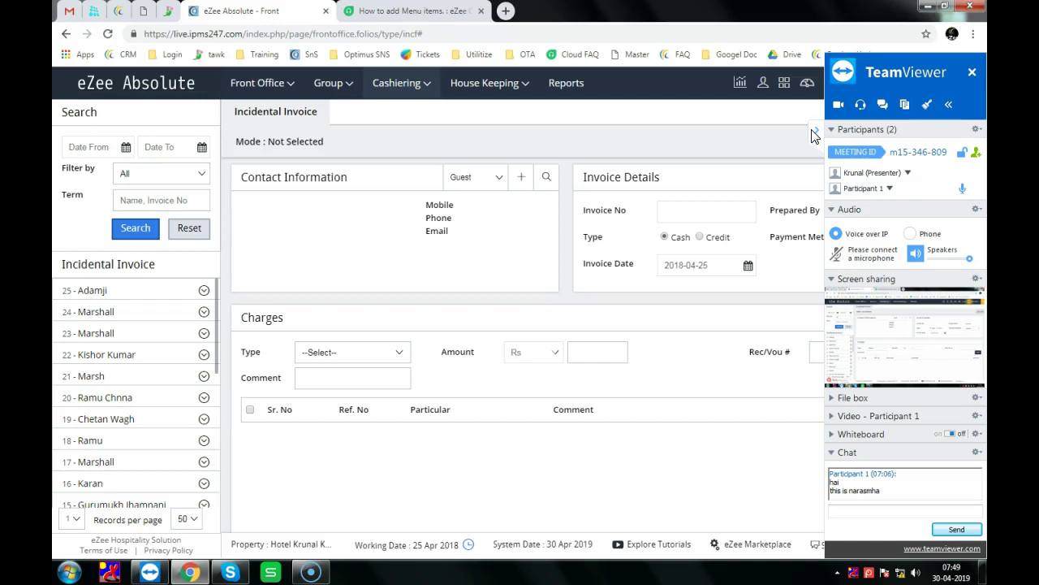
{"action": "left_click", "coordinate": [398, 83]}
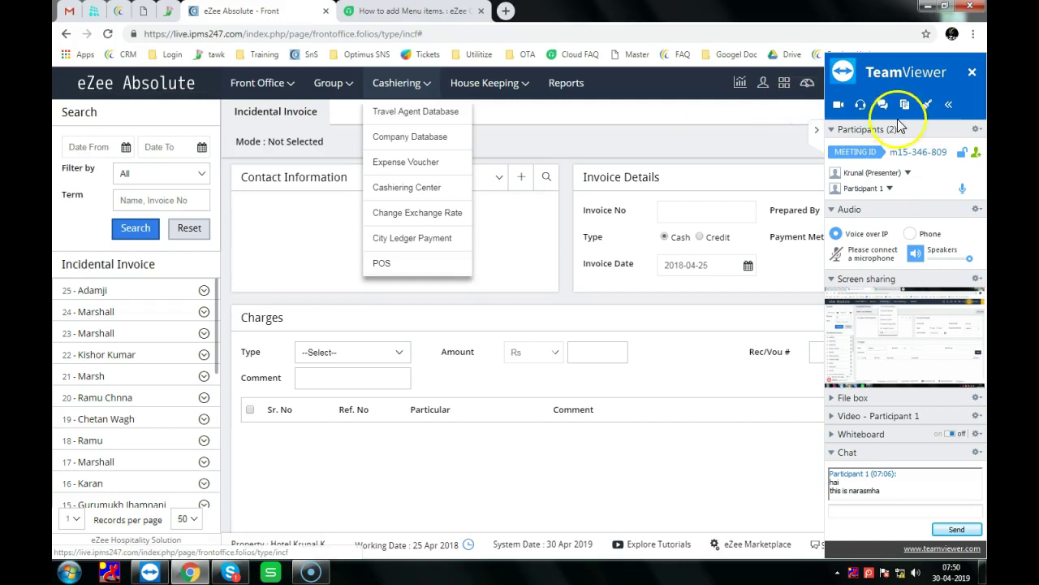
{"action": "left_click", "coordinate": [814, 130]}
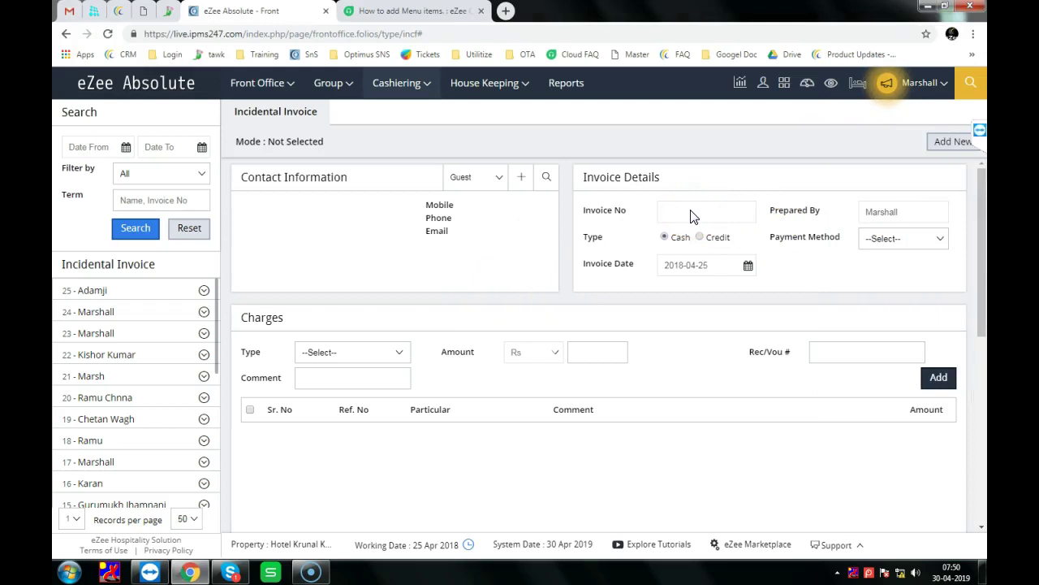
Examine the Charges section and the contact types offered for the incidental invoice.
{"action": "left_click", "coordinate": [382, 354]}
{"action": "scroll", "coordinate": [408, 331], "scroll_direction": "down", "scroll_amount": 2}
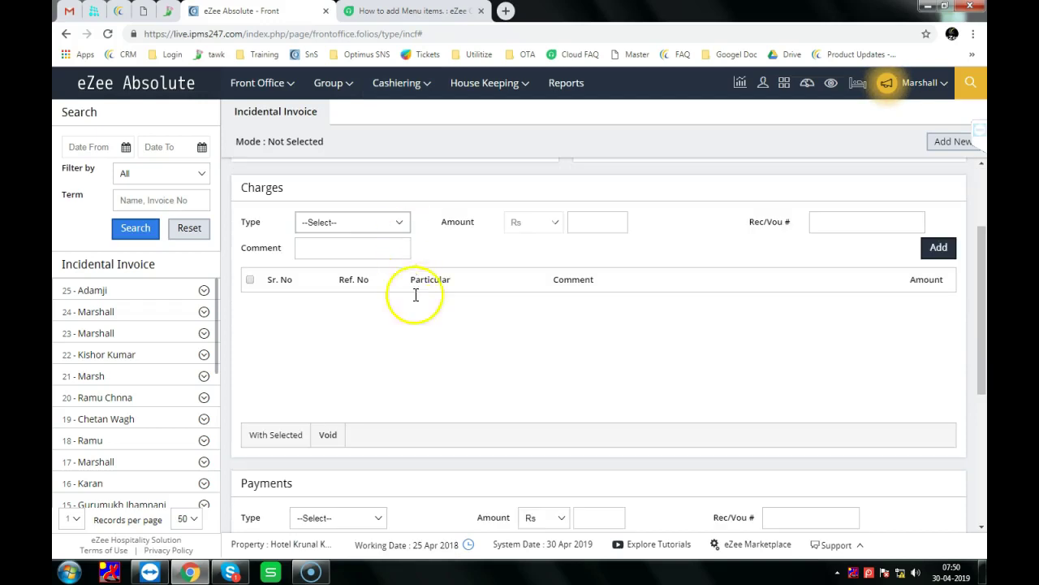
{"action": "scroll", "coordinate": [411, 308], "scroll_direction": "up", "scroll_amount": 2}
{"action": "left_click", "coordinate": [490, 178]}
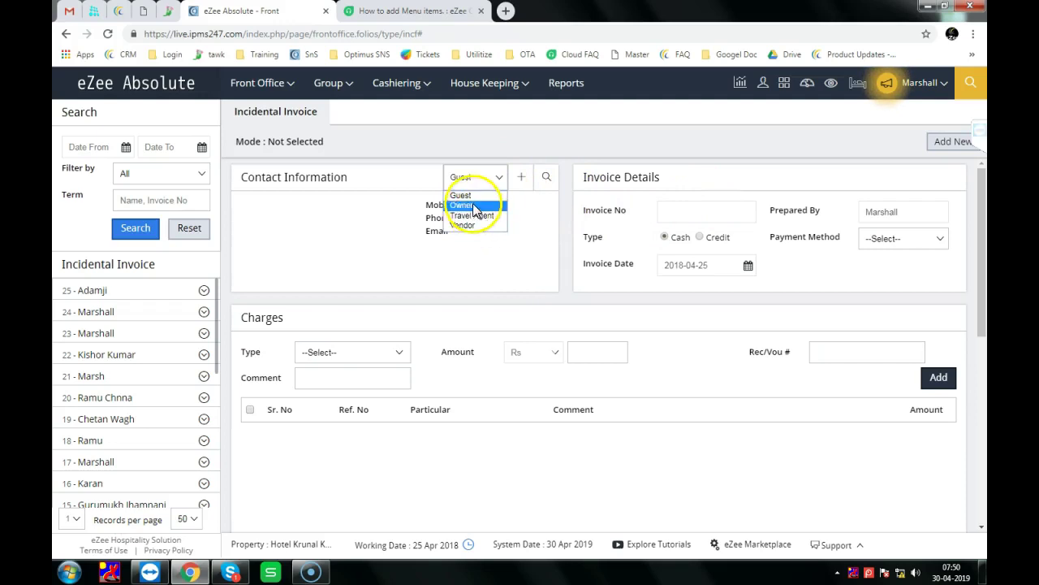
Choose "Extra Charges : extrabeds" as the charge type on the incidental invoice.
{"action": "left_click", "coordinate": [367, 355]}
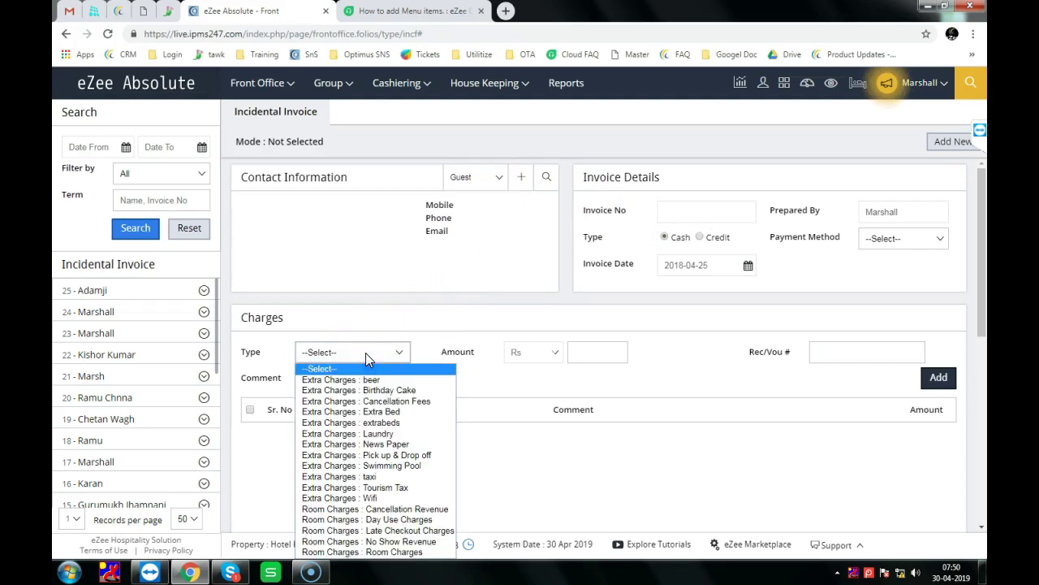
{"action": "scroll", "coordinate": [365, 352], "scroll_direction": "down", "scroll_amount": 2}
{"action": "left_click", "coordinate": [389, 223]}
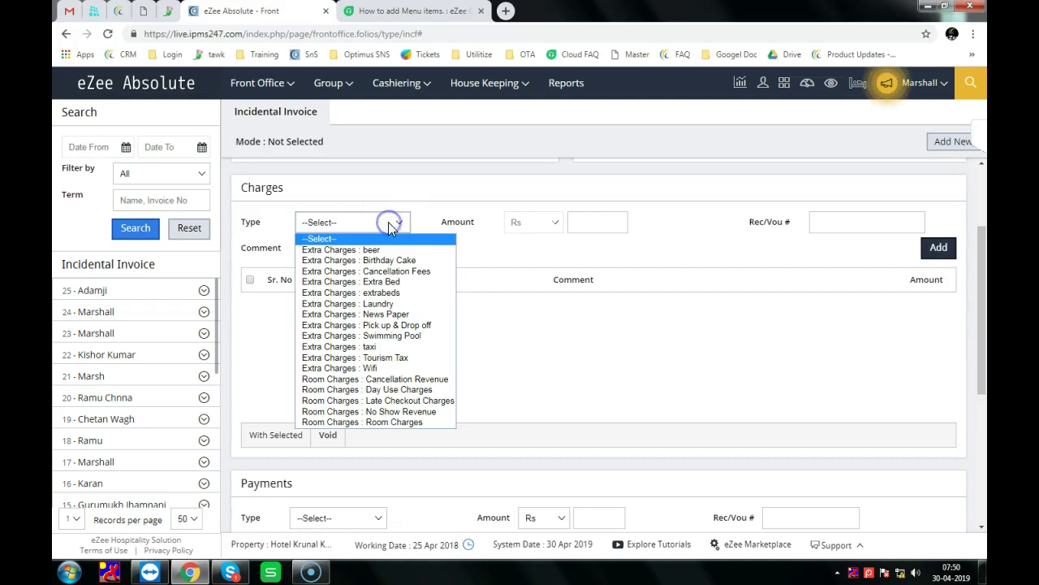
{"action": "left_click", "coordinate": [401, 292]}
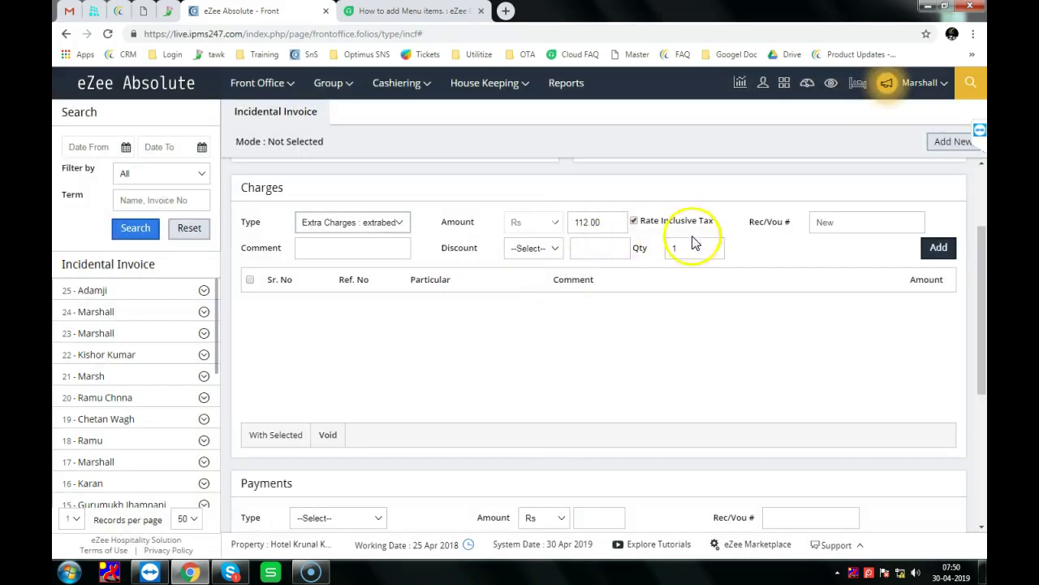
Examine the charge's amount, voucher, quantity and discount fields and the invoice's Payments section.
{"action": "double_click", "coordinate": [583, 222]}
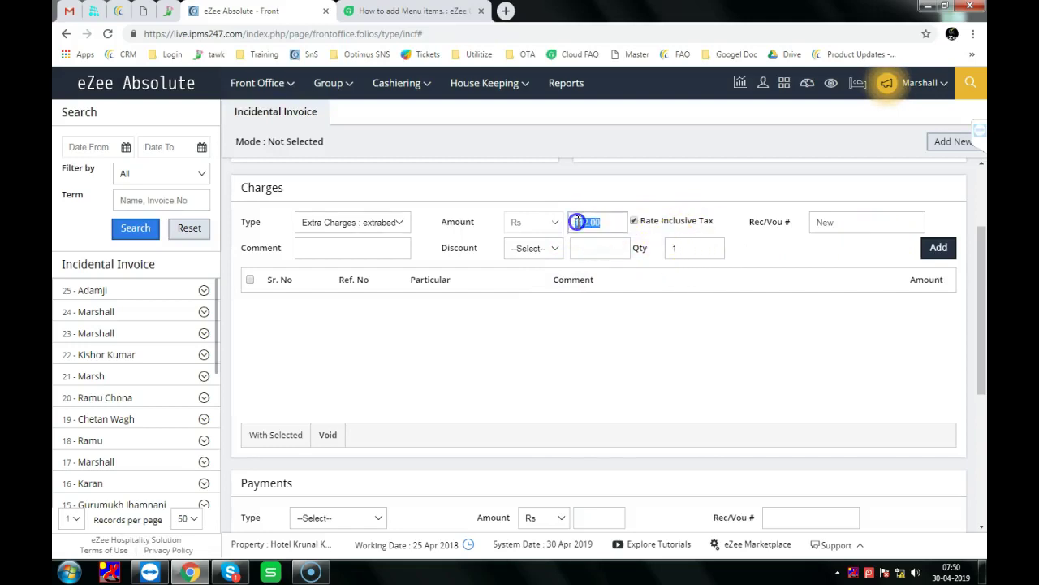
{"action": "left_click", "coordinate": [849, 222]}
{"action": "double_click", "coordinate": [675, 248]}
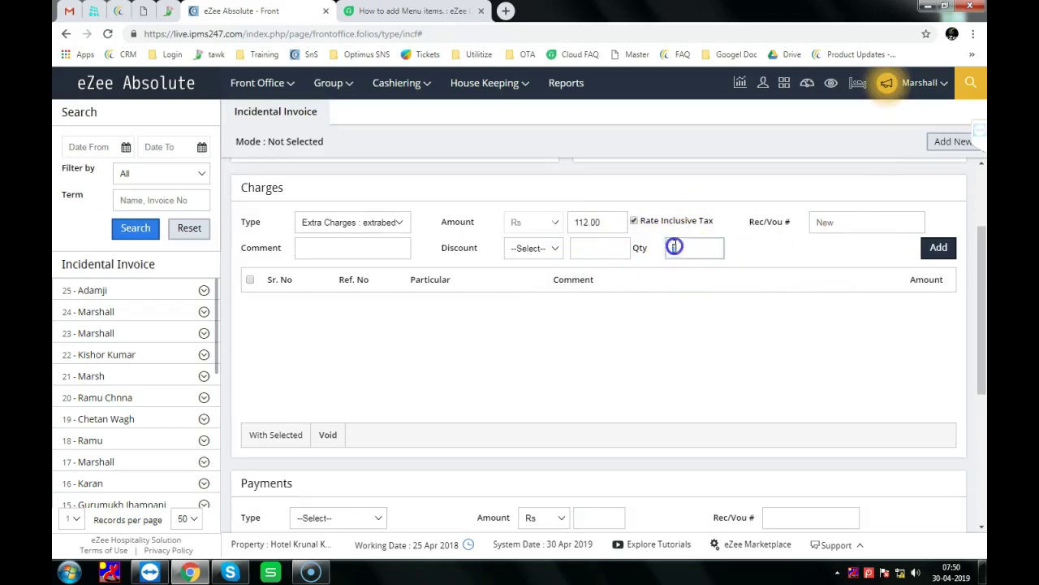
{"action": "left_click", "coordinate": [533, 248]}
{"action": "left_click", "coordinate": [605, 251]}
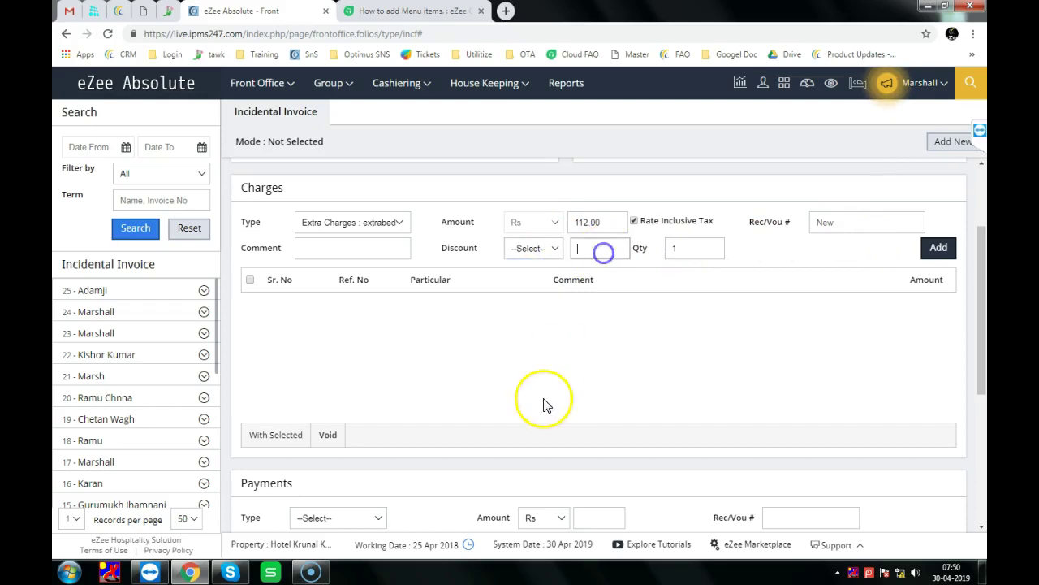
{"action": "scroll", "coordinate": [538, 403], "scroll_direction": "down", "scroll_amount": 4}
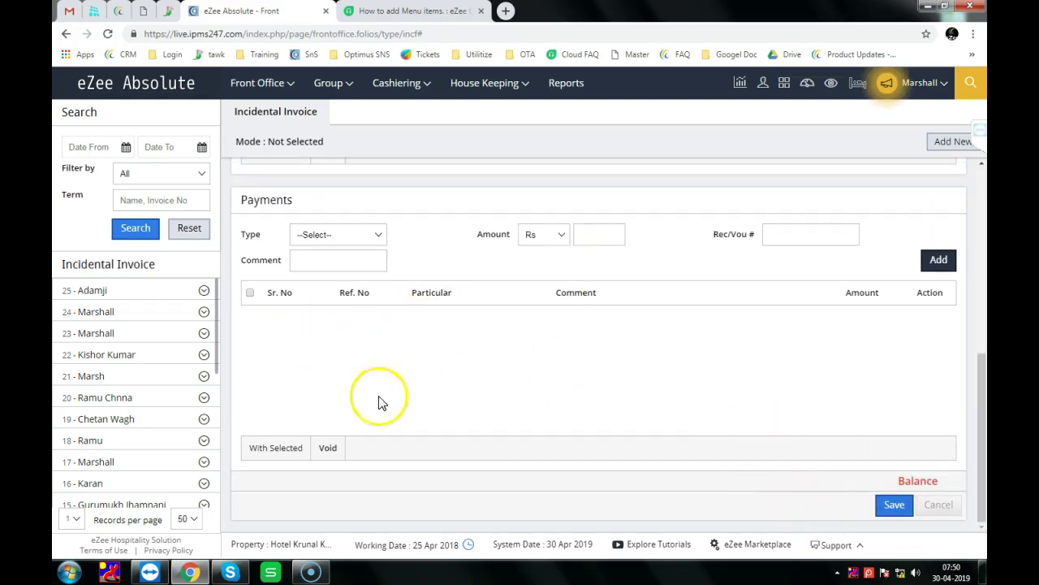
{"action": "scroll", "coordinate": [476, 422], "scroll_direction": "up", "scroll_amount": 2}
{"action": "scroll", "coordinate": [569, 350], "scroll_direction": "up", "scroll_amount": 3}
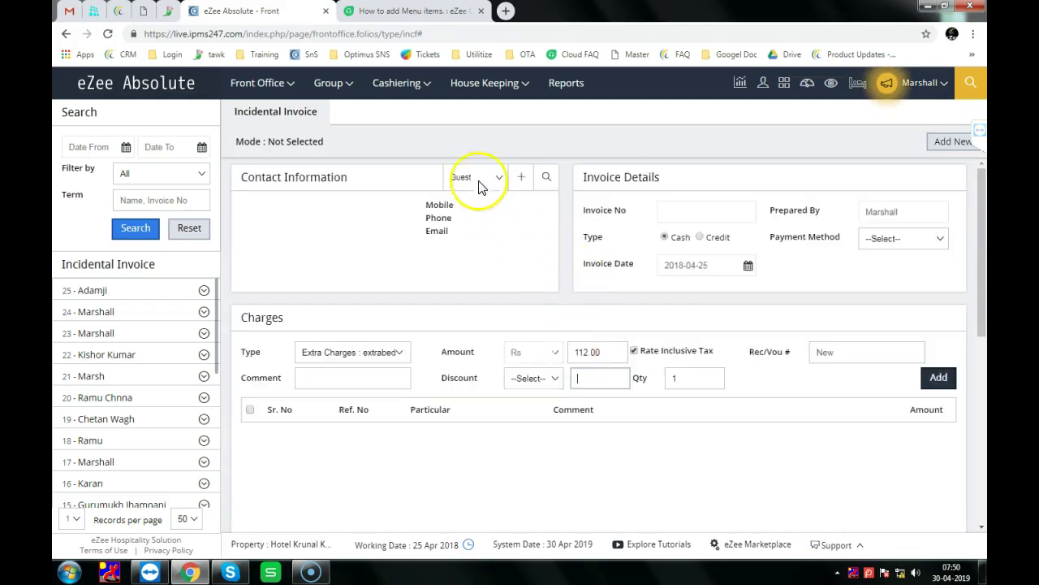
Open the House Status page of House Keeping and look through the listed rooms.
{"action": "mouse_move", "coordinate": [400, 86]}
{"action": "mouse_move", "coordinate": [484, 88]}
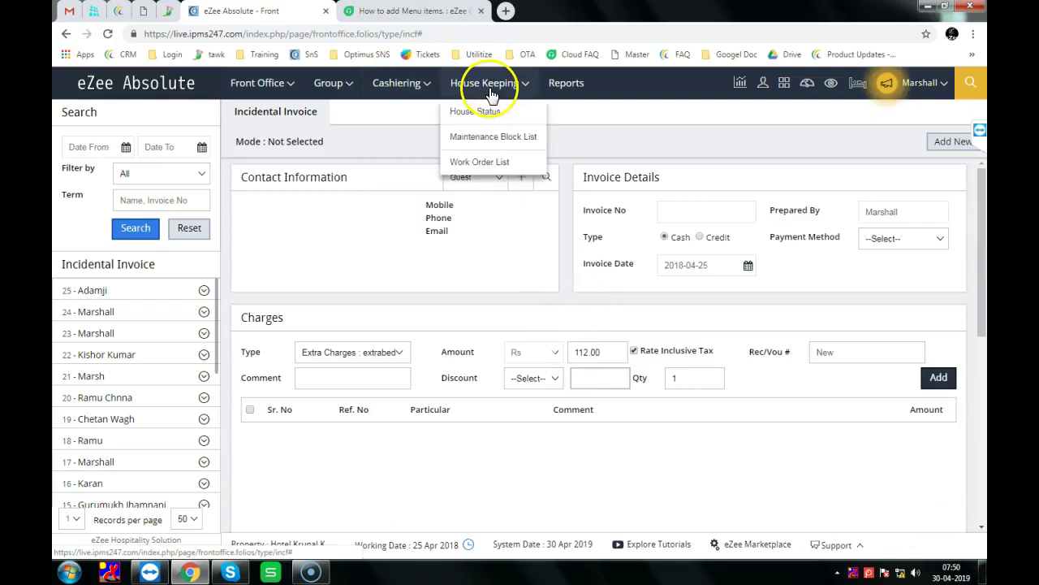
{"action": "left_click", "coordinate": [460, 114]}
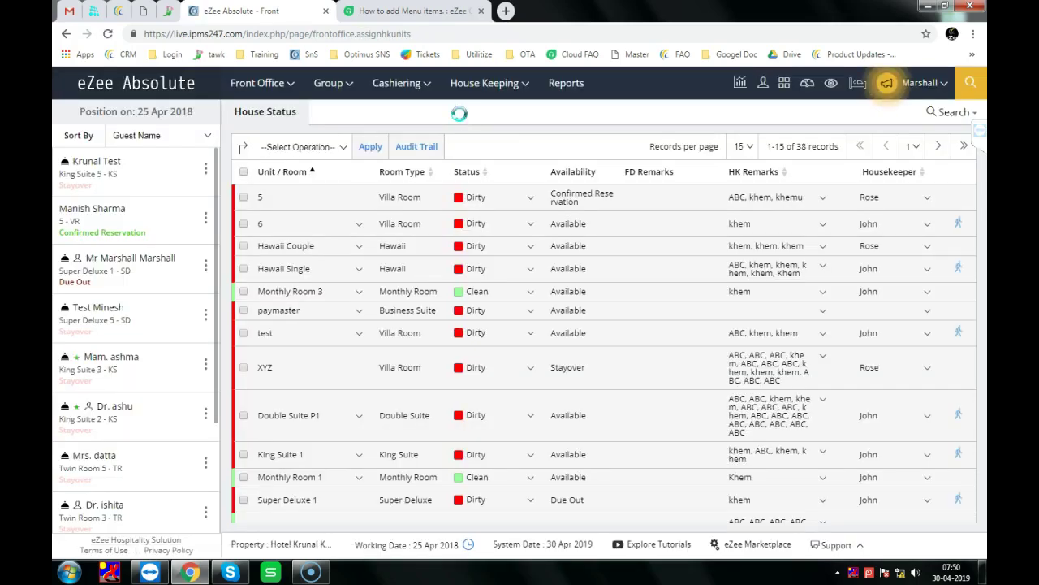
{"action": "scroll", "coordinate": [661, 303], "scroll_direction": "down", "scroll_amount": 2}
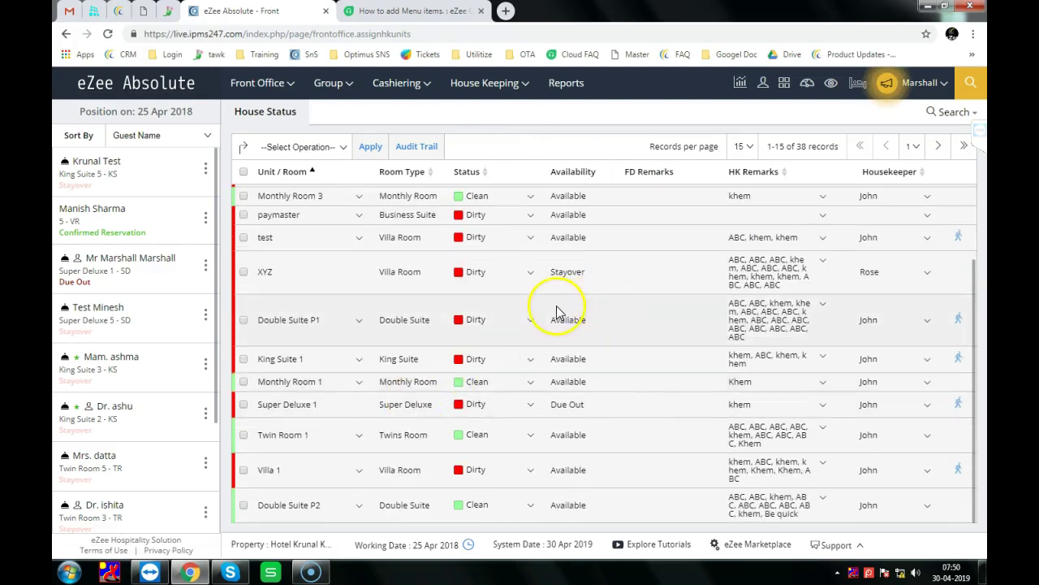
{"action": "scroll", "coordinate": [551, 315], "scroll_direction": "up", "scroll_amount": 2}
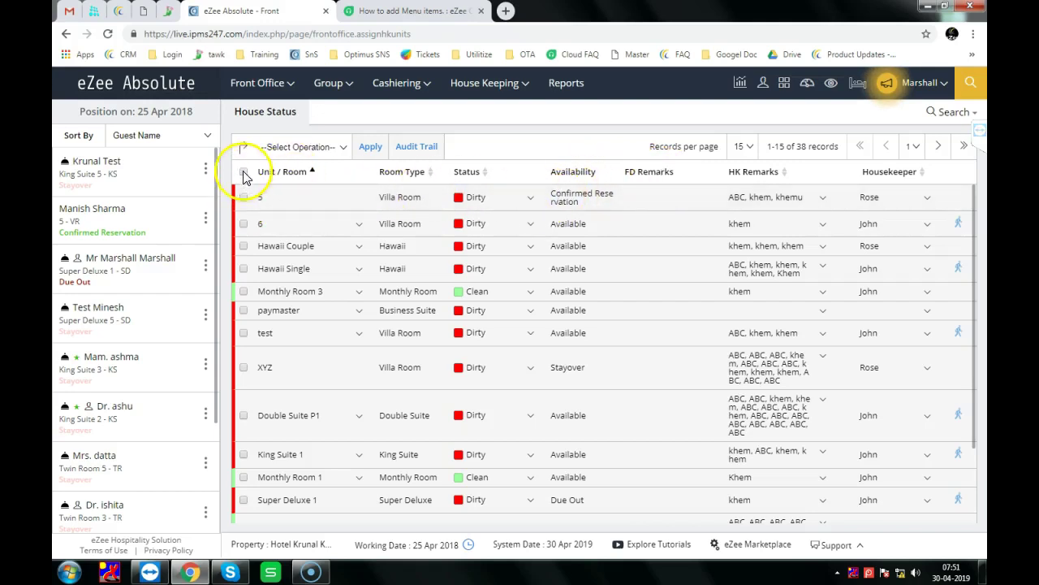
Select room 5 and examine the operations available for selected rooms.
{"action": "left_click", "coordinate": [243, 199]}
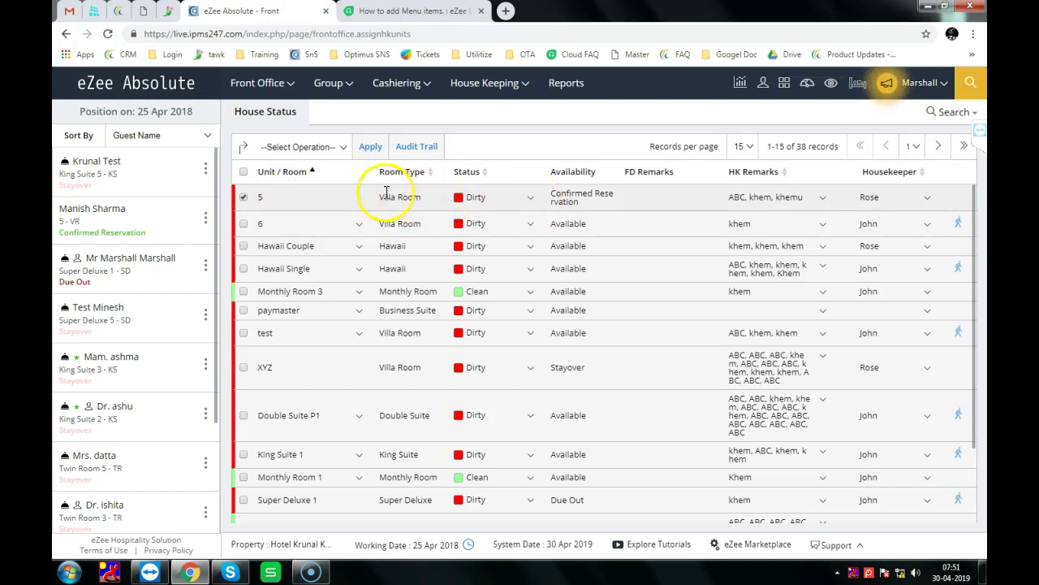
{"action": "left_click", "coordinate": [328, 150]}
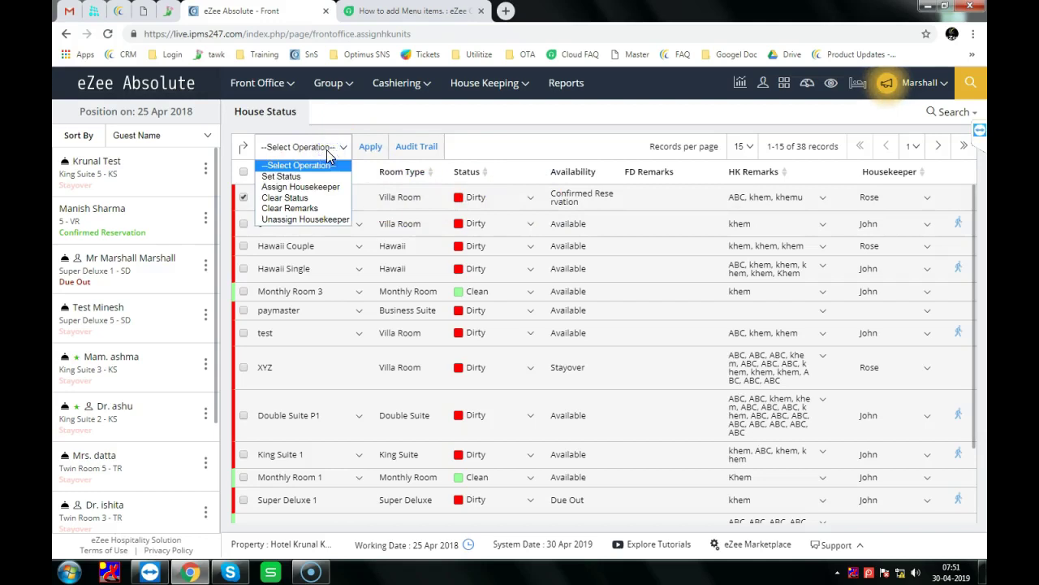
{"action": "left_click", "coordinate": [304, 145]}
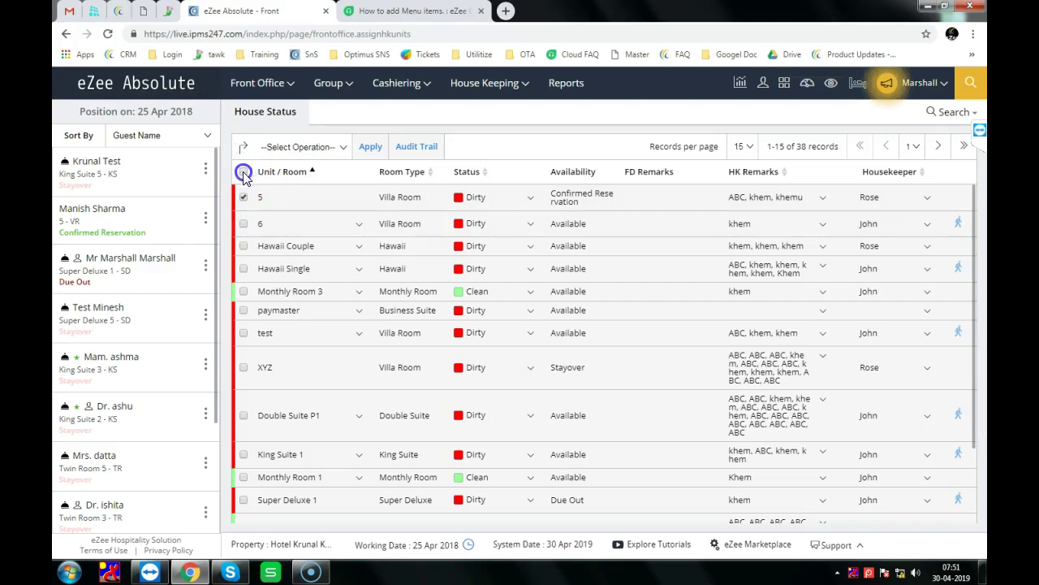
Select all rooms on the page and set their status to Clean.
{"action": "left_click", "coordinate": [325, 148]}
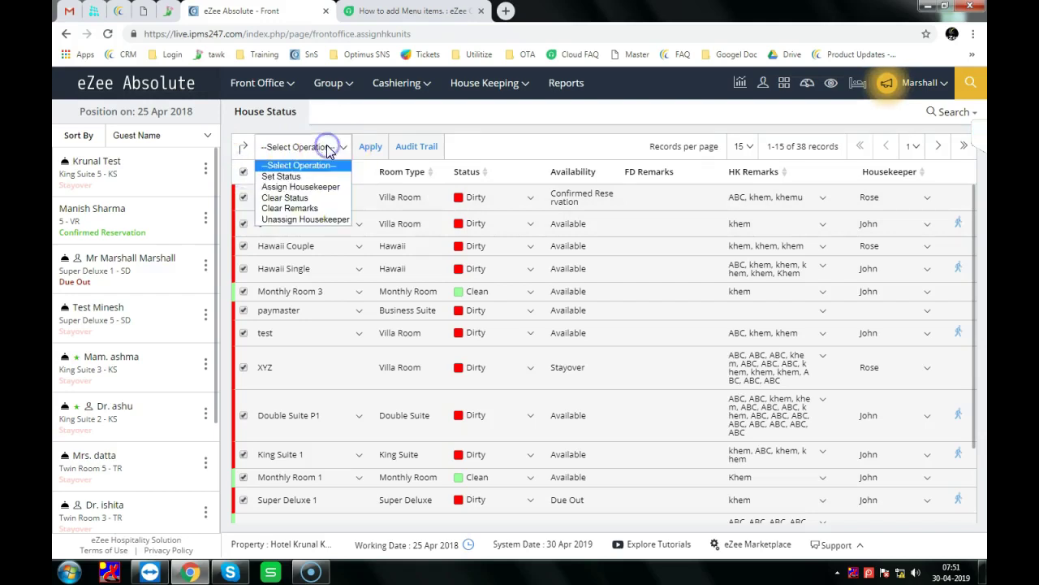
{"action": "left_click", "coordinate": [284, 176]}
{"action": "left_click", "coordinate": [395, 145]}
{"action": "left_click", "coordinate": [376, 176]}
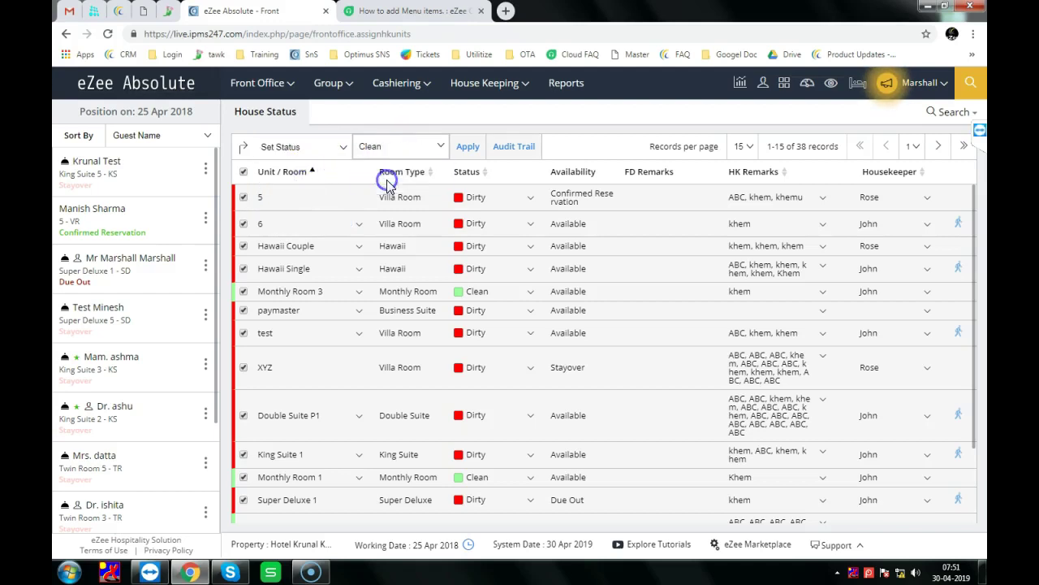
{"action": "left_click", "coordinate": [466, 149]}
{"action": "left_click", "coordinate": [572, 107]}
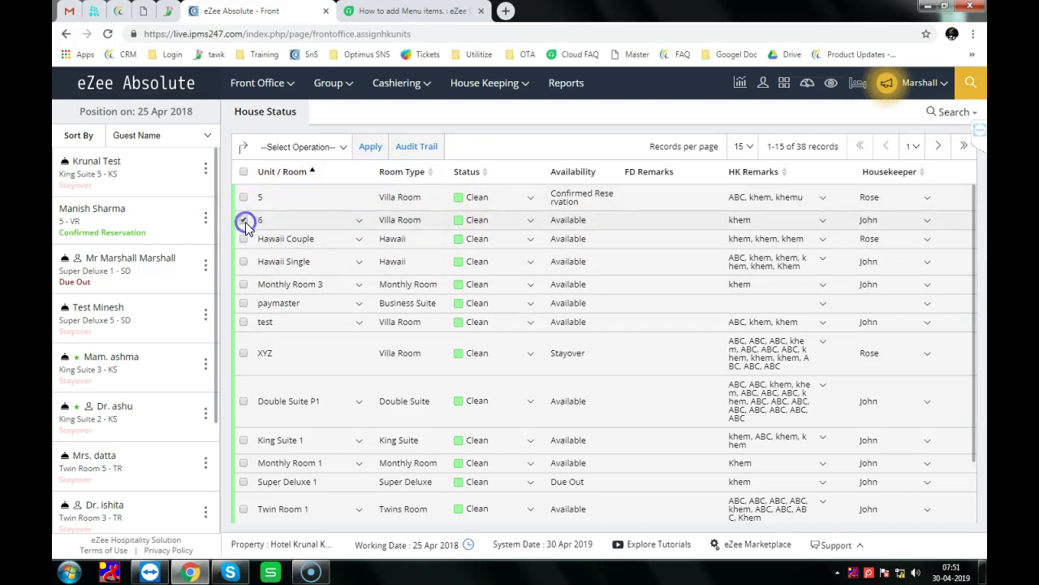
Set the status of room 6 alone to Dirty.
{"action": "left_click", "coordinate": [317, 148]}
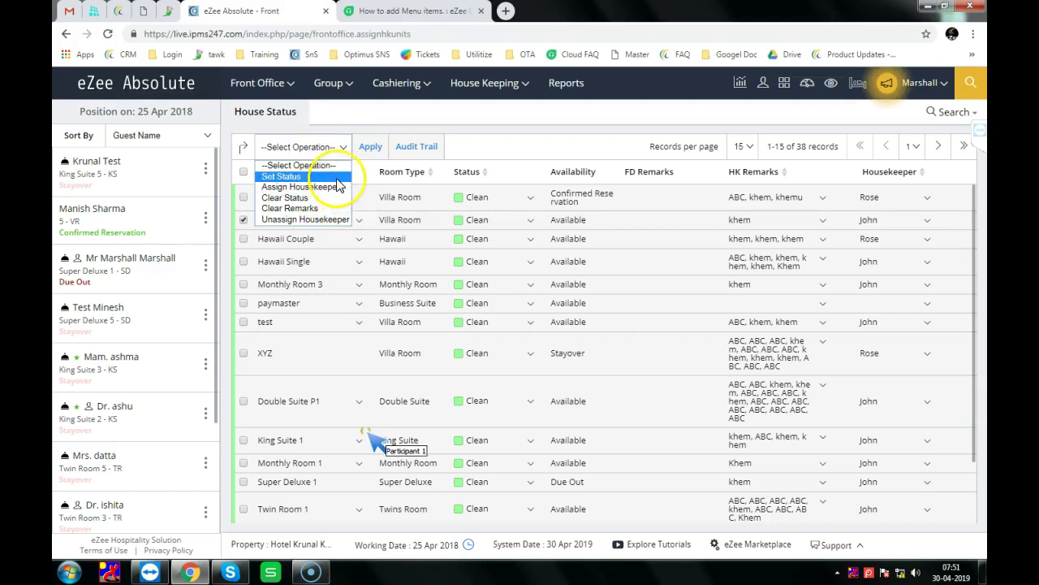
{"action": "left_click", "coordinate": [336, 178]}
{"action": "left_click", "coordinate": [426, 148]}
{"action": "left_click", "coordinate": [382, 184]}
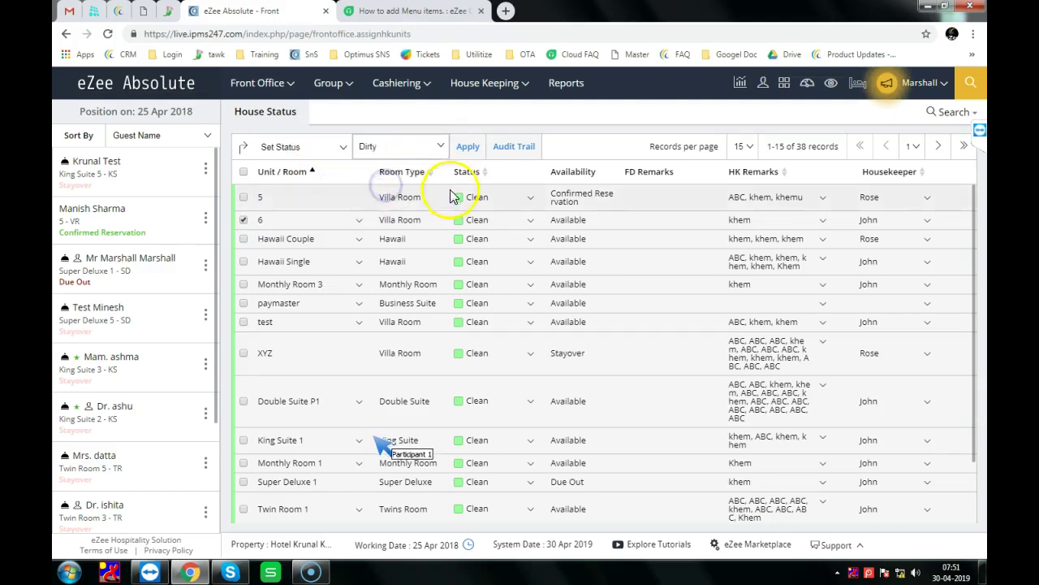
{"action": "left_click", "coordinate": [467, 146]}
{"action": "left_click", "coordinate": [565, 103]}
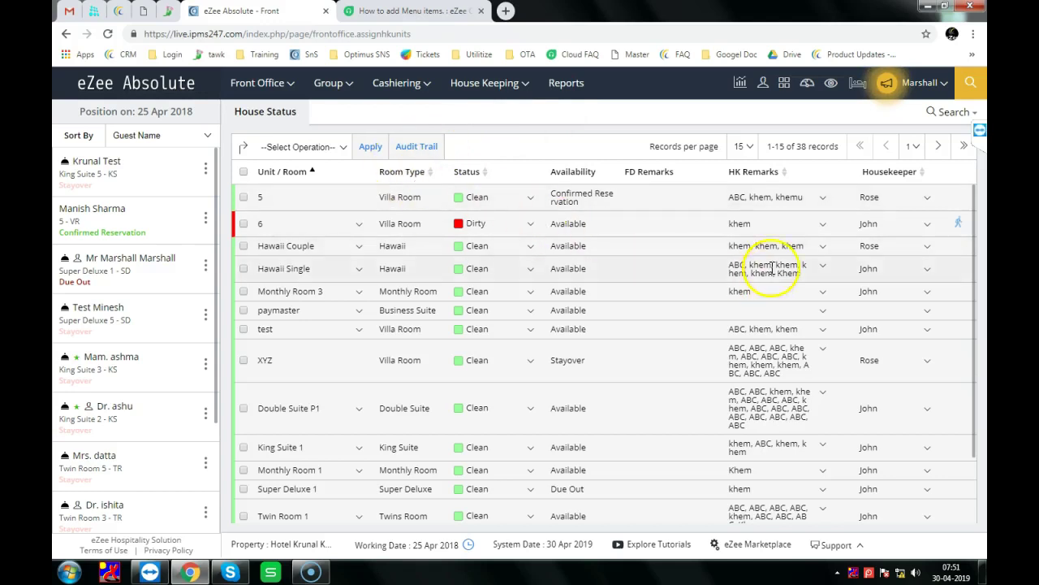
Examine the options available for the housekeeping remarks and the assigned housekeeper of room 6.
{"action": "left_click", "coordinate": [827, 227]}
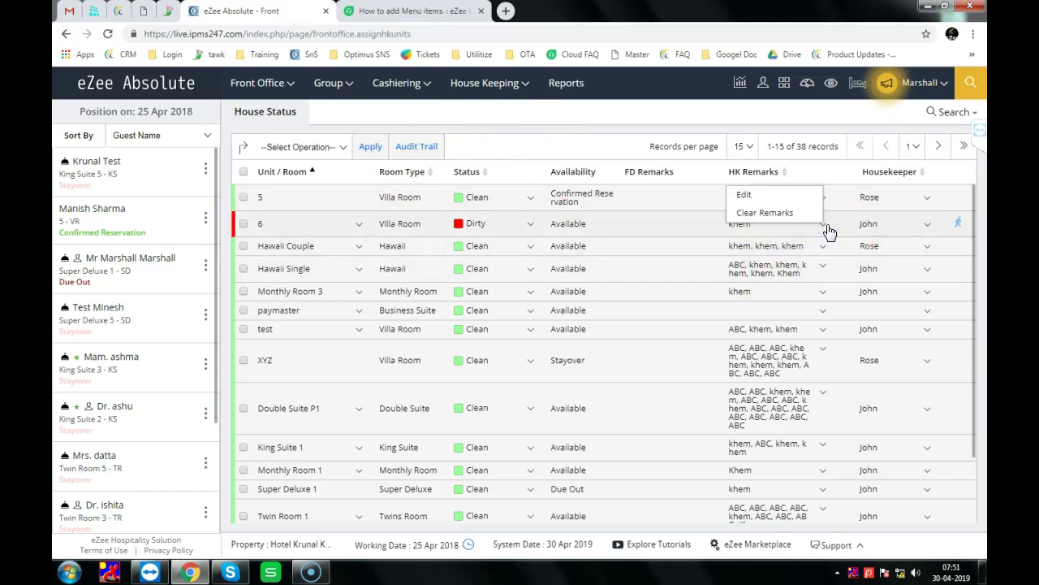
{"action": "left_click", "coordinate": [696, 177]}
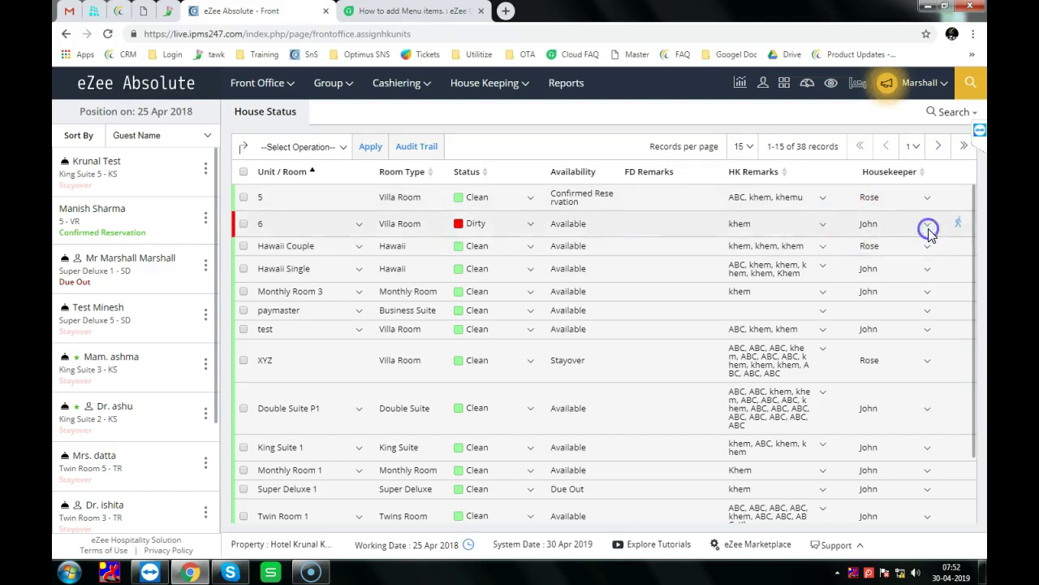
{"action": "left_click", "coordinate": [928, 227]}
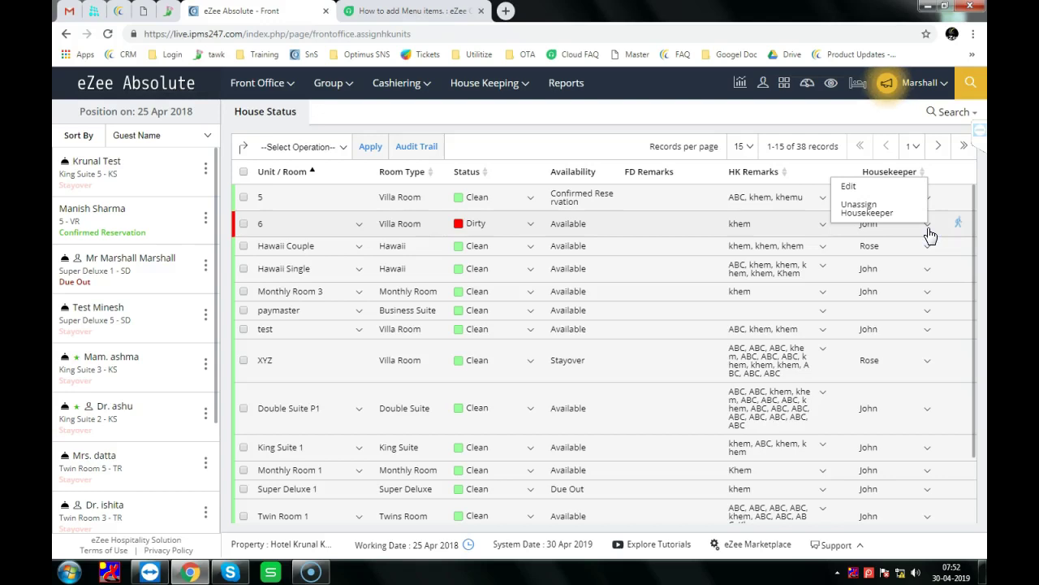
Assign the other housekeeper to the Hawaii Single room and save the staff change.
{"action": "left_click", "coordinate": [926, 270]}
{"action": "left_click", "coordinate": [863, 256]}
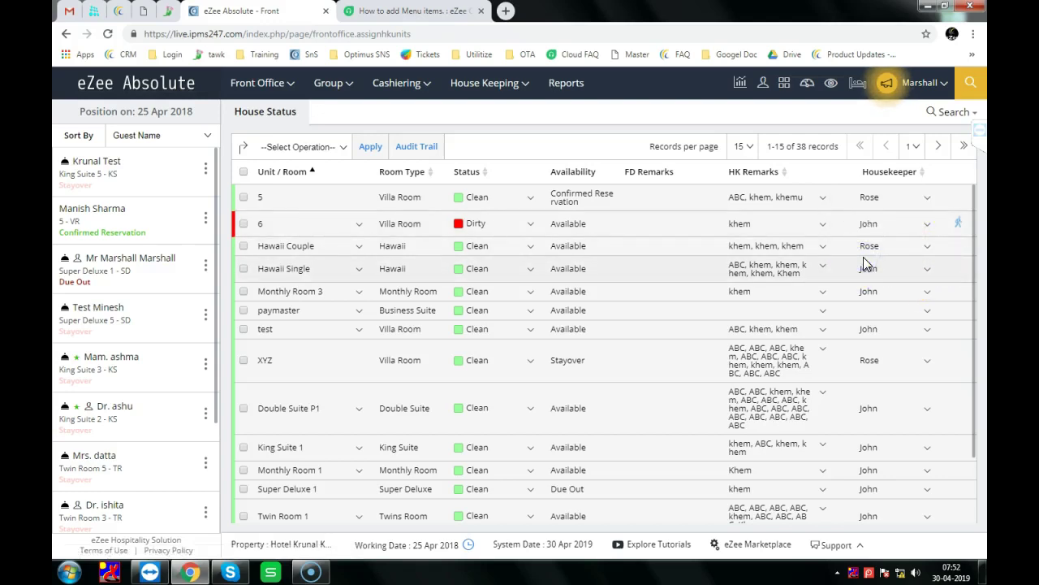
{"action": "left_click", "coordinate": [928, 270]}
{"action": "left_click", "coordinate": [863, 259]}
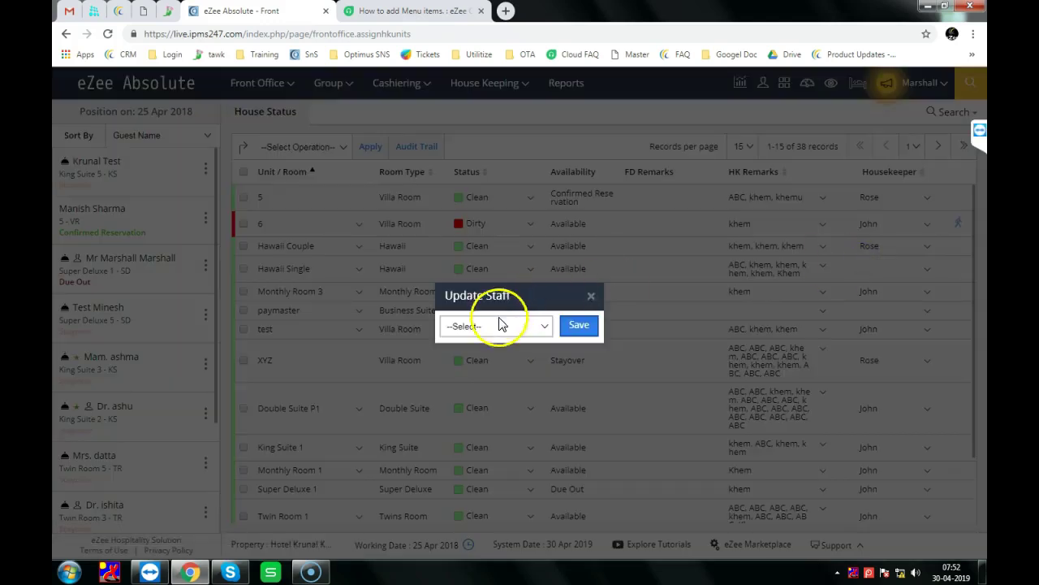
{"action": "left_click", "coordinate": [497, 327]}
{"action": "left_click", "coordinate": [475, 363]}
{"action": "left_click", "coordinate": [577, 325]}
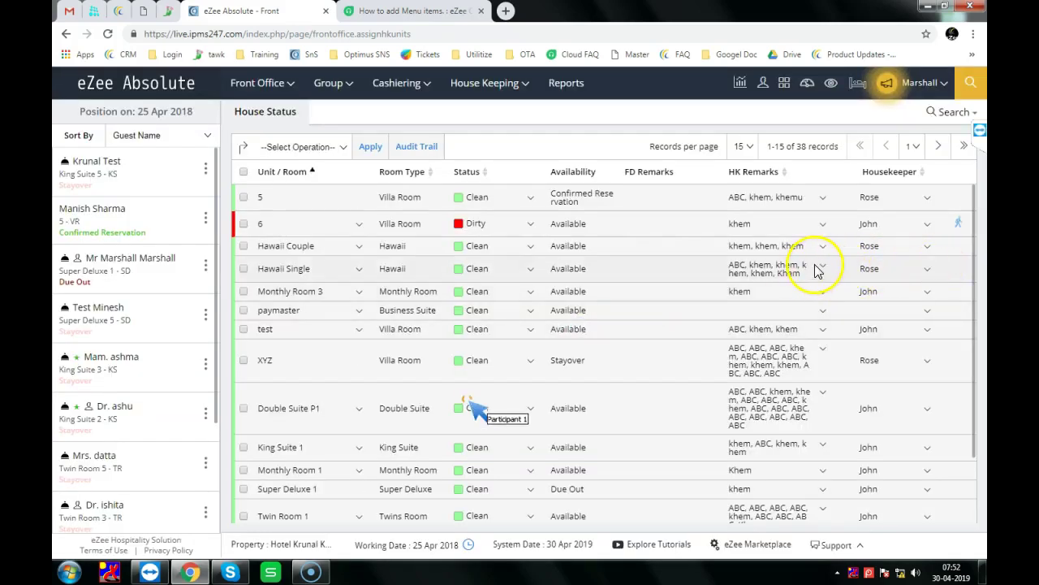
Replace the housekeeping remarks of the Hawaii Single room with "cleaning" and save them.
{"action": "left_click", "coordinate": [928, 271]}
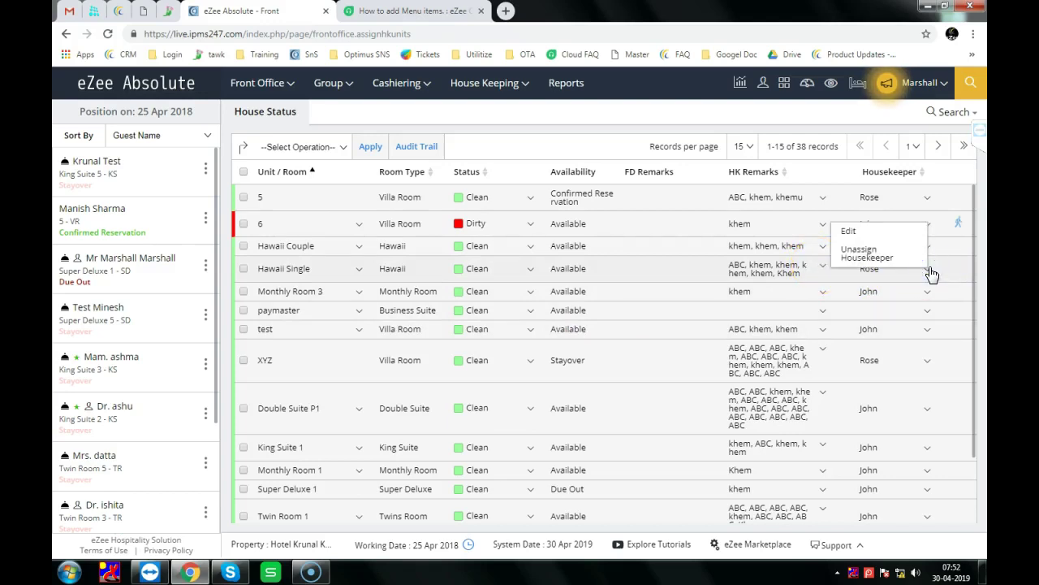
{"action": "left_click", "coordinate": [824, 268]}
{"action": "left_click", "coordinate": [738, 235]}
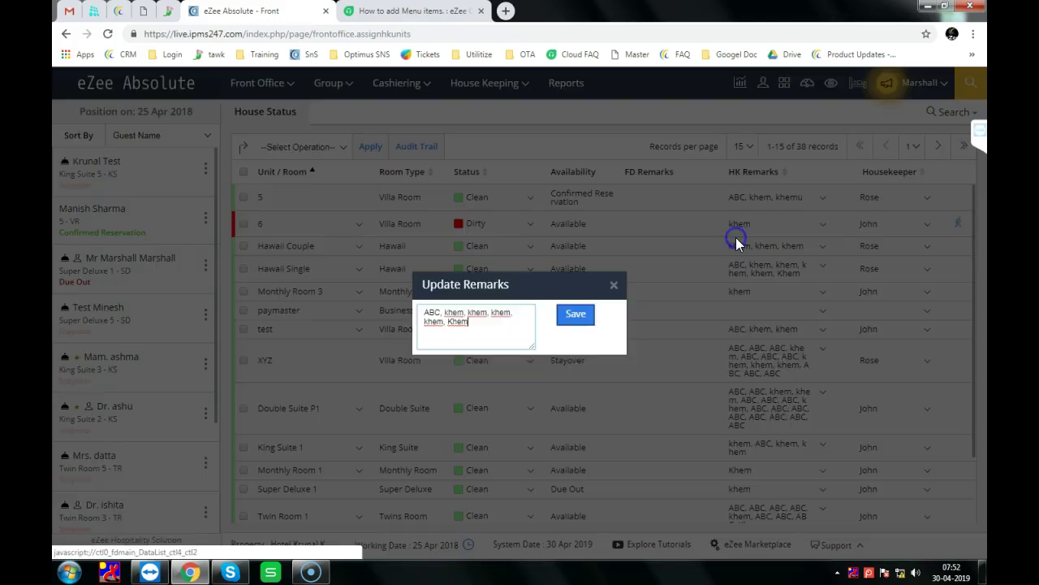
{"action": "left_click_drag", "start_coordinate": [470, 322], "coordinate": [410, 312]}
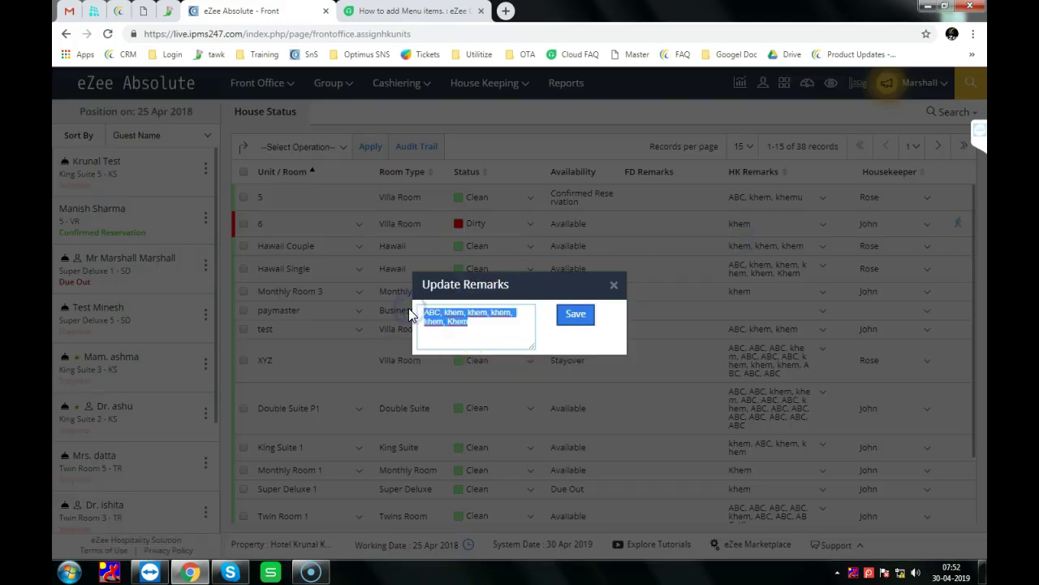
{"action": "type", "text": "cleaning"}
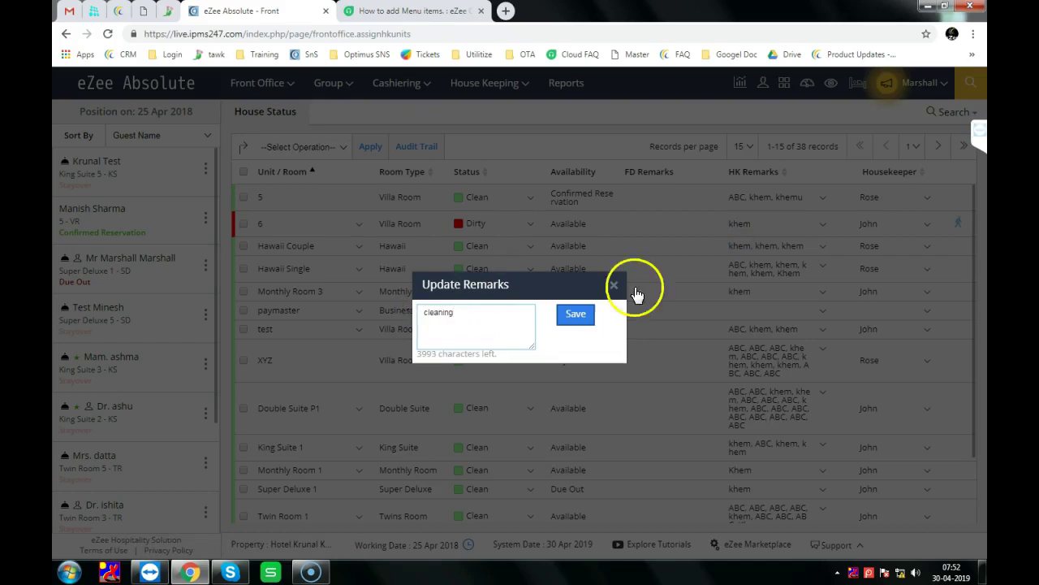
{"action": "left_click", "coordinate": [567, 317]}
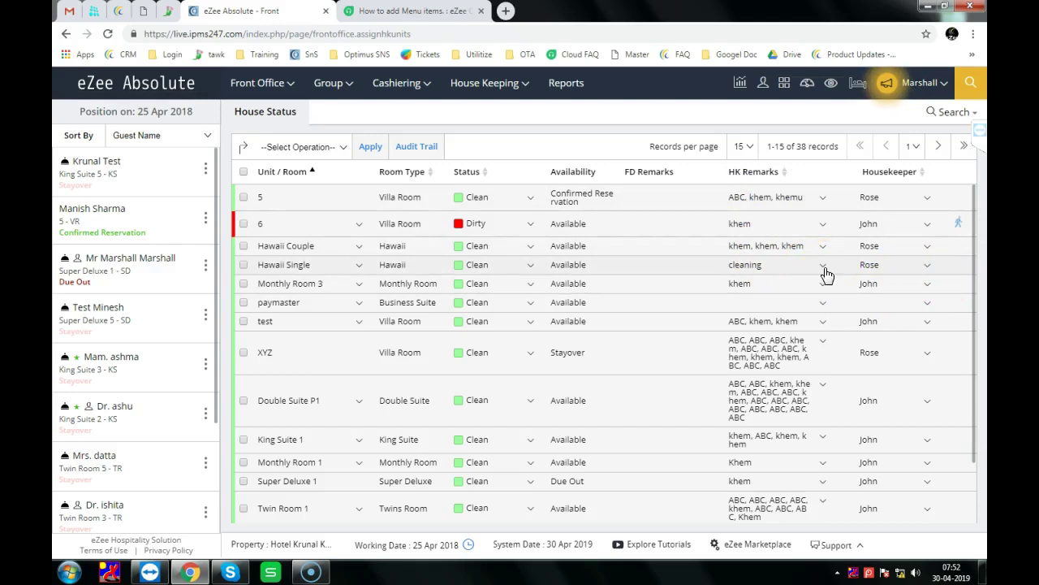
Examine the remarks options of the Hawaii Single room, the rest of the room list and the bulk operations.
{"action": "left_click", "coordinate": [823, 268]}
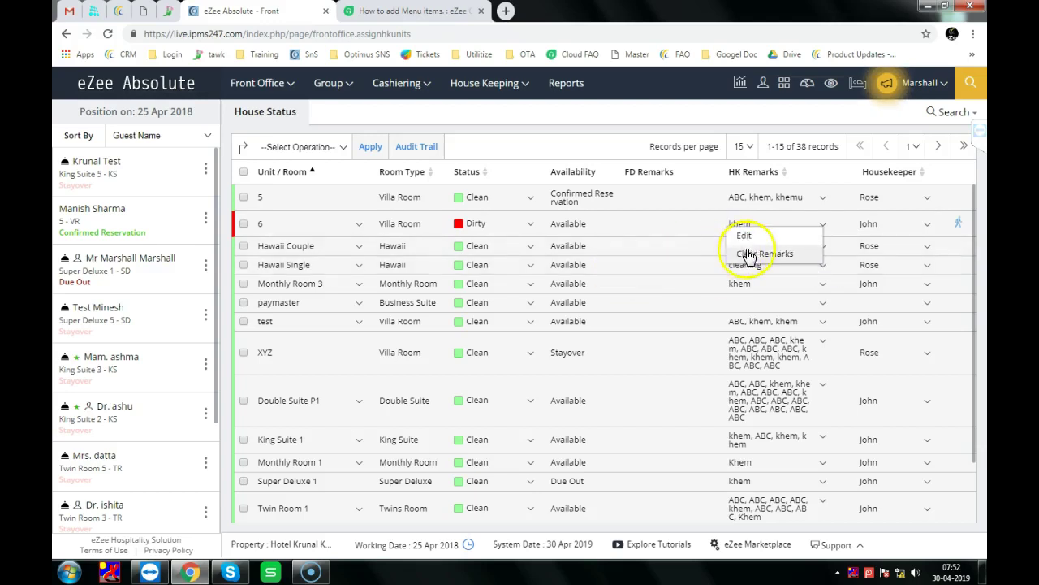
{"action": "left_click", "coordinate": [702, 205]}
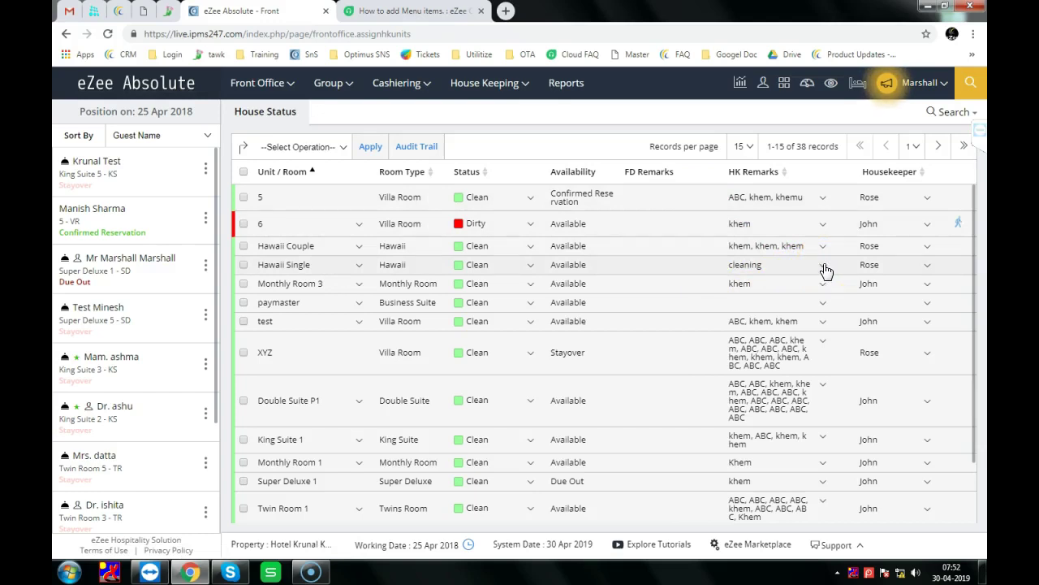
{"action": "scroll", "coordinate": [817, 216], "scroll_direction": "down", "scroll_amount": 1}
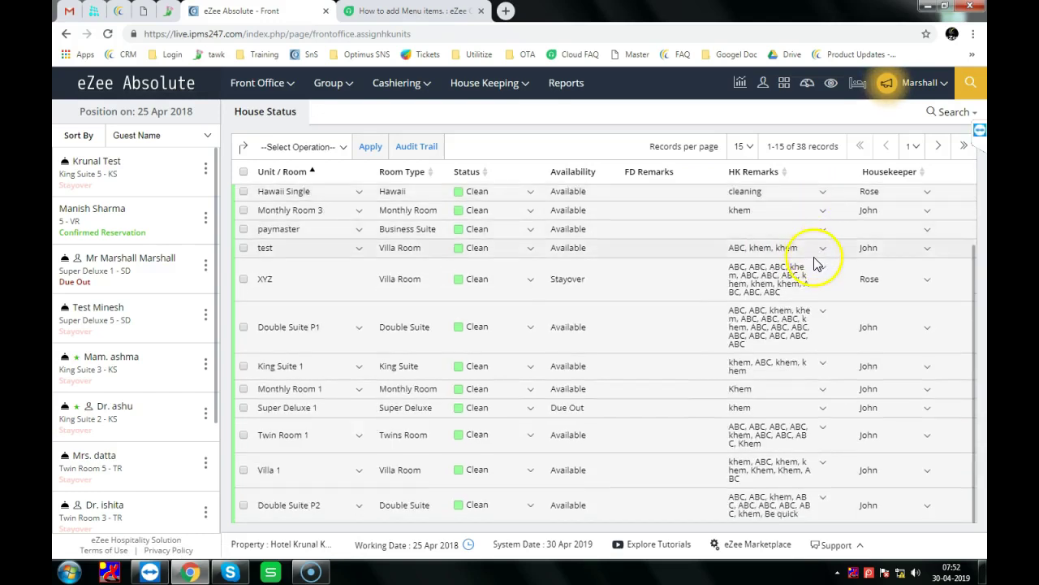
{"action": "scroll", "coordinate": [812, 259], "scroll_direction": "up", "scroll_amount": 1}
{"action": "left_click", "coordinate": [306, 147]}
{"action": "left_click", "coordinate": [501, 146]}
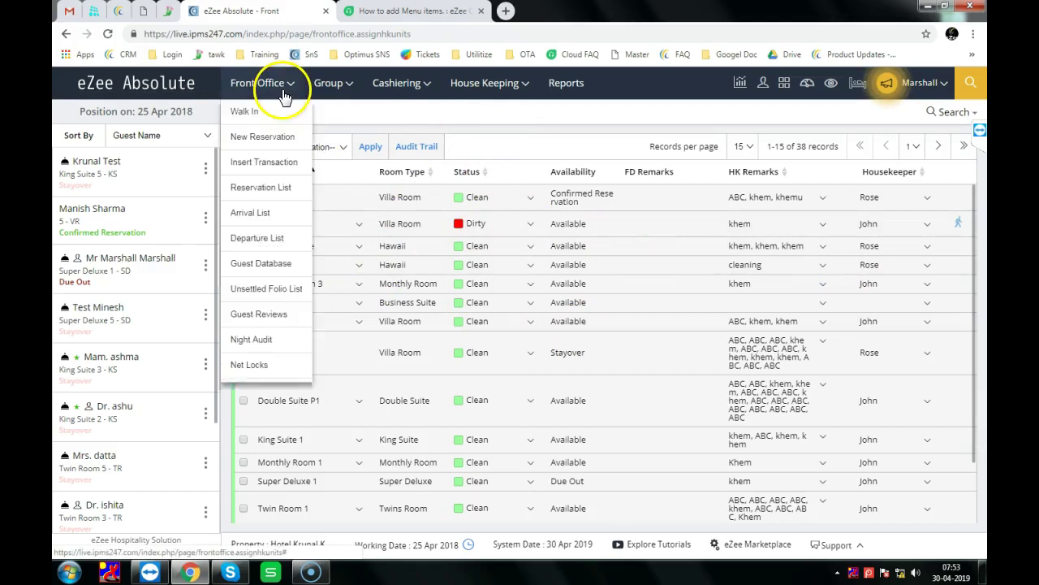
Start a room block from House Keeping's Maintenance Block List and select all rooms for it.
{"action": "mouse_move", "coordinate": [485, 87]}
{"action": "left_click", "coordinate": [479, 135]}
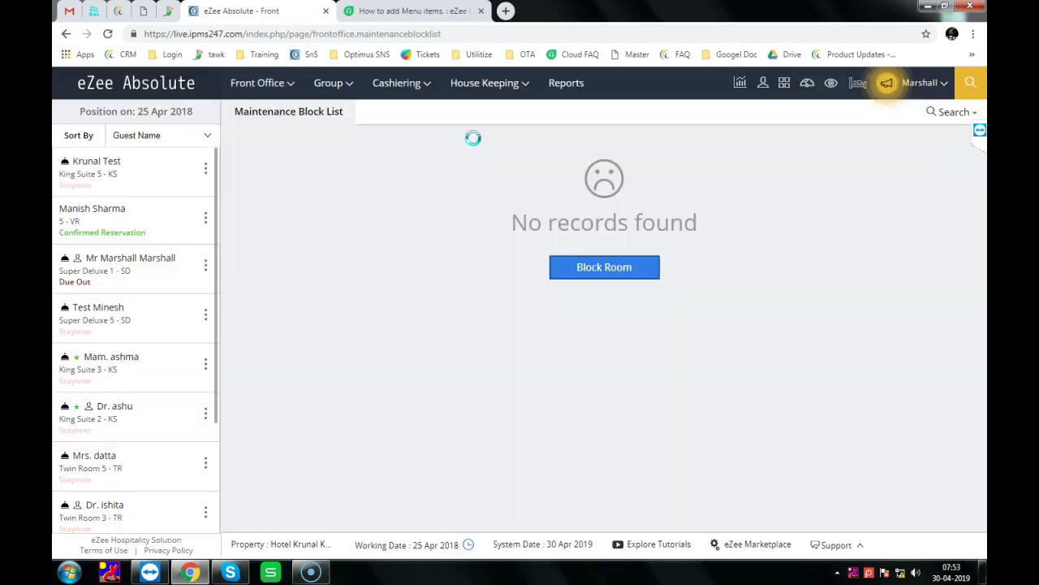
{"action": "left_click", "coordinate": [563, 271]}
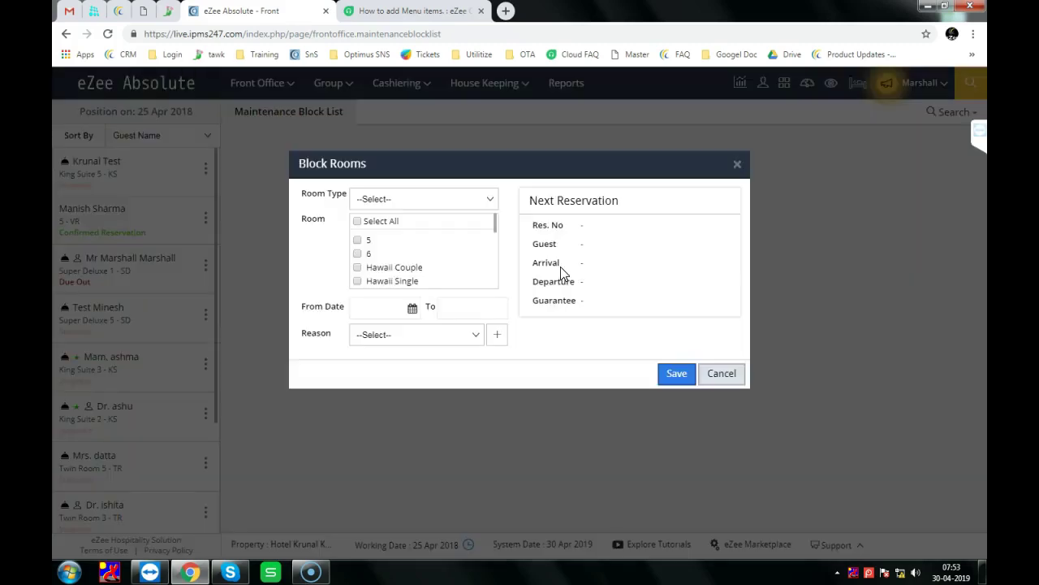
{"action": "left_click", "coordinate": [444, 200]}
{"action": "left_click", "coordinate": [444, 200]}
{"action": "left_click", "coordinate": [358, 222]}
Set the block period from 2019-04-11 to 2019-04-26.
{"action": "left_click", "coordinate": [413, 311]}
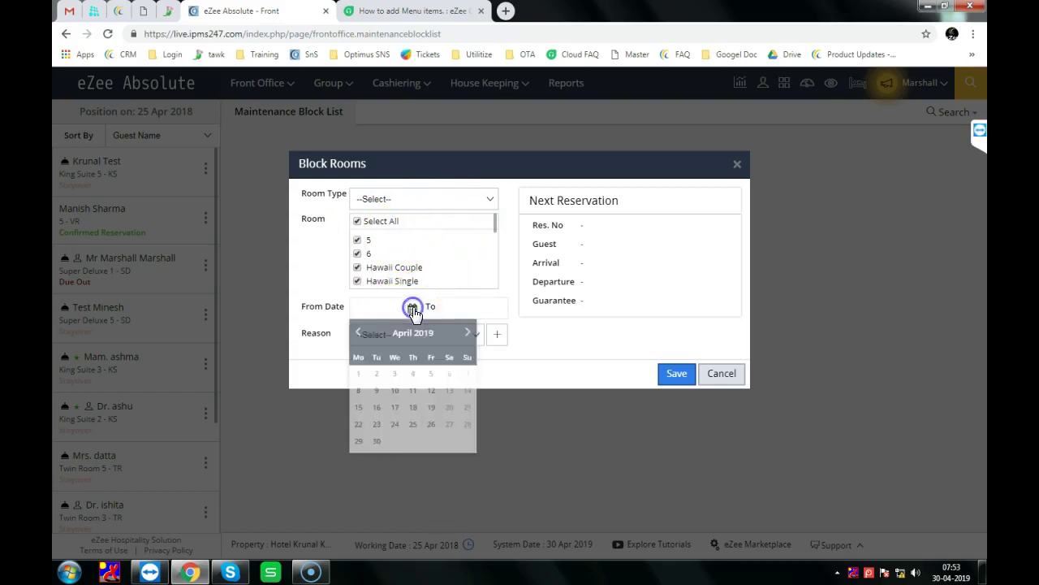
{"action": "left_click", "coordinate": [413, 393]}
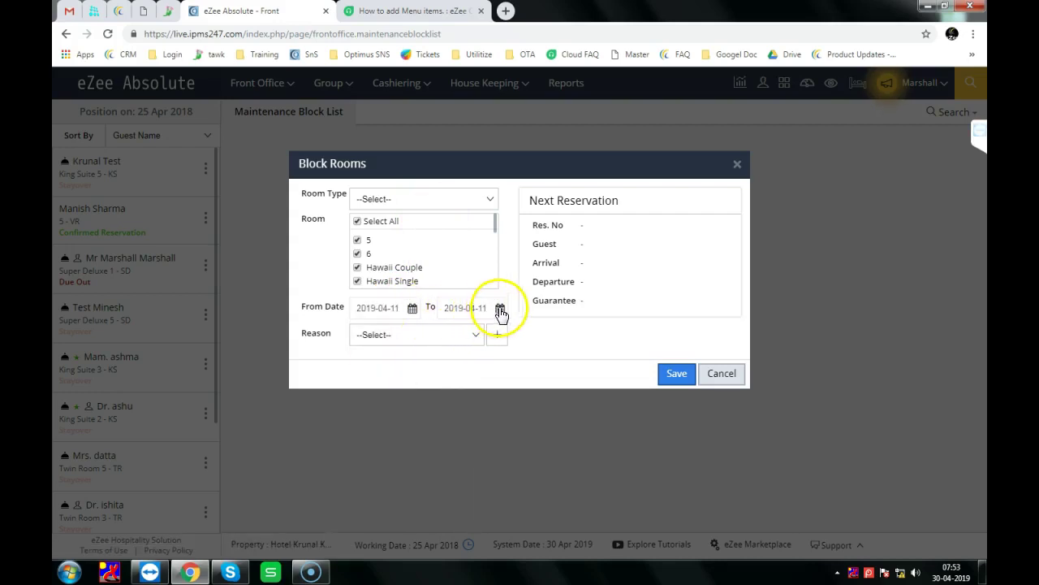
{"action": "left_click", "coordinate": [501, 309]}
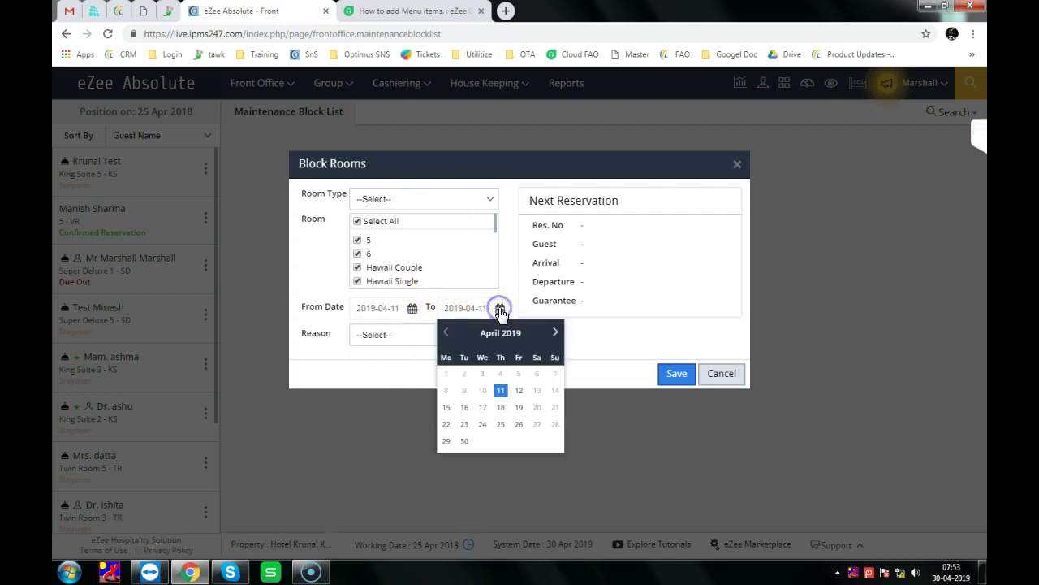
{"action": "left_click", "coordinate": [522, 428]}
Choose AC repair as the block reason, check the form for adding a reason, and save the room block.
{"action": "left_click", "coordinate": [438, 336]}
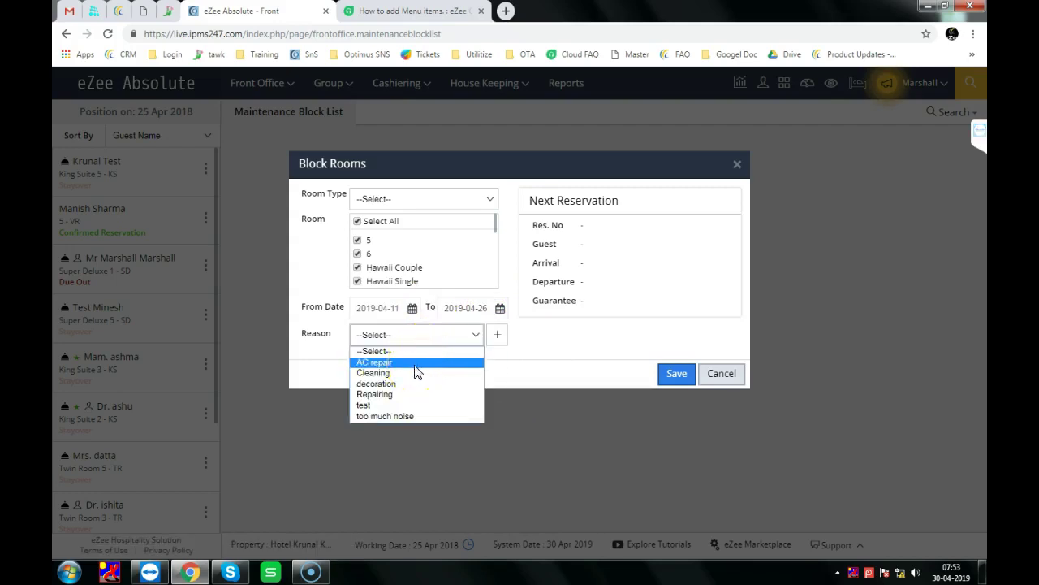
{"action": "left_click", "coordinate": [414, 365]}
{"action": "left_click", "coordinate": [496, 334]}
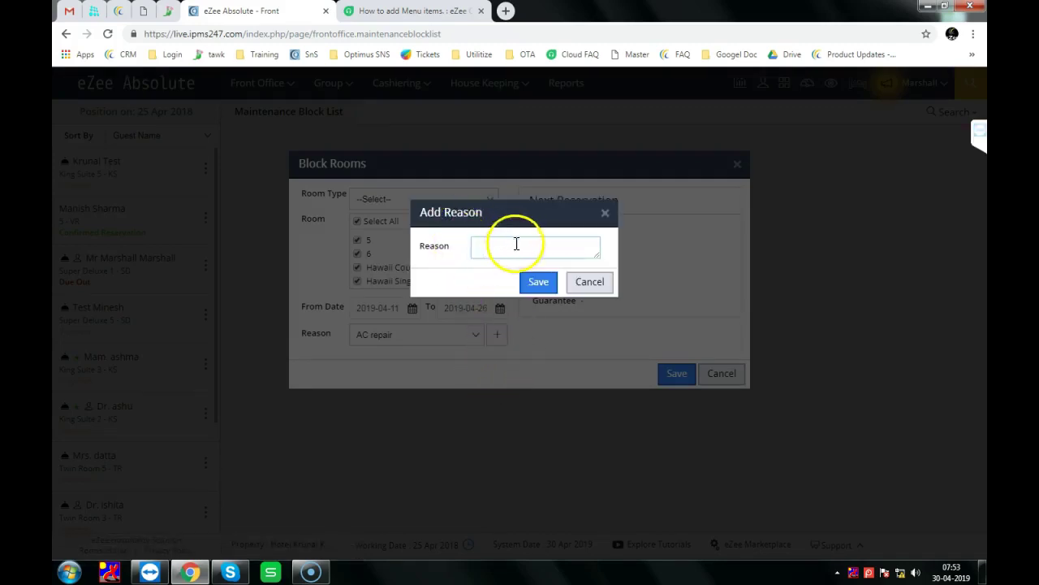
{"action": "left_click", "coordinate": [606, 212]}
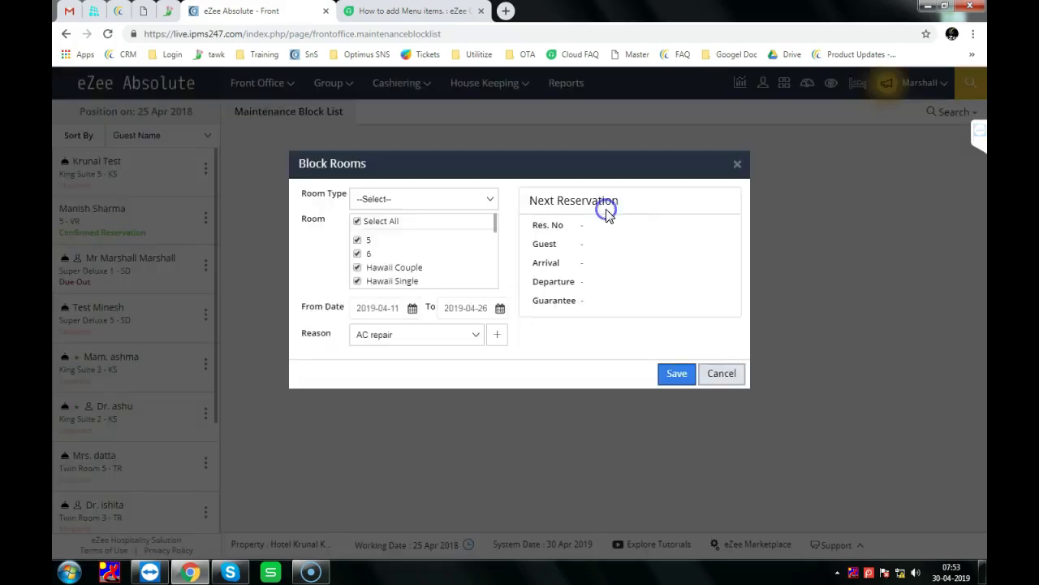
{"action": "left_click", "coordinate": [681, 371]}
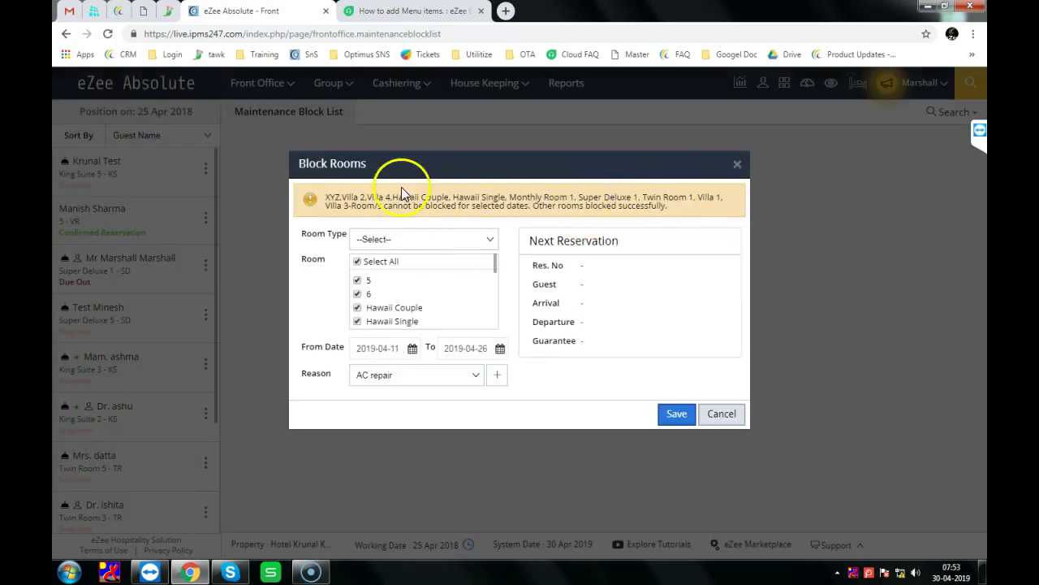
{"action": "left_click", "coordinate": [357, 262]}
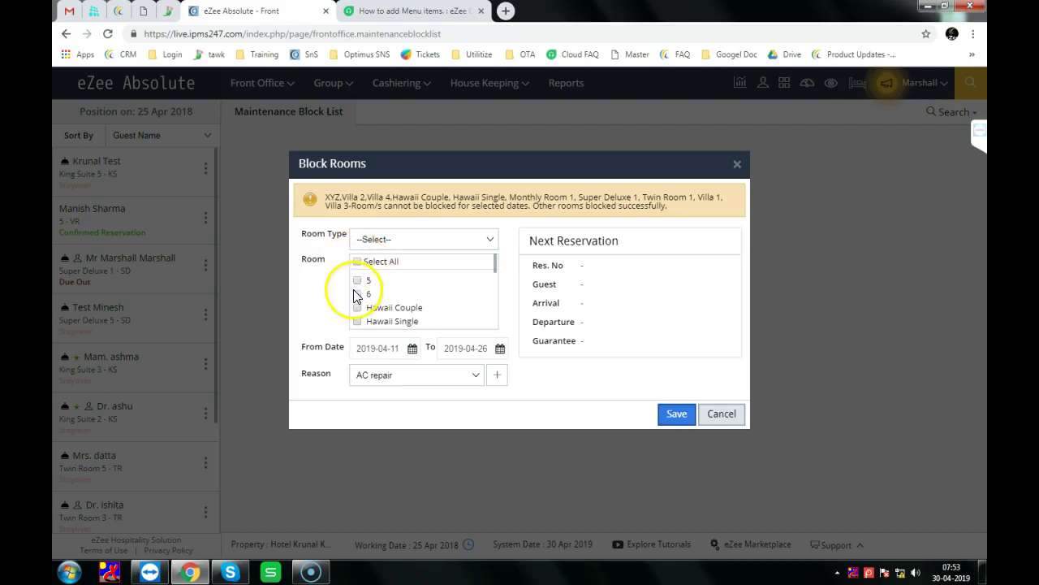
{"action": "left_click", "coordinate": [357, 281]}
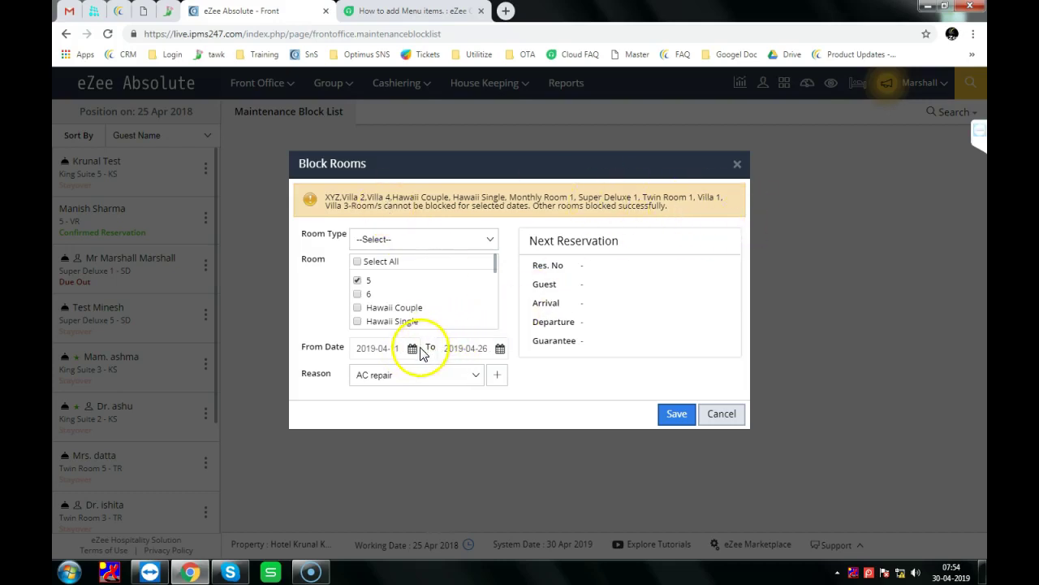
{"action": "left_click", "coordinate": [737, 166]}
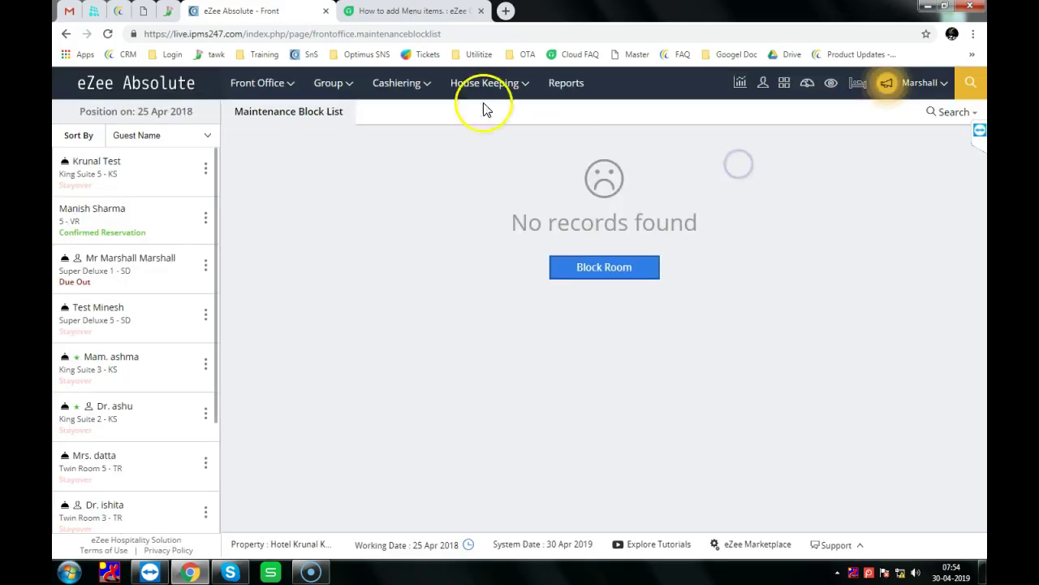
Open the Stay View and look through all room types for maintenance blocks.
{"action": "left_click", "coordinate": [869, 83]}
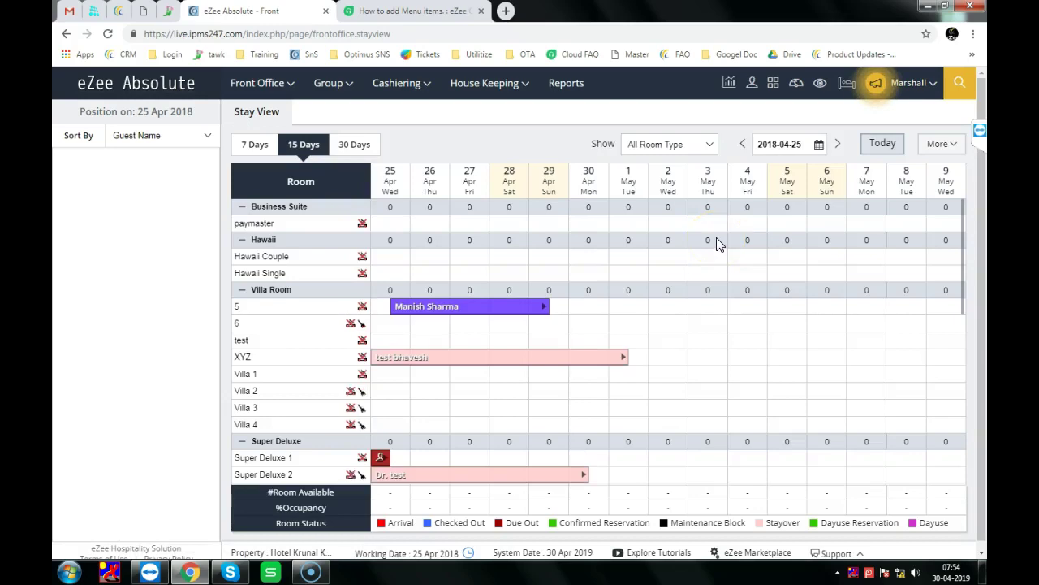
{"action": "scroll", "coordinate": [716, 240], "scroll_direction": "down", "scroll_amount": 10}
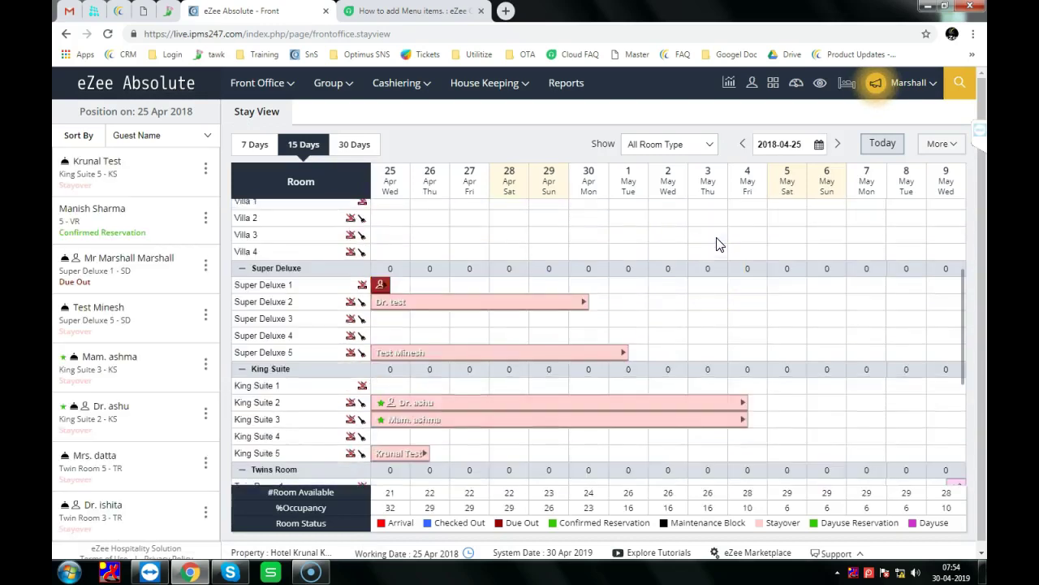
{"action": "scroll", "coordinate": [716, 243], "scroll_direction": "up", "scroll_amount": 10}
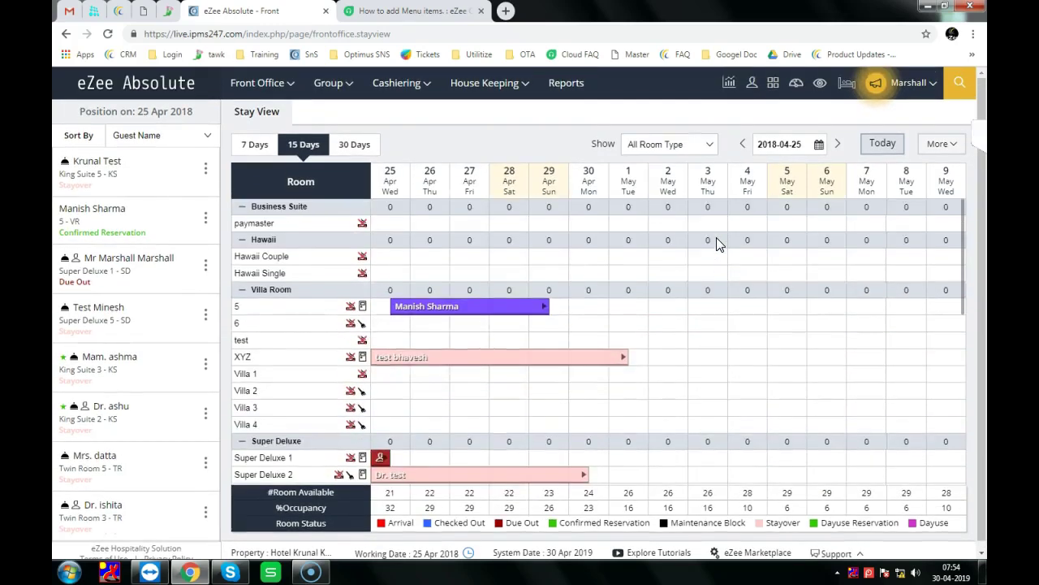
Start a room block from House Keeping's Maintenance Block List for room type Hawaii, including Hawaii Couple and Hawaii Single.
{"action": "left_click", "coordinate": [479, 82]}
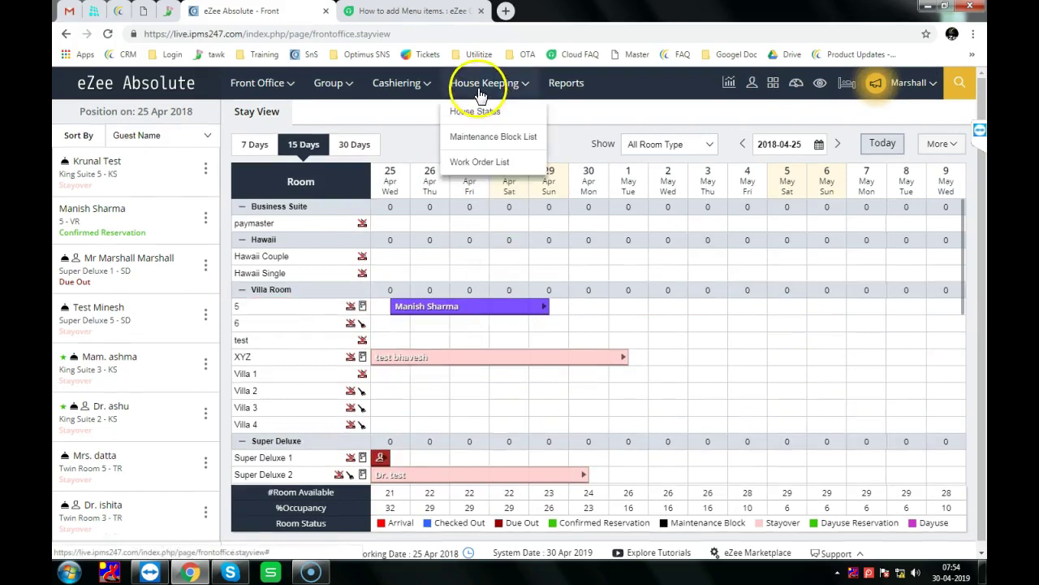
{"action": "left_click", "coordinate": [487, 136]}
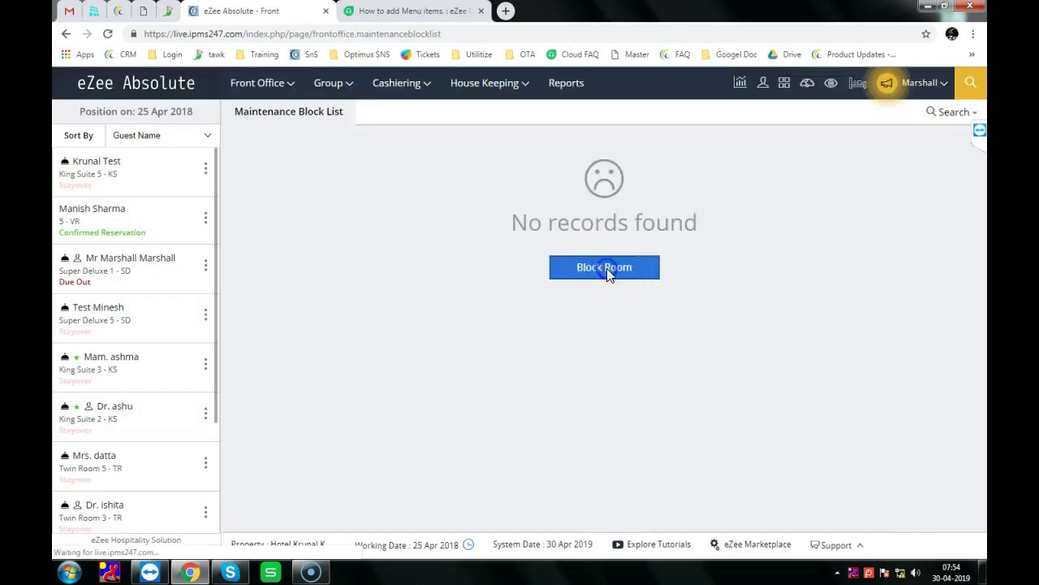
{"action": "left_click", "coordinate": [606, 267]}
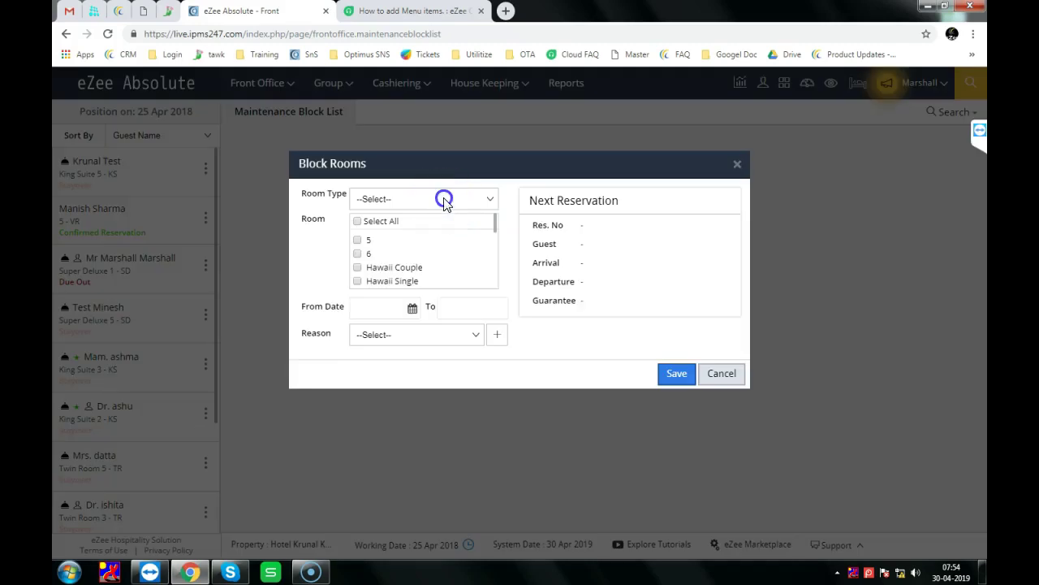
{"action": "left_click", "coordinate": [444, 200]}
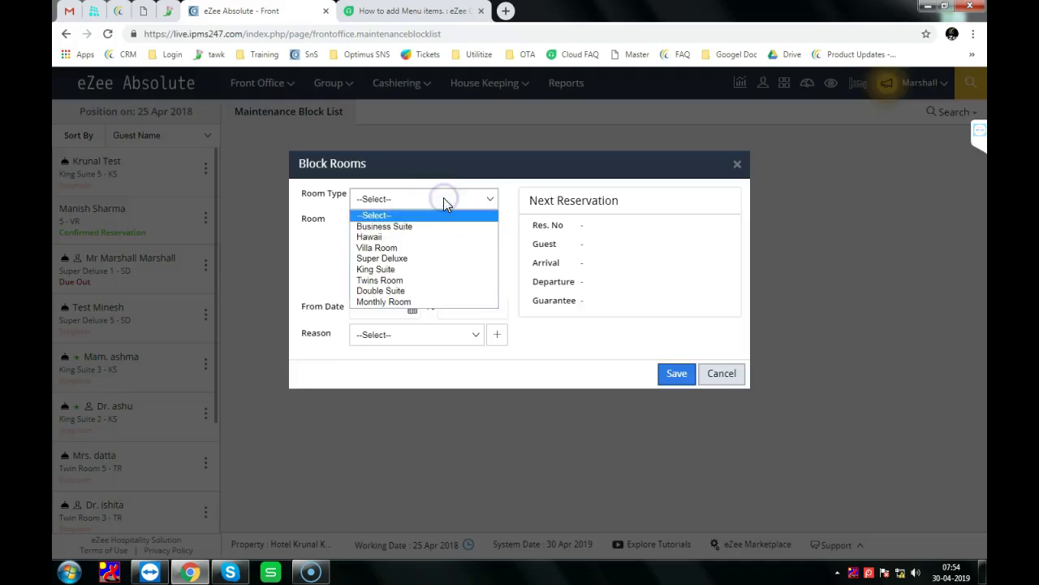
{"action": "left_click", "coordinate": [408, 238]}
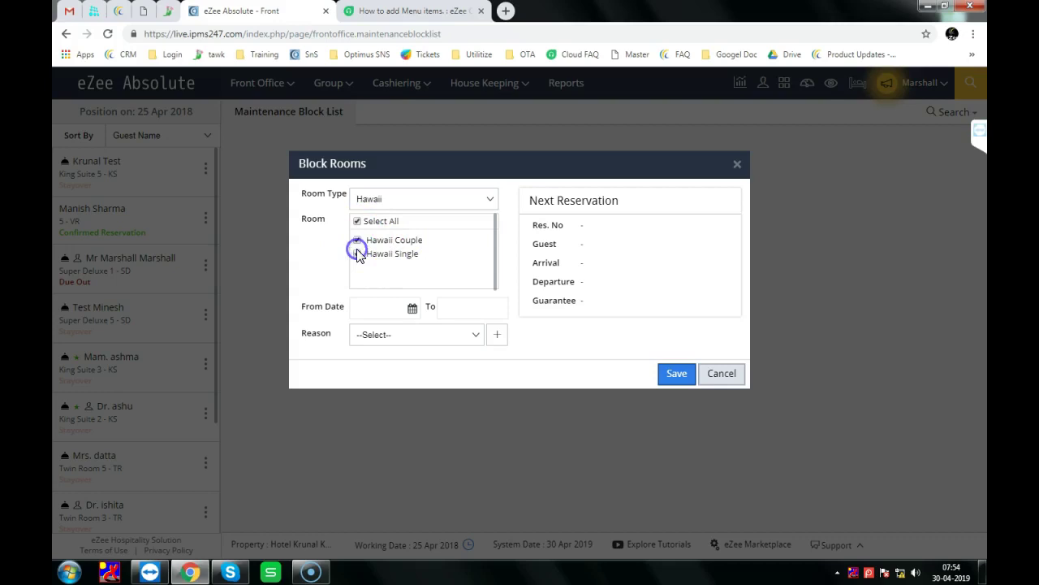
Set the Hawaii block period from 2019-04-26 to 2019-04-30.
{"action": "left_click", "coordinate": [412, 308]}
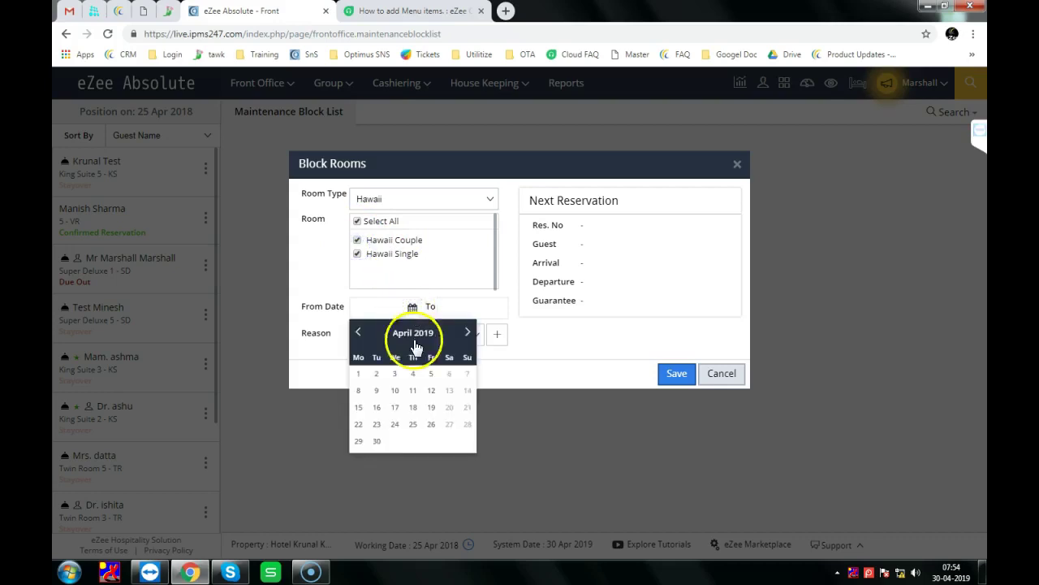
{"action": "left_click", "coordinate": [432, 425]}
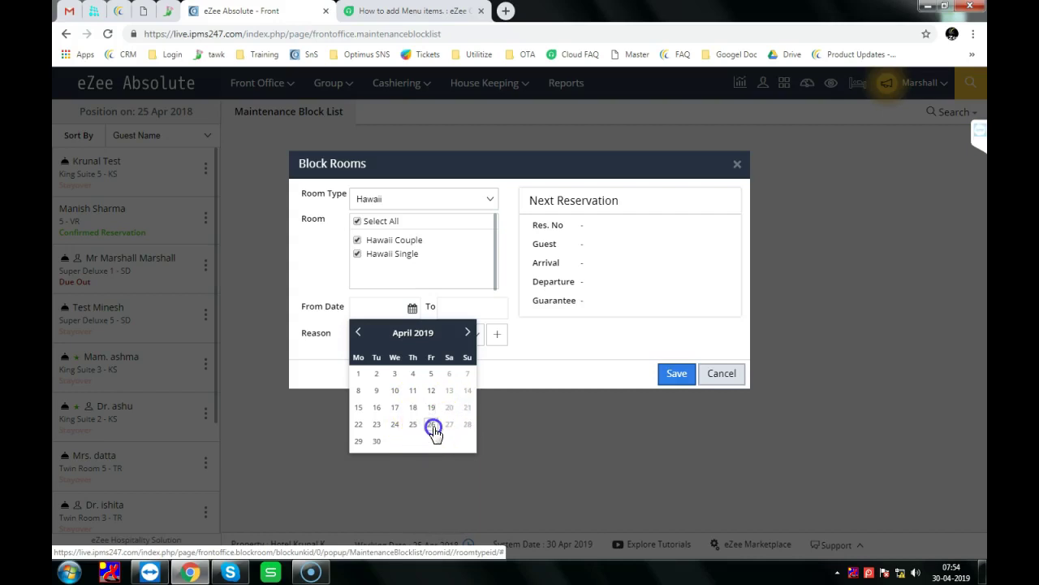
{"action": "left_click", "coordinate": [500, 309]}
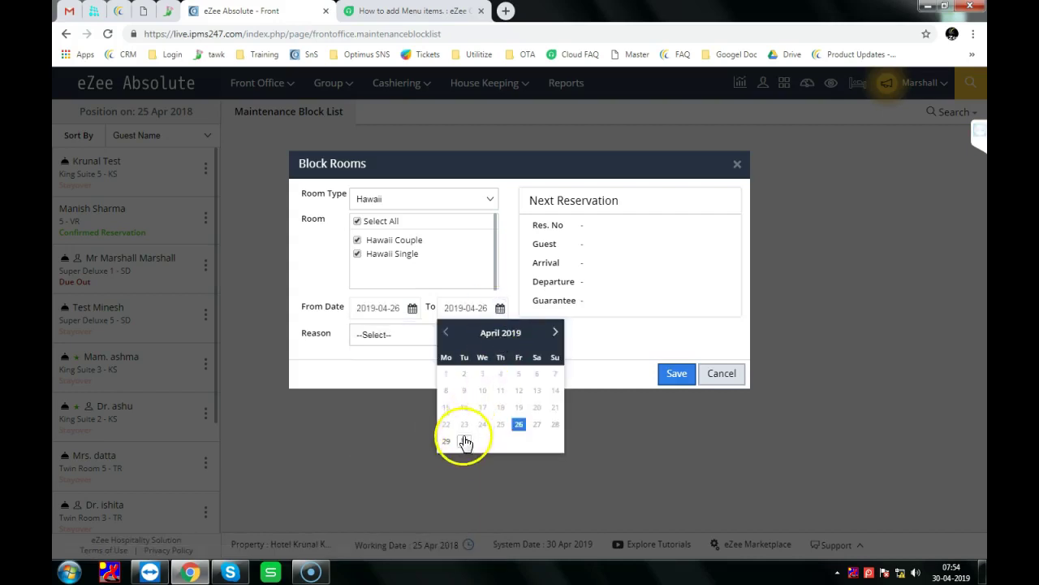
{"action": "left_click", "coordinate": [465, 441]}
Add "demo" as a new block reason and save the room block with it.
{"action": "left_click", "coordinate": [501, 340]}
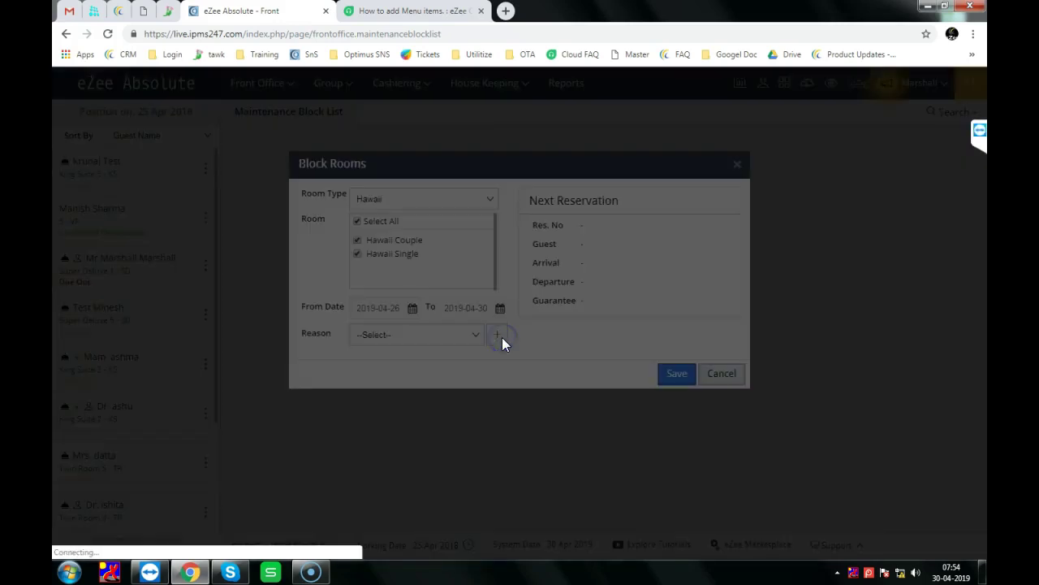
{"action": "left_click", "coordinate": [537, 283]}
{"action": "left_click", "coordinate": [510, 241]}
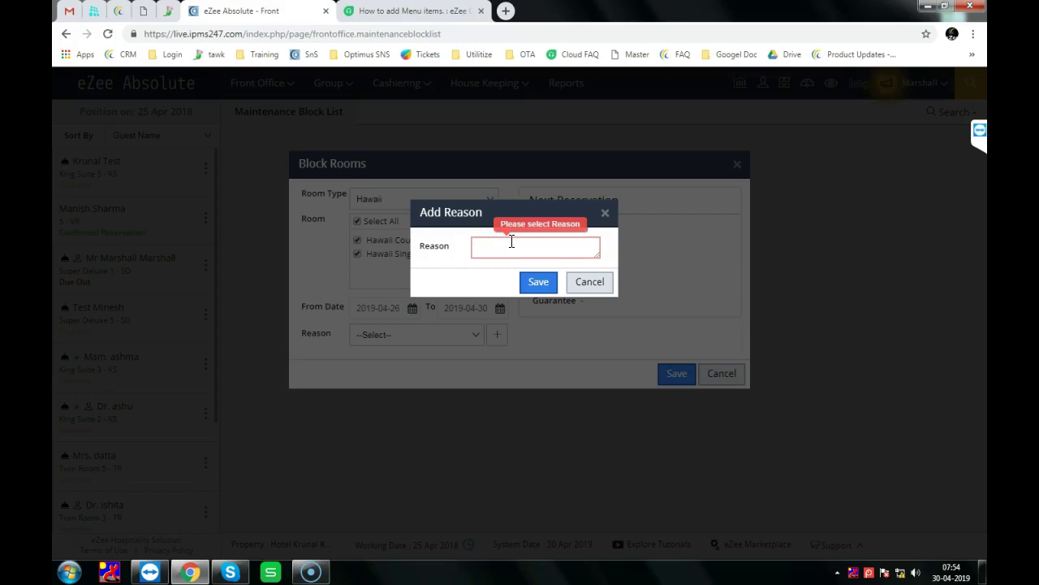
{"action": "left_click", "coordinate": [540, 286]}
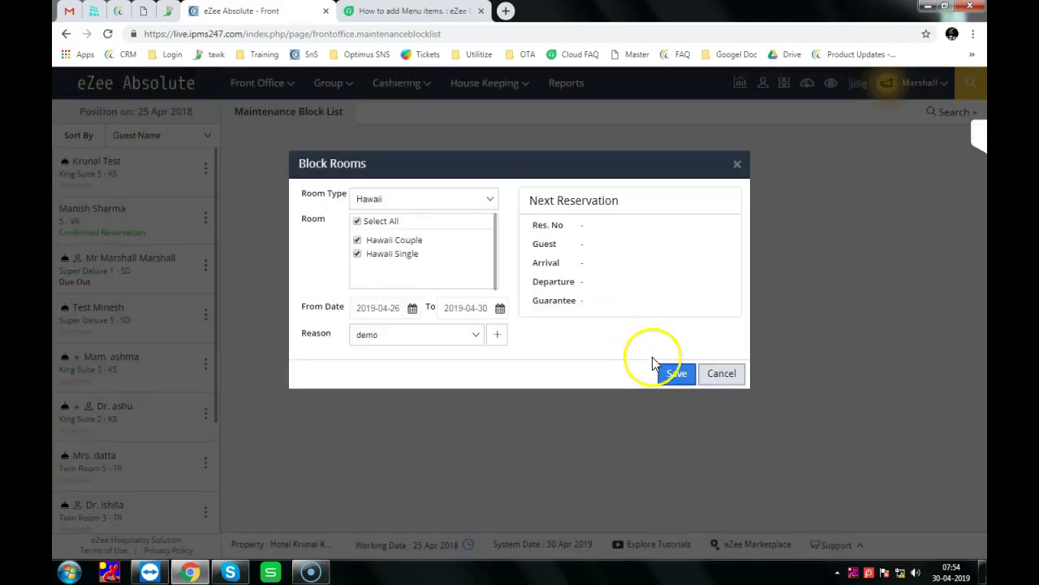
{"action": "left_click", "coordinate": [673, 373]}
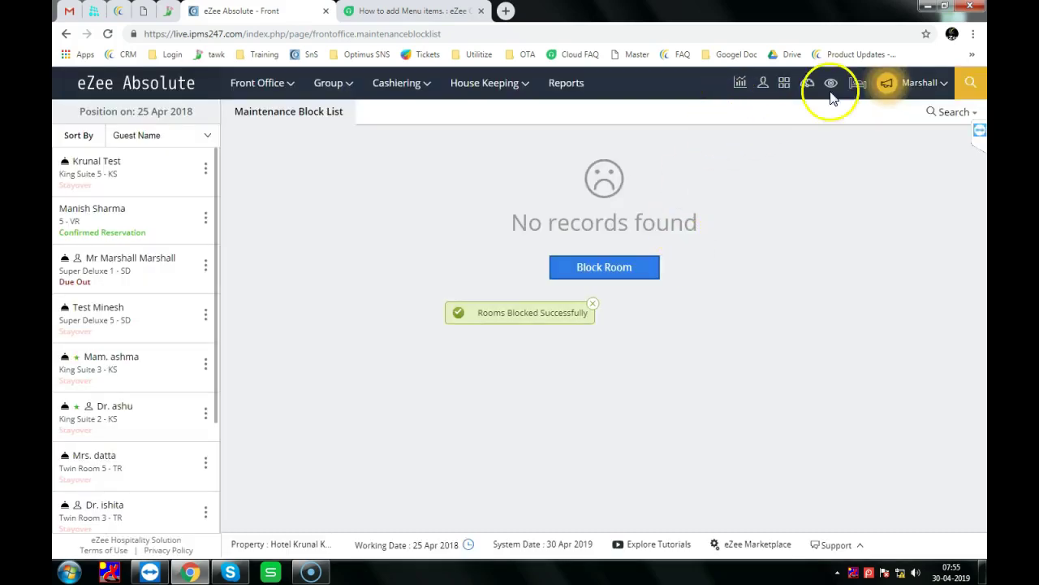
Check the Stay View and the Maintenance Block List for the Hawaii room block, reloading the page.
{"action": "left_click", "coordinate": [858, 85]}
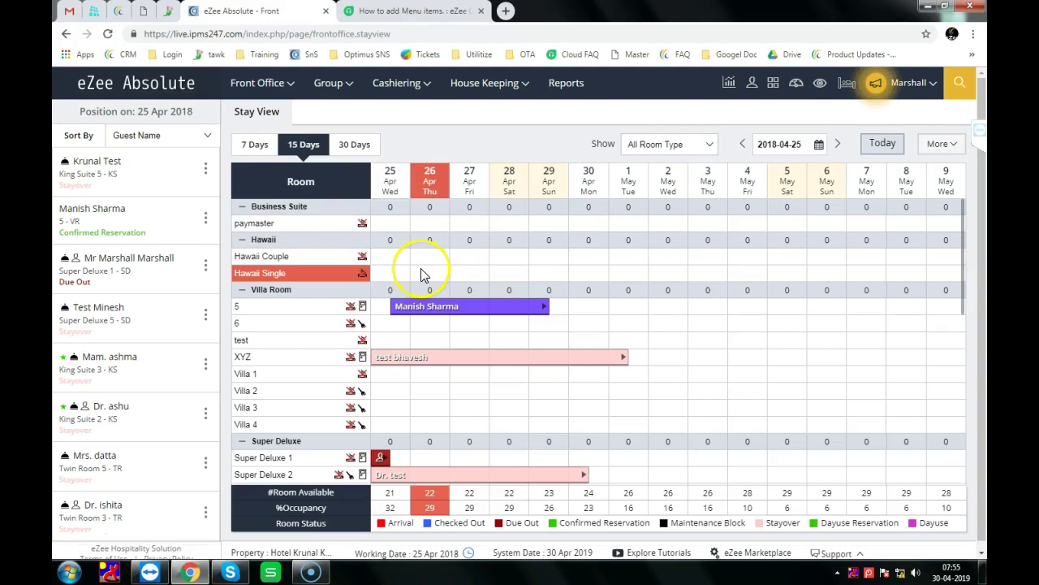
{"action": "mouse_move", "coordinate": [503, 89]}
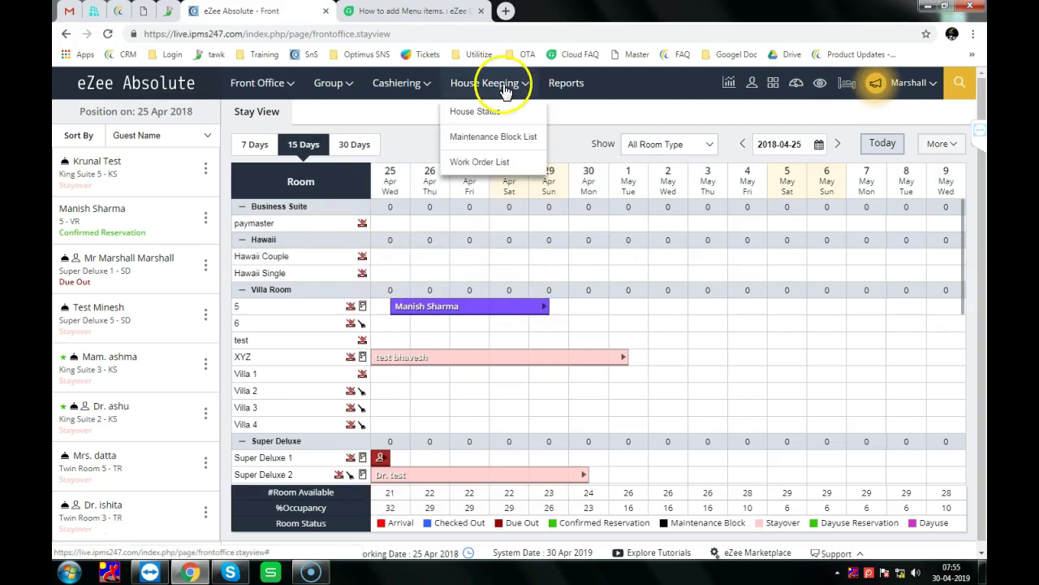
{"action": "left_click", "coordinate": [498, 138]}
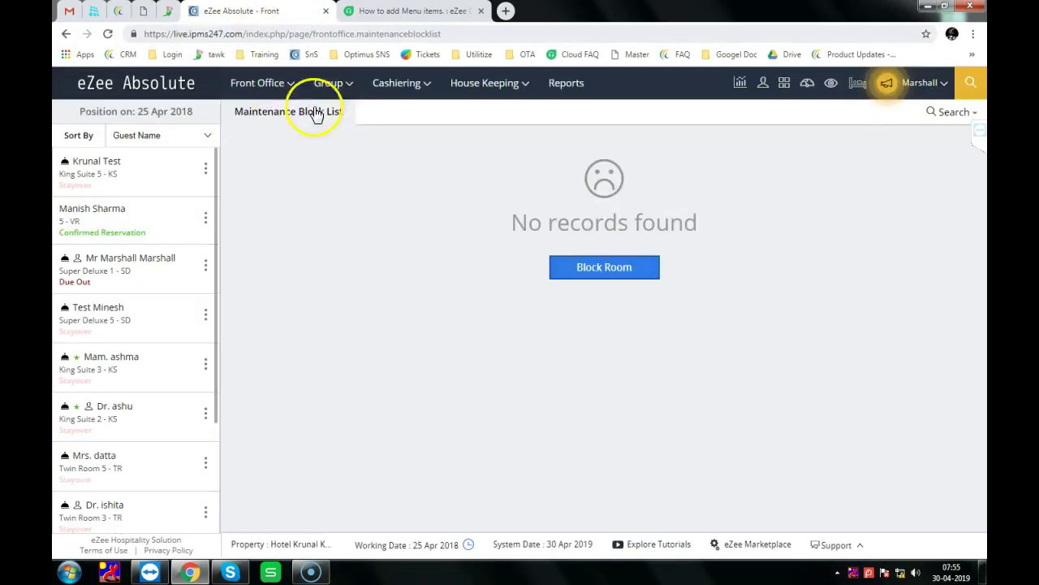
{"action": "left_click", "coordinate": [329, 82]}
{"action": "left_click", "coordinate": [325, 91]}
{"action": "left_click", "coordinate": [257, 82]}
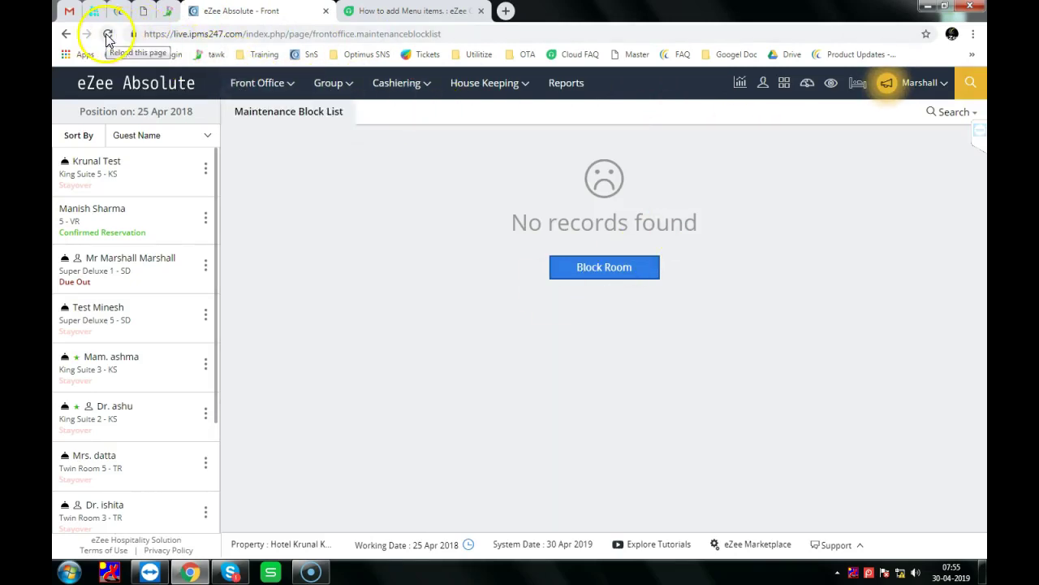
{"action": "left_click", "coordinate": [859, 84]}
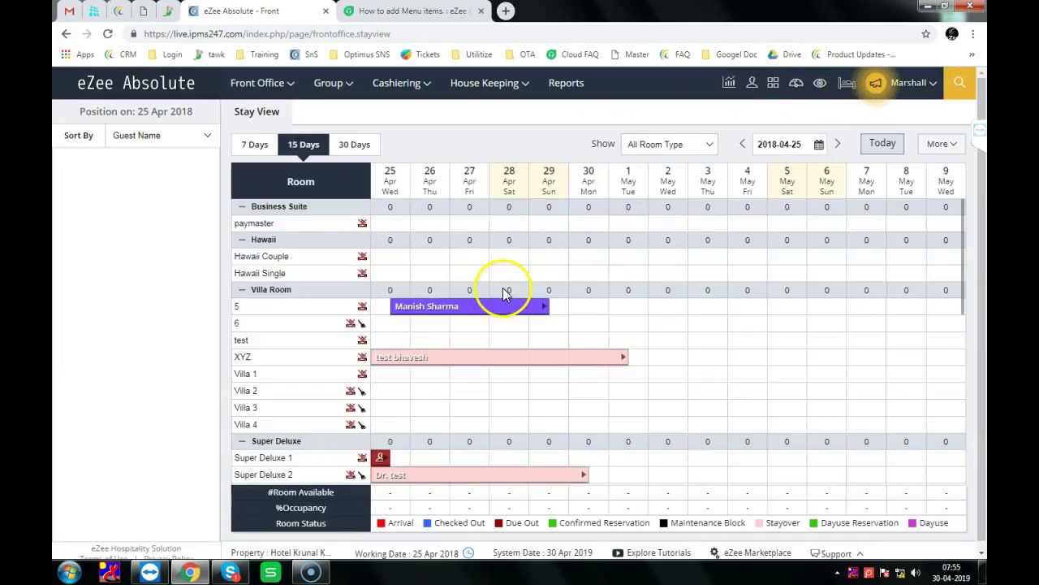
{"action": "left_click", "coordinate": [107, 35]}
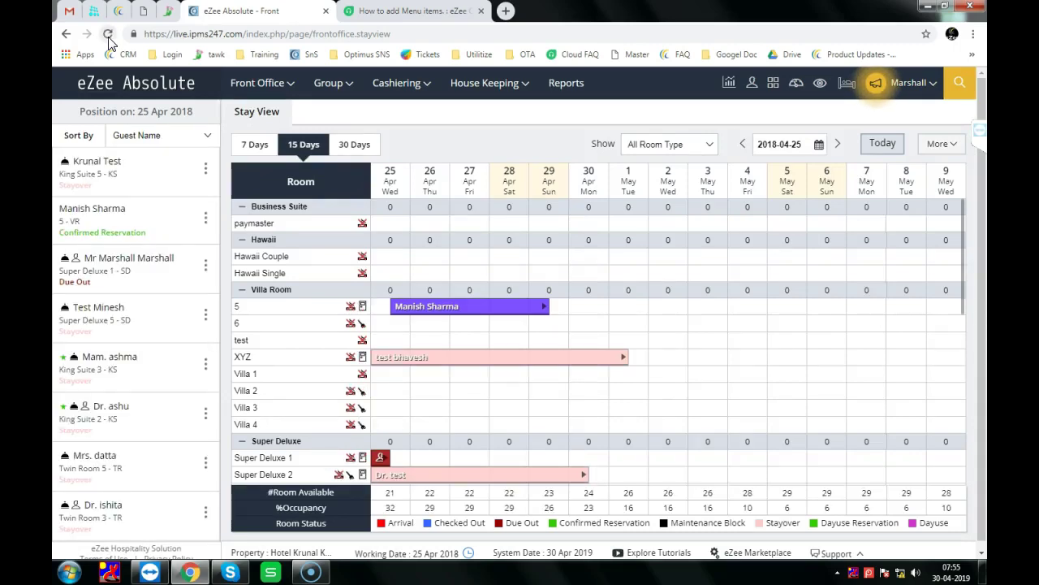
In the Stay View, create a maintenance block on Hawaii Couple from 2018-04-26 to 2018-04-30 with the reason AC repair.
{"action": "left_click", "coordinate": [422, 268]}
{"action": "left_click_drag", "start_coordinate": [421, 265], "coordinate": [577, 259]}
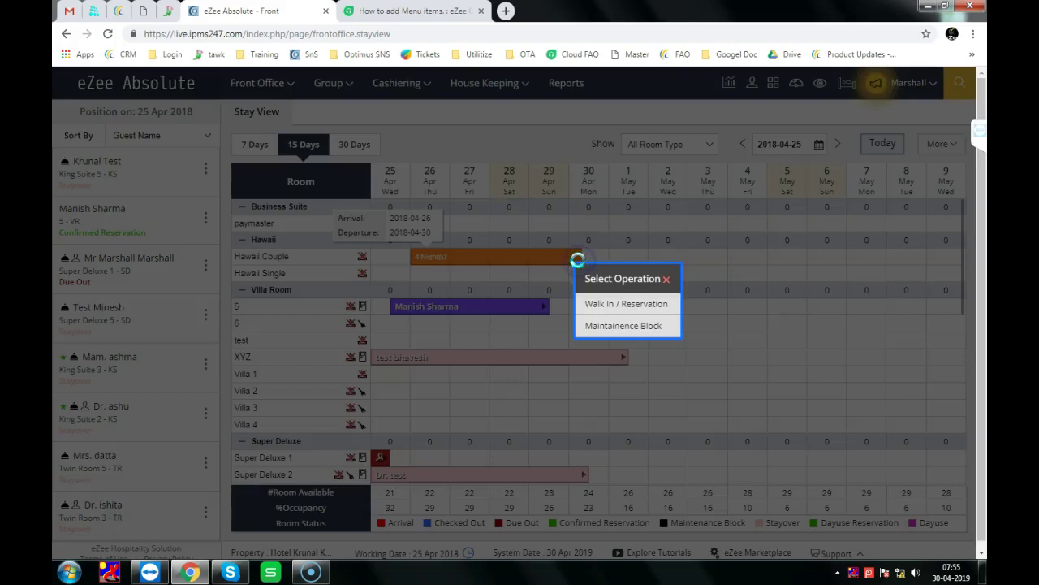
{"action": "left_click", "coordinate": [621, 328]}
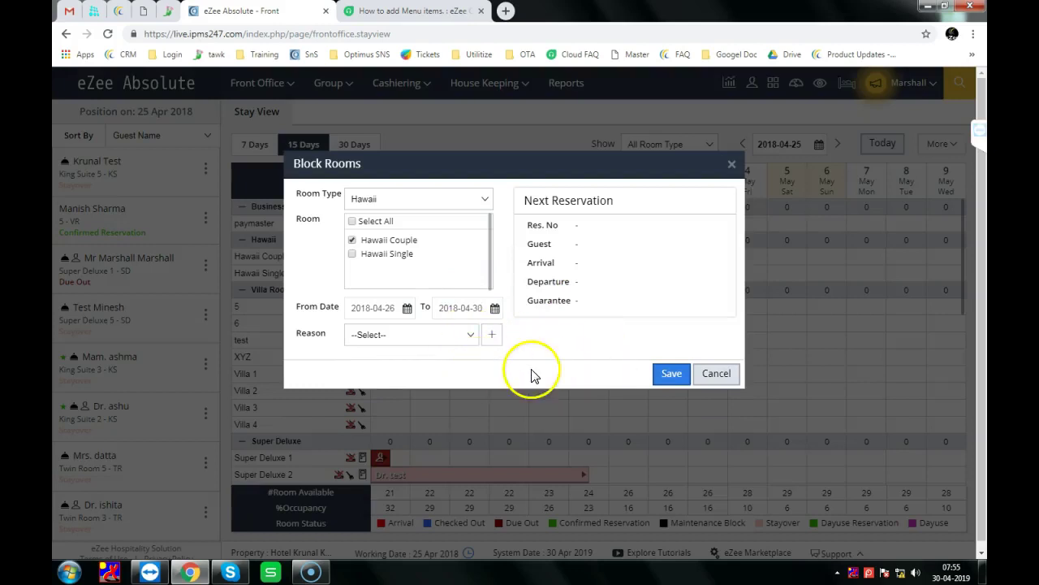
{"action": "left_click", "coordinate": [439, 341]}
{"action": "left_click", "coordinate": [397, 361]}
{"action": "left_click", "coordinate": [668, 376]}
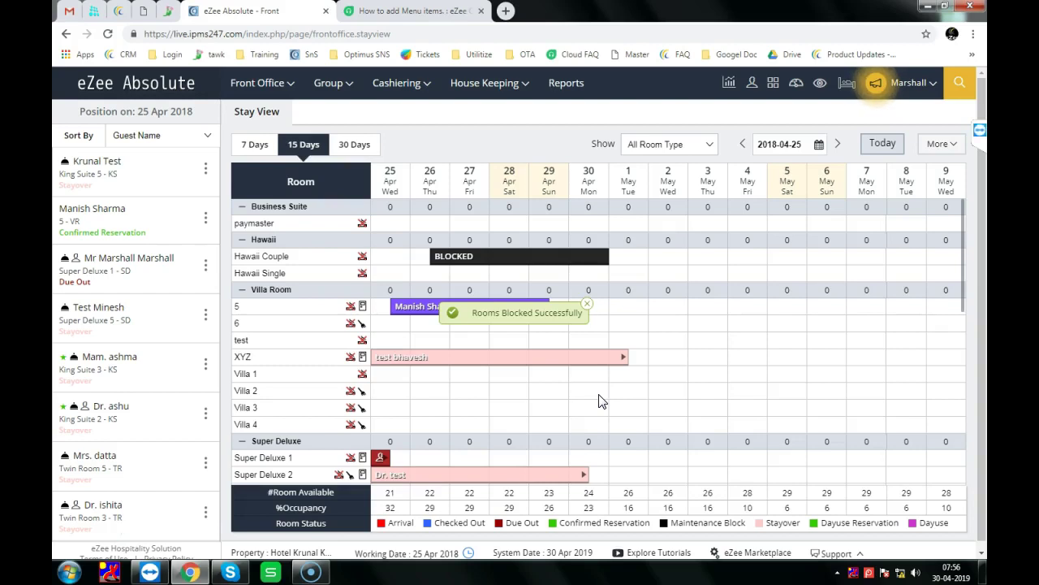
Open House Keeping's Maintenance Block List to examine the block on Hawaii Couple.
{"action": "left_click", "coordinate": [398, 83]}
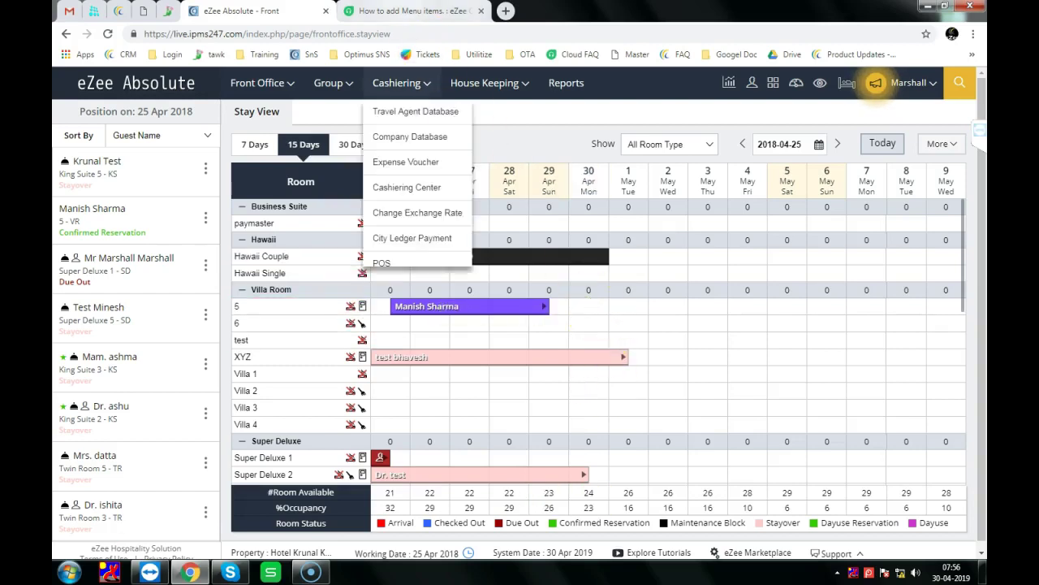
{"action": "mouse_move", "coordinate": [487, 84]}
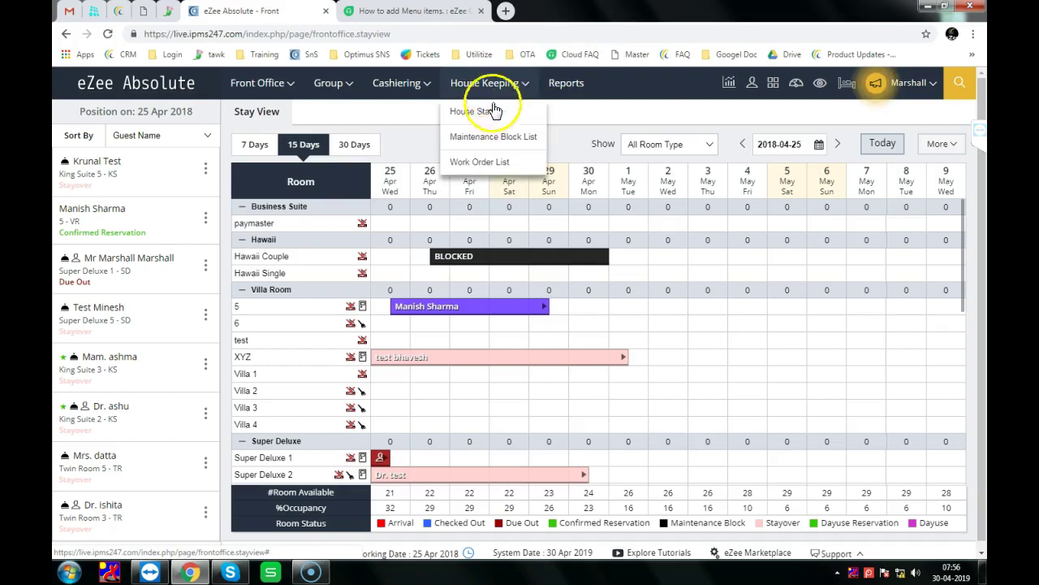
{"action": "left_click", "coordinate": [497, 138]}
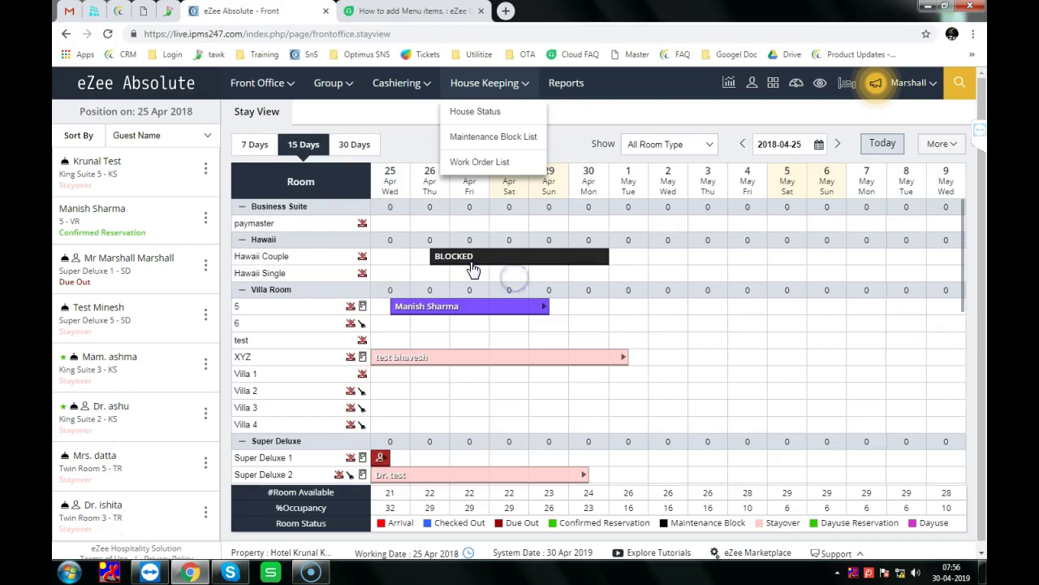
{"action": "left_click_drag", "start_coordinate": [473, 266], "coordinate": [446, 262]}
{"action": "left_click", "coordinate": [524, 296]}
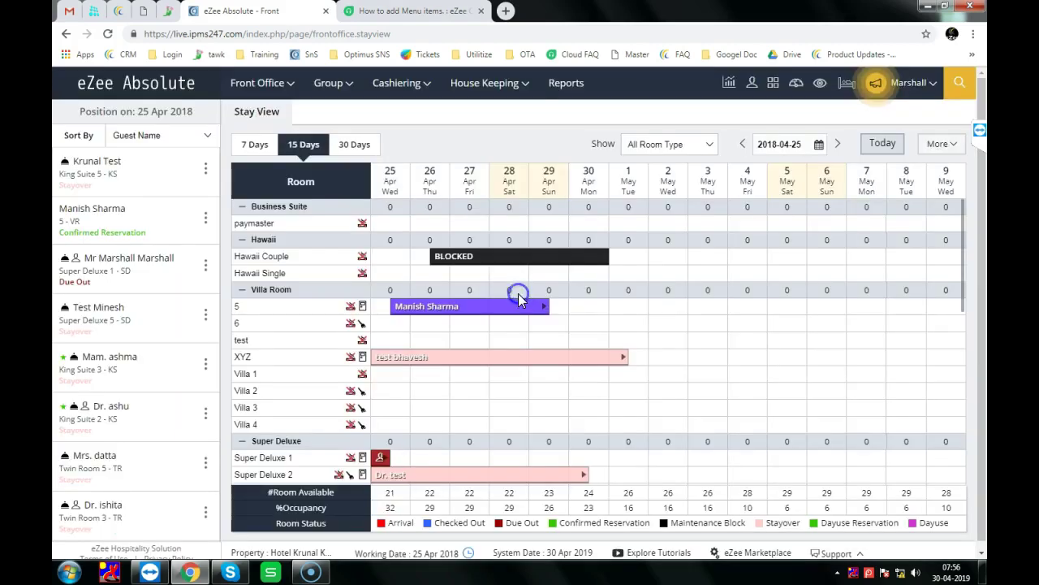
{"action": "left_click", "coordinate": [493, 94]}
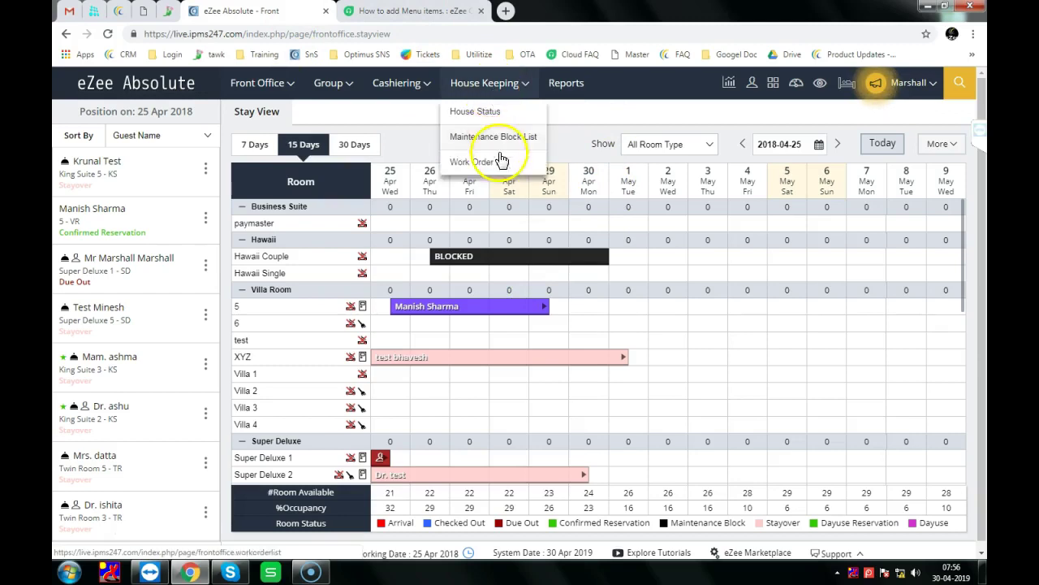
{"action": "left_click", "coordinate": [498, 140]}
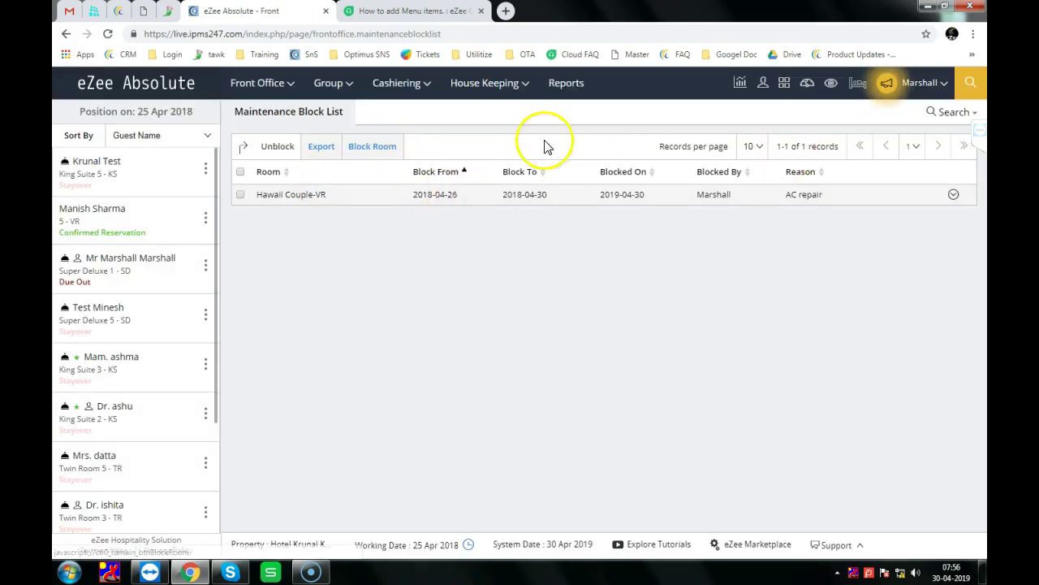
Start another room block and choose room type Villa Room with only room 5 selected.
{"action": "left_click", "coordinate": [377, 147]}
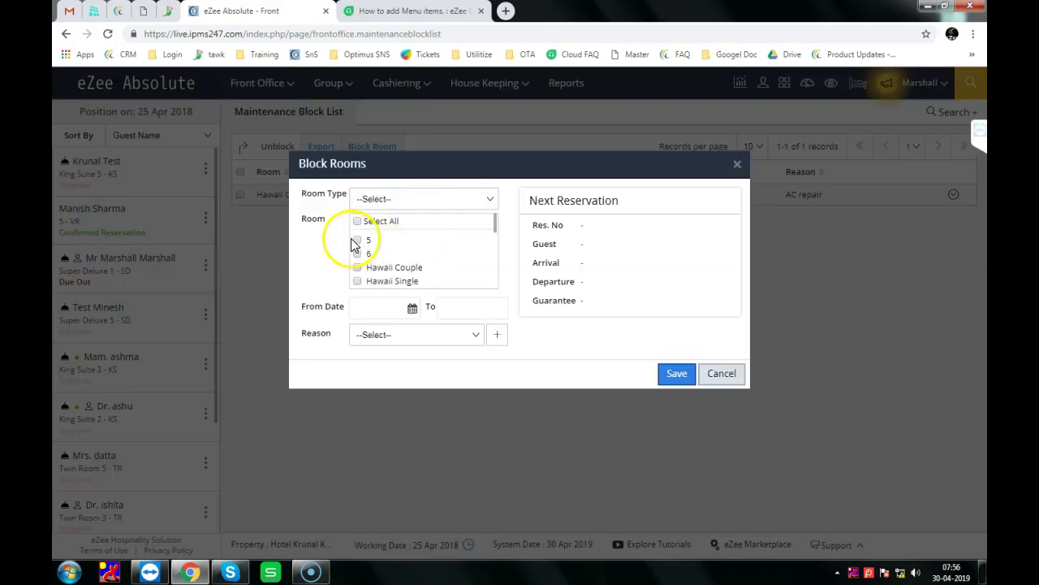
{"action": "left_click", "coordinate": [358, 240]}
{"action": "left_click", "coordinate": [398, 199]}
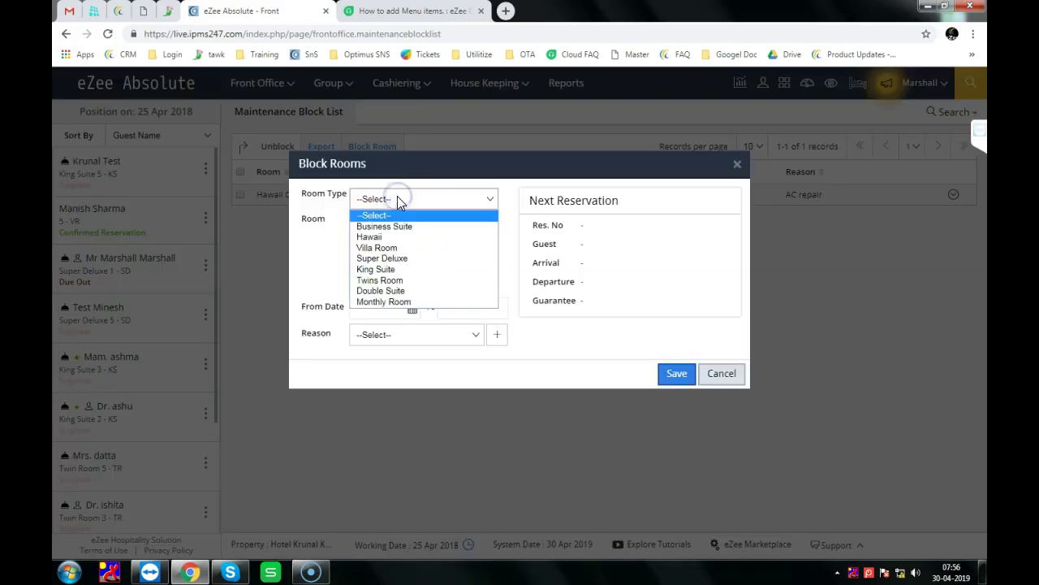
{"action": "left_click", "coordinate": [396, 229]}
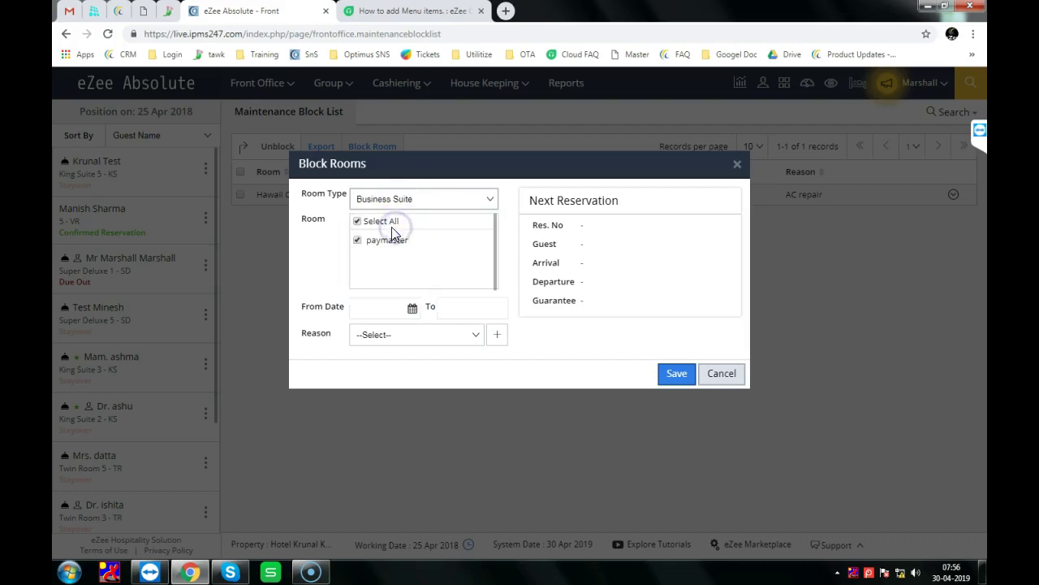
{"action": "left_click", "coordinate": [394, 204]}
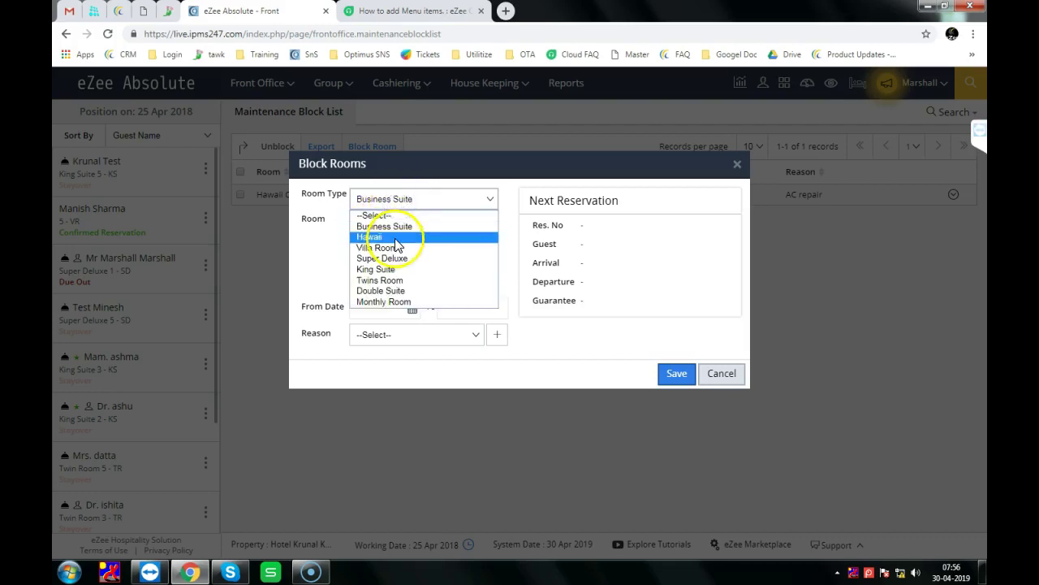
{"action": "left_click", "coordinate": [396, 238]}
{"action": "left_click", "coordinate": [390, 205]}
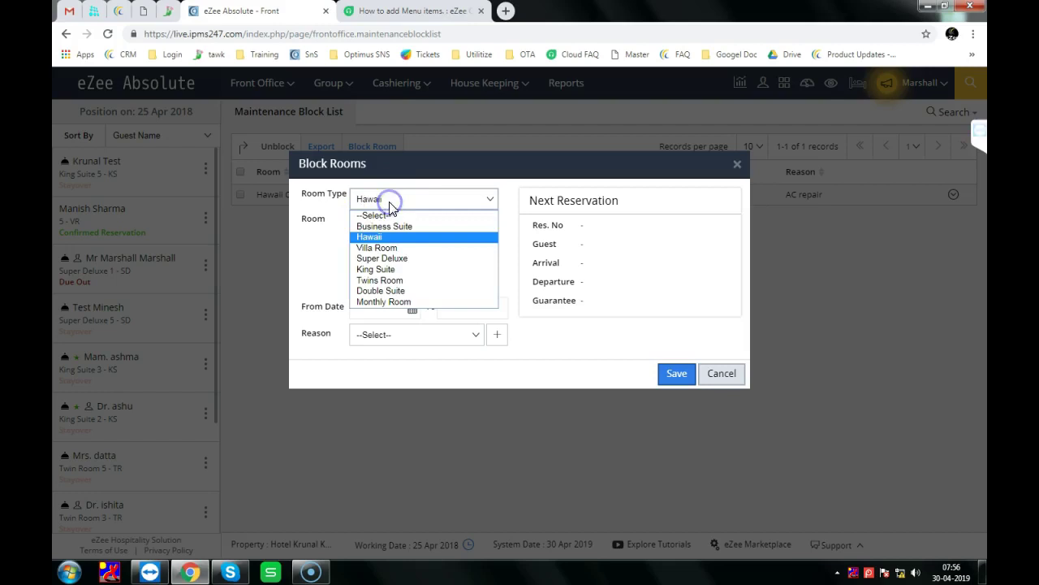
{"action": "left_click", "coordinate": [388, 248]}
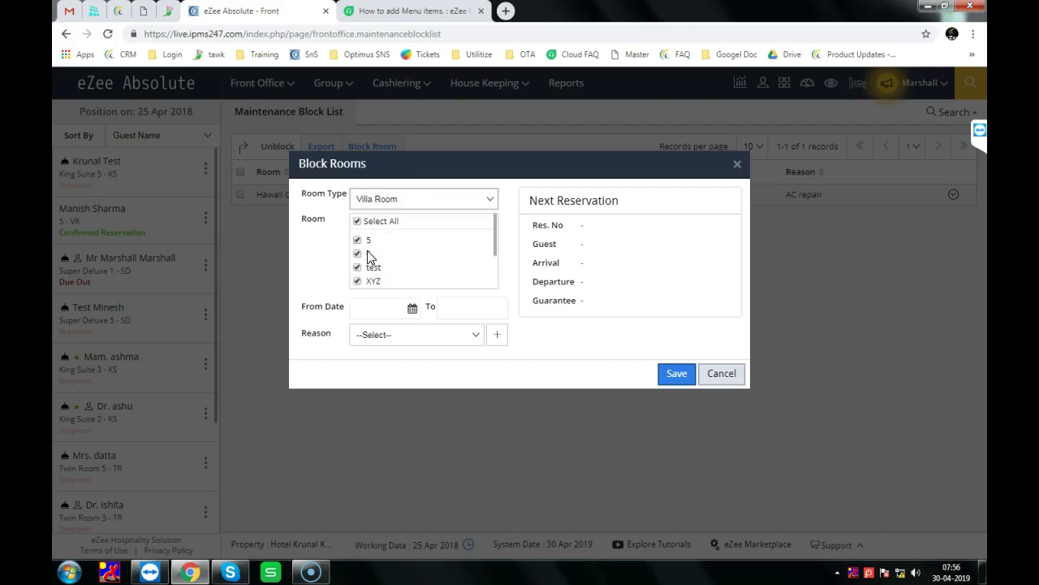
{"action": "left_click", "coordinate": [358, 221]}
Try to block Villa Room 5 for 2019-04-26 with the reason Cleaning, then cancel the room block.
{"action": "left_click", "coordinate": [413, 308]}
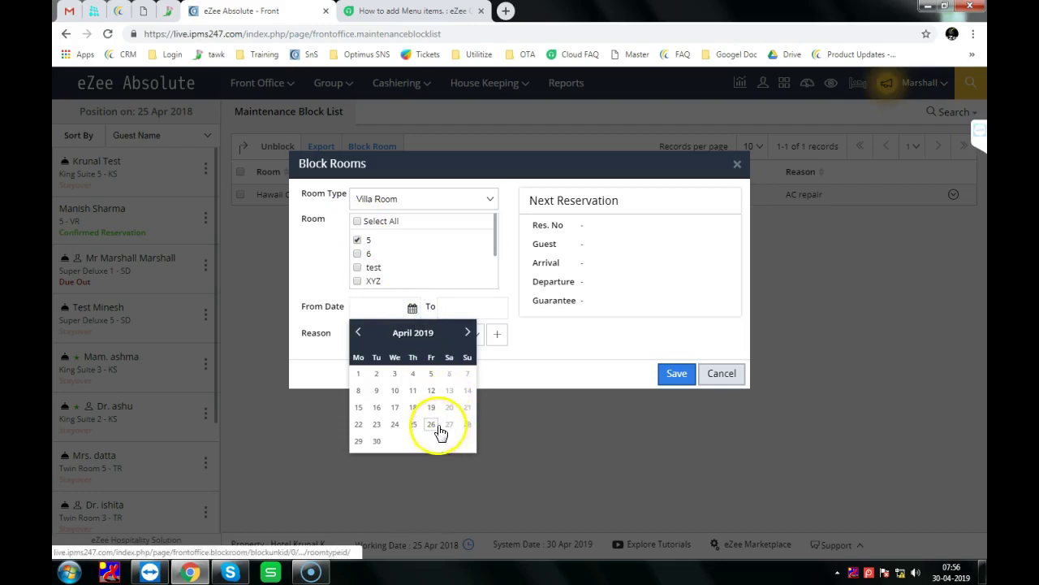
{"action": "left_click", "coordinate": [431, 424]}
{"action": "left_click", "coordinate": [454, 337]}
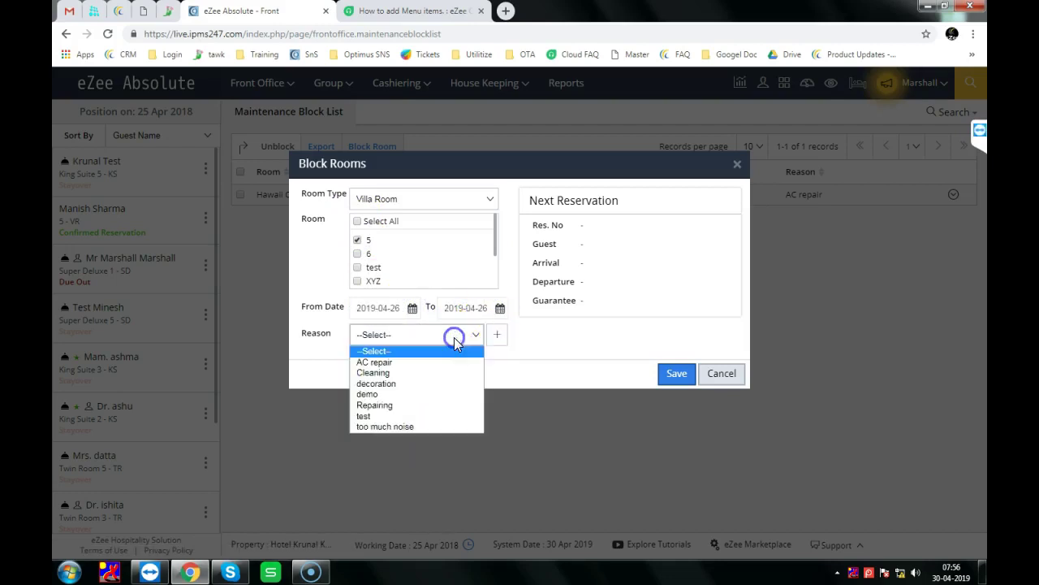
{"action": "left_click", "coordinate": [402, 373]}
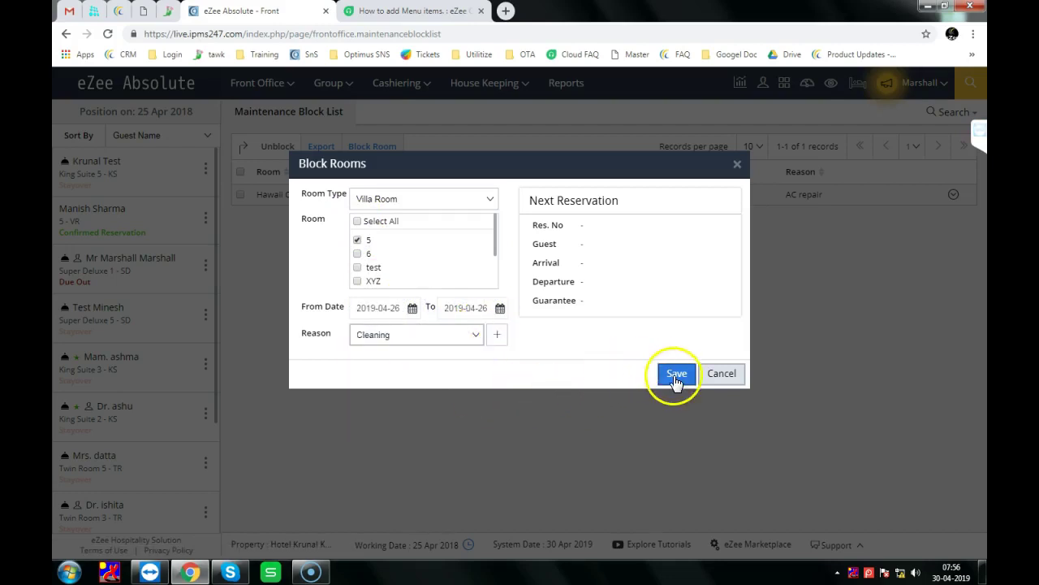
{"action": "left_click", "coordinate": [675, 374]}
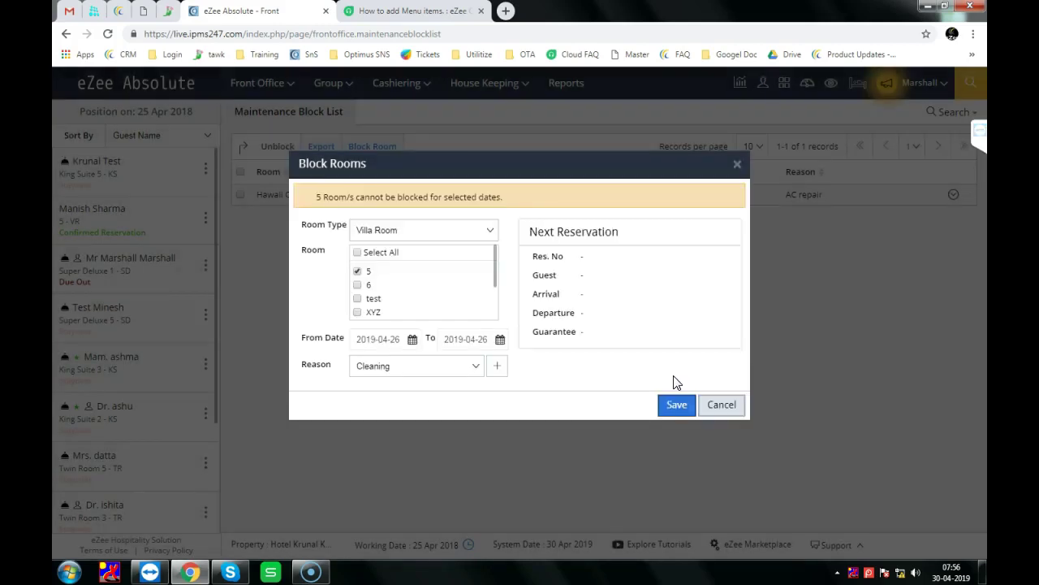
{"action": "left_click", "coordinate": [359, 271]}
{"action": "left_click", "coordinate": [668, 405]}
{"action": "left_click", "coordinate": [734, 415]}
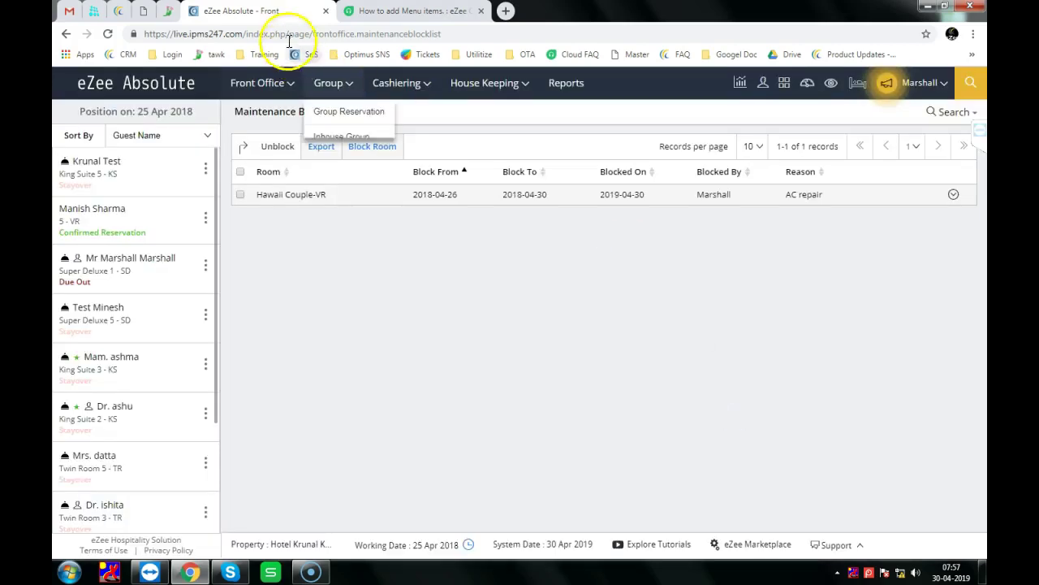
Check the existing bookings and blocks for Villa Room 5 in the Stay View.
{"action": "left_click", "coordinate": [858, 83]}
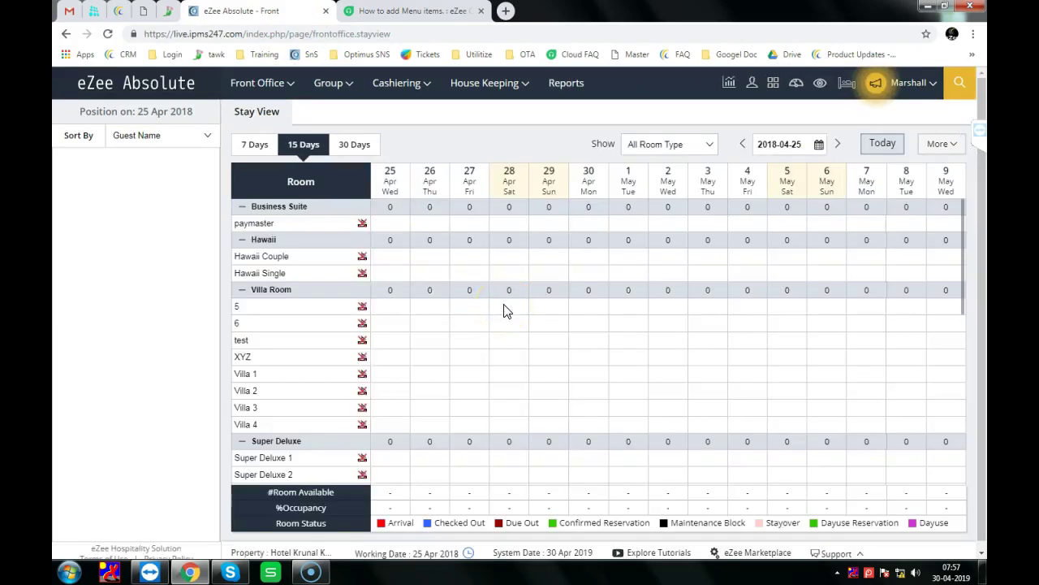
{"action": "left_click_drag", "start_coordinate": [444, 274], "coordinate": [471, 157]}
From House Keeping's Work Order List, start a work order described as "reneovation" with category Other Task for room 5.
{"action": "mouse_move", "coordinate": [482, 85]}
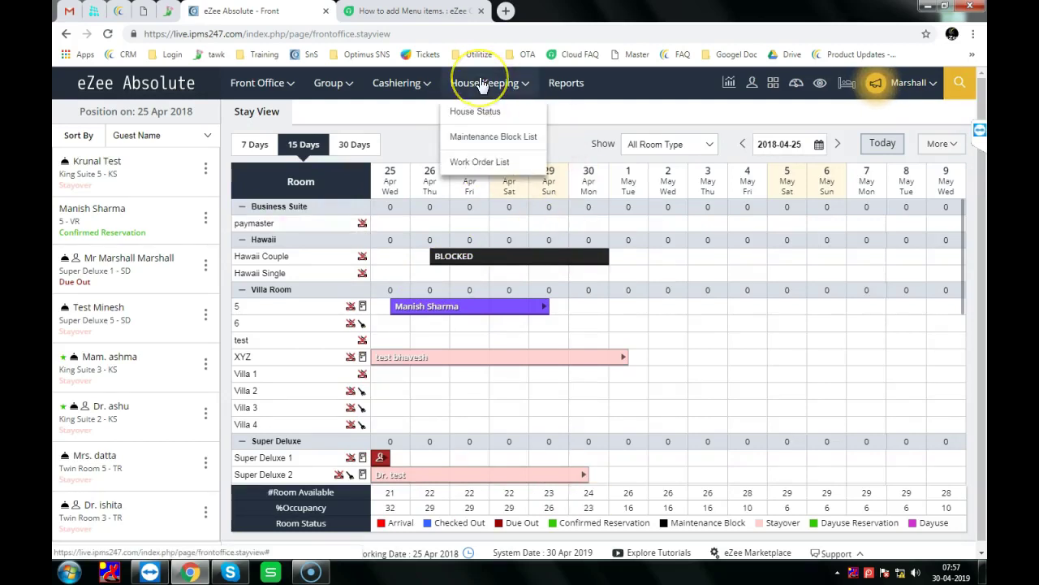
{"action": "left_click", "coordinate": [510, 162]}
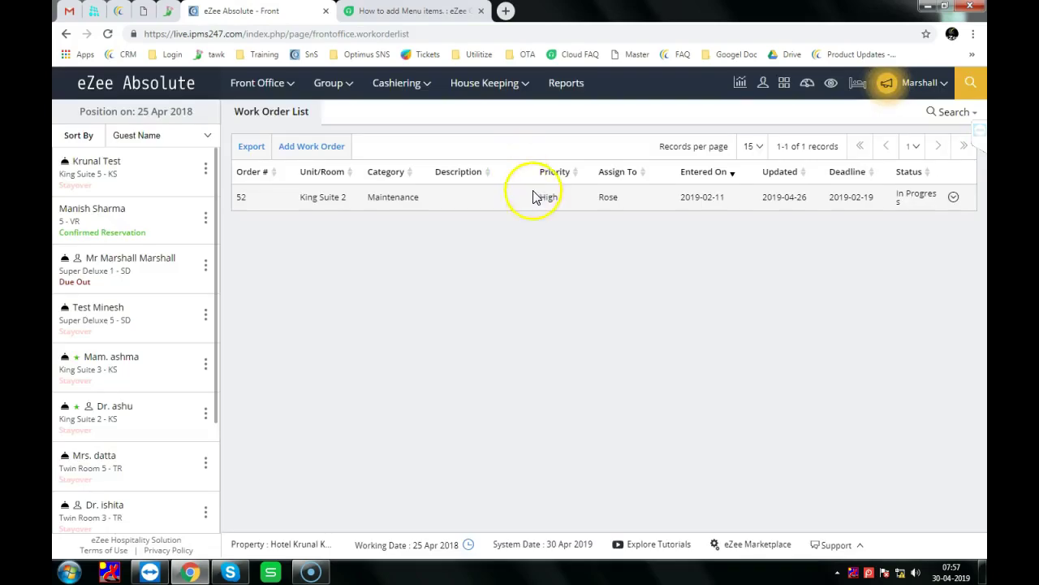
{"action": "left_click", "coordinate": [322, 146]}
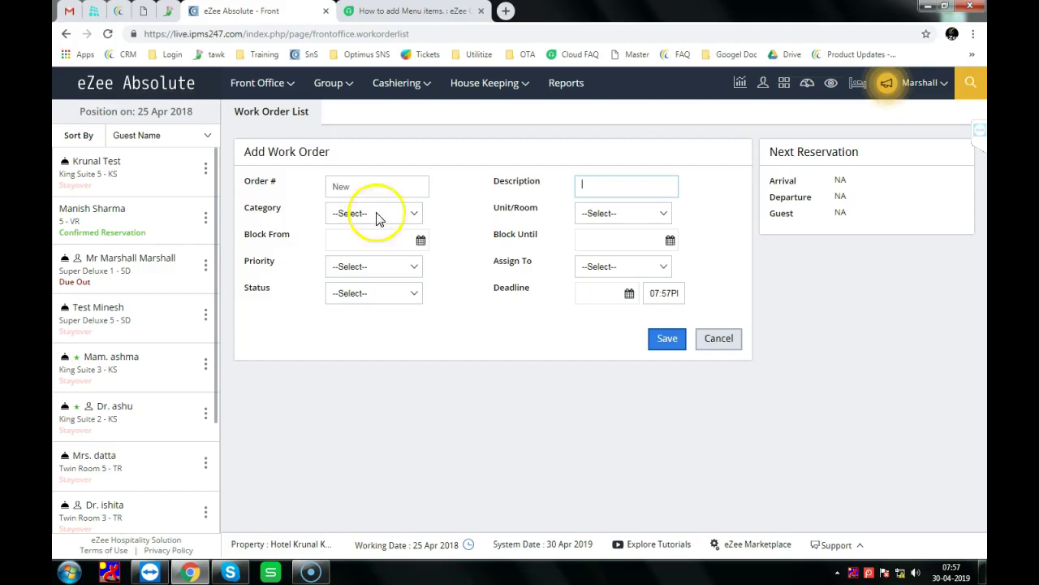
{"action": "left_click", "coordinate": [634, 187]}
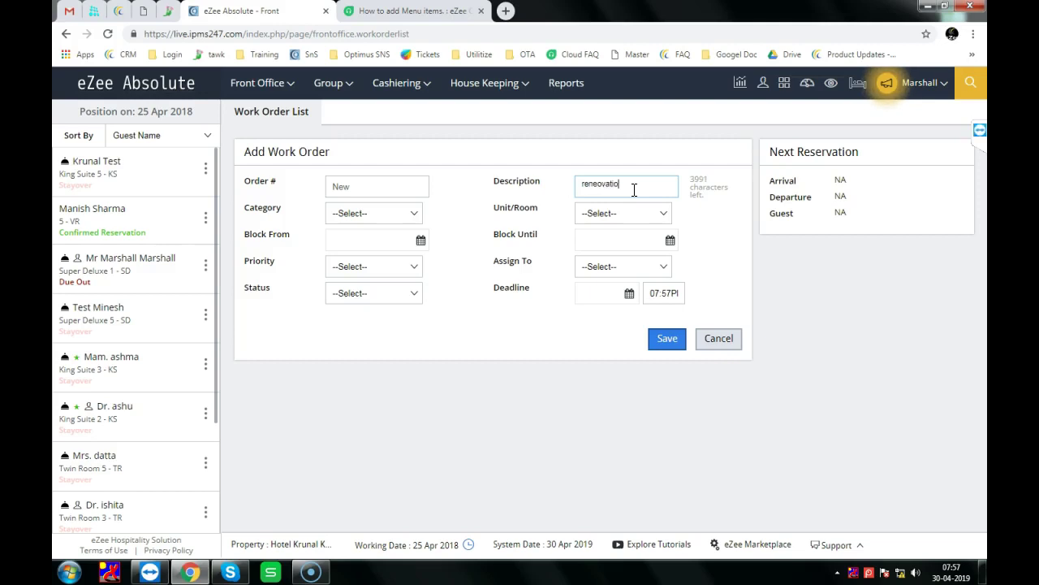
{"action": "left_click", "coordinate": [406, 212]}
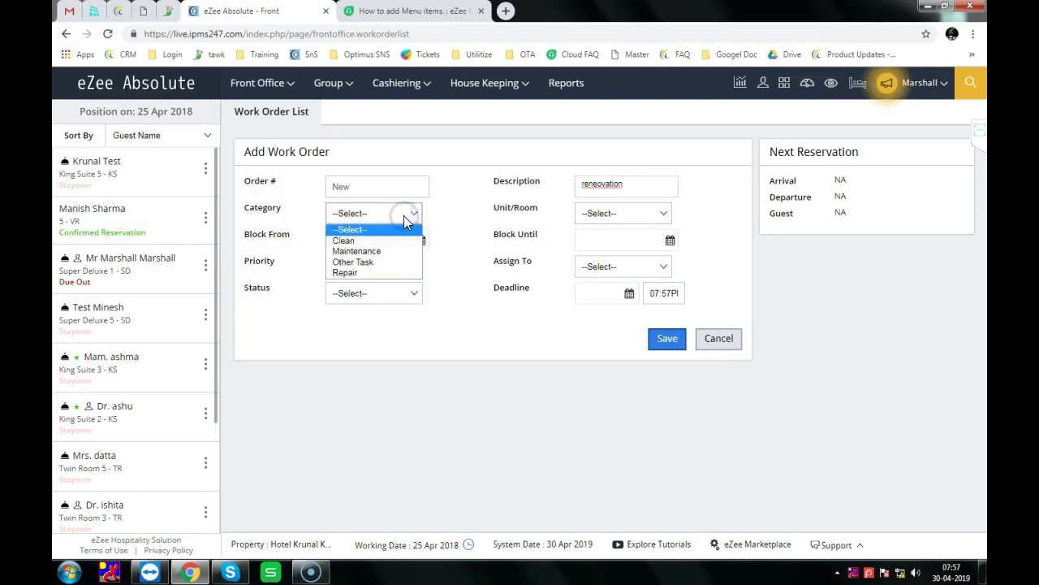
{"action": "left_click", "coordinate": [385, 263]}
{"action": "left_click", "coordinate": [624, 212]}
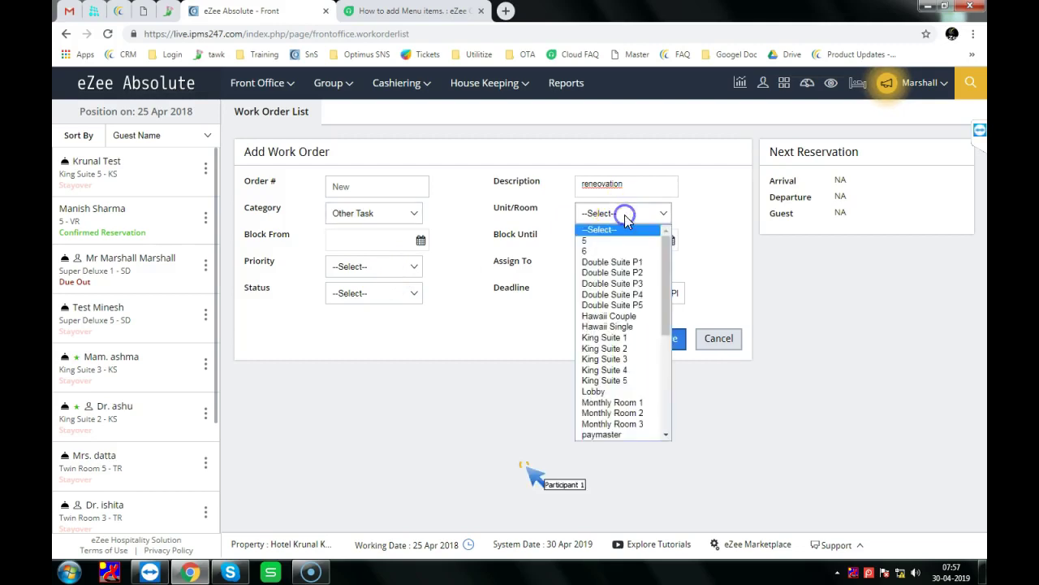
{"action": "left_click", "coordinate": [620, 241]}
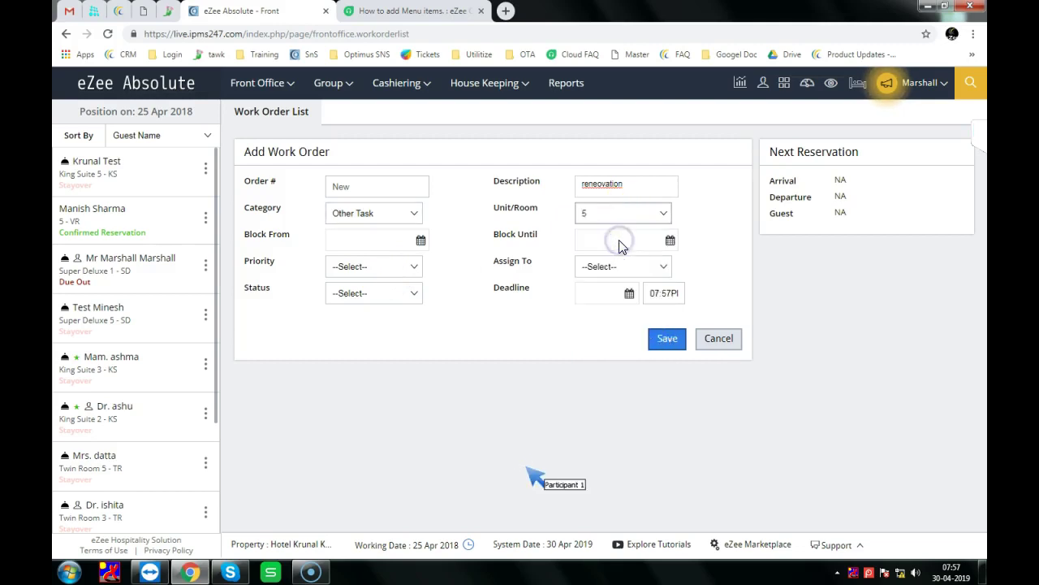
Set the work order's block period from 2019-04-27 until 2019-04-30 with the reason decoration.
{"action": "left_click", "coordinate": [421, 240]}
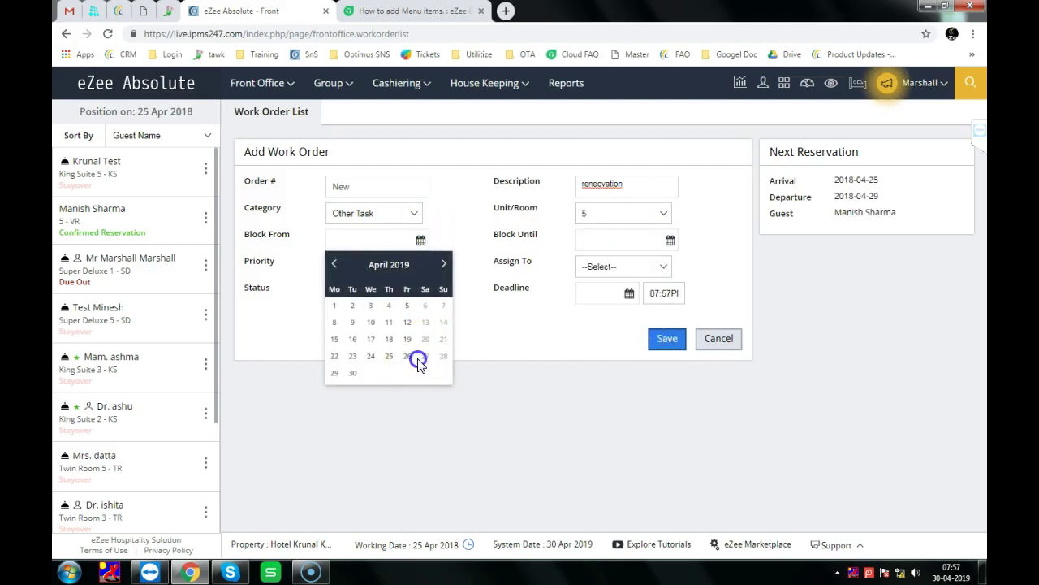
{"action": "left_click", "coordinate": [425, 355]}
{"action": "left_click", "coordinate": [662, 248]}
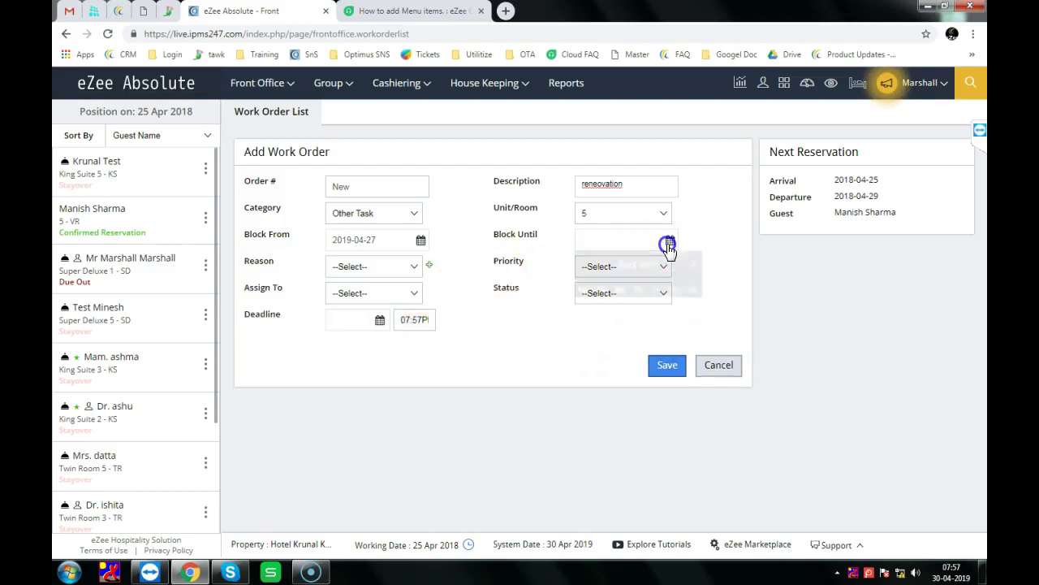
{"action": "left_click", "coordinate": [605, 373]}
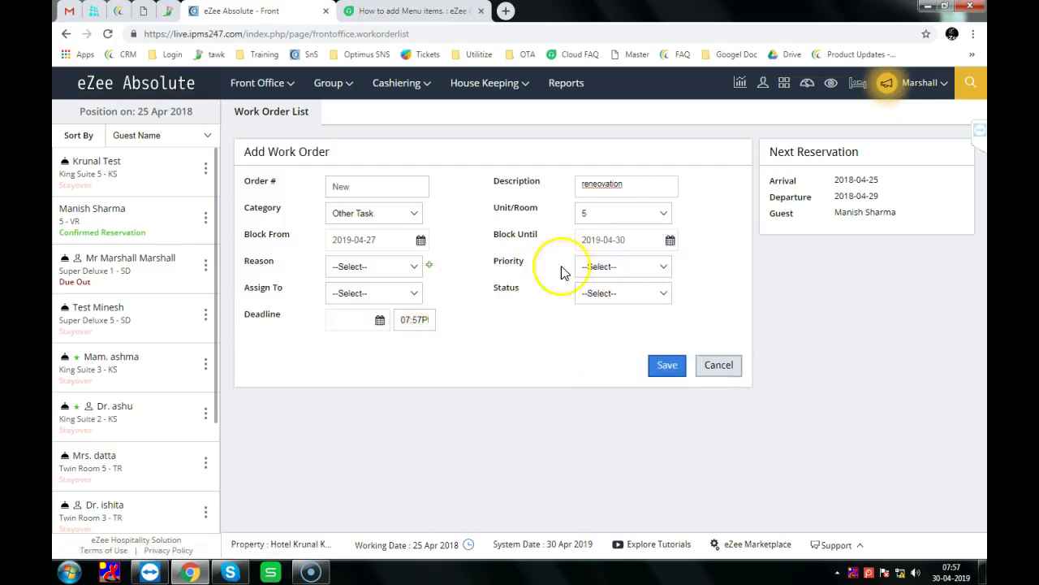
{"action": "left_click", "coordinate": [378, 268]}
{"action": "left_click", "coordinate": [378, 324]}
Set the work order's priority to High and assign it to the second listed housekeeper.
{"action": "left_click", "coordinate": [649, 275]}
{"action": "left_click", "coordinate": [623, 294]}
{"action": "left_click", "coordinate": [417, 297]}
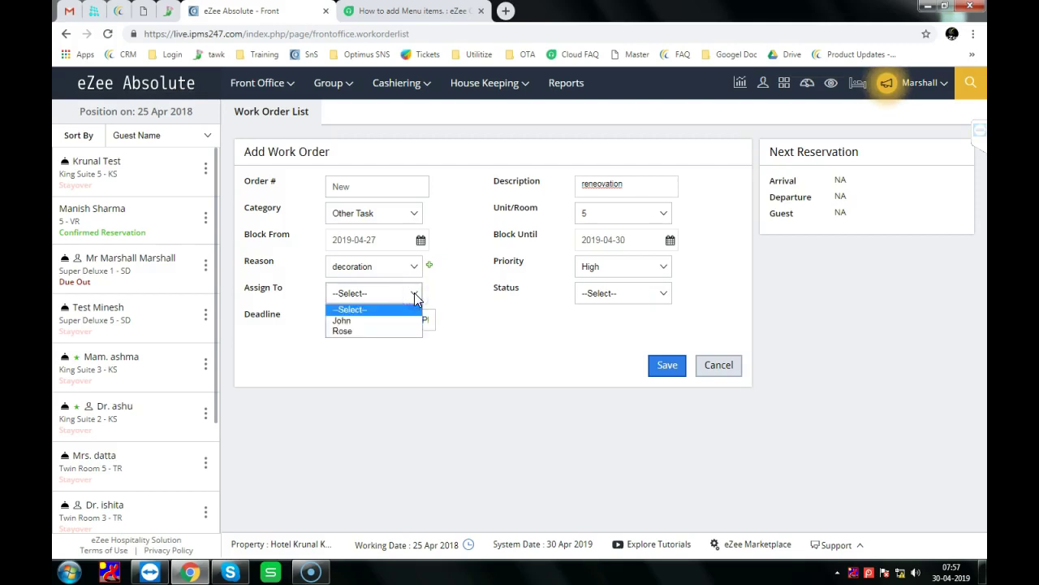
{"action": "left_click", "coordinate": [361, 331]}
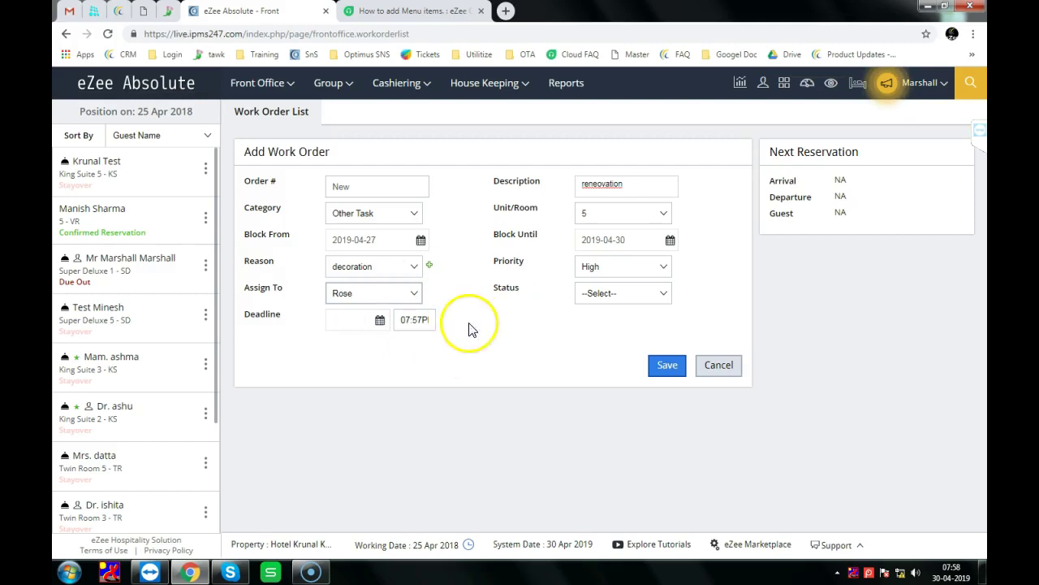
Set the work order's status to Assigned and its deadline to 2019-04-30, and save it.
{"action": "left_click", "coordinate": [611, 294]}
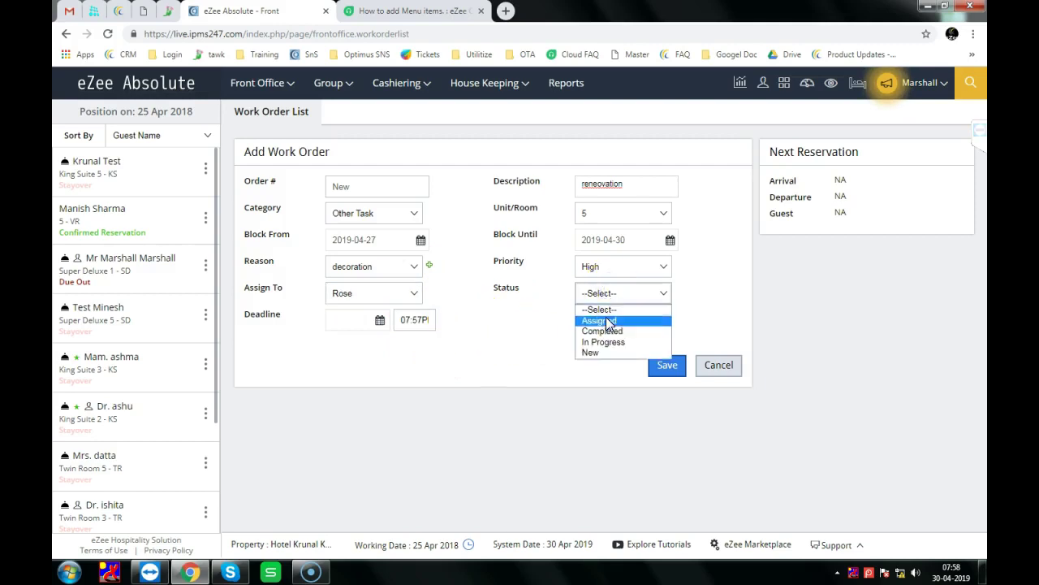
{"action": "left_click", "coordinate": [609, 322]}
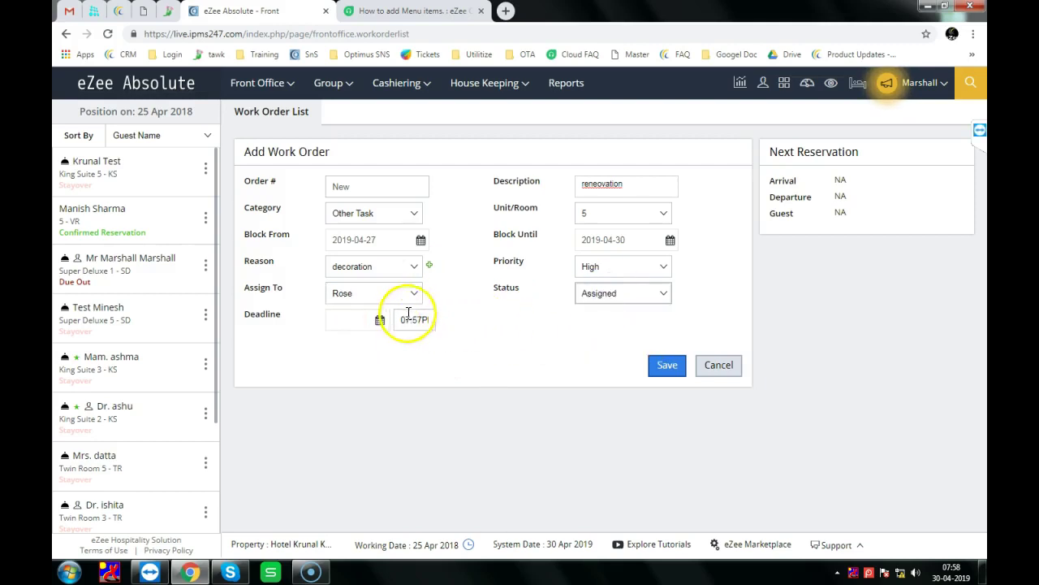
{"action": "left_click", "coordinate": [380, 322]}
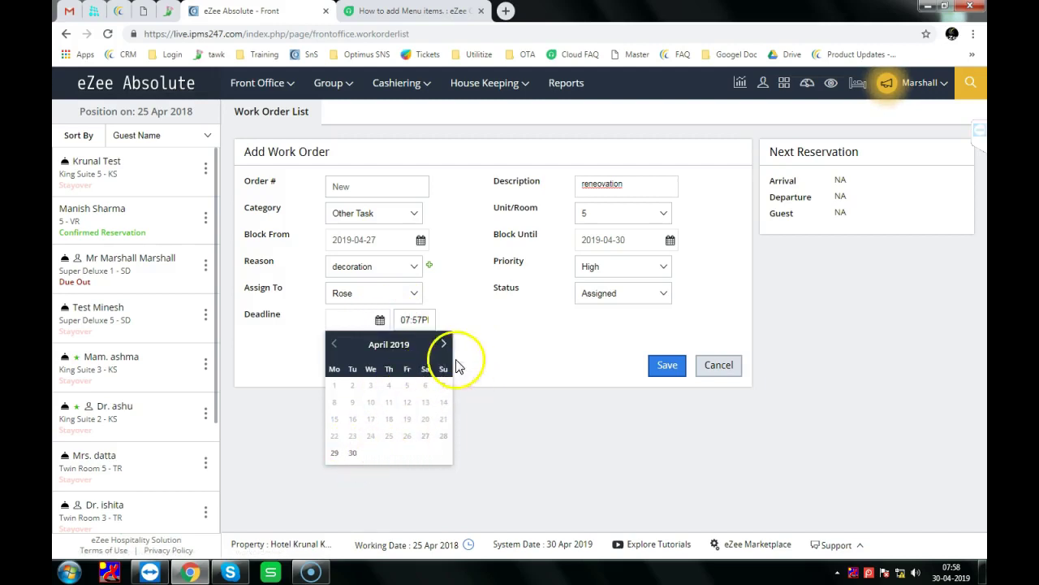
{"action": "left_click", "coordinate": [355, 455]}
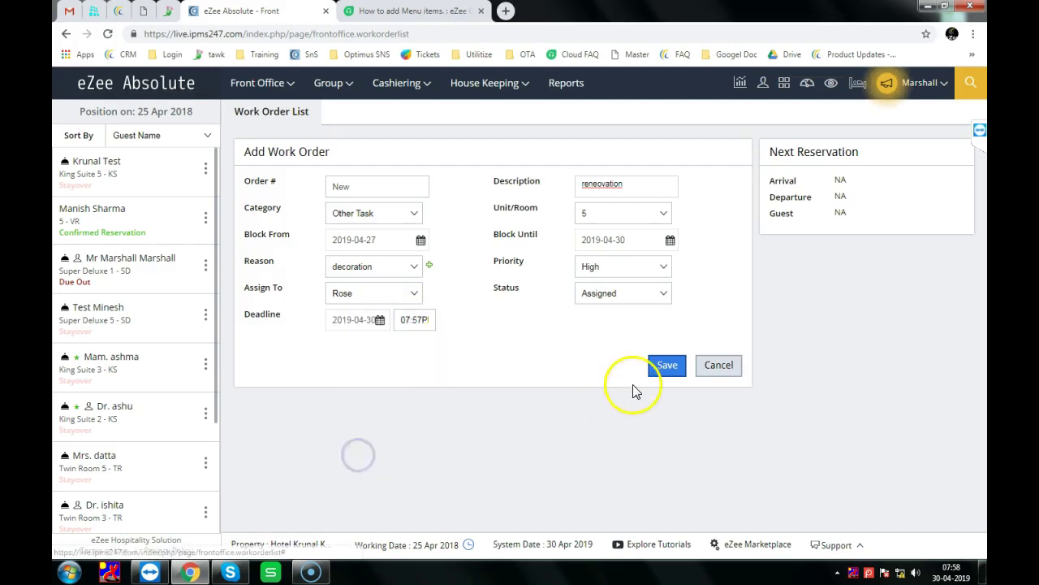
{"action": "left_click", "coordinate": [664, 367]}
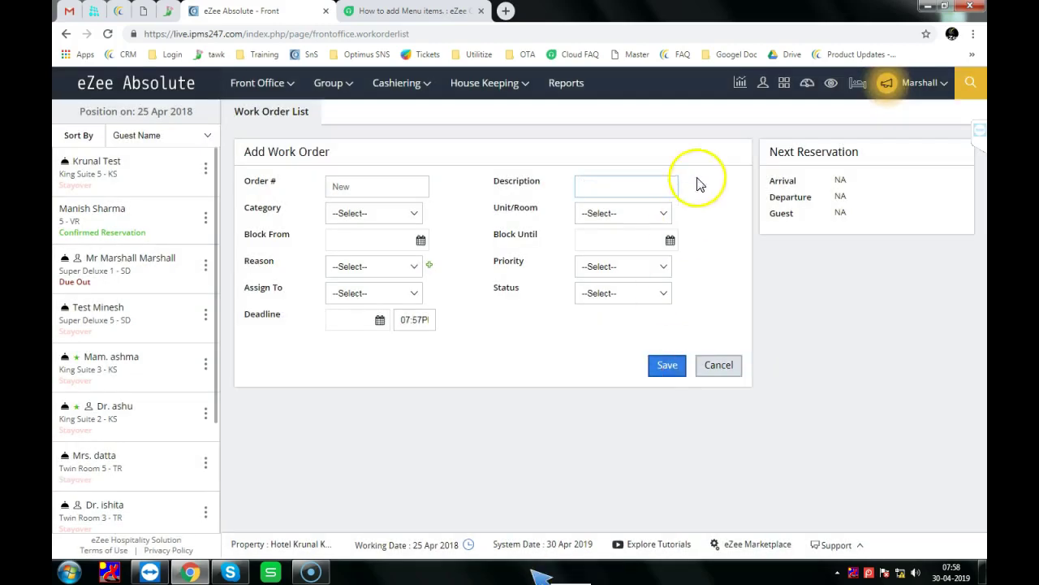
Check the Stay View and the Maintenance Block List for the work order's block on room 5.
{"action": "left_click", "coordinate": [858, 89]}
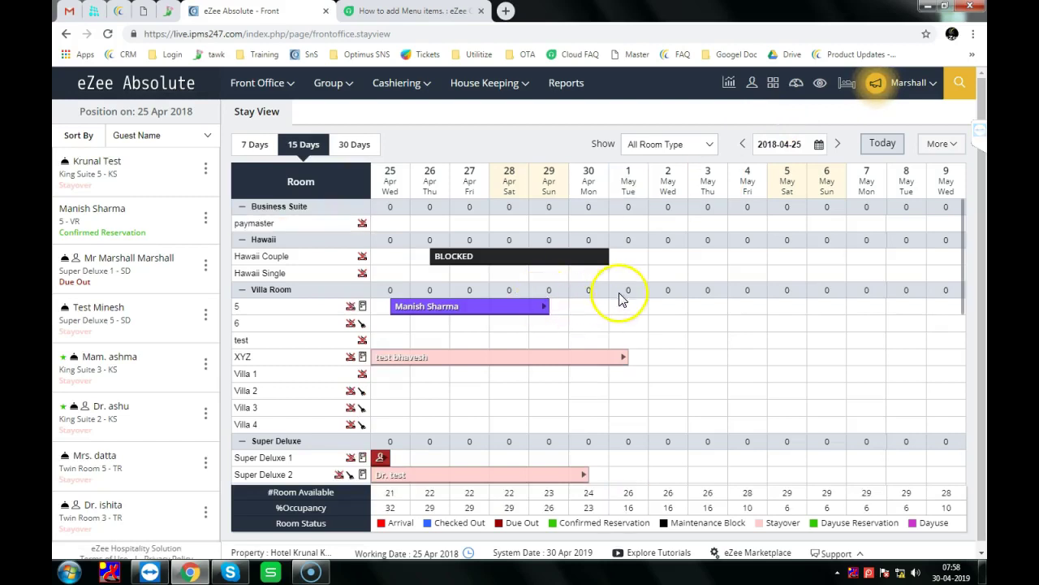
{"action": "scroll", "coordinate": [621, 298], "scroll_direction": "down", "scroll_amount": 10}
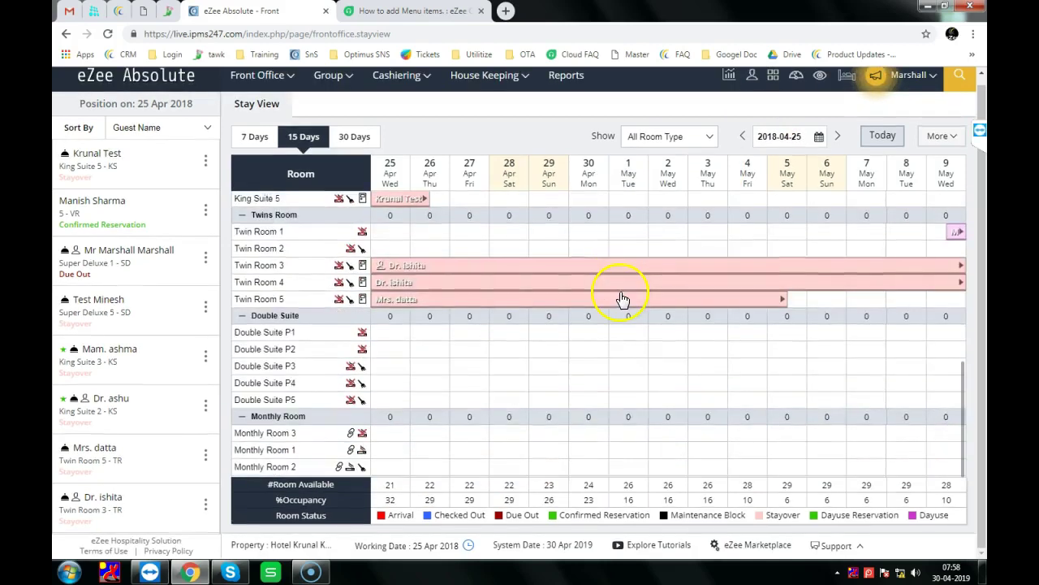
{"action": "scroll", "coordinate": [620, 298], "scroll_direction": "up", "scroll_amount": 5}
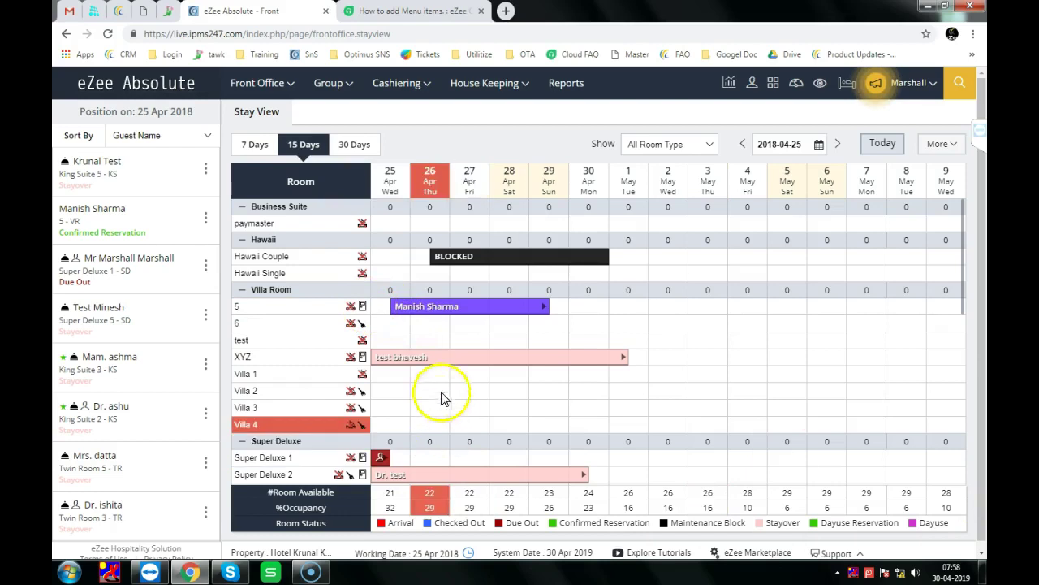
{"action": "left_click", "coordinate": [909, 83]}
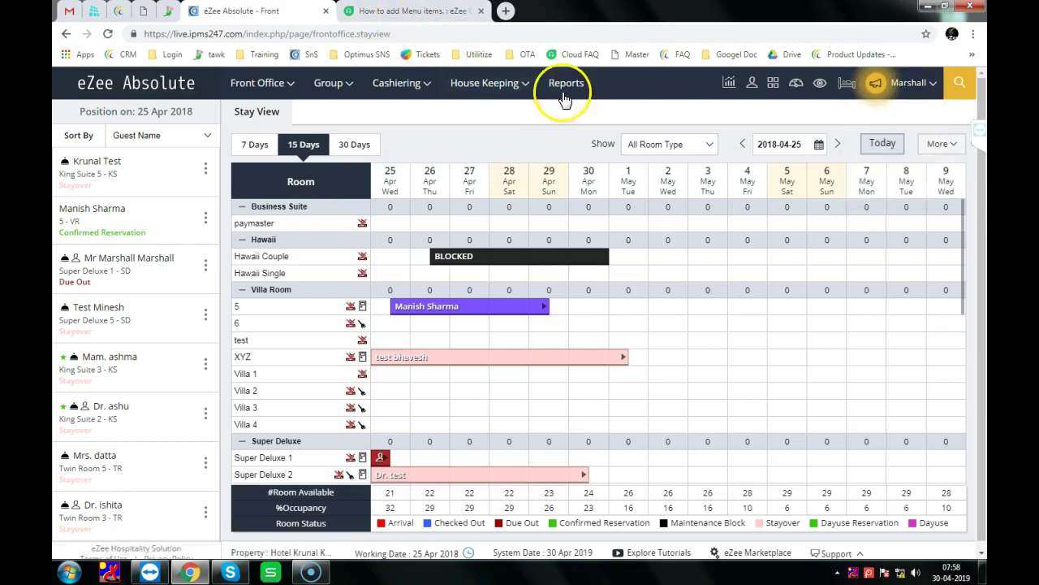
{"action": "mouse_move", "coordinate": [503, 94]}
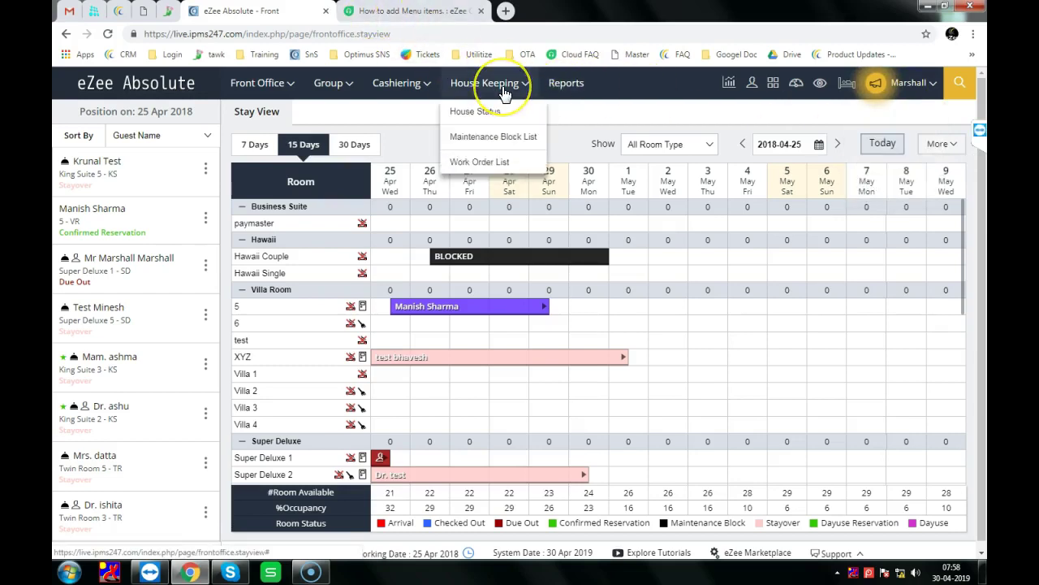
{"action": "left_click", "coordinate": [507, 138]}
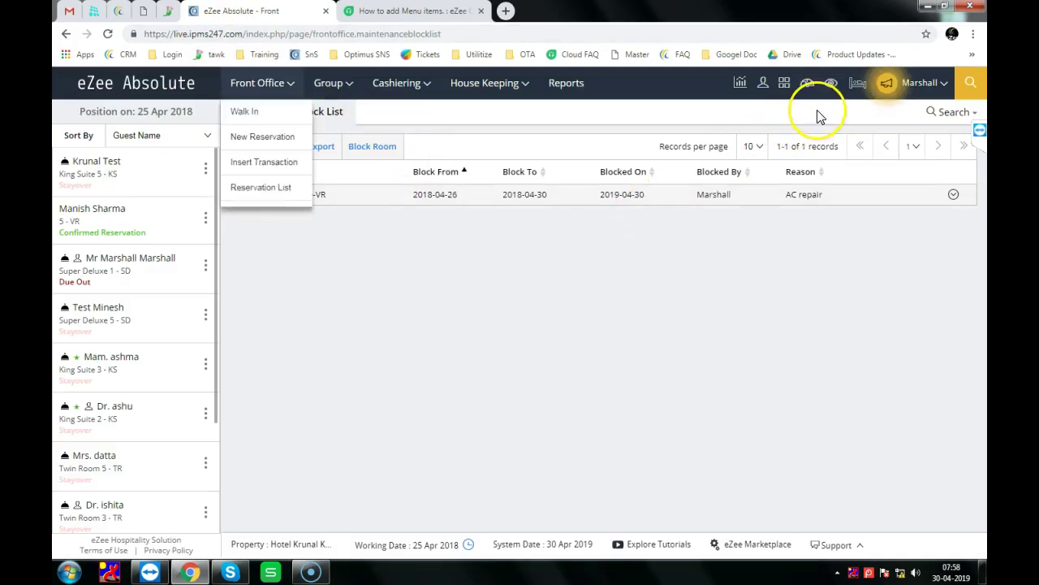
{"action": "left_click", "coordinate": [926, 84]}
{"action": "left_click", "coordinate": [643, 121]}
{"action": "left_click", "coordinate": [926, 85]}
{"action": "left_click", "coordinate": [489, 84]}
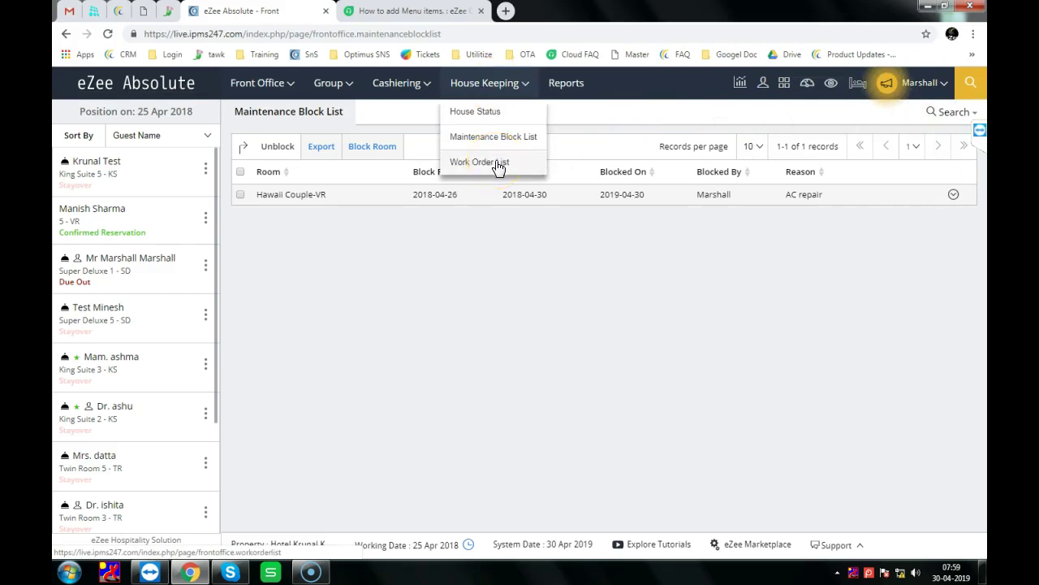
{"action": "left_click", "coordinate": [573, 133]}
In Reports, look through the Reservation Activity and Void Reservation reports and the Front Office Guest List report.
{"action": "left_click", "coordinate": [569, 92]}
{"action": "left_click", "coordinate": [570, 93]}
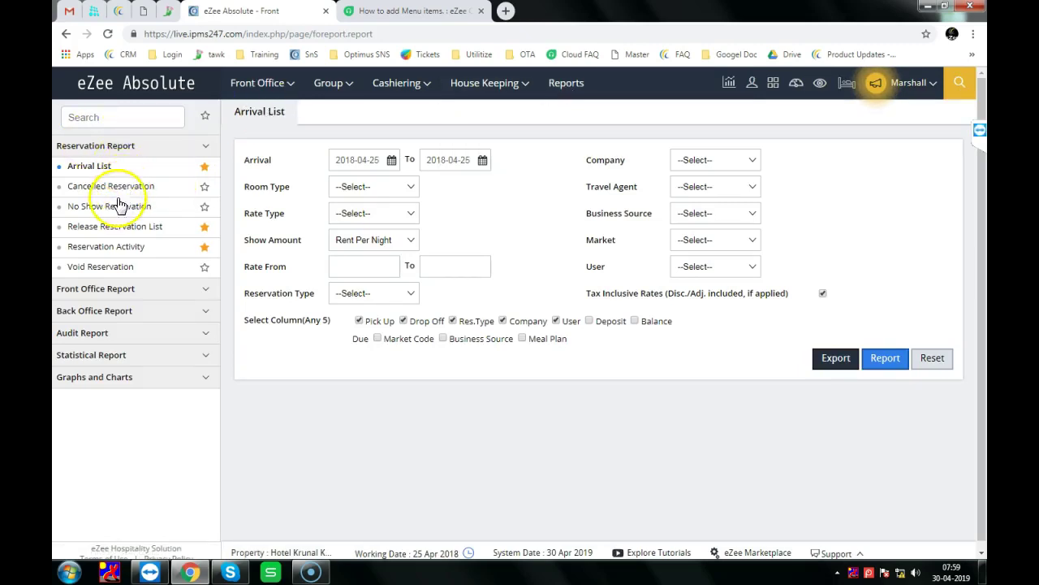
{"action": "left_click", "coordinate": [119, 252]}
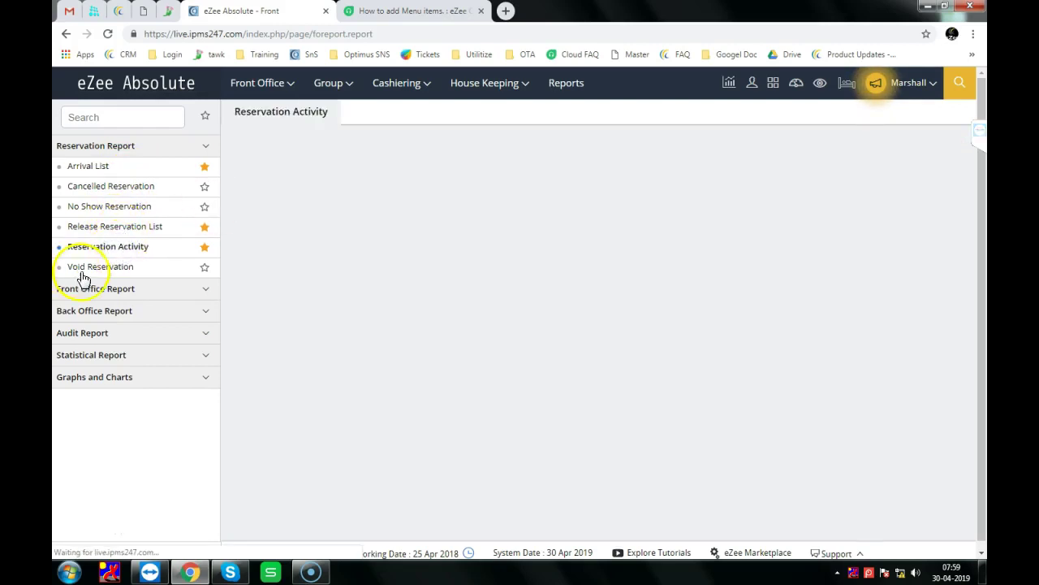
{"action": "left_click", "coordinate": [114, 268]}
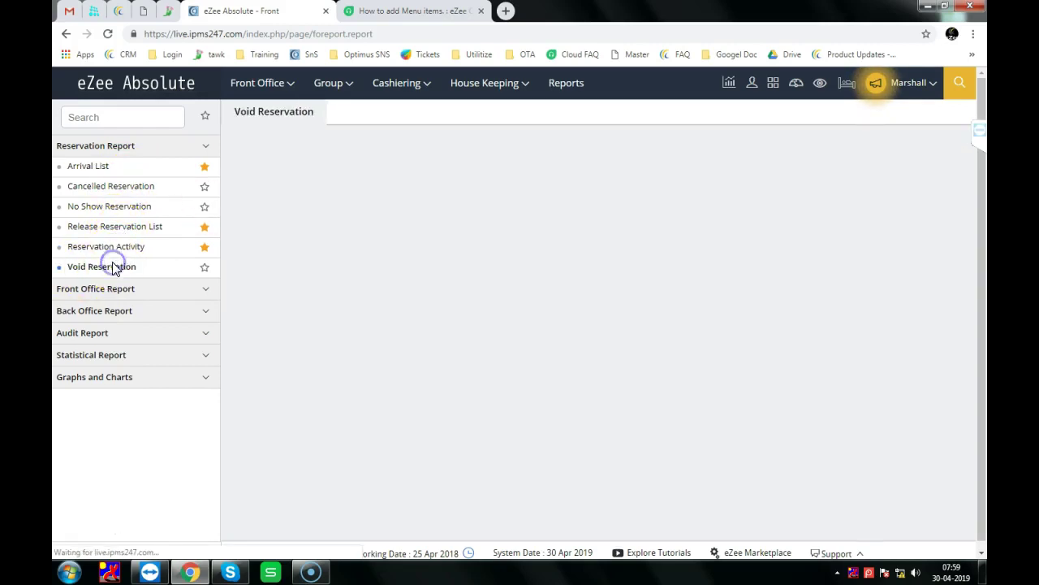
{"action": "left_click", "coordinate": [183, 288]}
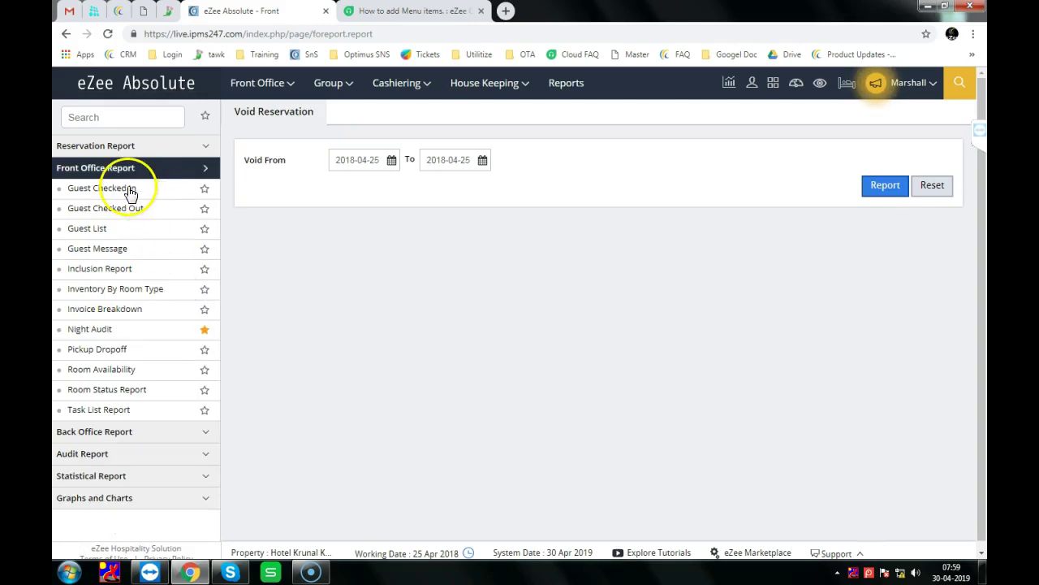
{"action": "left_click", "coordinate": [100, 229]}
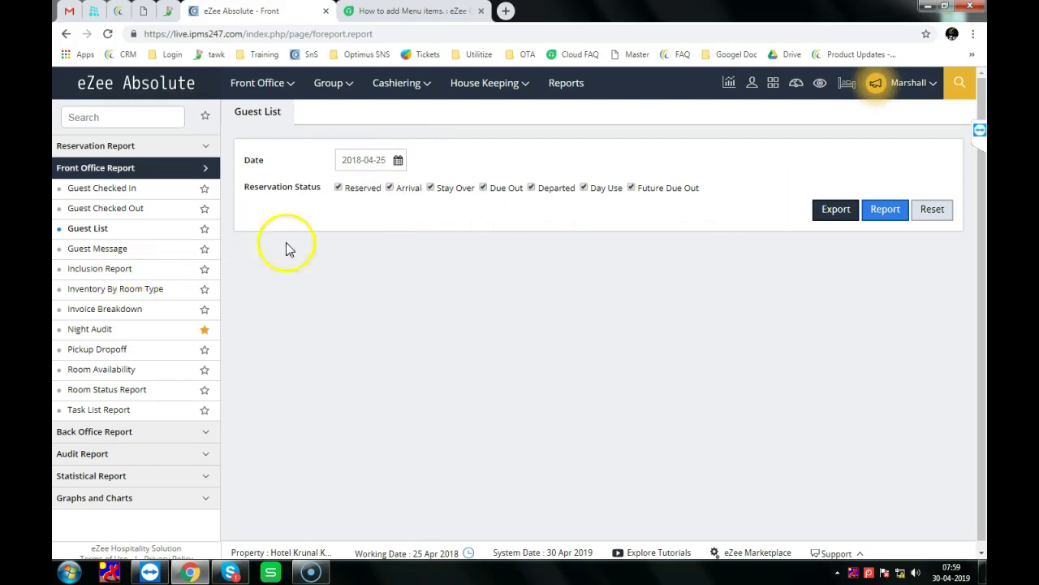
Look through the Front Office filters for the Guest Message, Inclusion Report and Night Audit reports.
{"action": "left_click", "coordinate": [111, 257]}
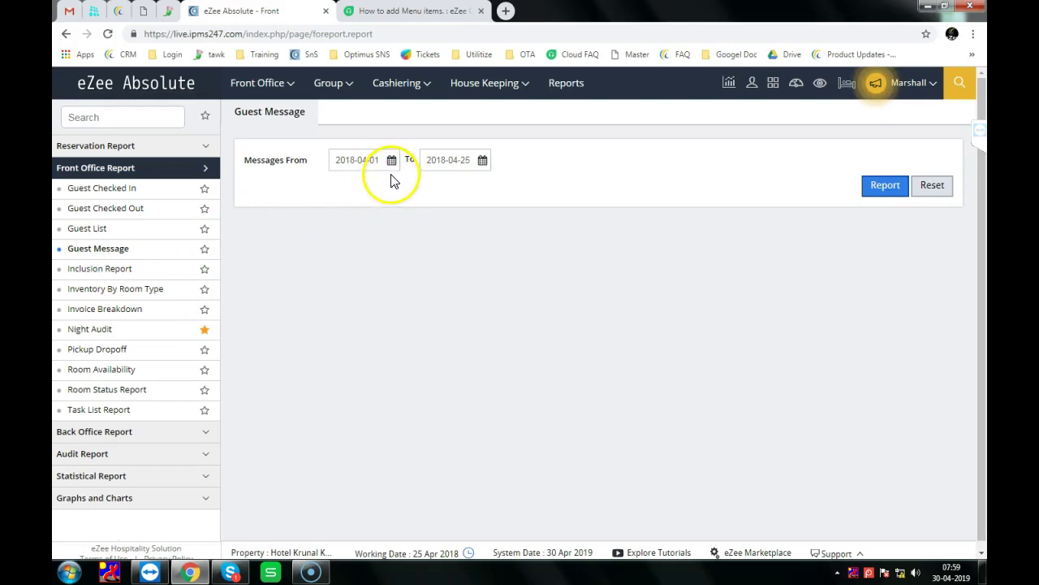
{"action": "left_click", "coordinate": [113, 268]}
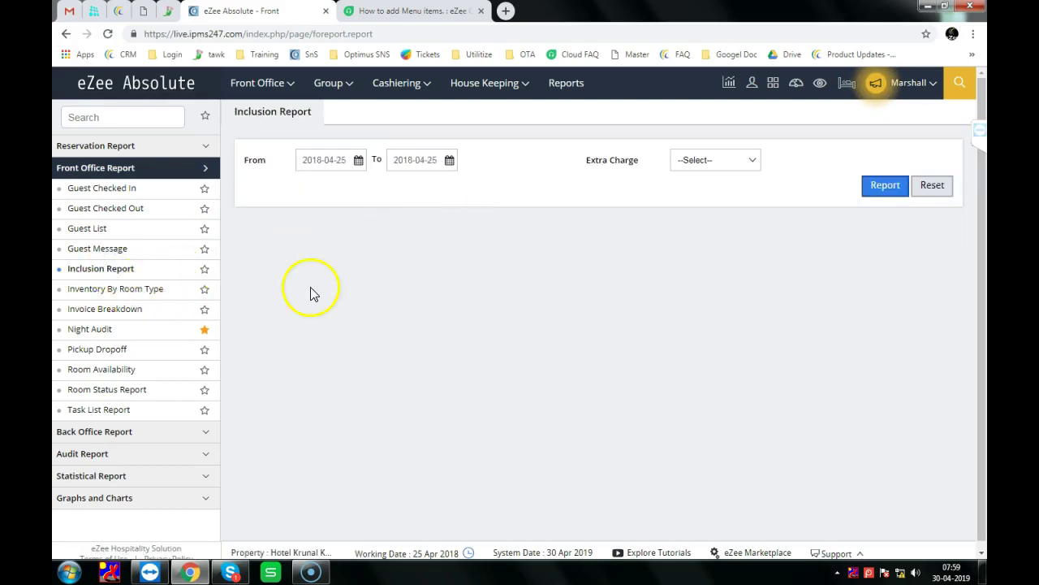
{"action": "left_click", "coordinate": [96, 334]}
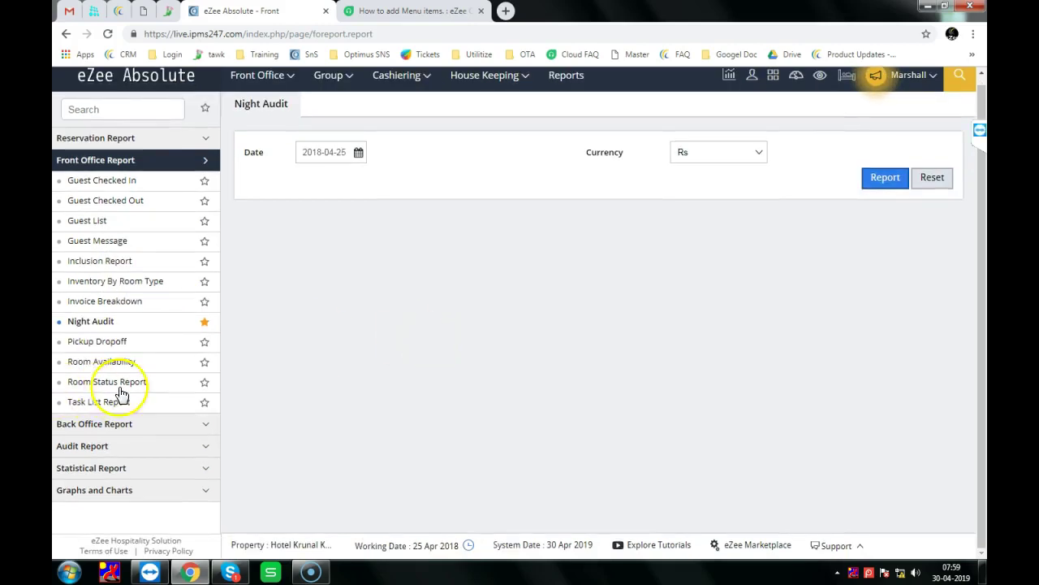
Examine which reports are available under Back Office, Audit, Statistical, and Graphs and Charts.
{"action": "left_click", "coordinate": [114, 423]}
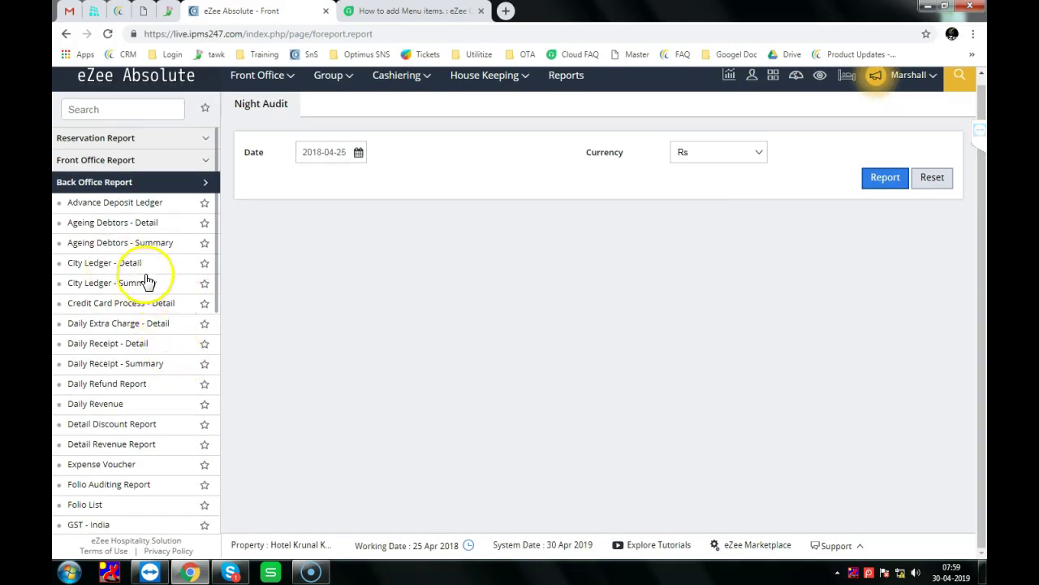
{"action": "scroll", "coordinate": [163, 321], "scroll_direction": "down", "scroll_amount": 1}
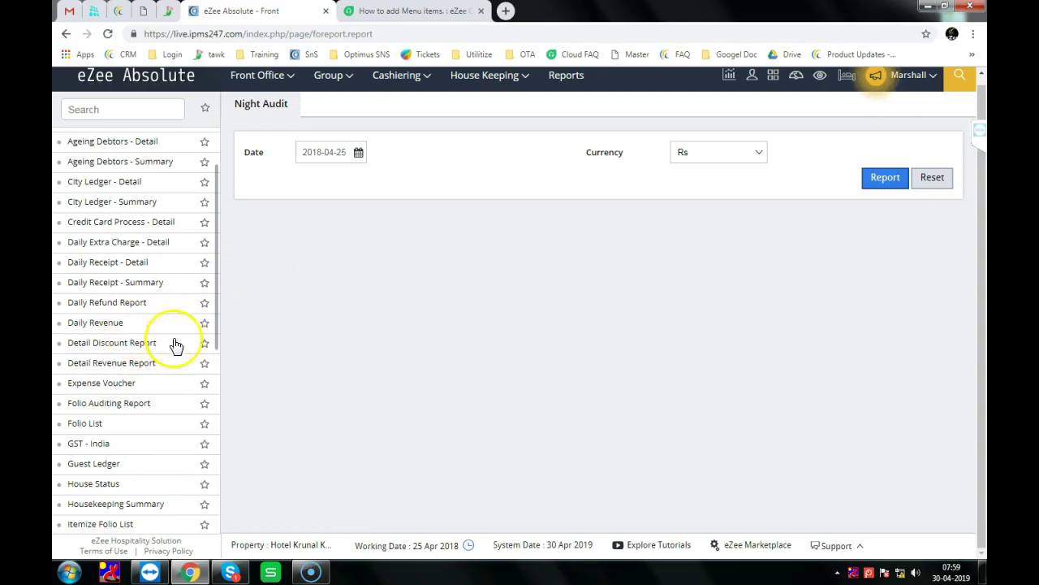
{"action": "scroll", "coordinate": [181, 360], "scroll_direction": "down", "scroll_amount": 1}
{"action": "scroll", "coordinate": [203, 354], "scroll_direction": "down", "scroll_amount": 2}
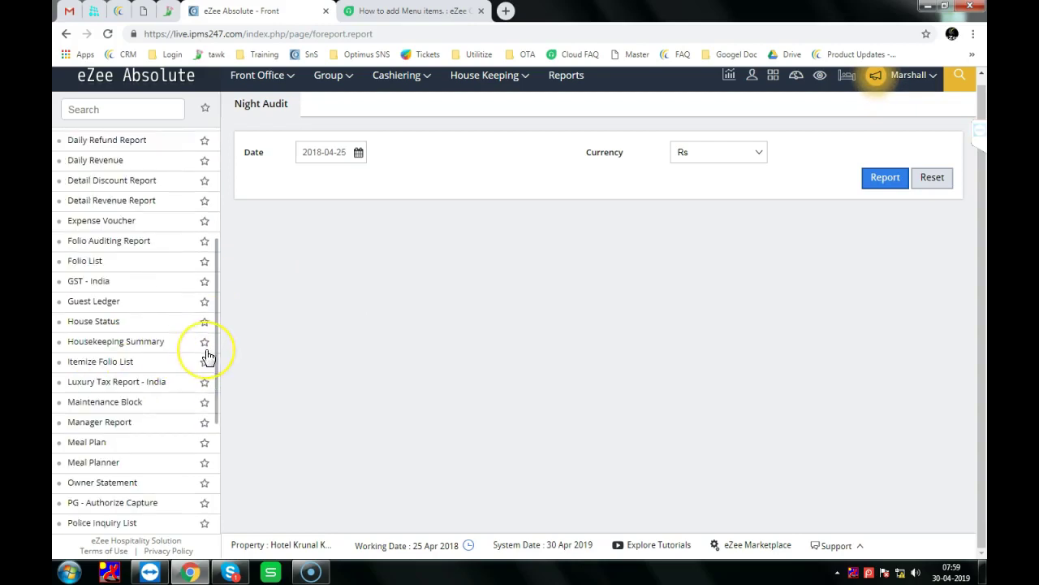
{"action": "scroll", "coordinate": [150, 333], "scroll_direction": "down", "scroll_amount": 2}
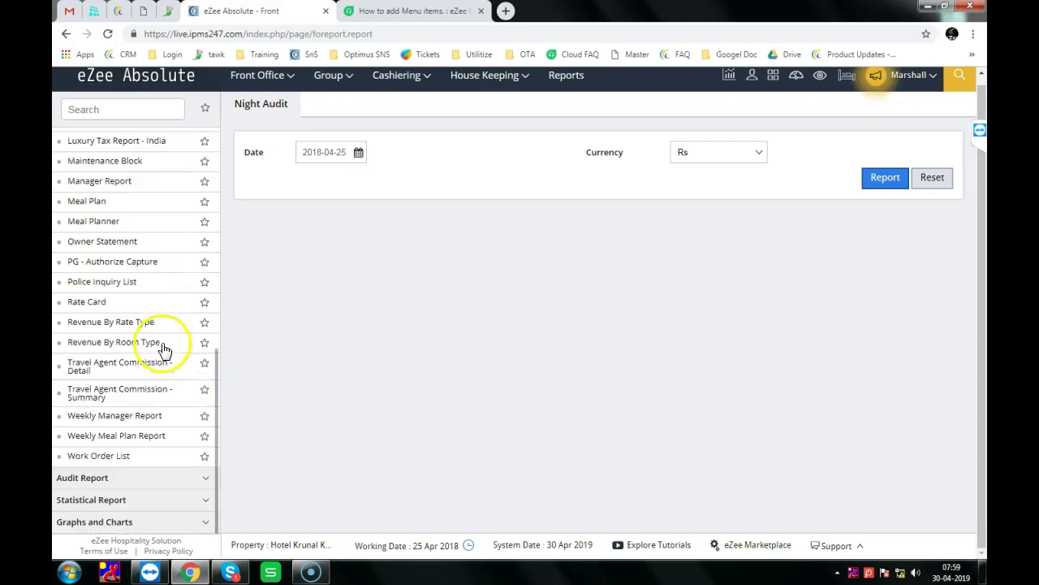
{"action": "left_click", "coordinate": [115, 481]}
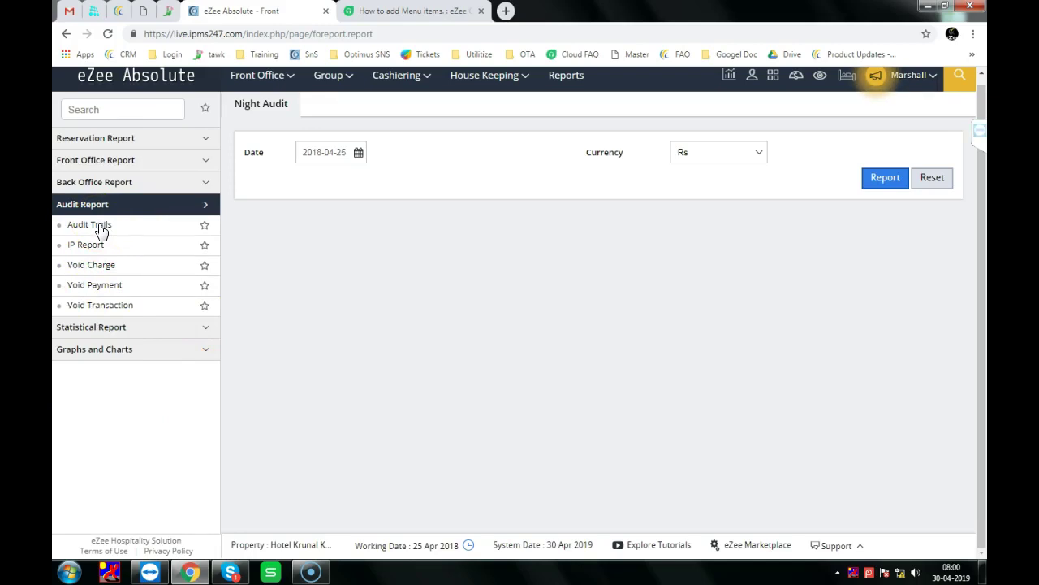
{"action": "left_click", "coordinate": [102, 326]}
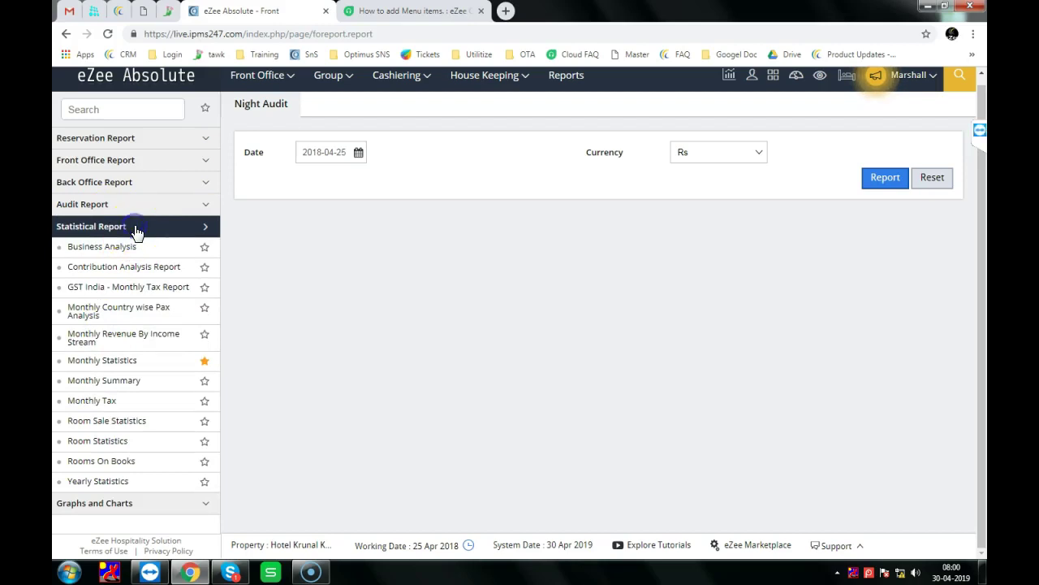
{"action": "left_click", "coordinate": [167, 504]}
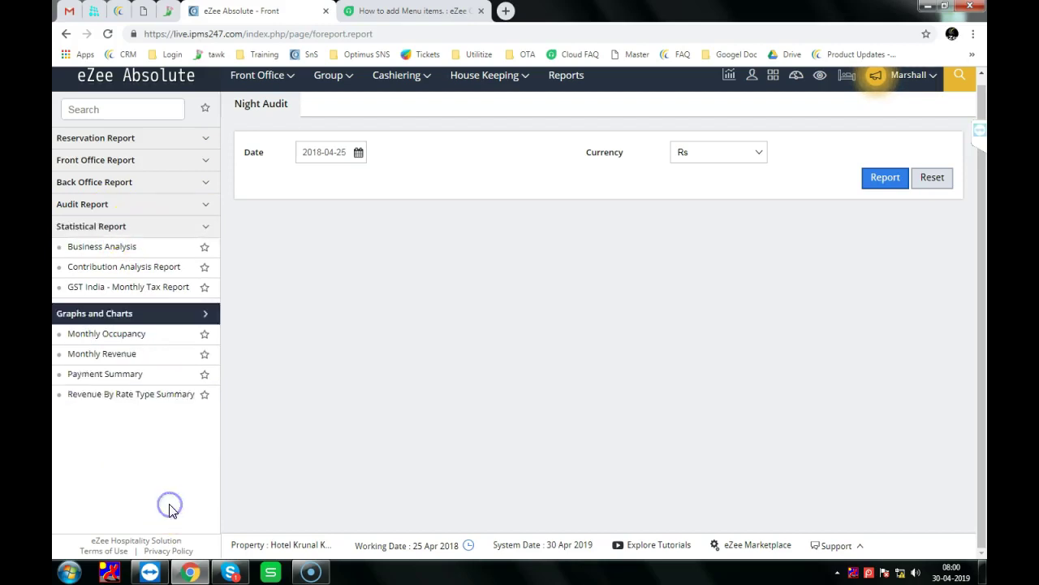
{"action": "left_click", "coordinate": [159, 255]}
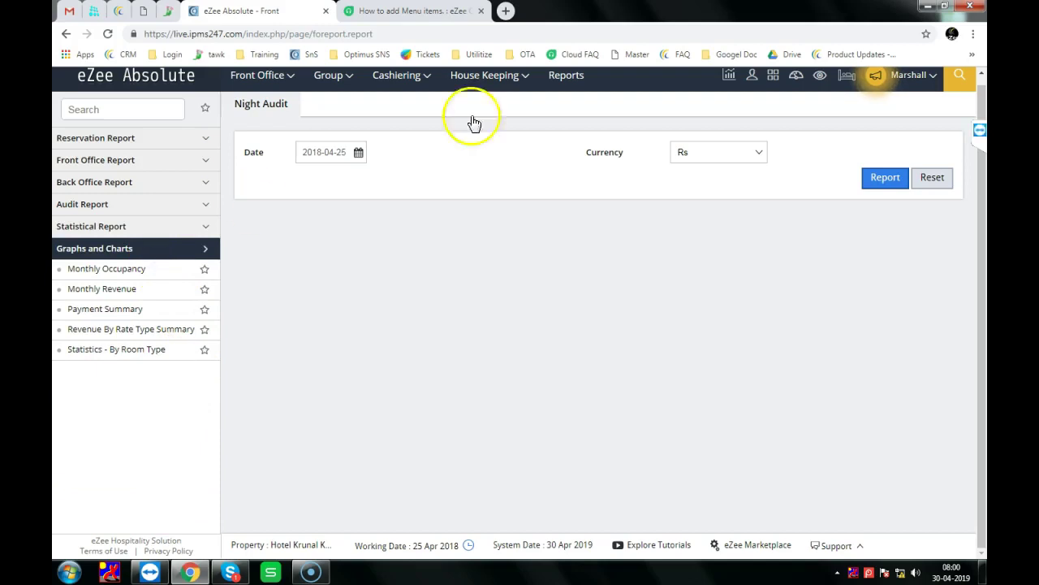
In House Status, set room 6's housekeeping status to Clean and confirm the update.
{"action": "mouse_move", "coordinate": [488, 82]}
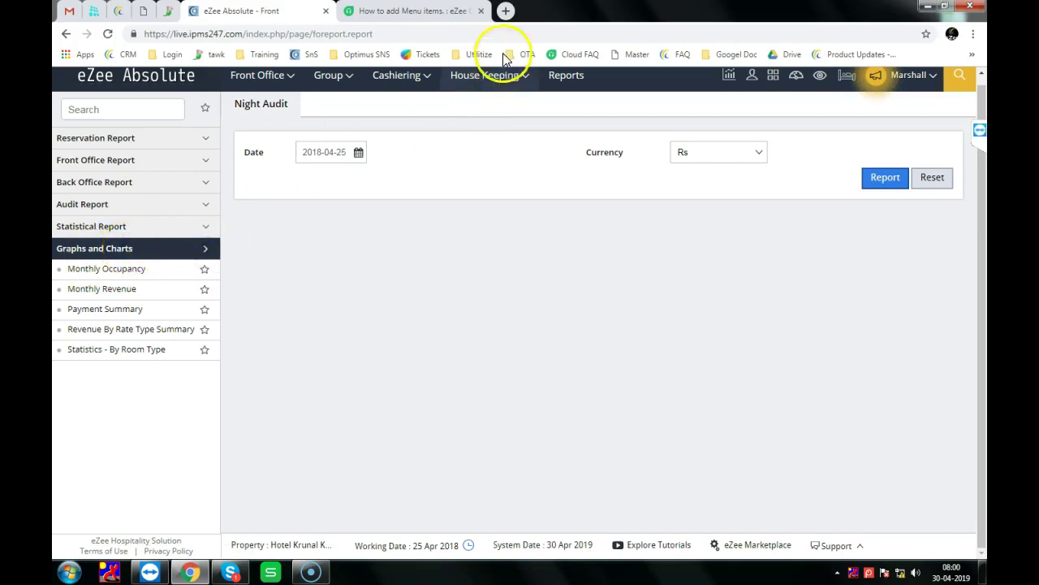
{"action": "left_click", "coordinate": [493, 108]}
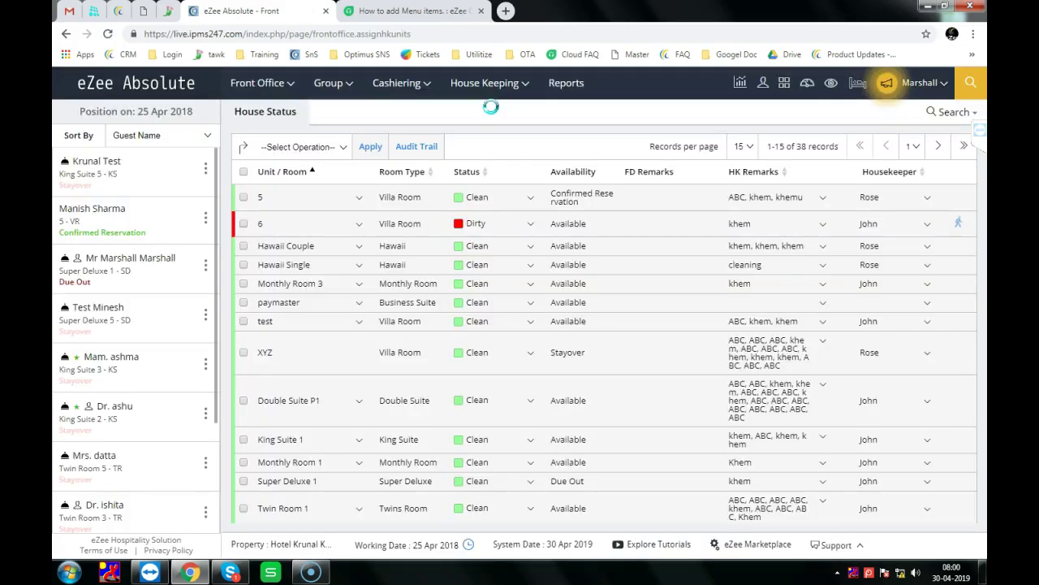
{"action": "left_click", "coordinate": [244, 225]}
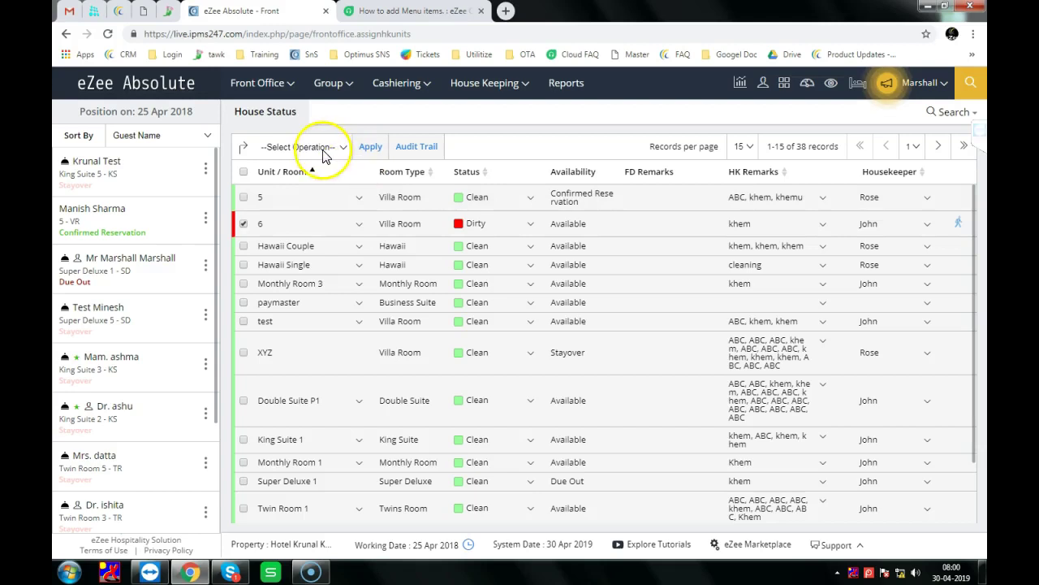
{"action": "left_click", "coordinate": [323, 149]}
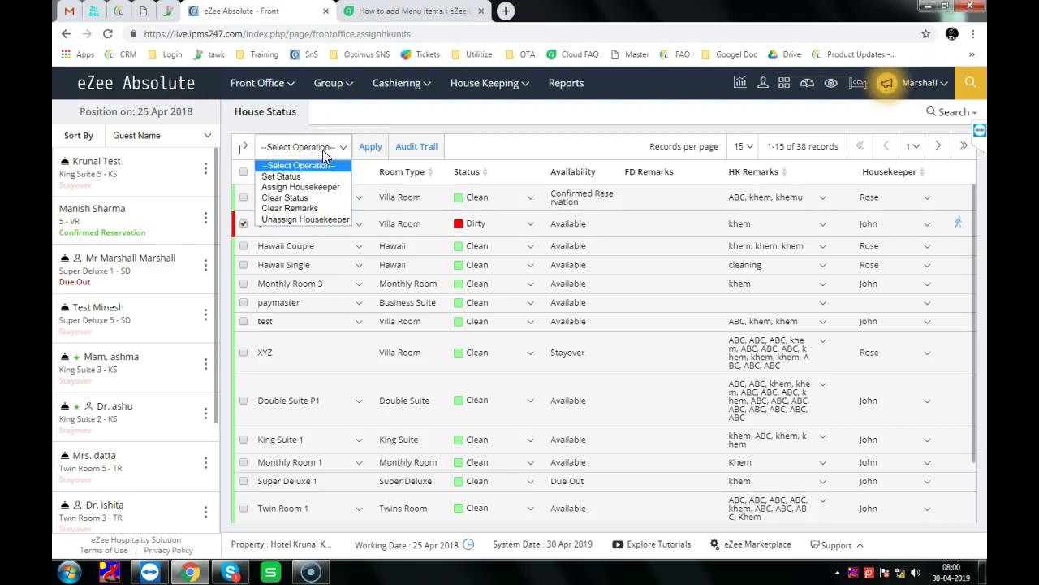
{"action": "left_click", "coordinate": [341, 128]}
{"action": "left_click", "coordinate": [329, 146]}
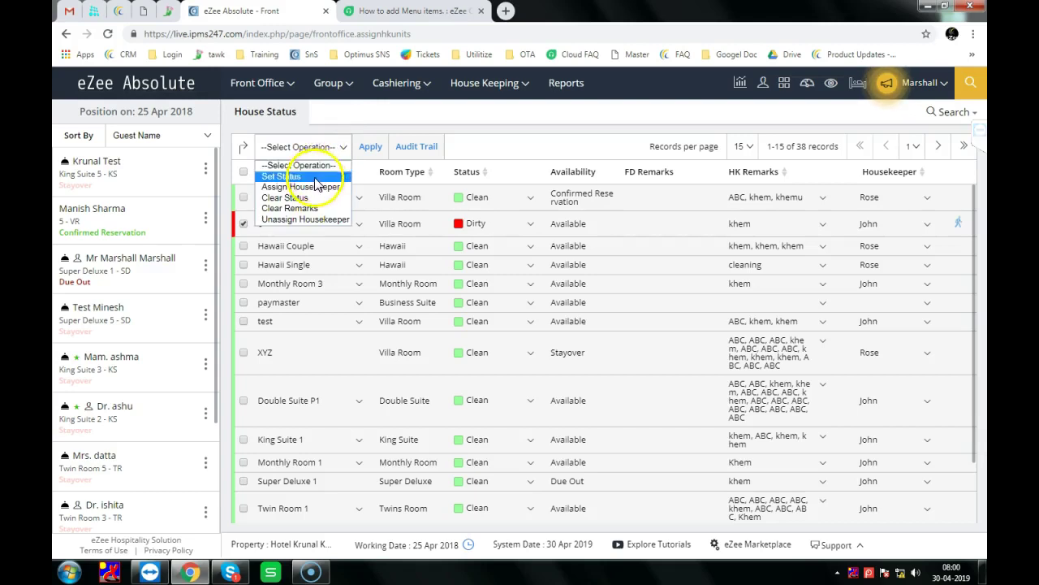
{"action": "left_click", "coordinate": [315, 177]}
{"action": "left_click", "coordinate": [398, 144]}
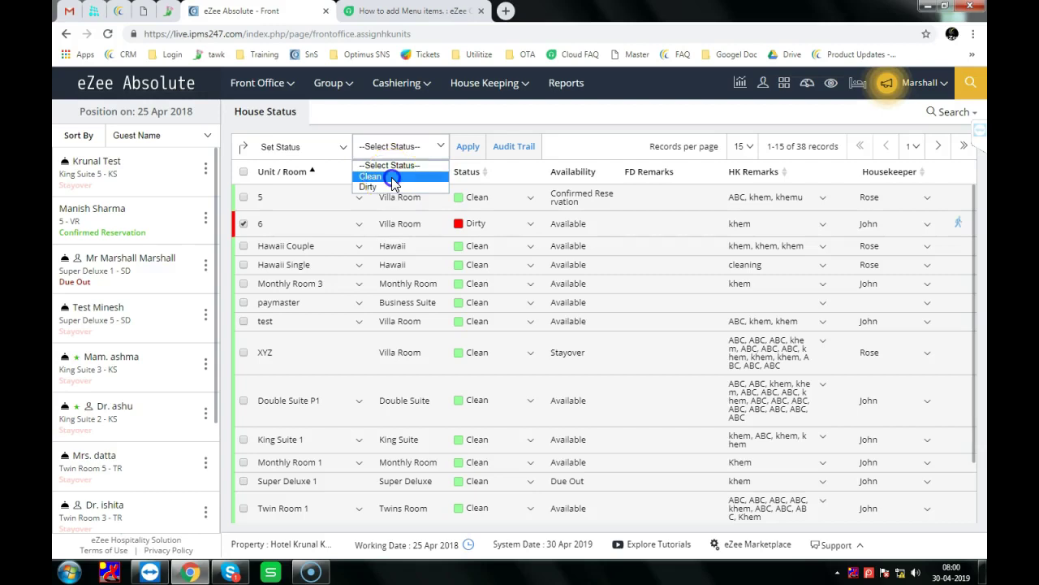
{"action": "left_click", "coordinate": [392, 177]}
{"action": "left_click", "coordinate": [468, 146]}
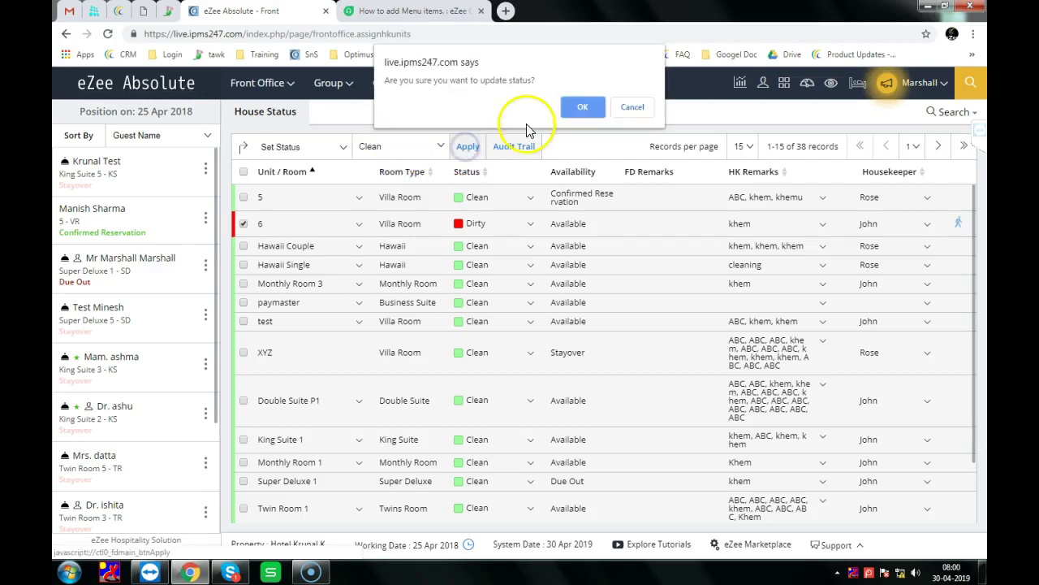
{"action": "left_click", "coordinate": [567, 108]}
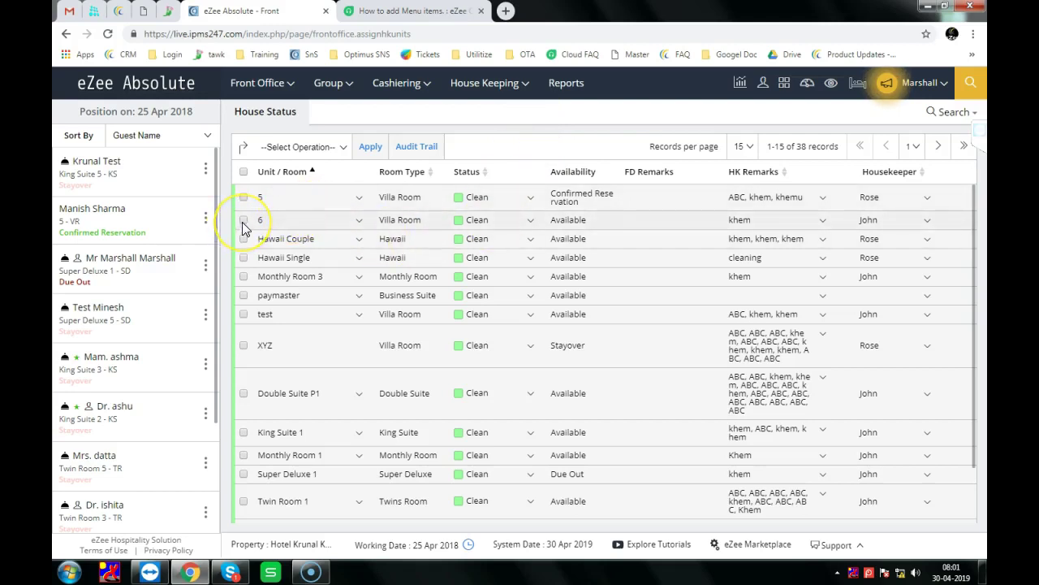
Set room 6's housekeeping status to Dirty and confirm the update.
{"action": "left_click", "coordinate": [325, 146]}
{"action": "left_click", "coordinate": [294, 176]}
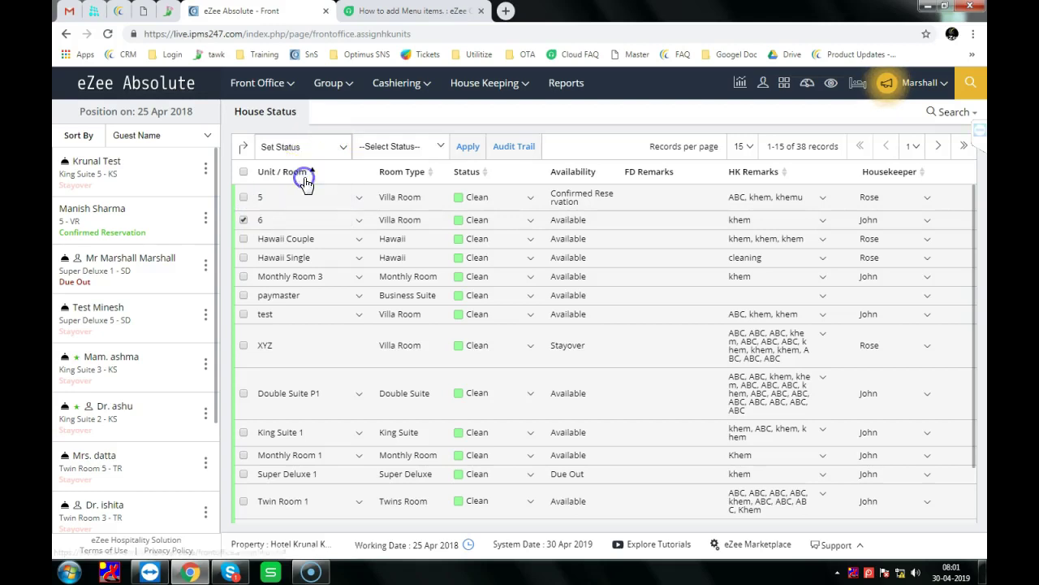
{"action": "left_click", "coordinate": [410, 147]}
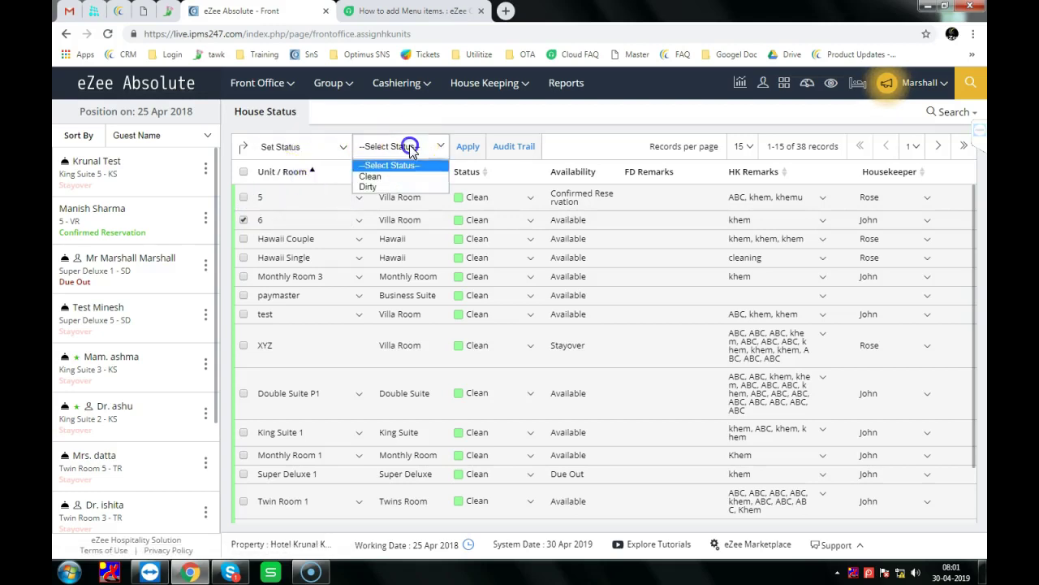
{"action": "left_click", "coordinate": [395, 189]}
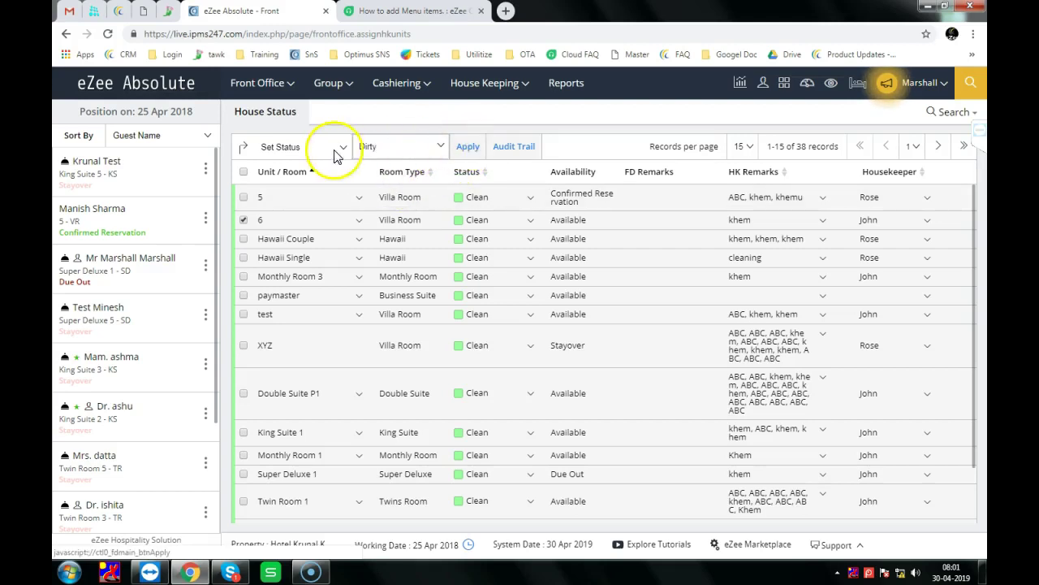
{"action": "left_click", "coordinate": [467, 150]}
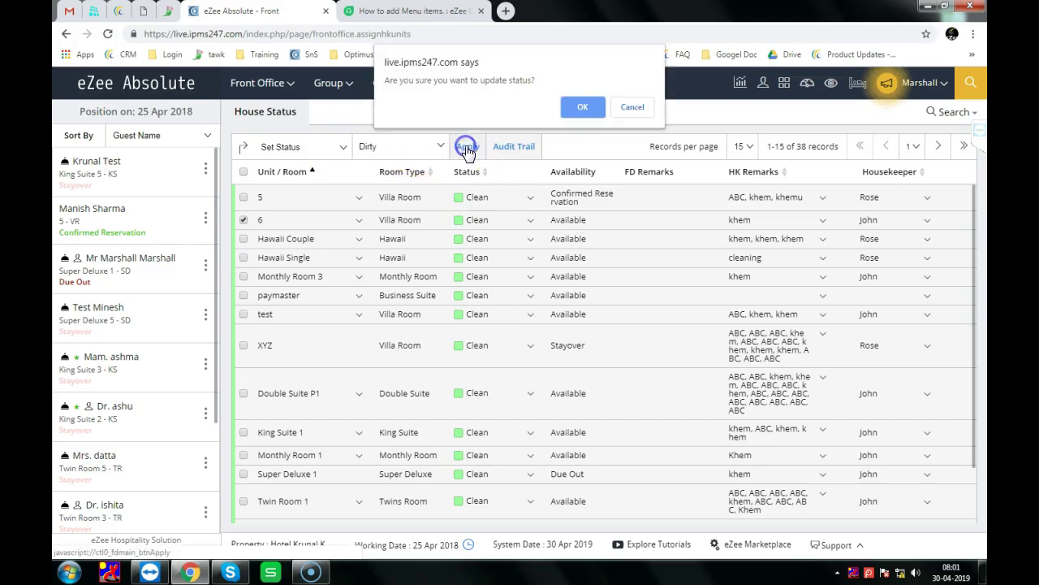
{"action": "left_click", "coordinate": [582, 108]}
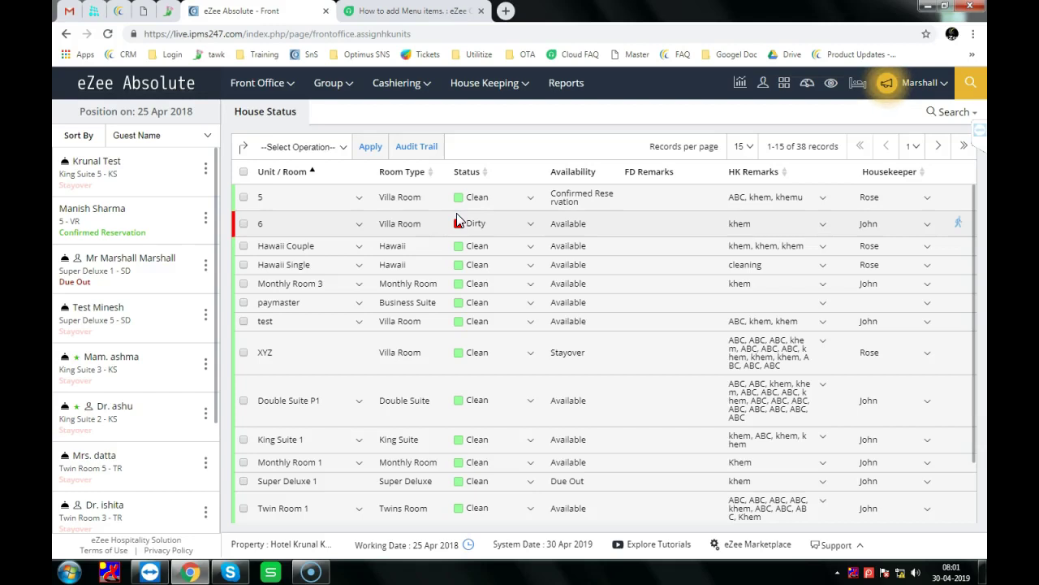
In Reports, mark the Void Reservation and the Back Office Daily Extra Charge - Detail reports as favourites.
{"action": "left_click", "coordinate": [573, 94]}
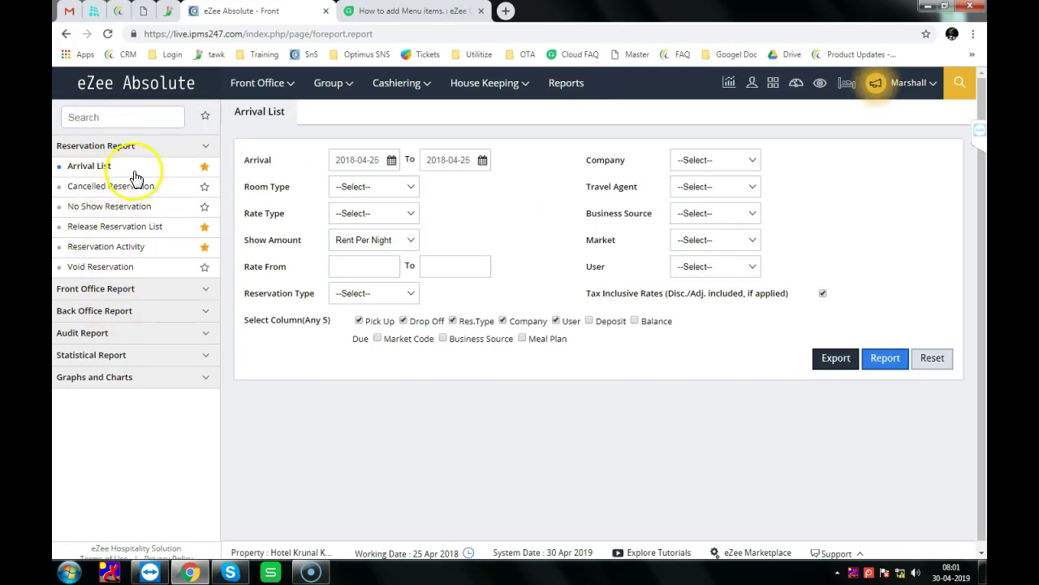
{"action": "left_click", "coordinate": [206, 268]}
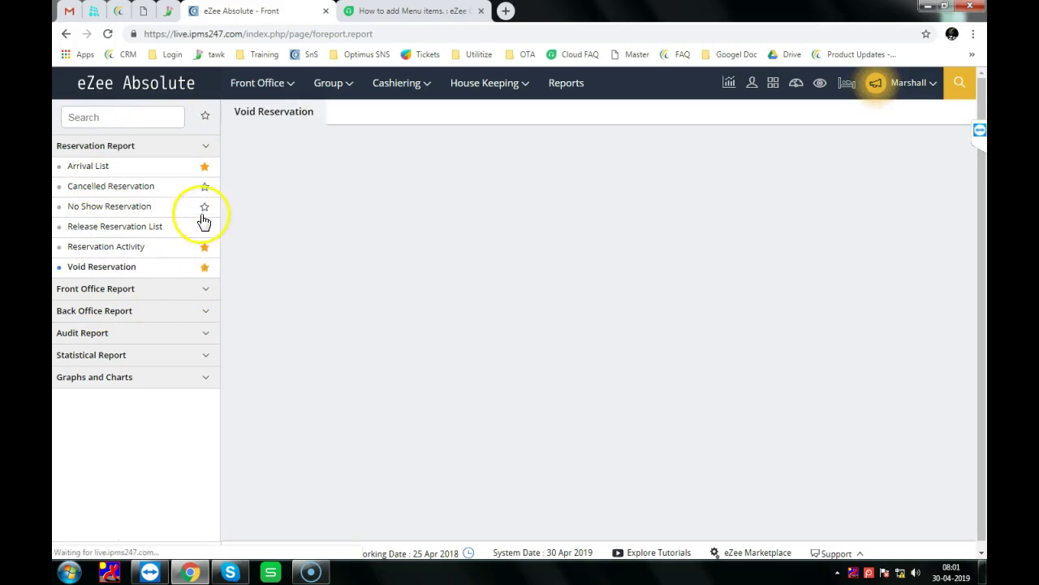
{"action": "left_click", "coordinate": [205, 306]}
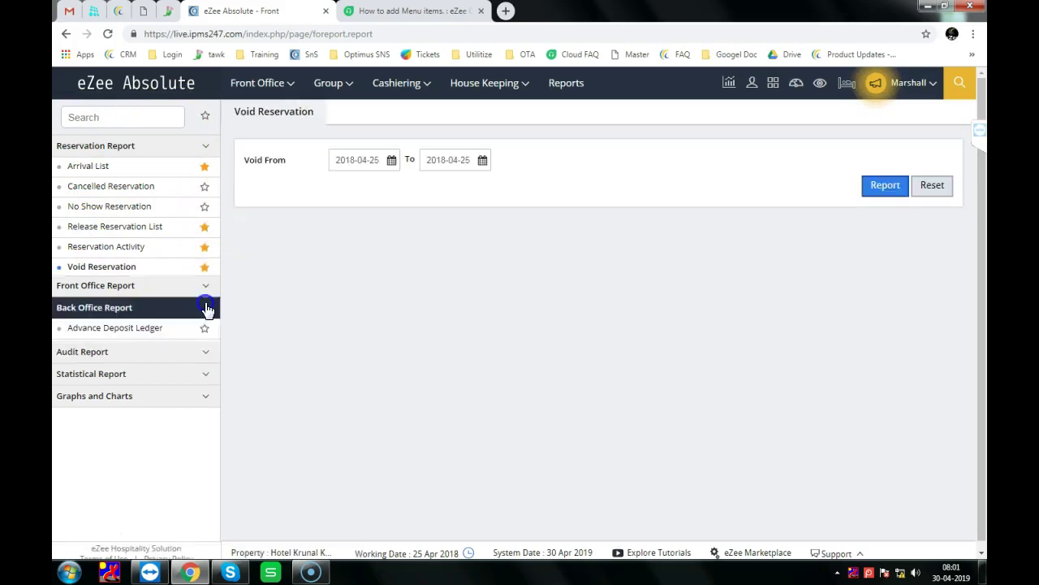
{"action": "left_click", "coordinate": [205, 333]}
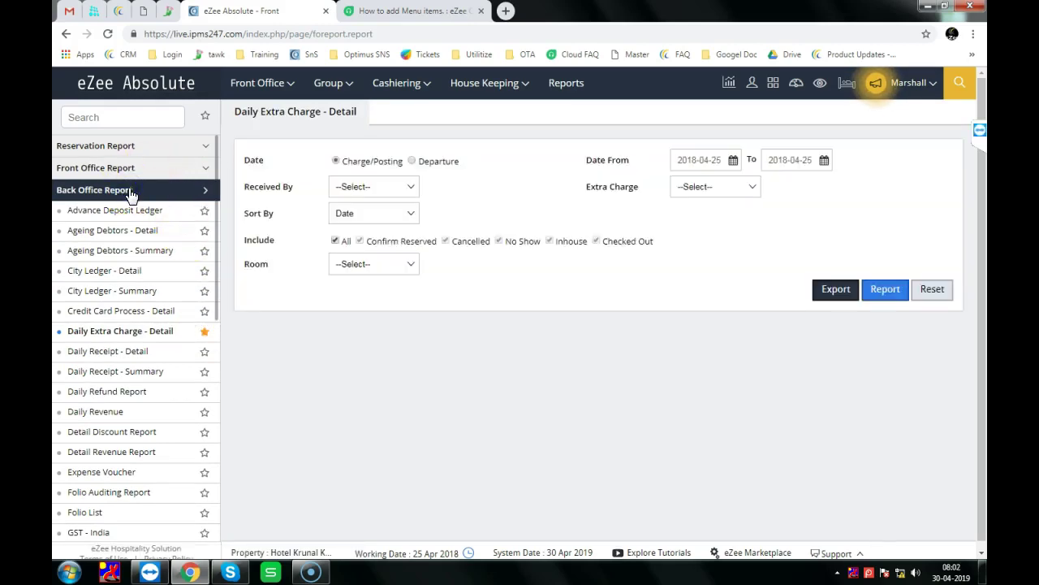
{"action": "scroll", "coordinate": [130, 325], "scroll_direction": "down", "scroll_amount": 4}
{"action": "scroll", "coordinate": [162, 381], "scroll_direction": "up", "scroll_amount": 4}
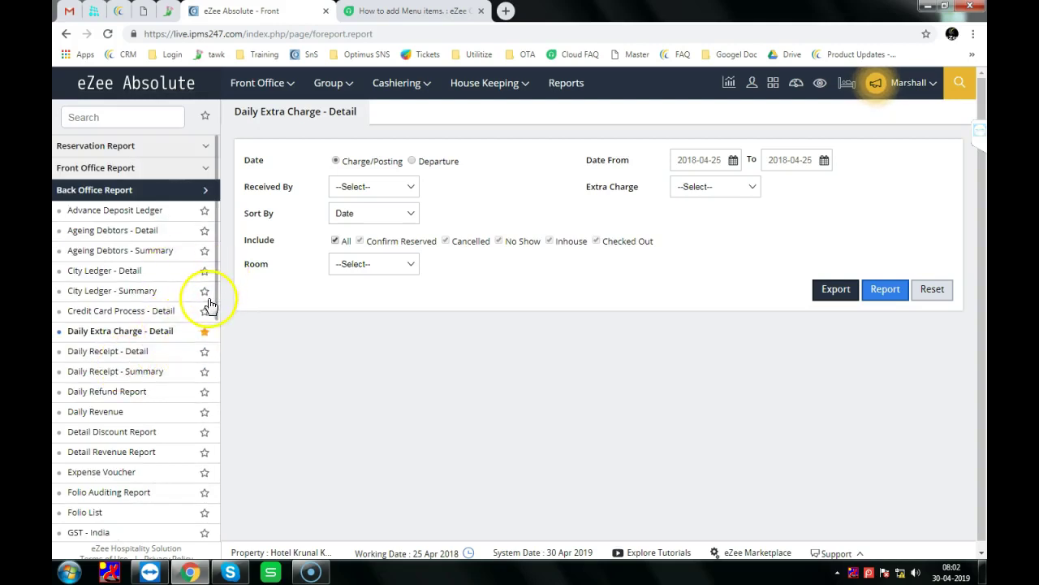
Filter the report list to favourites only and look through the favourites in each report category.
{"action": "left_click", "coordinate": [204, 119]}
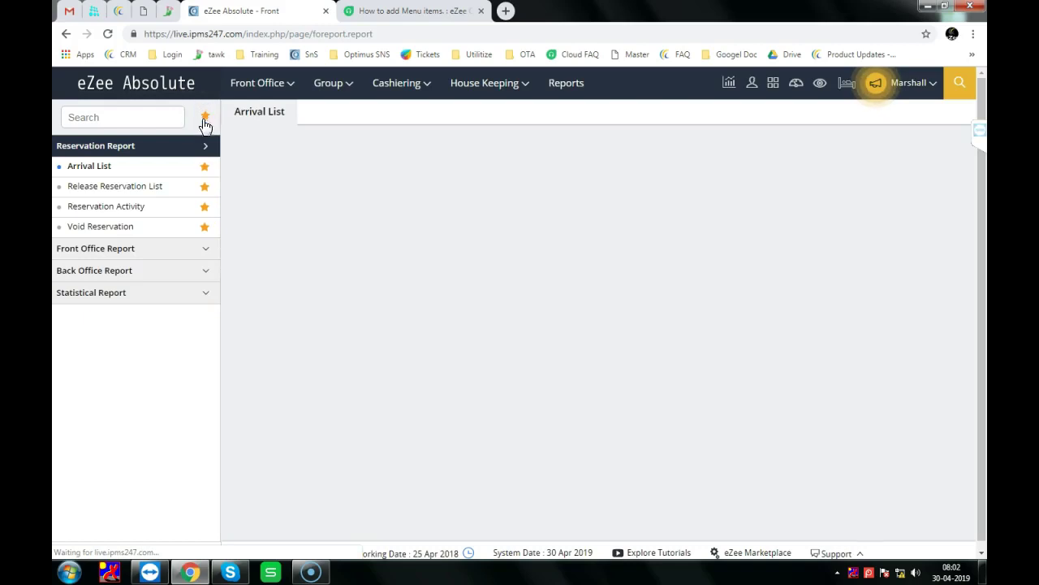
{"action": "left_click", "coordinate": [114, 247]}
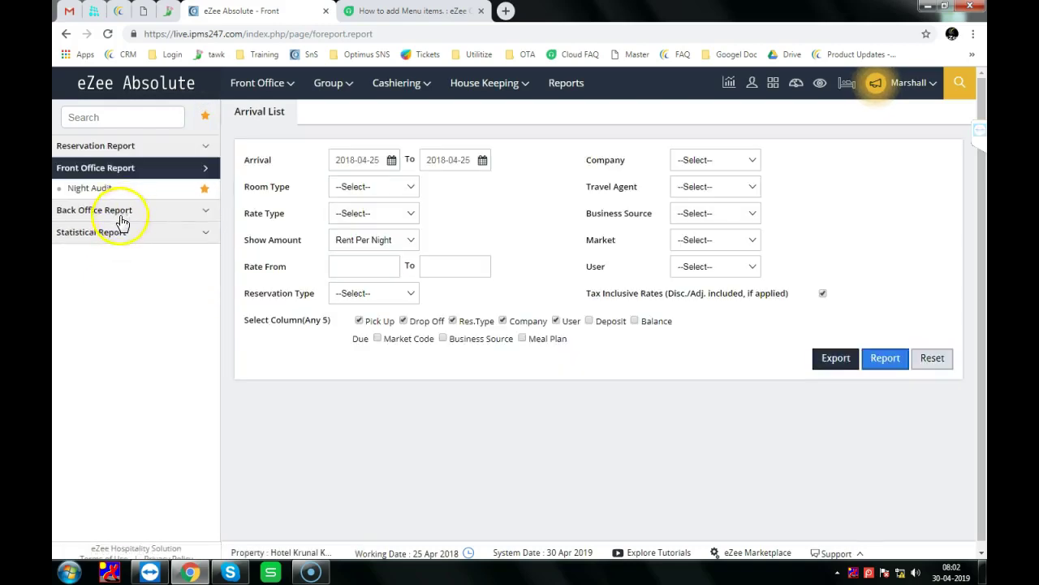
{"action": "left_click", "coordinate": [120, 214]}
{"action": "left_click", "coordinate": [113, 235]}
{"action": "left_click", "coordinate": [118, 153]}
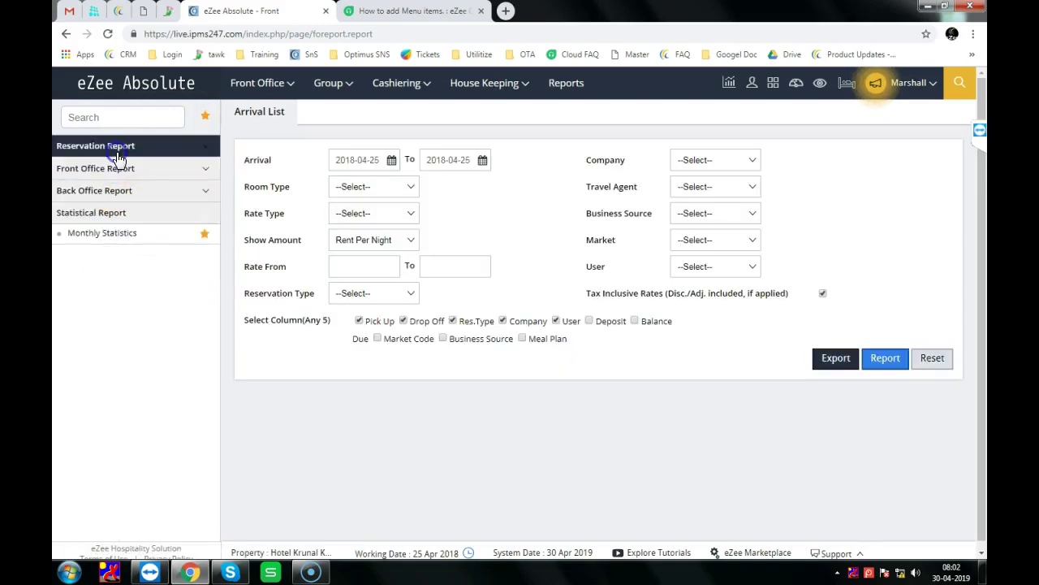
{"action": "left_click", "coordinate": [127, 250]}
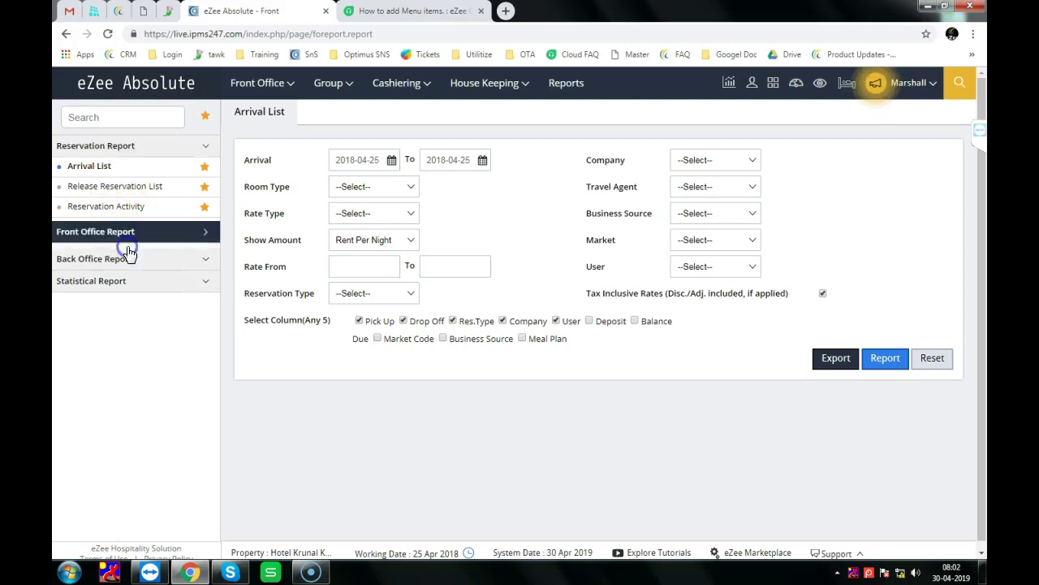
{"action": "left_click", "coordinate": [108, 211]}
{"action": "left_click", "coordinate": [111, 235]}
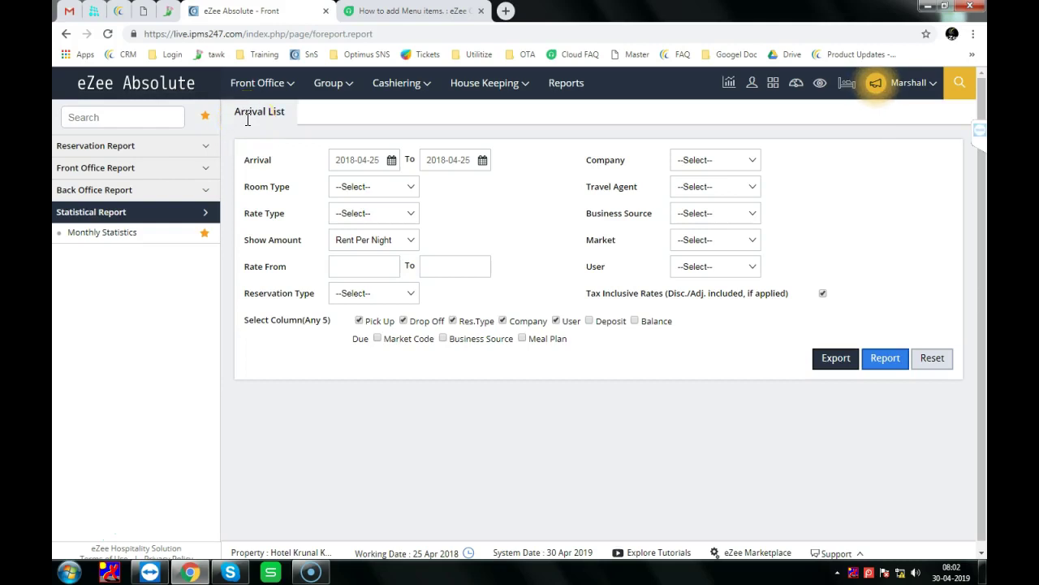
{"action": "scroll", "coordinate": [248, 119], "scroll_direction": "down", "scroll_amount": 1}
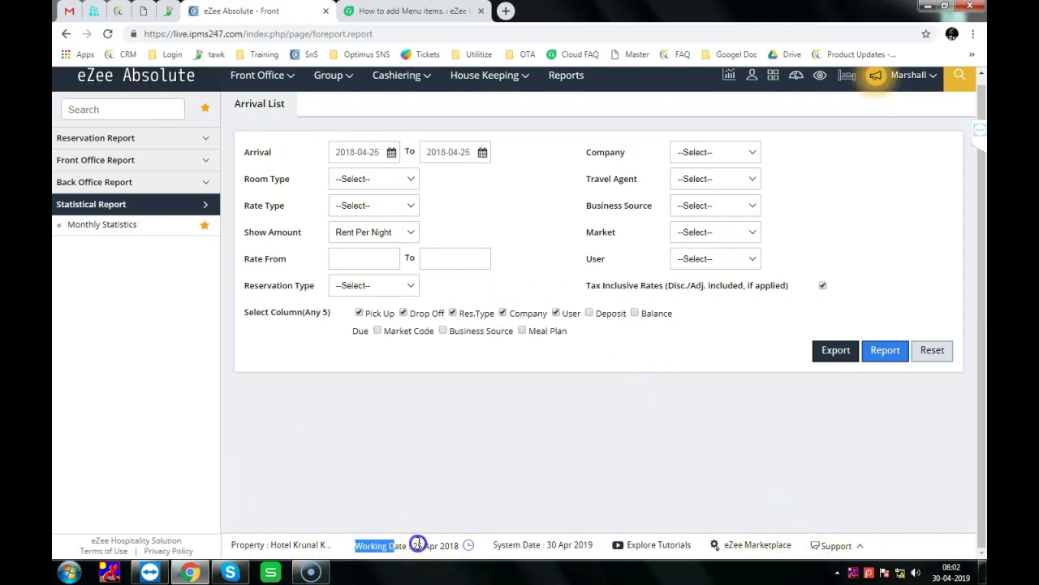
Highlight the property's working date and system date in the footer for comparison.
{"action": "left_click_drag", "start_coordinate": [417, 544], "coordinate": [454, 546]}
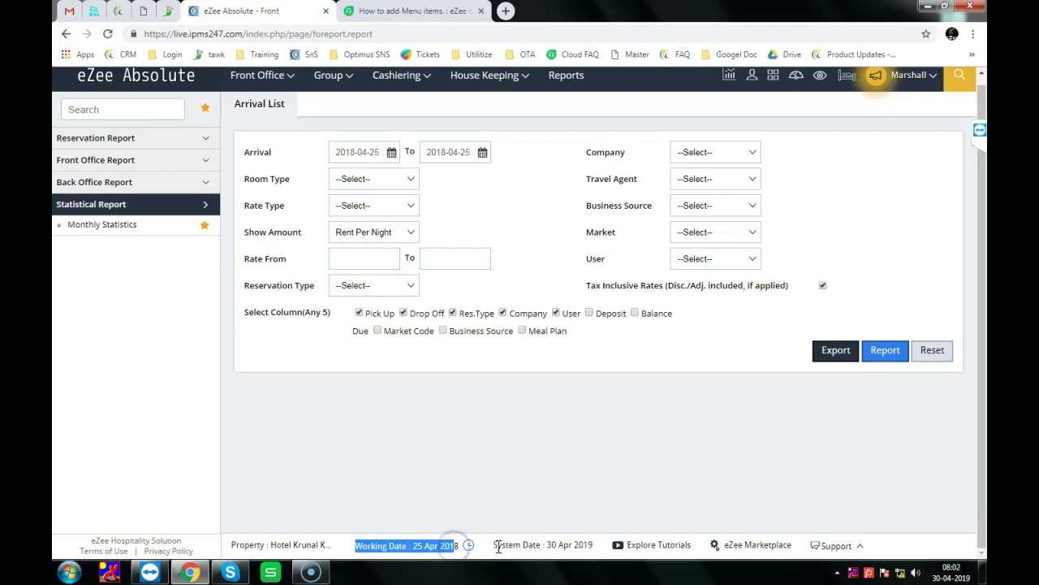
{"action": "left_click_drag", "start_coordinate": [493, 547], "coordinate": [567, 550]}
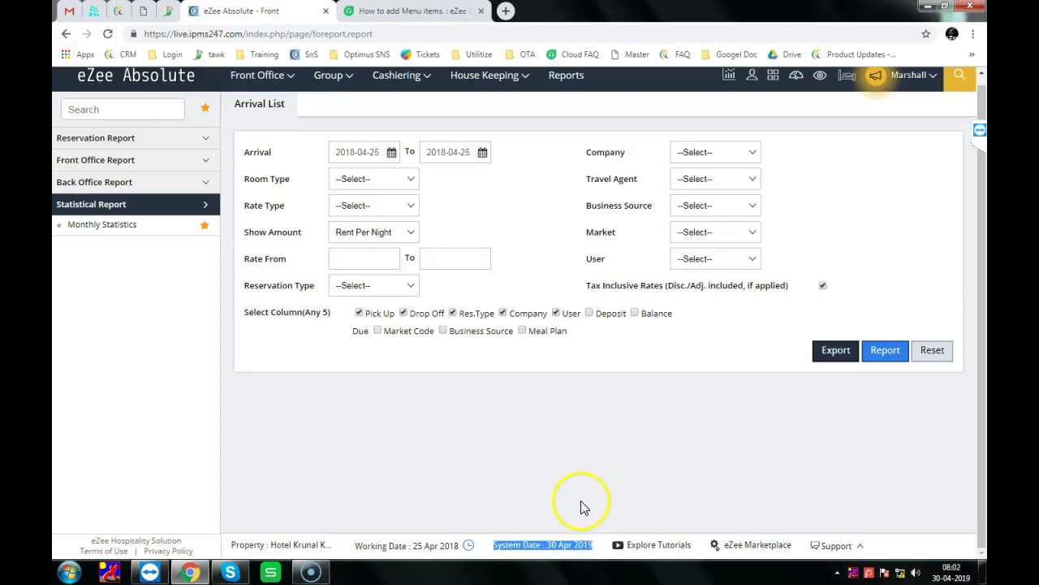
Open the Explore Tutorials playlist on YouTube, pause the check-in video, look through the listed tutorials and close the page.
{"action": "left_click", "coordinate": [662, 548]}
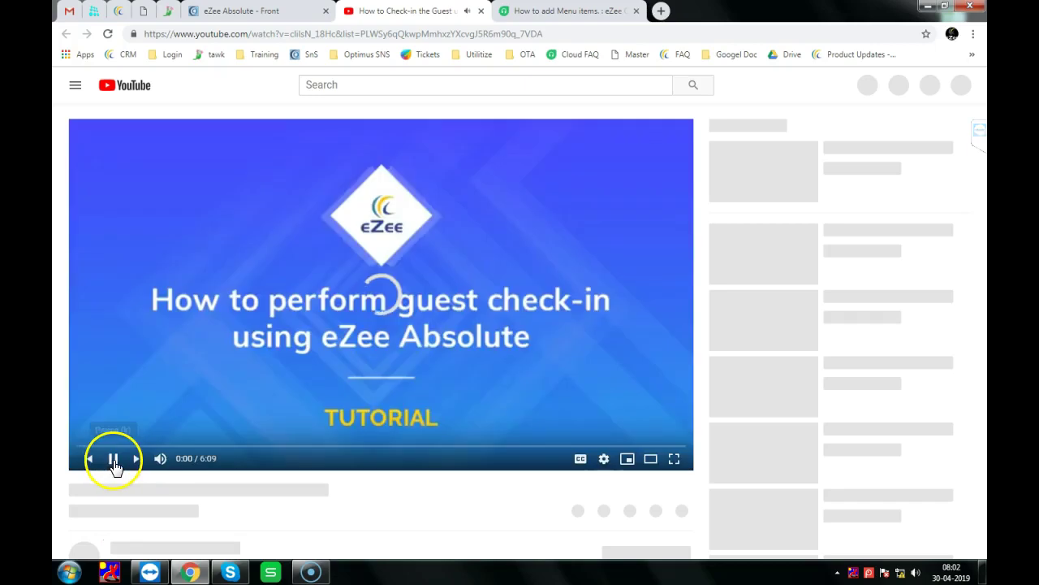
{"action": "left_click", "coordinate": [112, 460]}
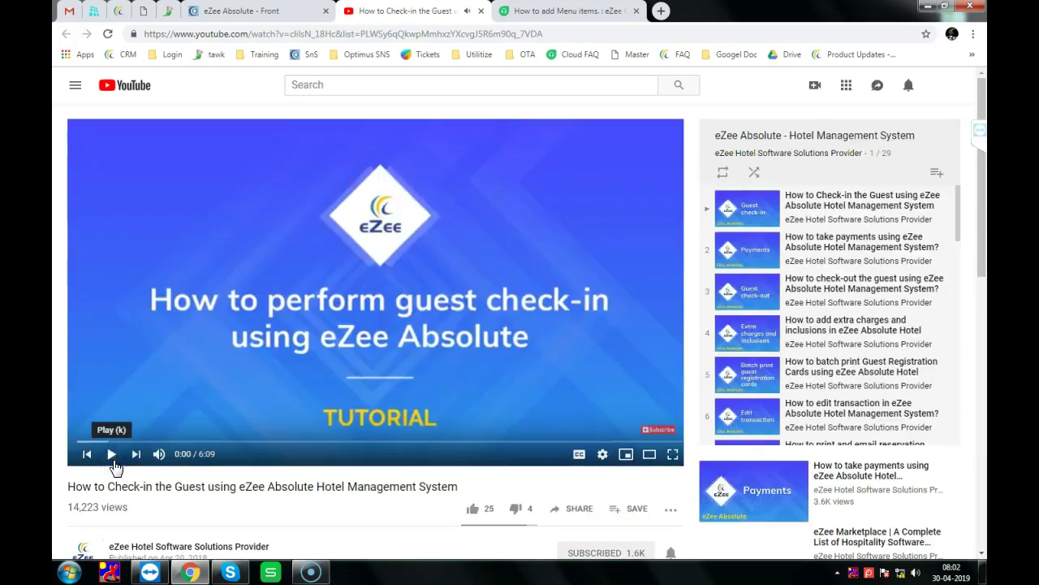
{"action": "scroll", "coordinate": [874, 258], "scroll_direction": "down", "scroll_amount": 1}
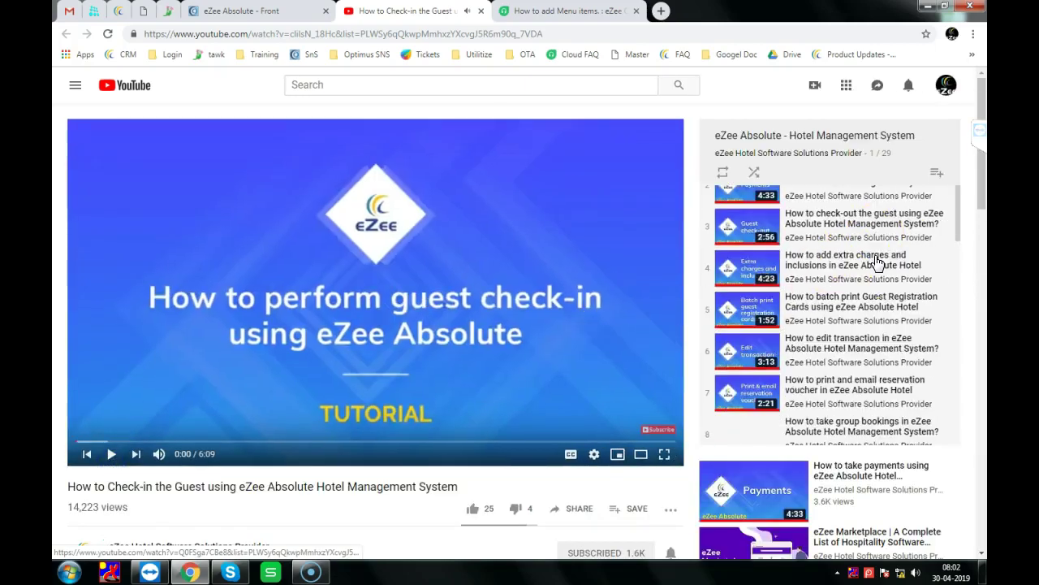
{"action": "scroll", "coordinate": [877, 262], "scroll_direction": "down", "scroll_amount": 10}
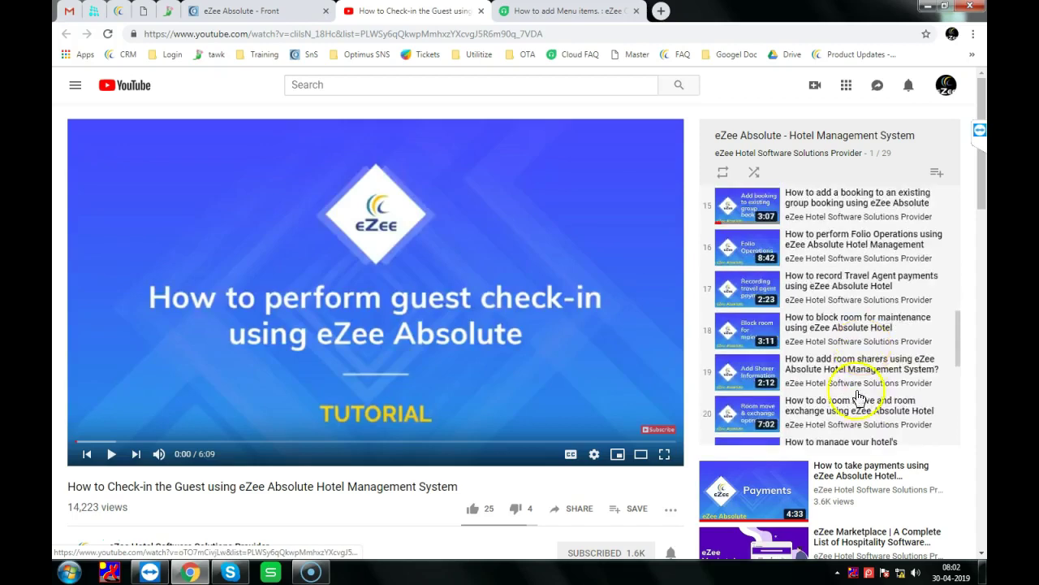
{"action": "scroll", "coordinate": [873, 528], "scroll_direction": "down", "scroll_amount": 2}
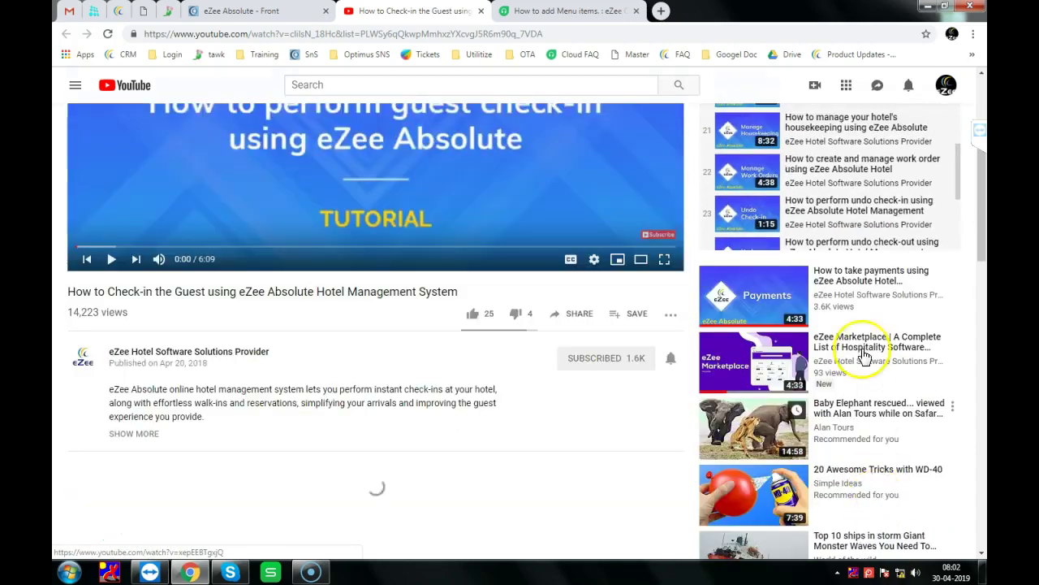
{"action": "scroll", "coordinate": [893, 406], "scroll_direction": "up", "scroll_amount": 2}
{"action": "scroll", "coordinate": [872, 279], "scroll_direction": "up", "scroll_amount": 4}
{"action": "scroll", "coordinate": [875, 264], "scroll_direction": "down", "scroll_amount": 7}
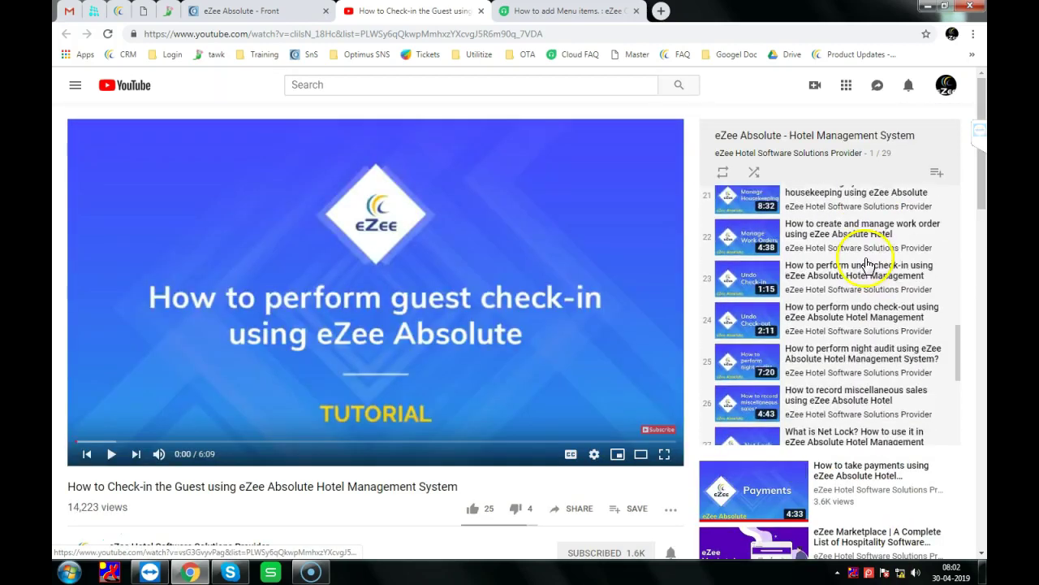
{"action": "left_click", "coordinate": [483, 11]}
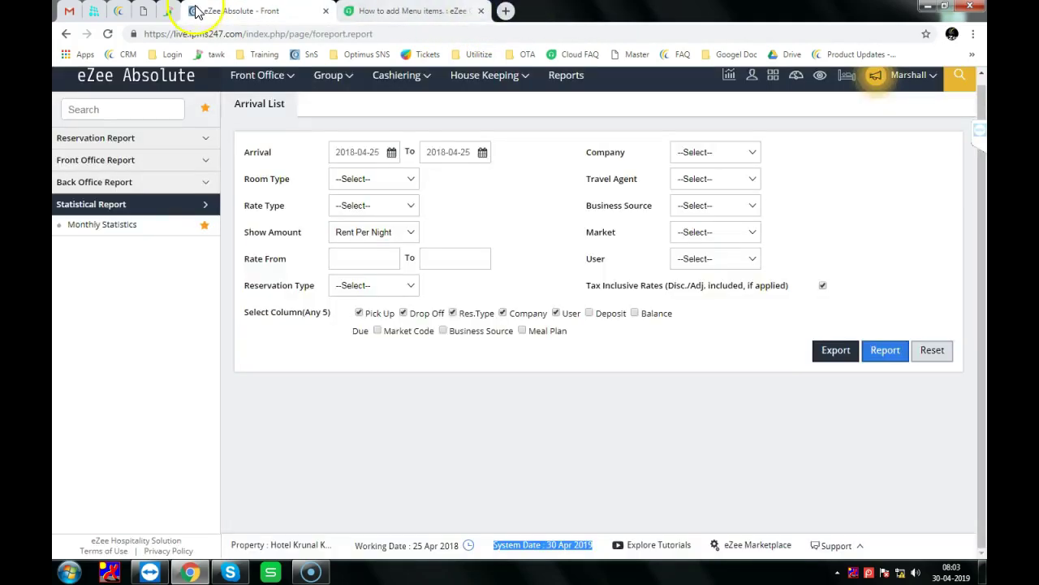
Open the eZee Marketplace, look through its third-party integrations and categories, and return to eZee Absolute.
{"action": "left_click", "coordinate": [740, 545]}
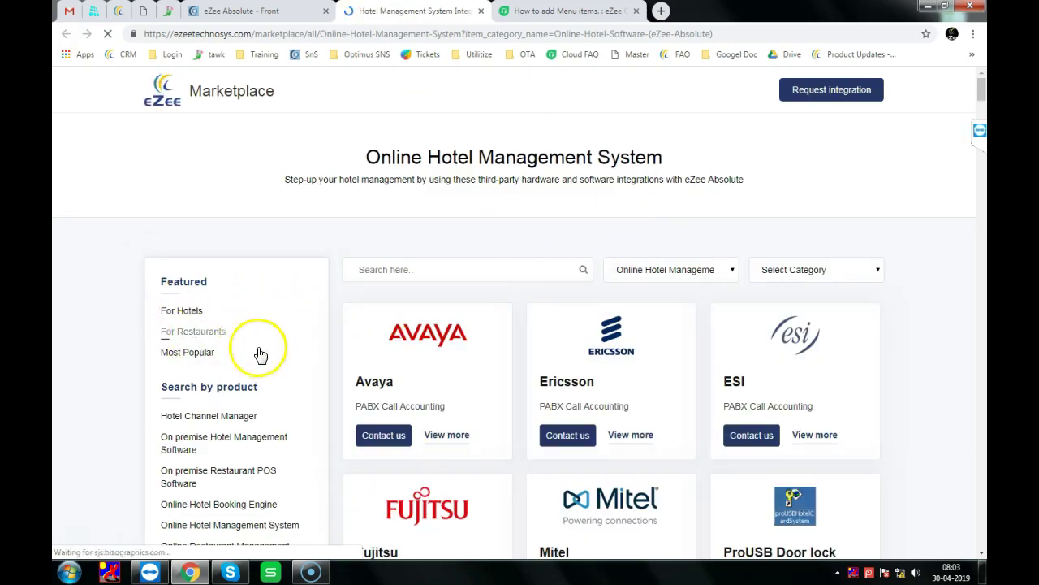
{"action": "scroll", "coordinate": [260, 365], "scroll_direction": "down", "scroll_amount": 2}
{"action": "scroll", "coordinate": [245, 315], "scroll_direction": "down", "scroll_amount": 4}
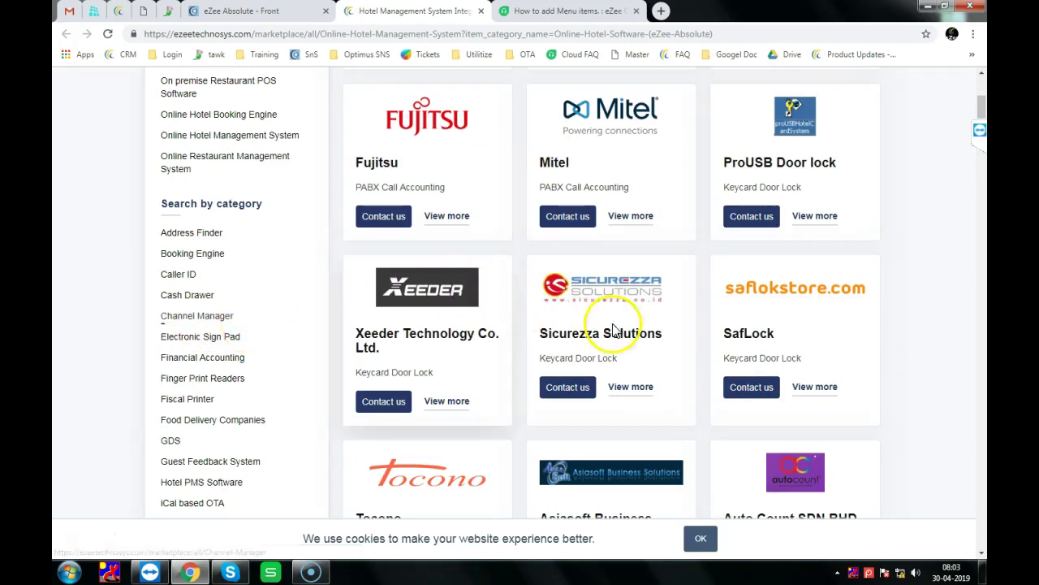
{"action": "scroll", "coordinate": [543, 337], "scroll_direction": "up", "scroll_amount": 2}
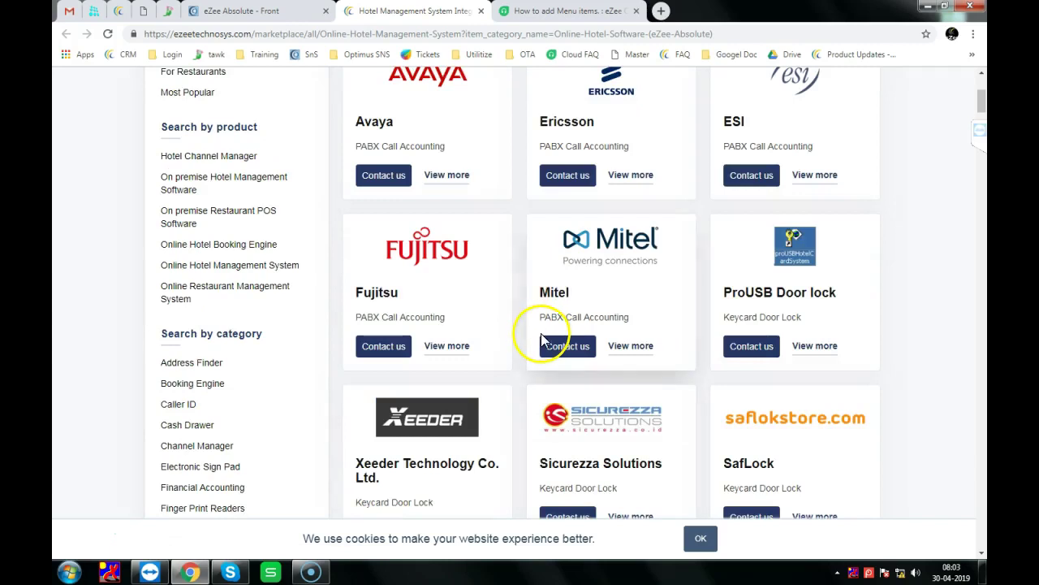
{"action": "scroll", "coordinate": [503, 337], "scroll_direction": "up", "scroll_amount": 2}
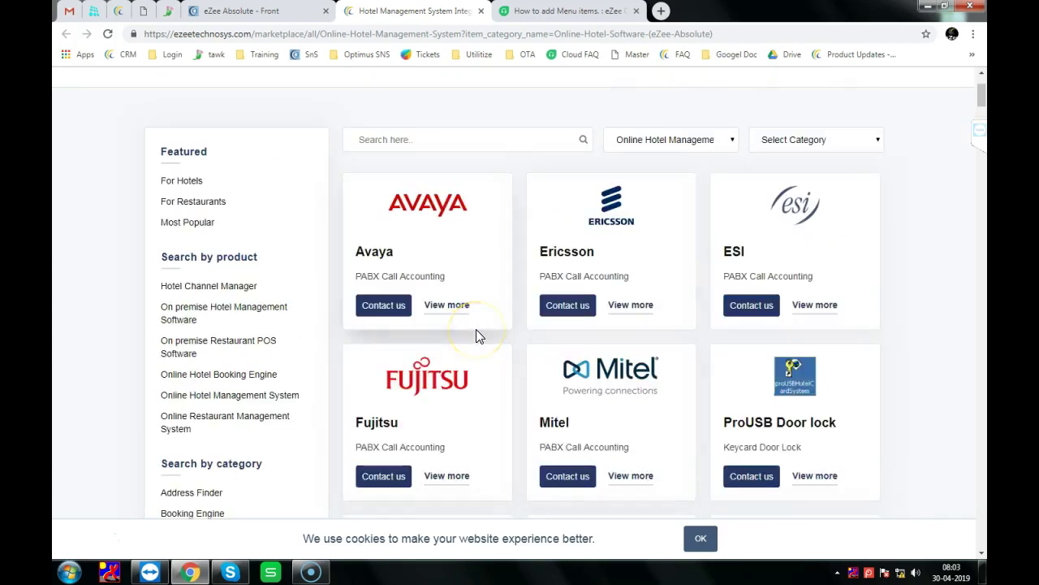
{"action": "scroll", "coordinate": [476, 328], "scroll_direction": "up", "scroll_amount": 2}
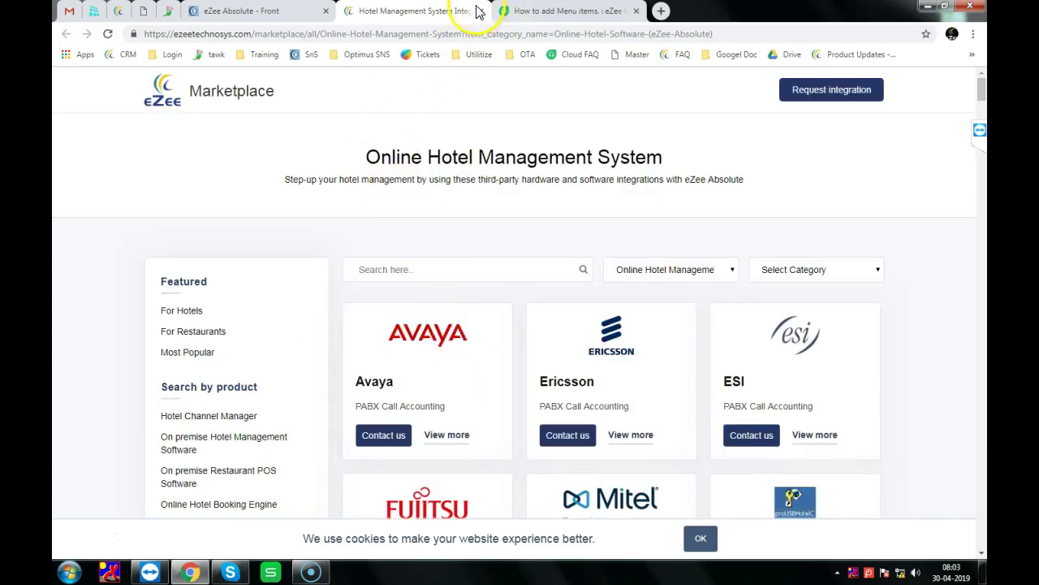
{"action": "left_click", "coordinate": [244, 11]}
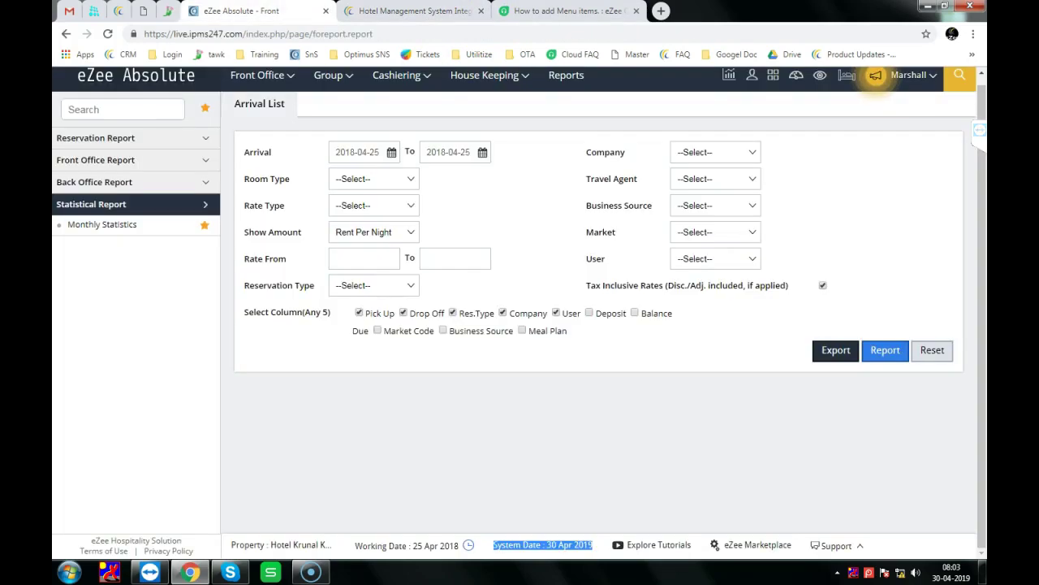
Open the support FAQ and its article on updating rates, inventory and stop sell from the eZee Absolute App.
{"action": "left_click", "coordinate": [836, 546]}
{"action": "left_click", "coordinate": [813, 484]}
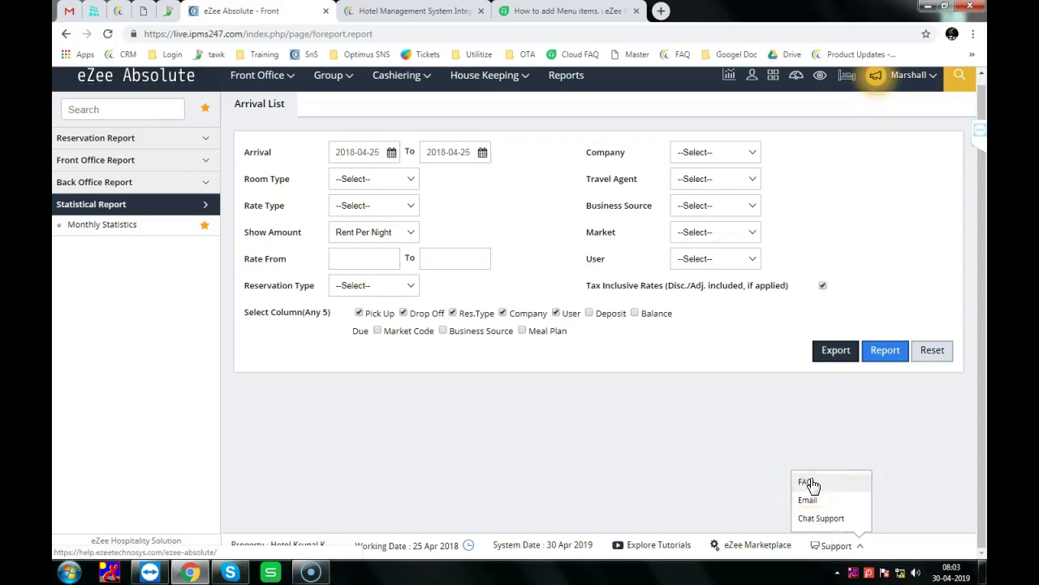
{"action": "left_click", "coordinate": [837, 488]}
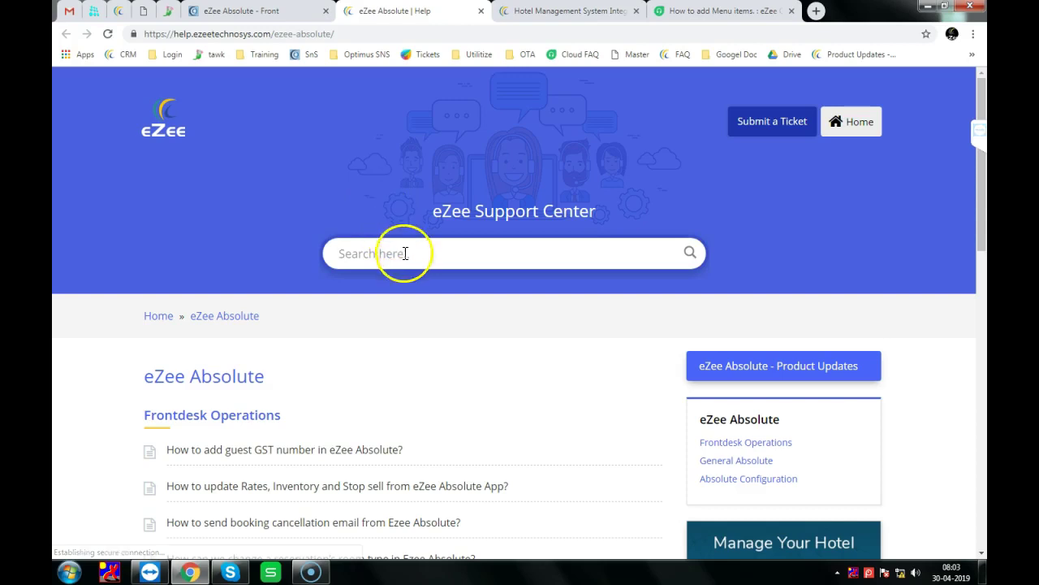
{"action": "left_click", "coordinate": [405, 252]}
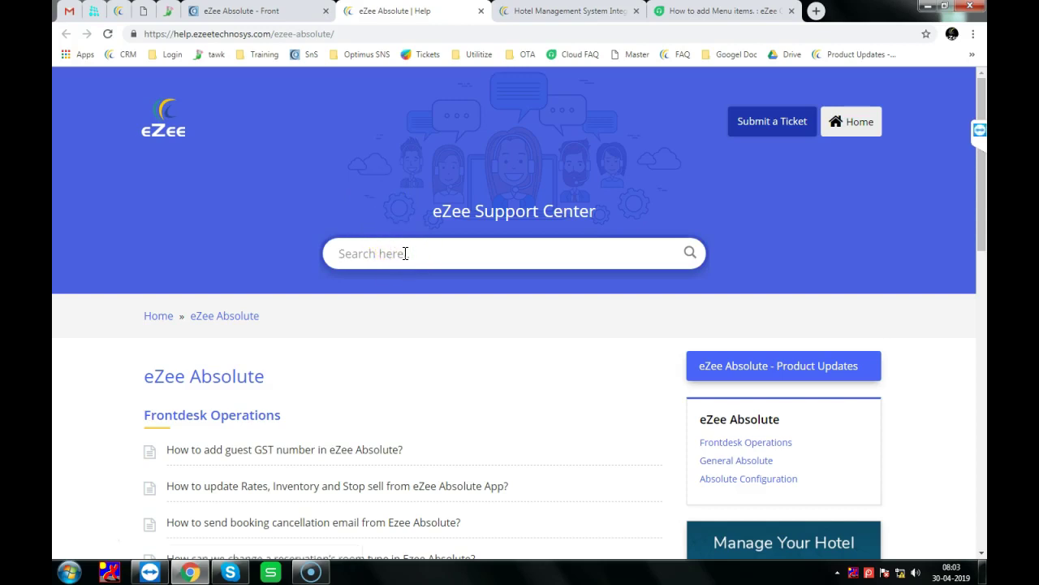
{"action": "scroll", "coordinate": [433, 355], "scroll_direction": "down", "scroll_amount": 1}
{"action": "left_click", "coordinate": [396, 423]}
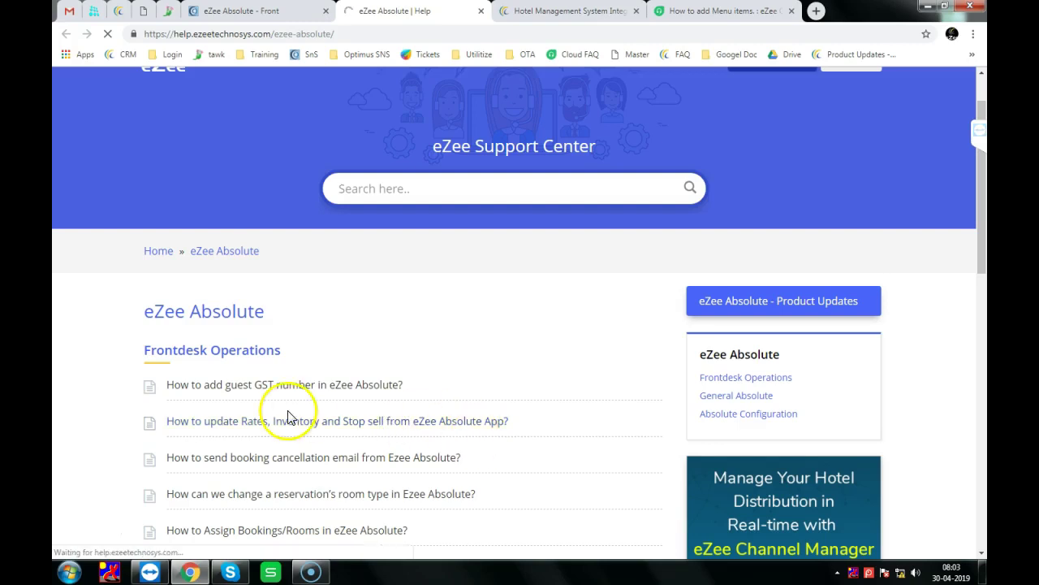
Read through the rates, inventory and stop sell article with its app screenshots, and return to eZee Absolute.
{"action": "scroll", "coordinate": [329, 390], "scroll_direction": "down", "scroll_amount": 4}
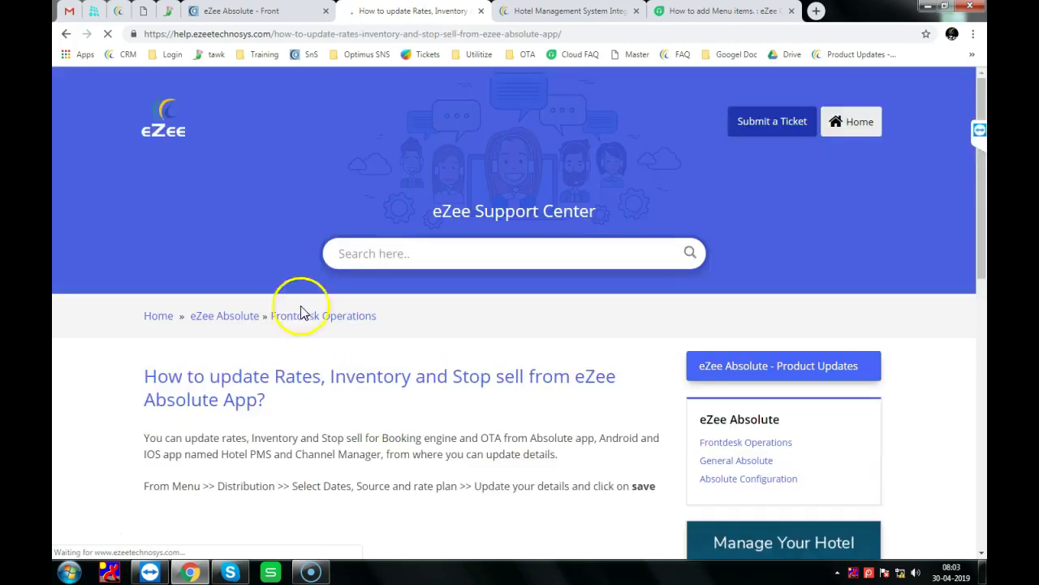
{"action": "scroll", "coordinate": [283, 390], "scroll_direction": "down", "scroll_amount": 1}
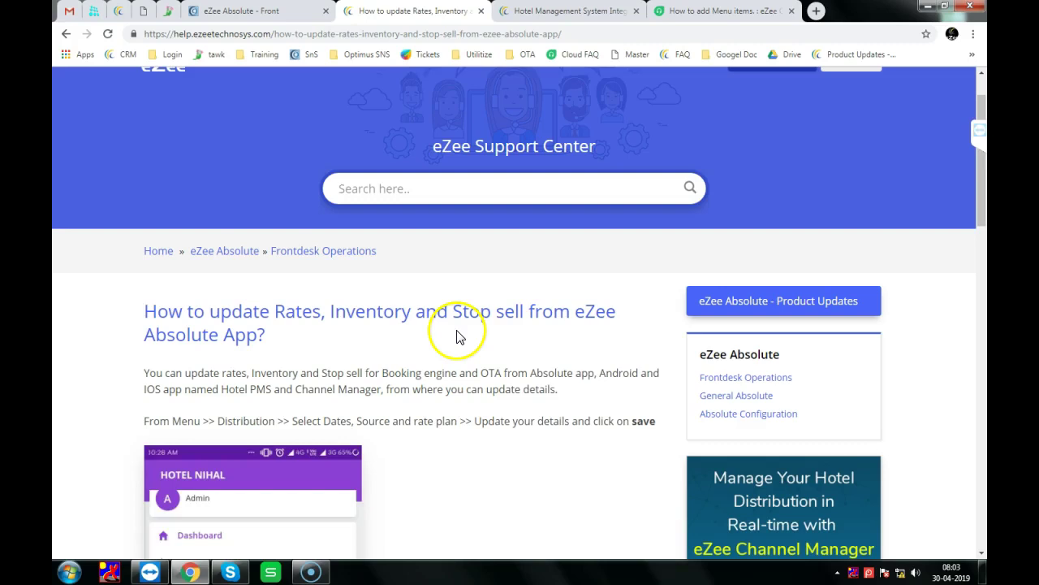
{"action": "scroll", "coordinate": [455, 328], "scroll_direction": "down", "scroll_amount": 2}
{"action": "scroll", "coordinate": [455, 329], "scroll_direction": "down", "scroll_amount": 9}
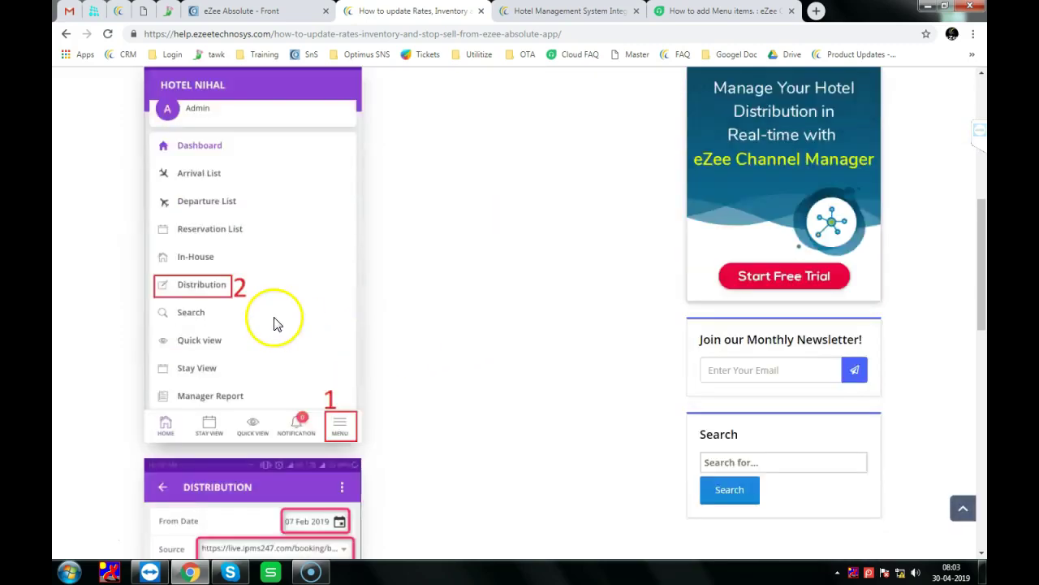
{"action": "scroll", "coordinate": [435, 322], "scroll_direction": "down", "scroll_amount": 6}
{"action": "scroll", "coordinate": [434, 323], "scroll_direction": "up", "scroll_amount": 9}
{"action": "scroll", "coordinate": [465, 333], "scroll_direction": "up", "scroll_amount": 15}
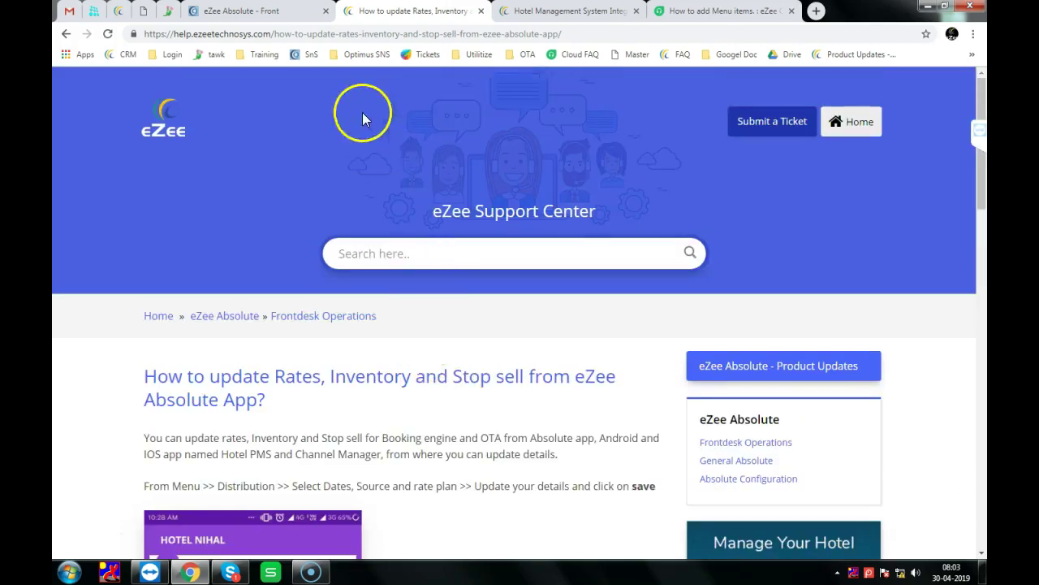
{"action": "left_click", "coordinate": [268, 9]}
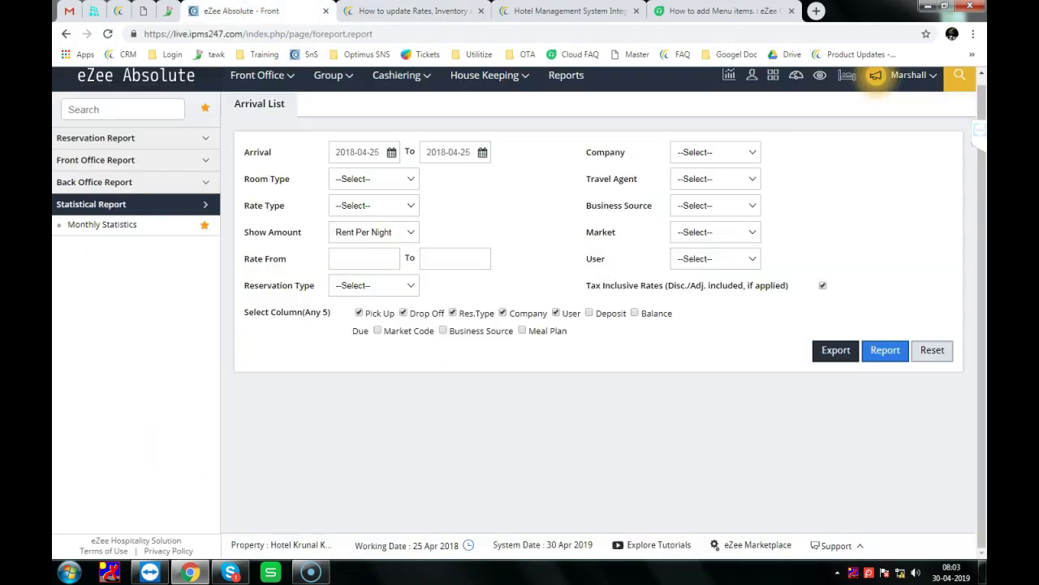
Switch back to the help article and check the chat and ticket options at its end.
{"action": "key", "text": "ctrl+Tab"}
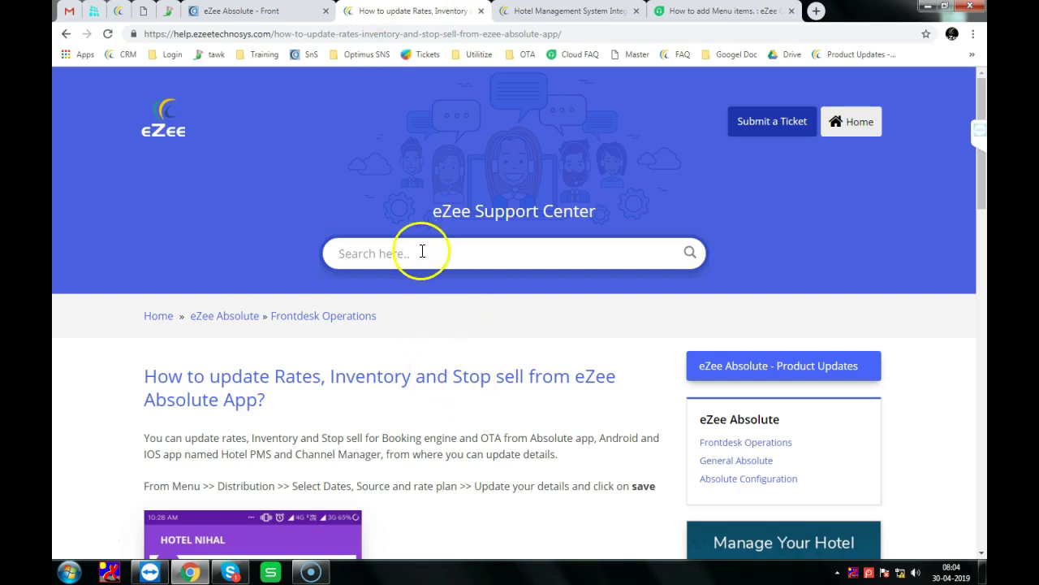
{"action": "scroll", "coordinate": [484, 374], "scroll_direction": "down", "scroll_amount": 4}
{"action": "scroll", "coordinate": [484, 376], "scroll_direction": "down", "scroll_amount": 10}
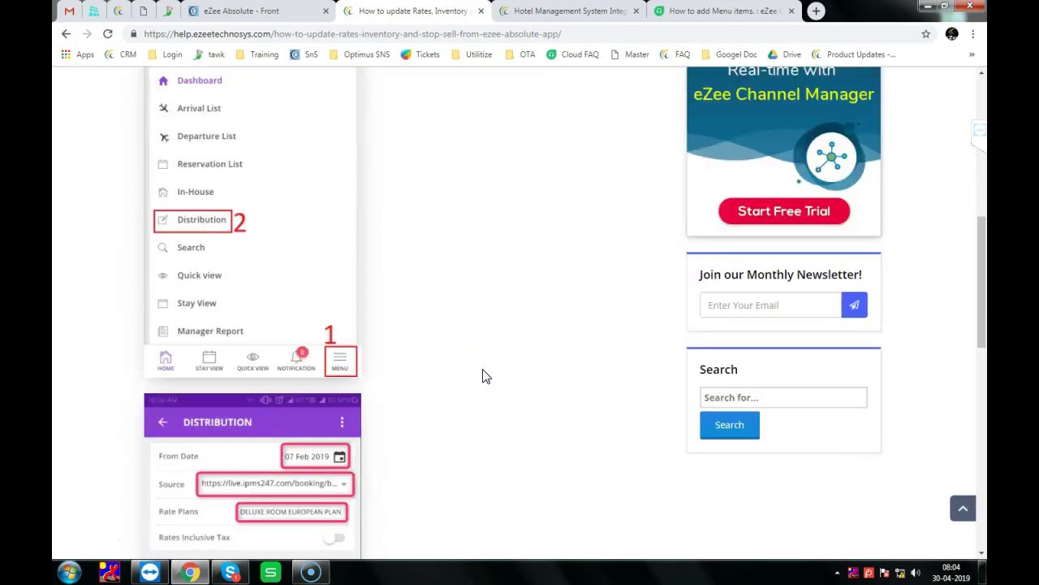
{"action": "scroll", "coordinate": [484, 376], "scroll_direction": "down", "scroll_amount": 1}
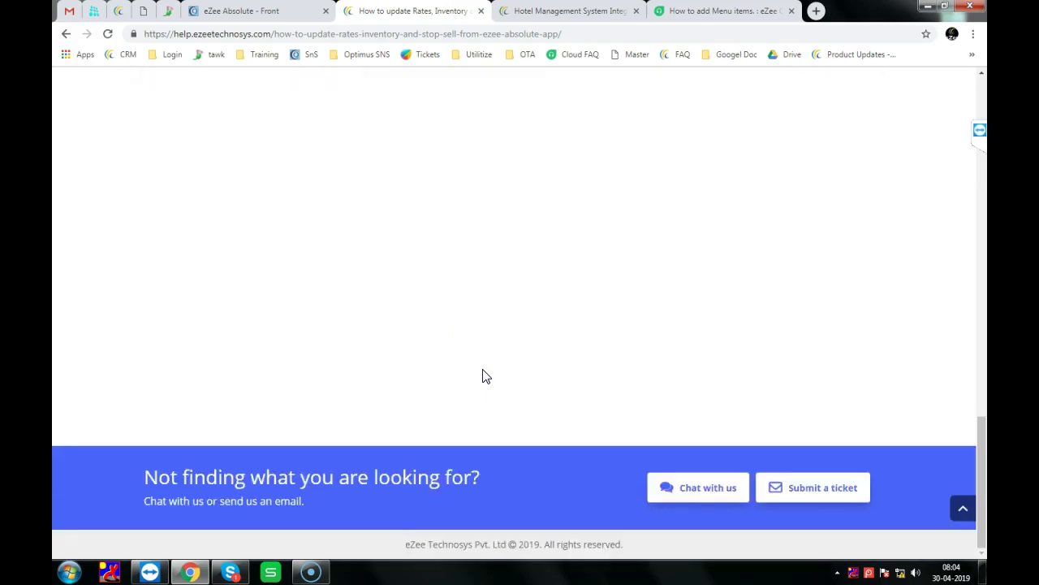
{"action": "scroll", "coordinate": [484, 375], "scroll_direction": "up", "scroll_amount": 15}
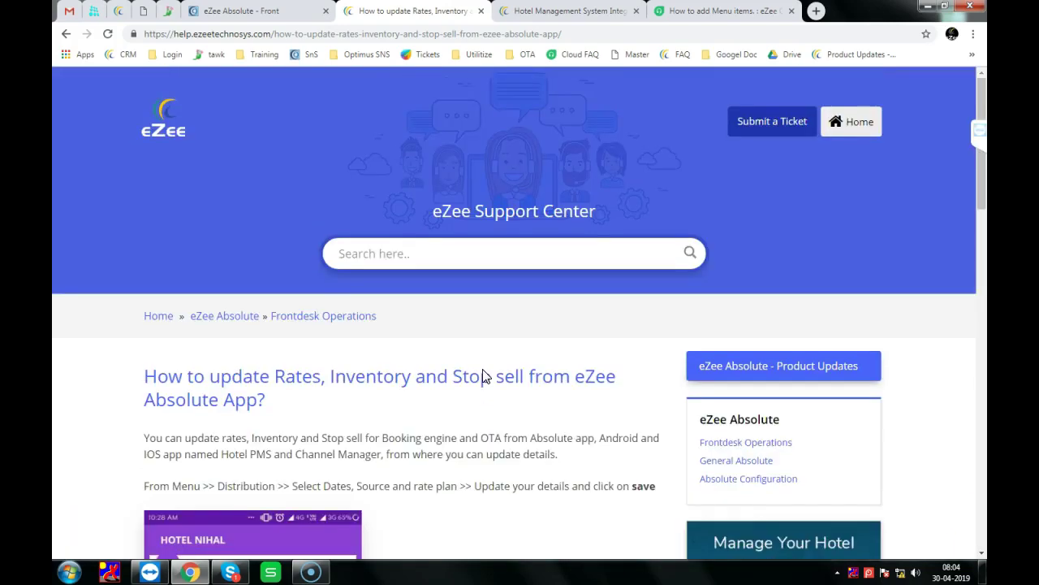
Open the Support Center home page, look over the help topics for each product, and return to the article.
{"action": "left_click", "coordinate": [152, 316]}
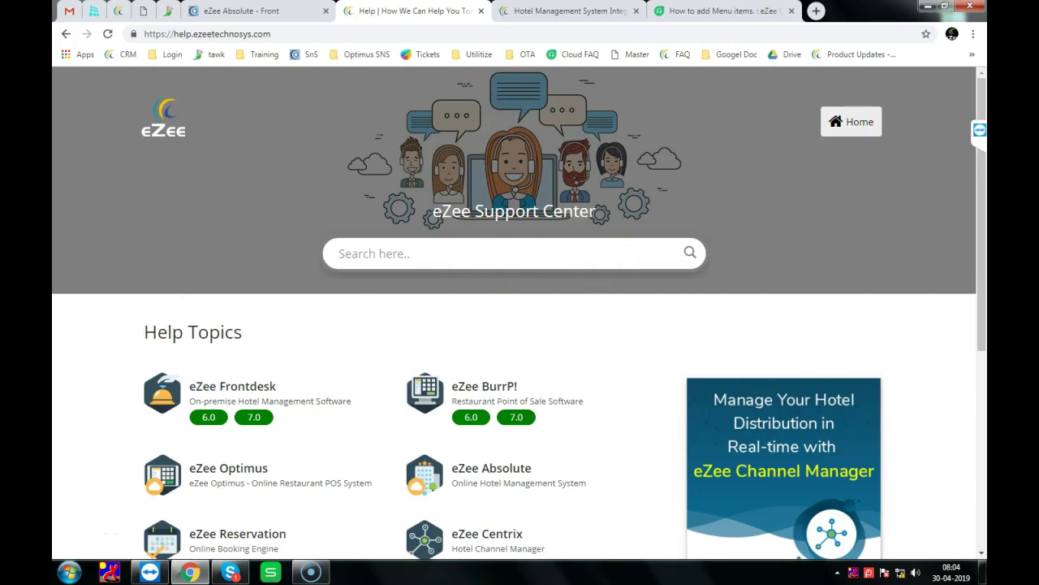
{"action": "scroll", "coordinate": [297, 376], "scroll_direction": "down", "scroll_amount": 3}
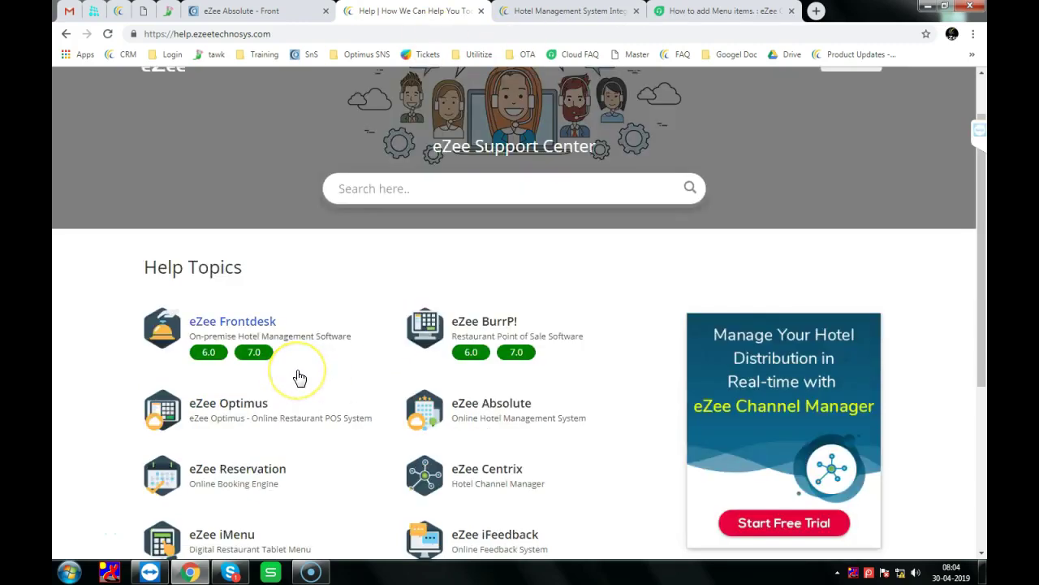
{"action": "scroll", "coordinate": [299, 378], "scroll_direction": "up", "scroll_amount": 3}
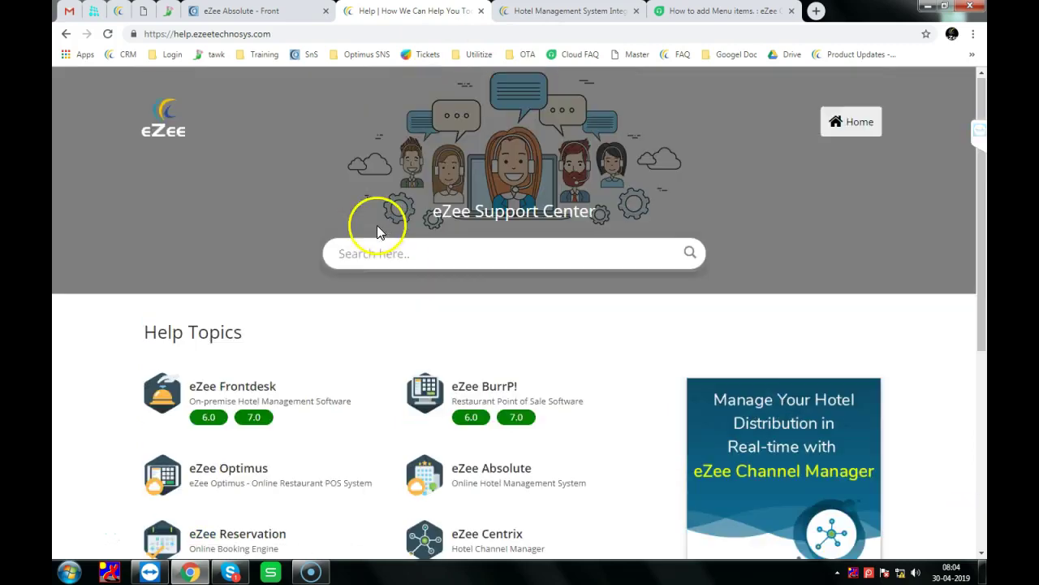
{"action": "left_click", "coordinate": [65, 33]}
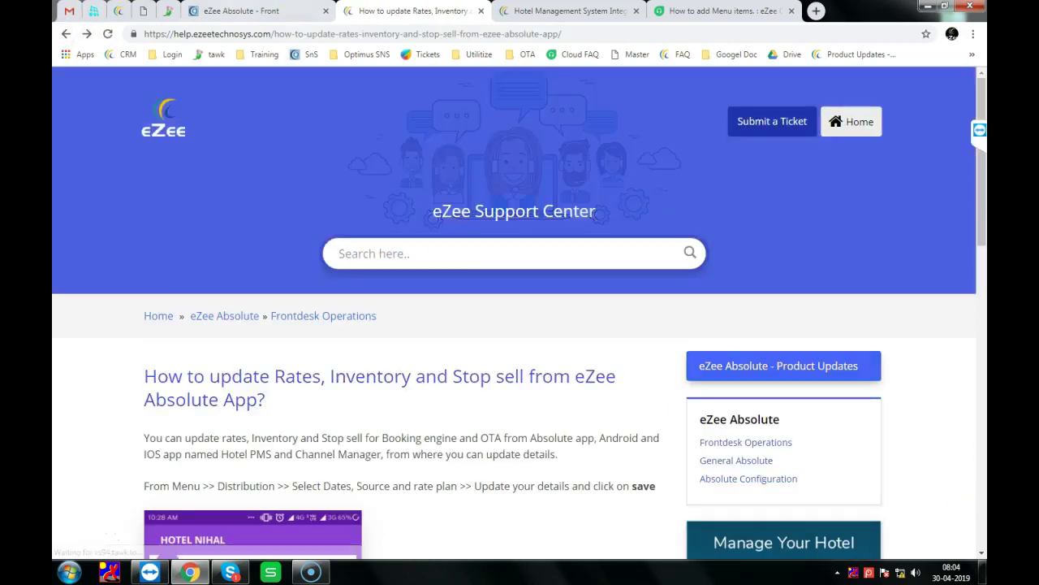
From eZee Absolute, open the Chat Support page to view the live support form, and return to the report screen.
{"action": "left_click", "coordinate": [260, 10]}
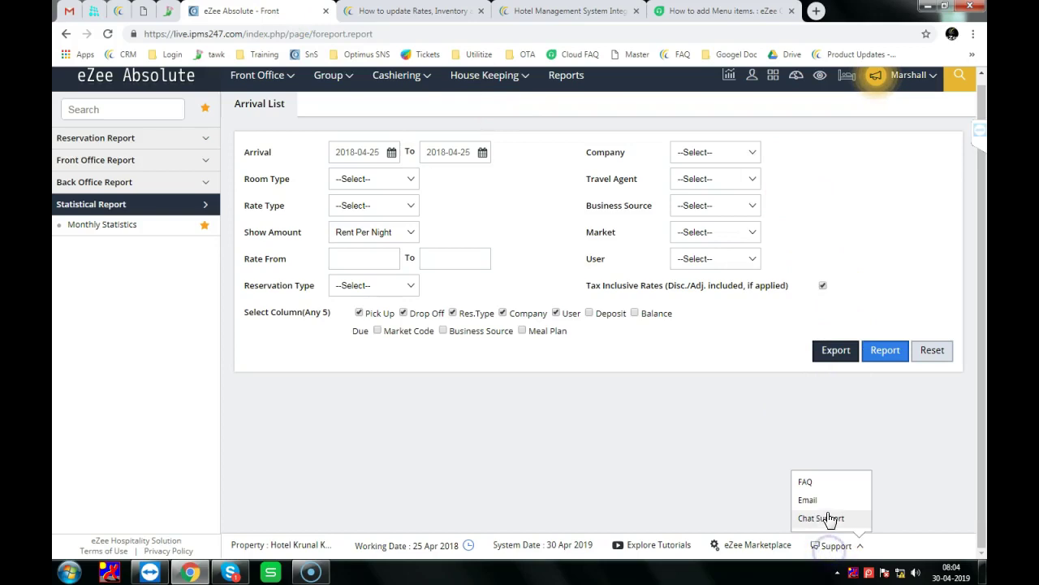
{"action": "left_click", "coordinate": [822, 517]}
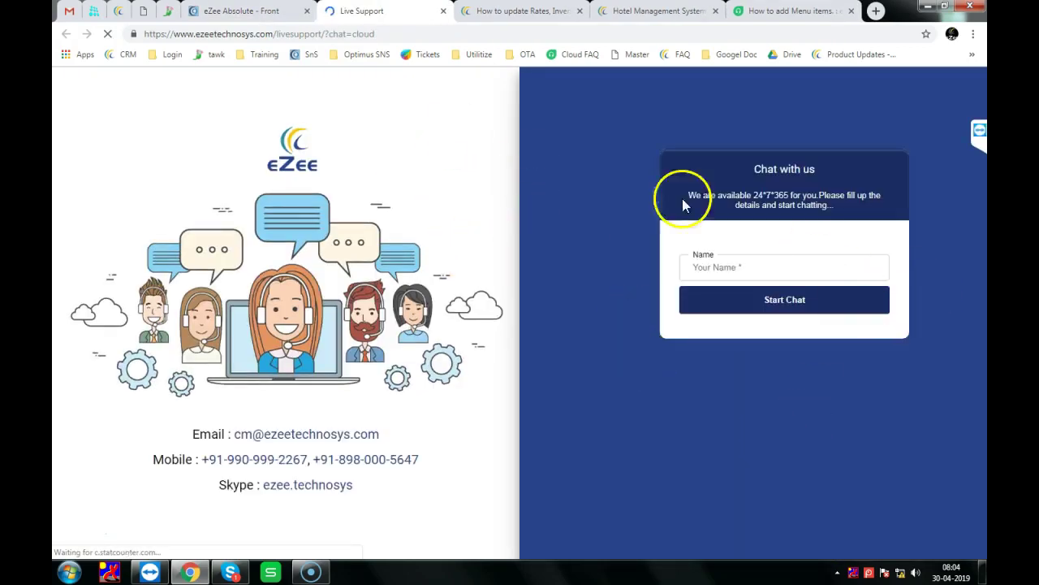
{"action": "left_click", "coordinate": [243, 10]}
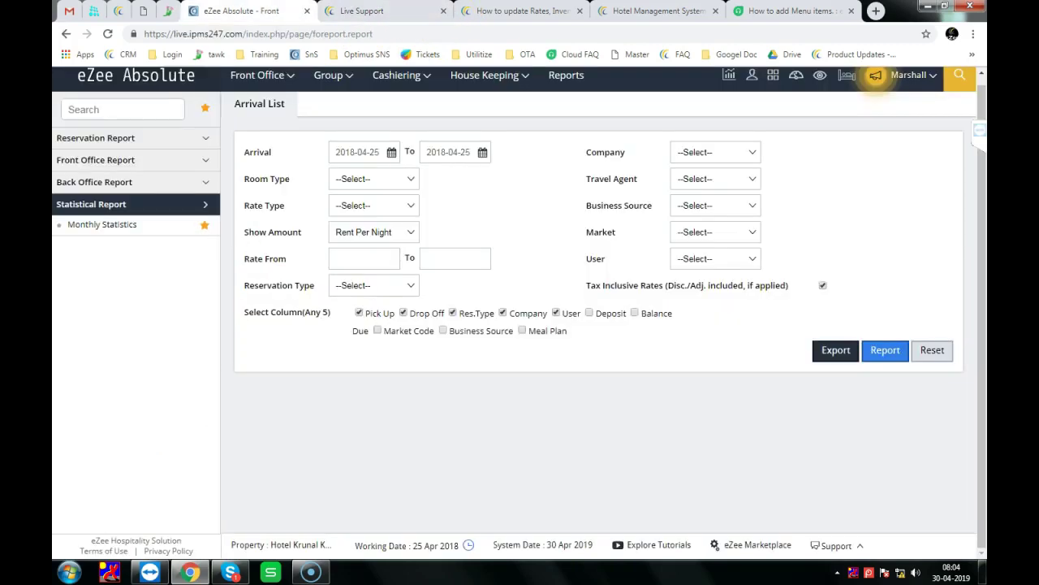
Open the Email support form and look over its Email and Additional Information fields.
{"action": "left_click", "coordinate": [830, 549]}
{"action": "left_click", "coordinate": [805, 500]}
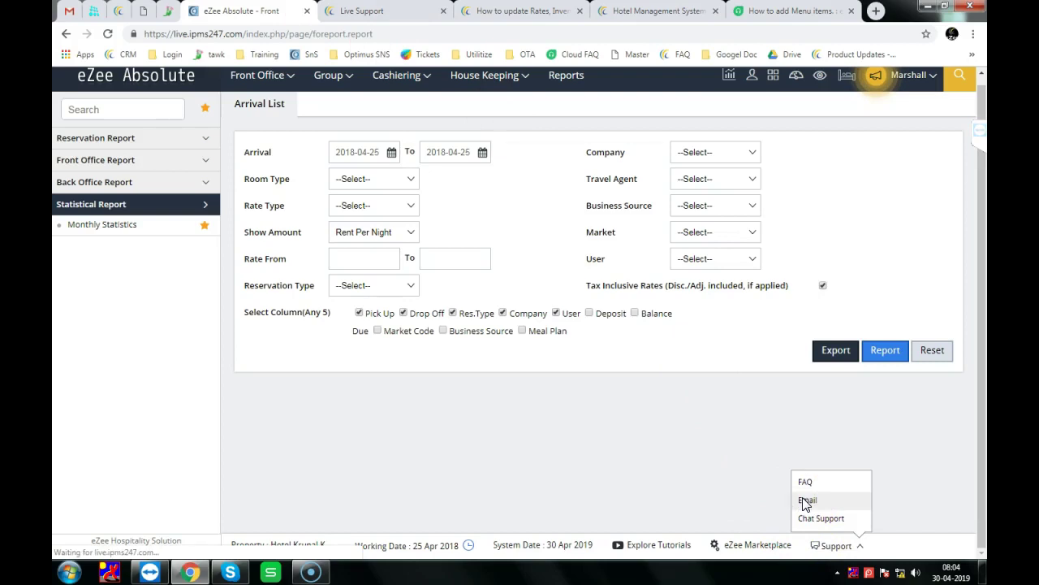
{"action": "left_click", "coordinate": [809, 501]}
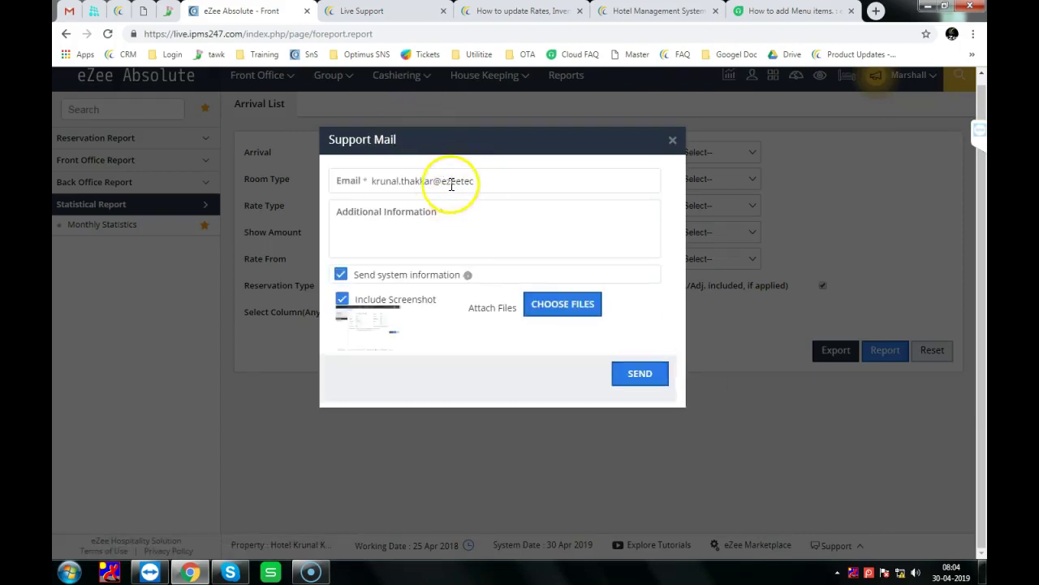
{"action": "left_click", "coordinate": [494, 182]}
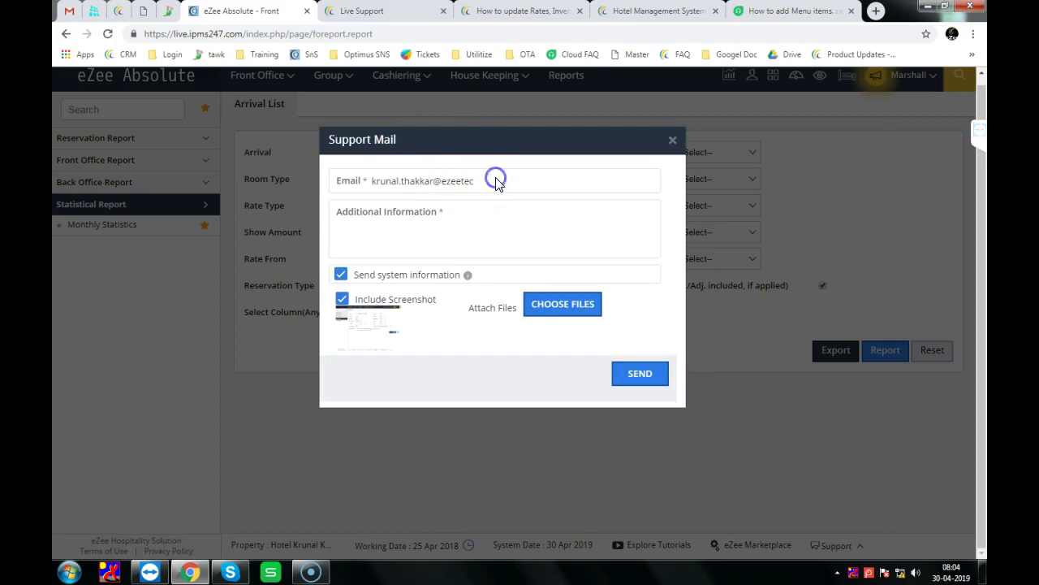
{"action": "left_click", "coordinate": [455, 226]}
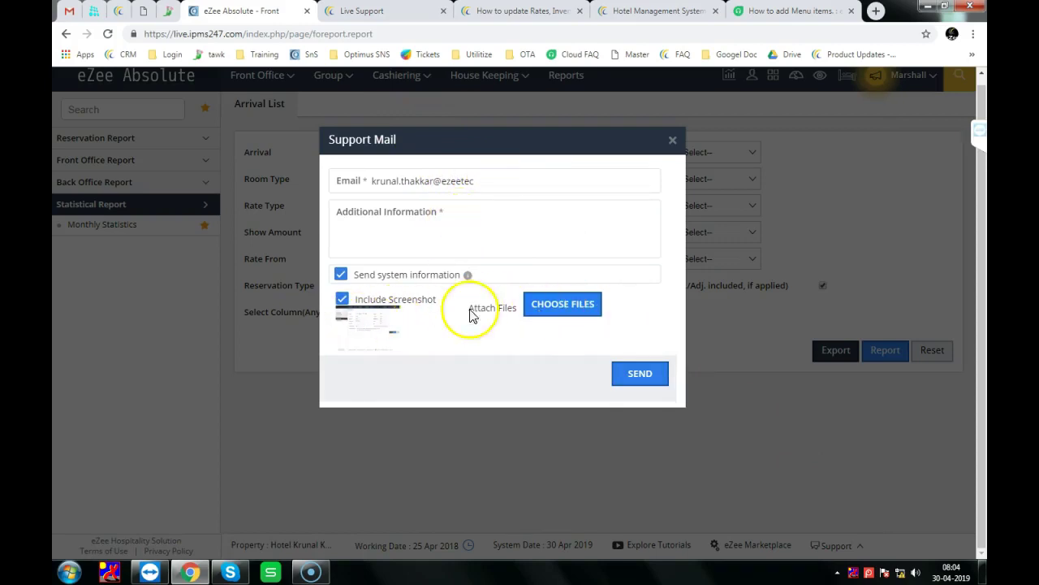
Check the file attachment option of the Support Mail form, cancel the file selection, and close the form without sending.
{"action": "left_click", "coordinate": [539, 303]}
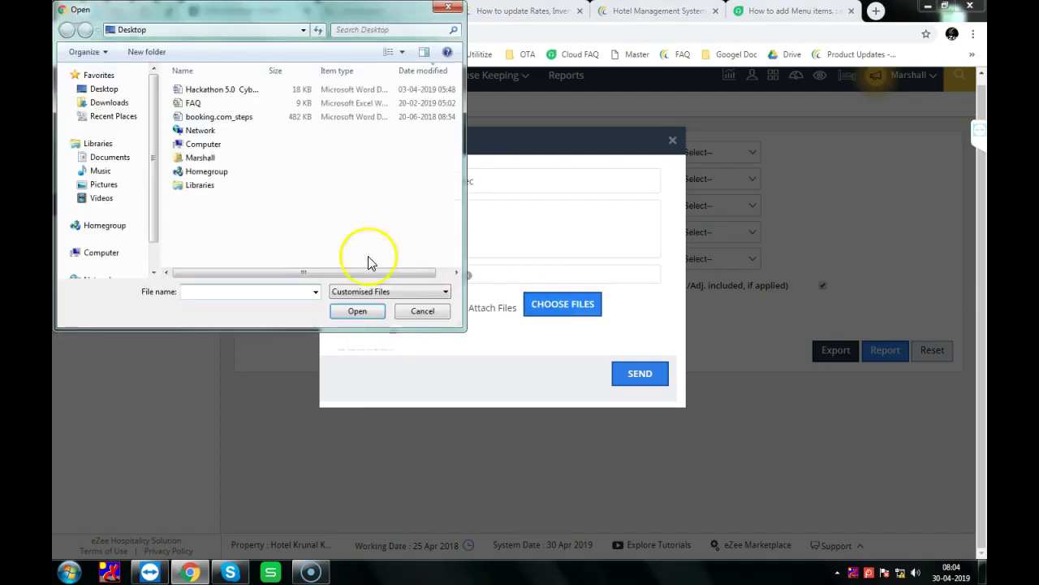
{"action": "left_click", "coordinate": [436, 315]}
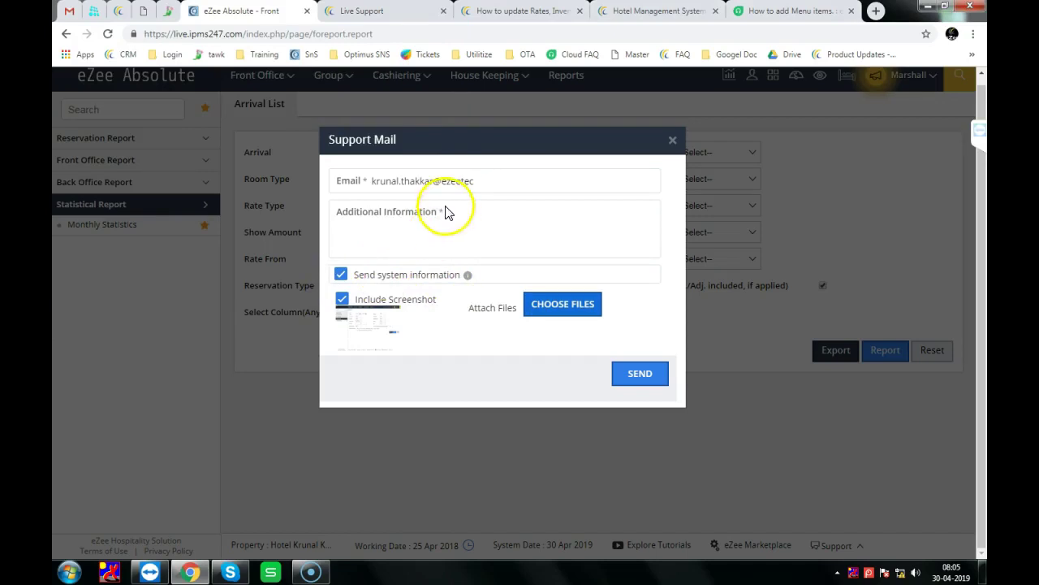
{"action": "left_click", "coordinate": [457, 183]}
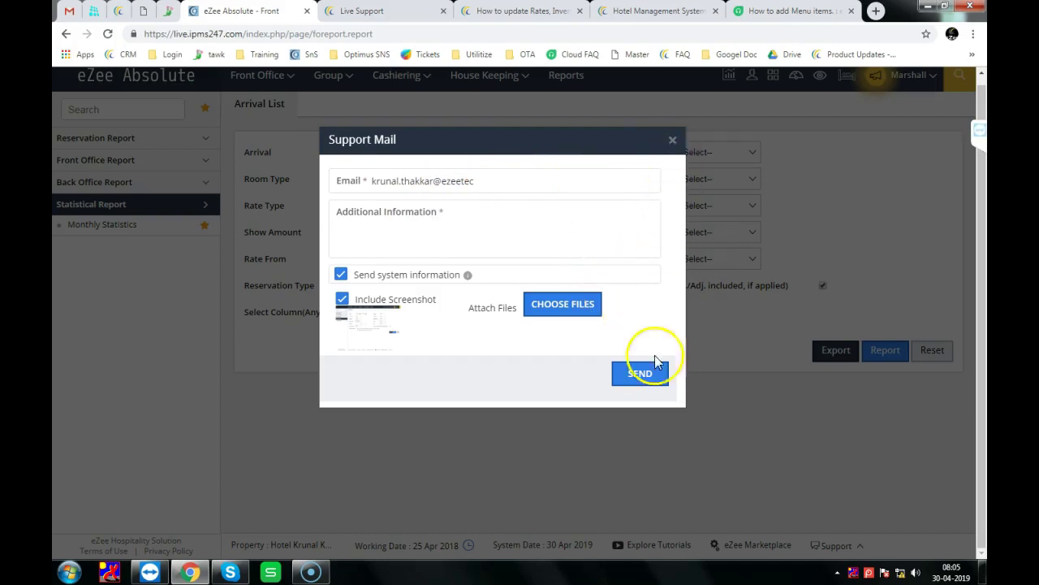
{"action": "left_click", "coordinate": [673, 143]}
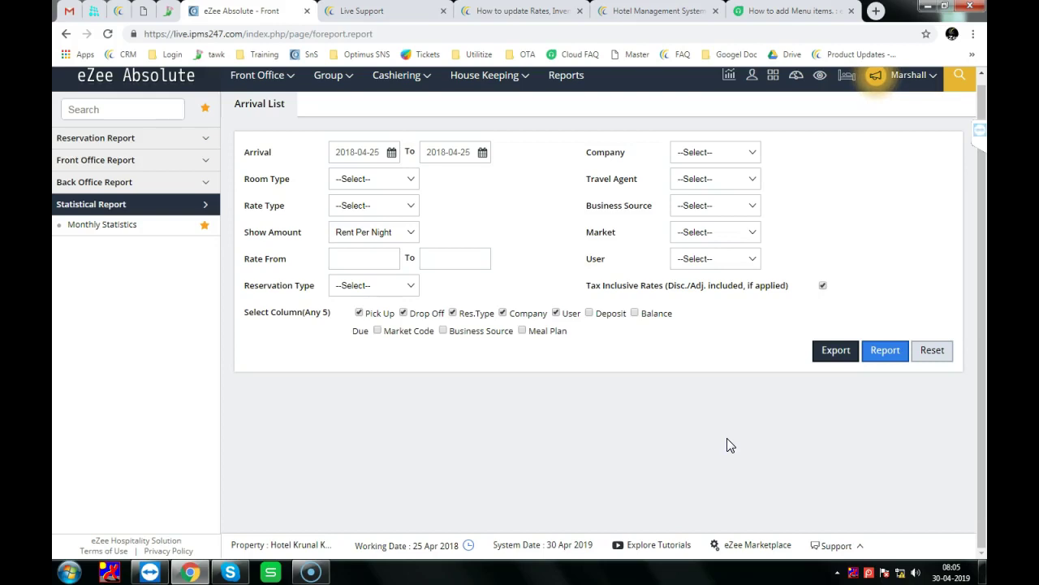
Open the Guest Portal page, look over its request search filters, and collapse them again.
{"action": "scroll", "coordinate": [865, 388], "scroll_direction": "up", "scroll_amount": 1}
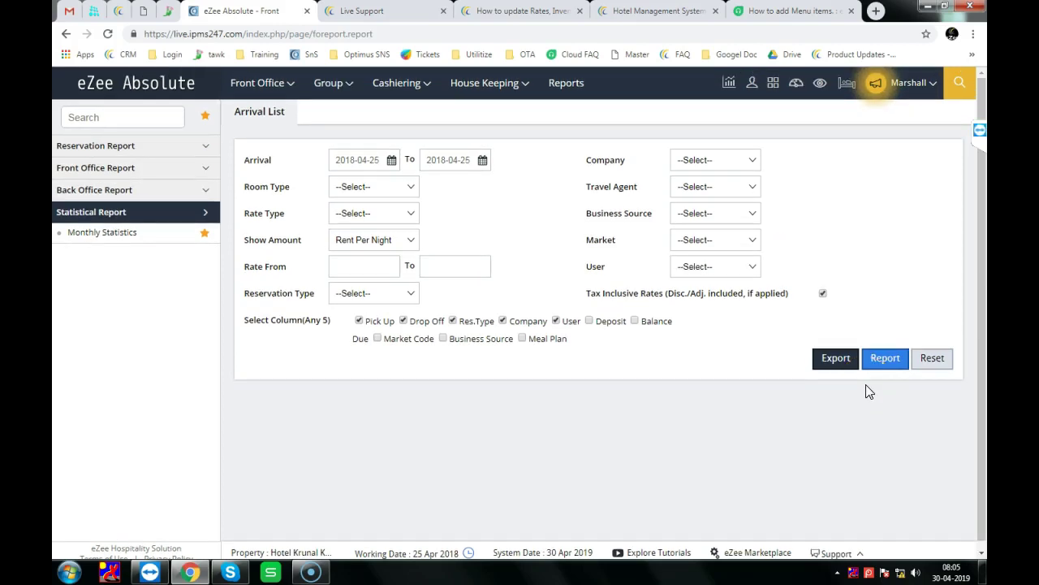
{"action": "left_click", "coordinate": [753, 83]}
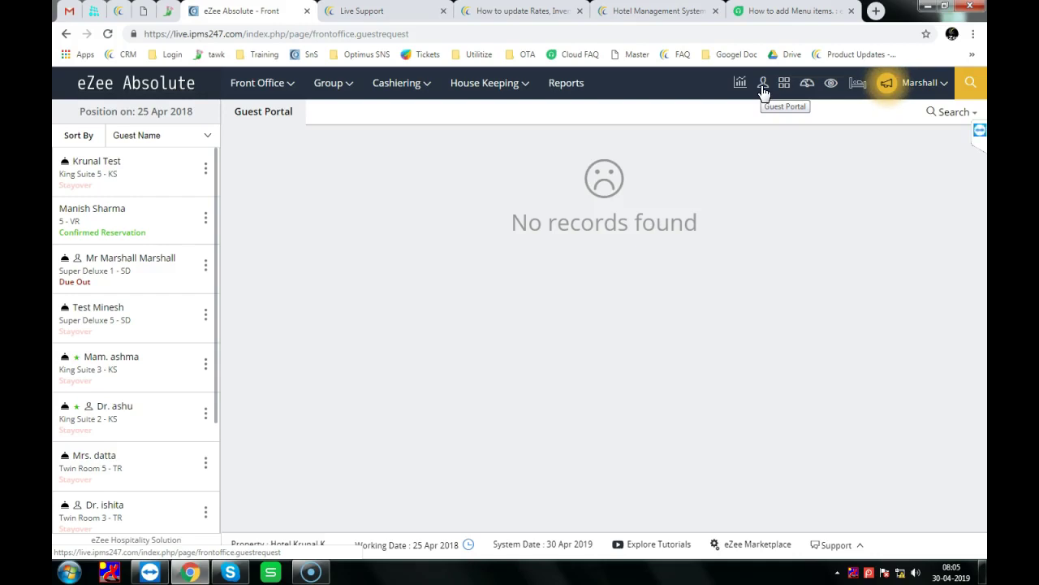
{"action": "left_click", "coordinate": [936, 114]}
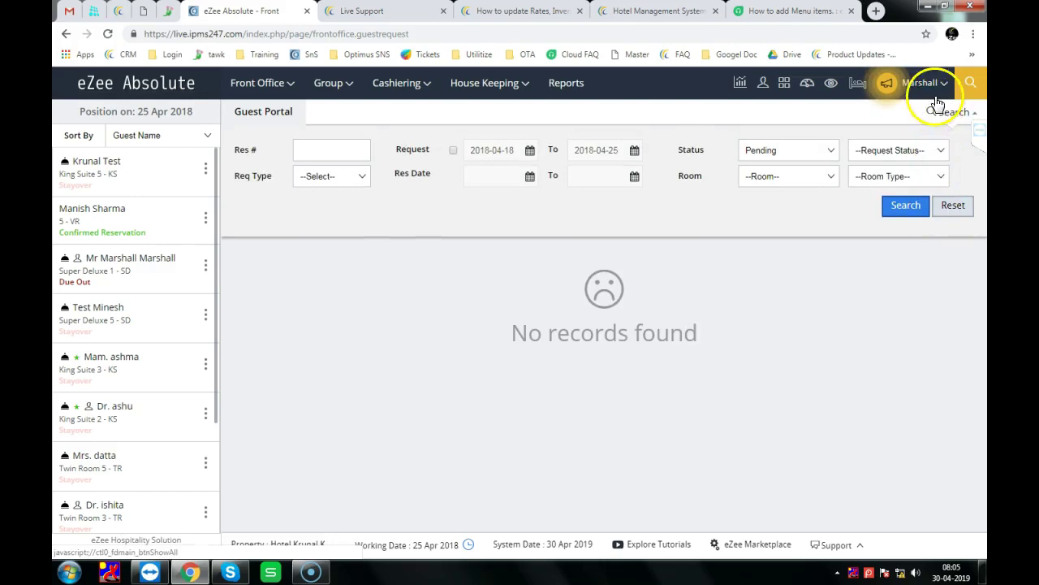
{"action": "left_click", "coordinate": [963, 113]}
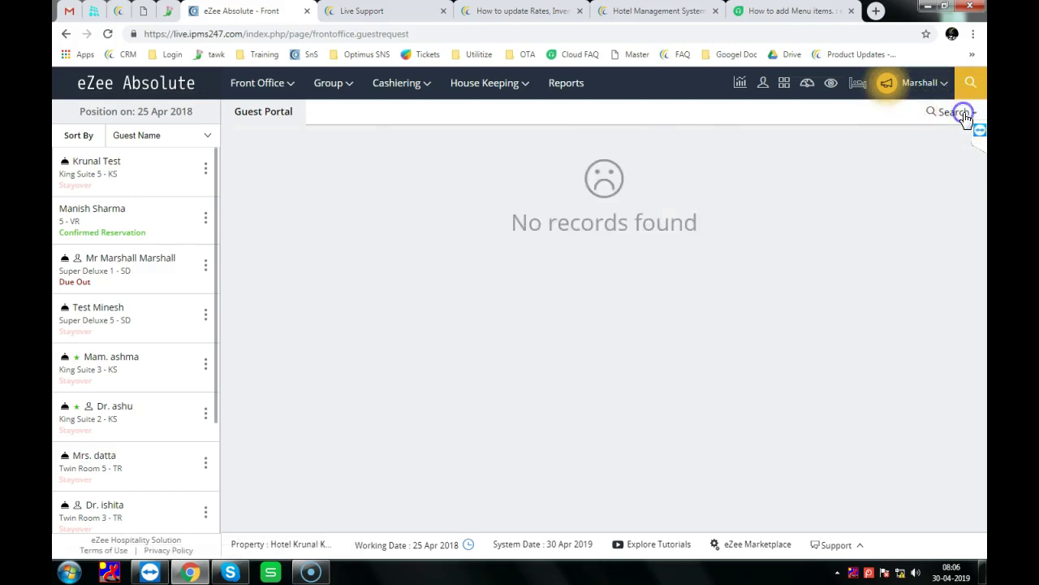
{"action": "left_click", "coordinate": [960, 112]}
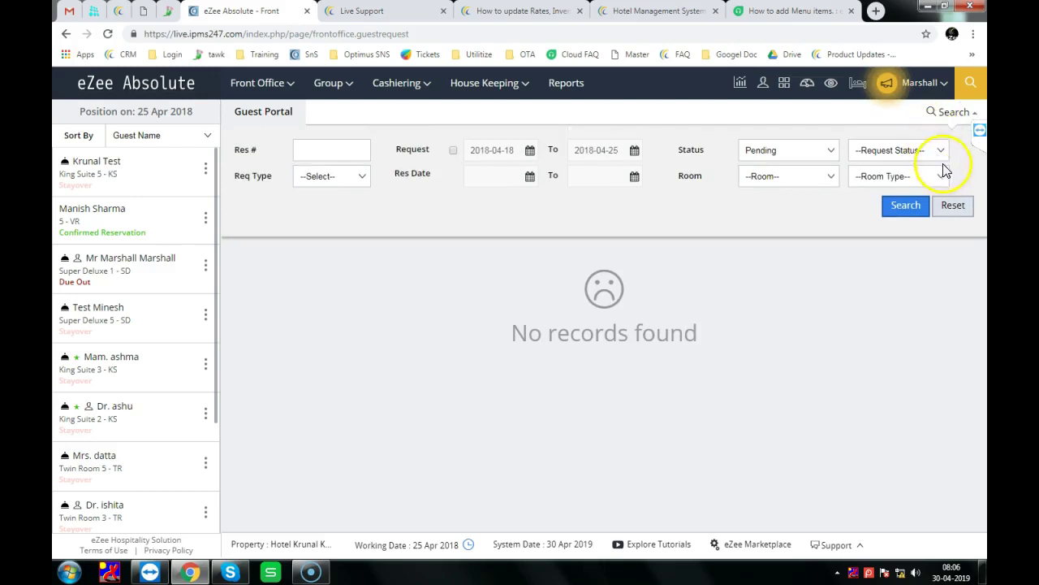
{"action": "left_click", "coordinate": [952, 114]}
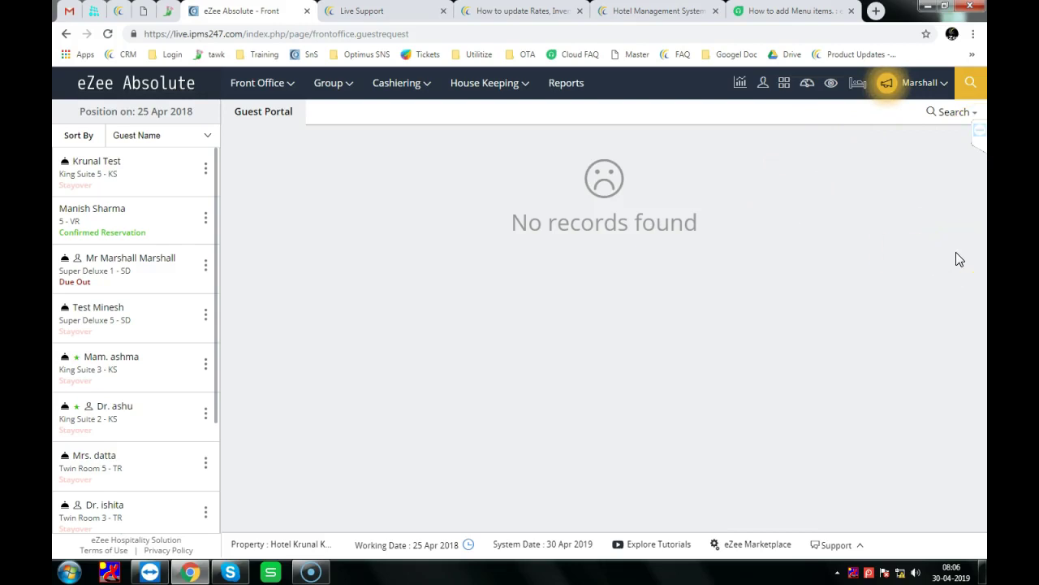
Review the account options for password, configuration and extranet, and choose to log out of the system.
{"action": "left_click", "coordinate": [945, 84]}
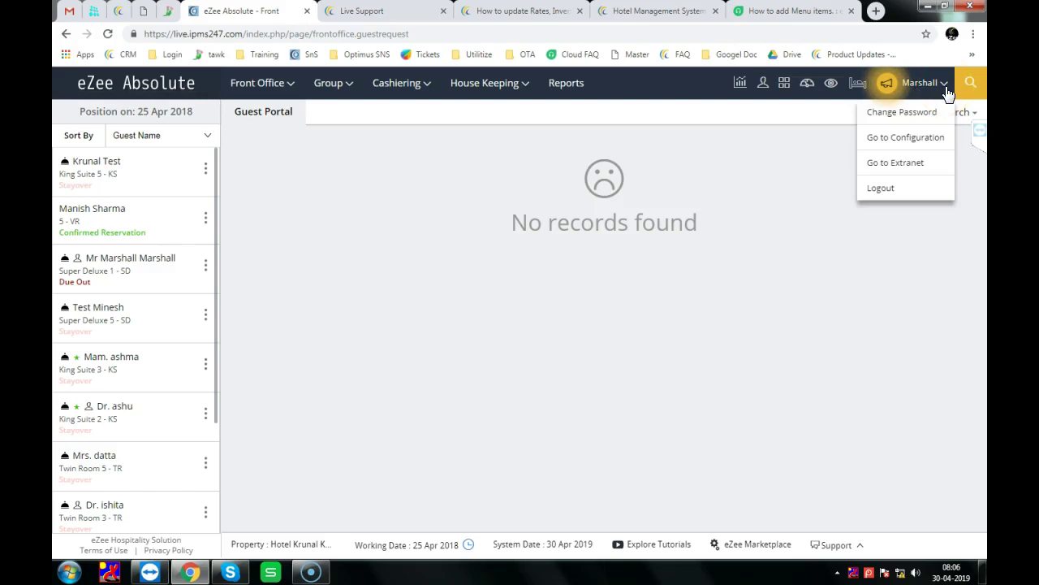
{"action": "left_click", "coordinate": [931, 260]}
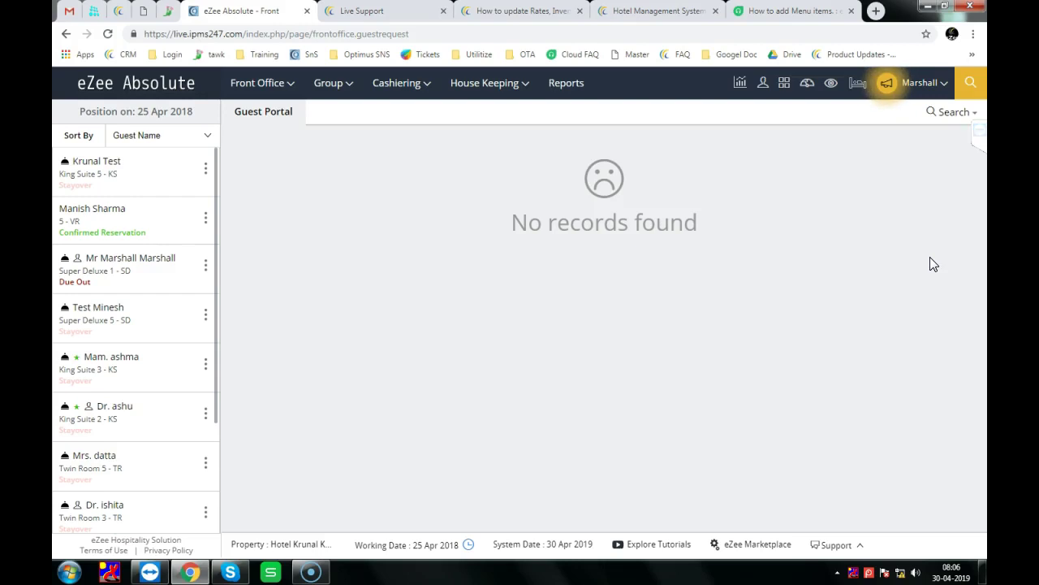
{"action": "left_click", "coordinate": [926, 82]}
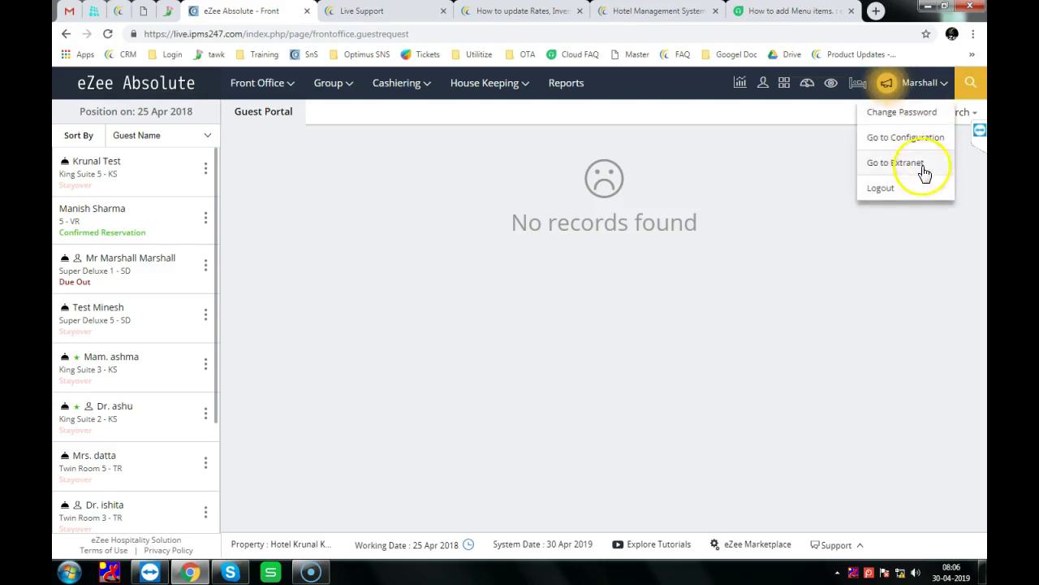
{"action": "left_click", "coordinate": [911, 189]}
{"action": "left_click", "coordinate": [580, 107]}
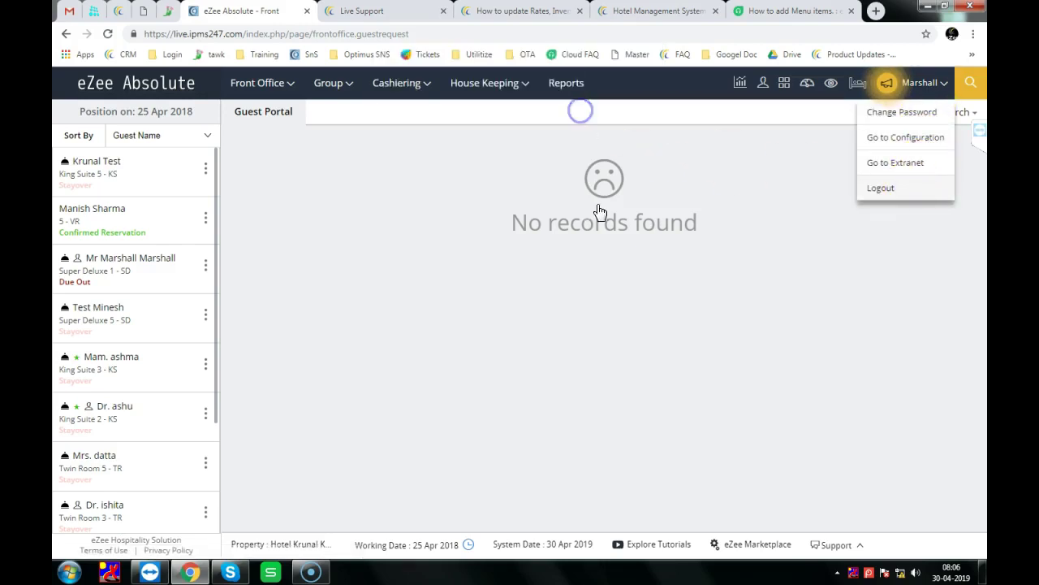
Minimize the browser to the desktop and bring up the Screencast-O-Matic recorder, collapsing the TeamViewer meeting panel.
{"action": "left_click", "coordinate": [169, 10]}
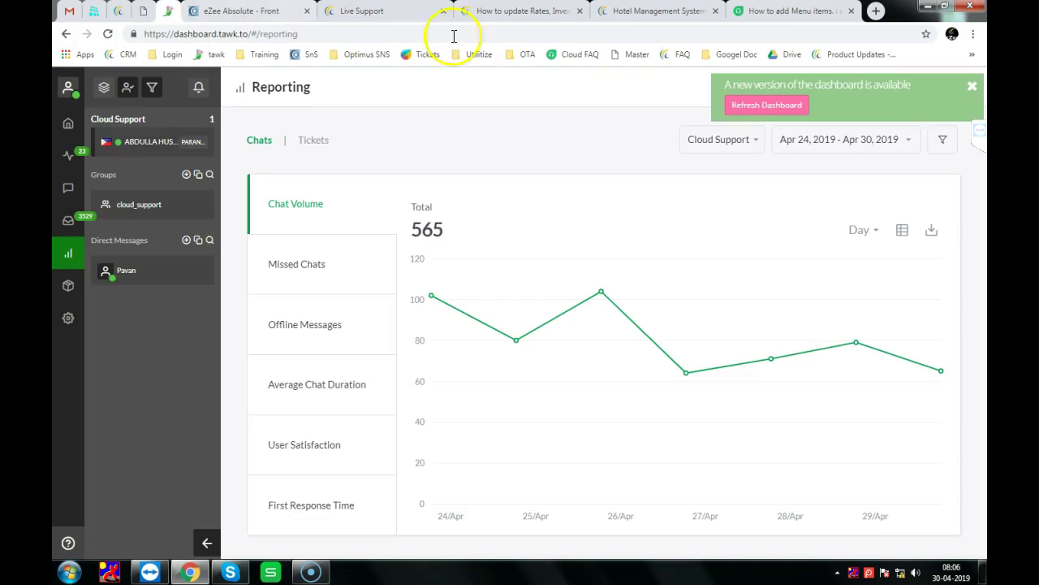
{"action": "left_click", "coordinate": [926, 6]}
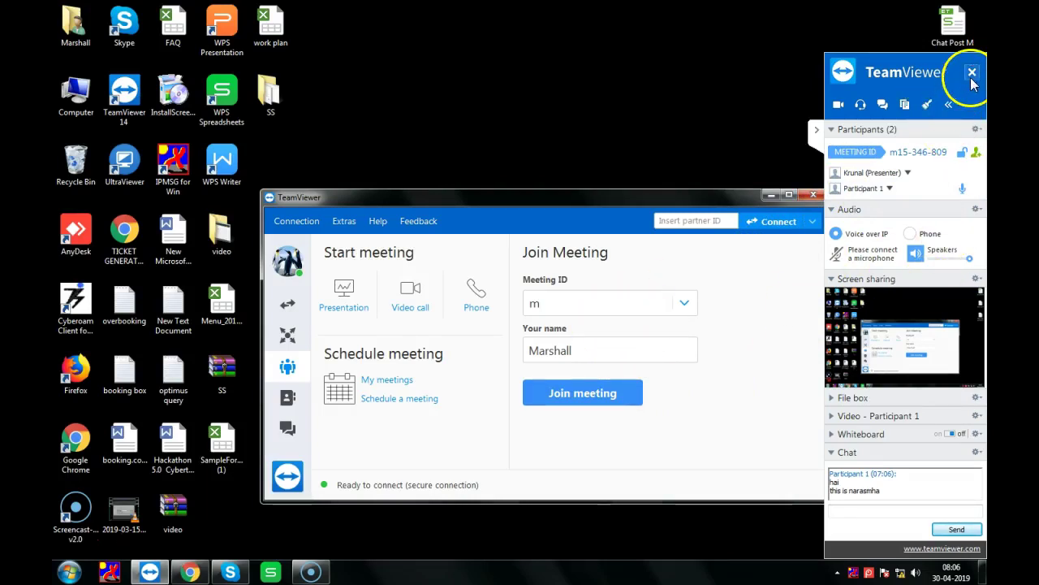
{"action": "left_click", "coordinate": [311, 572]}
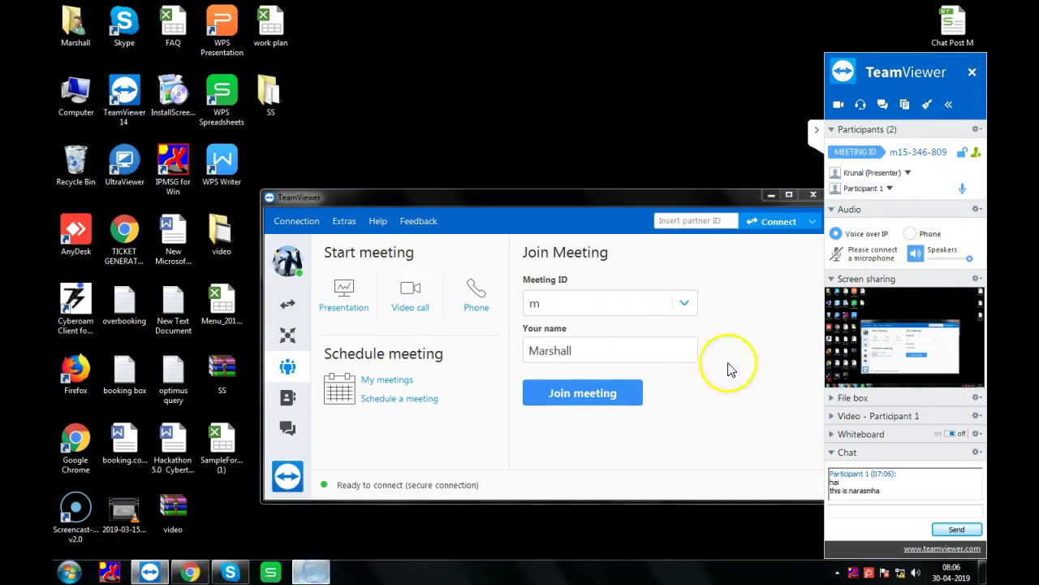
{"action": "left_click", "coordinate": [817, 130]}
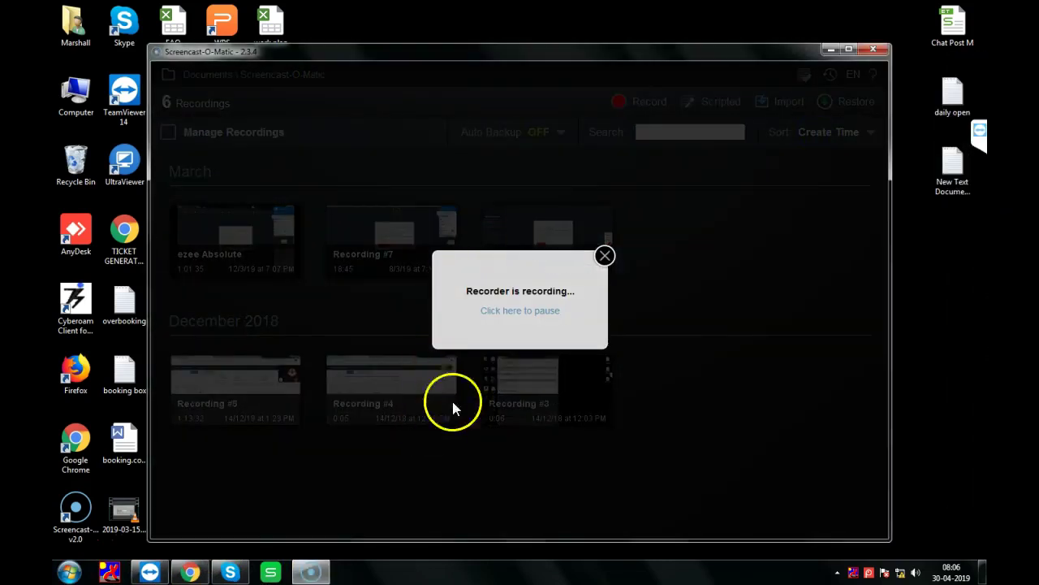